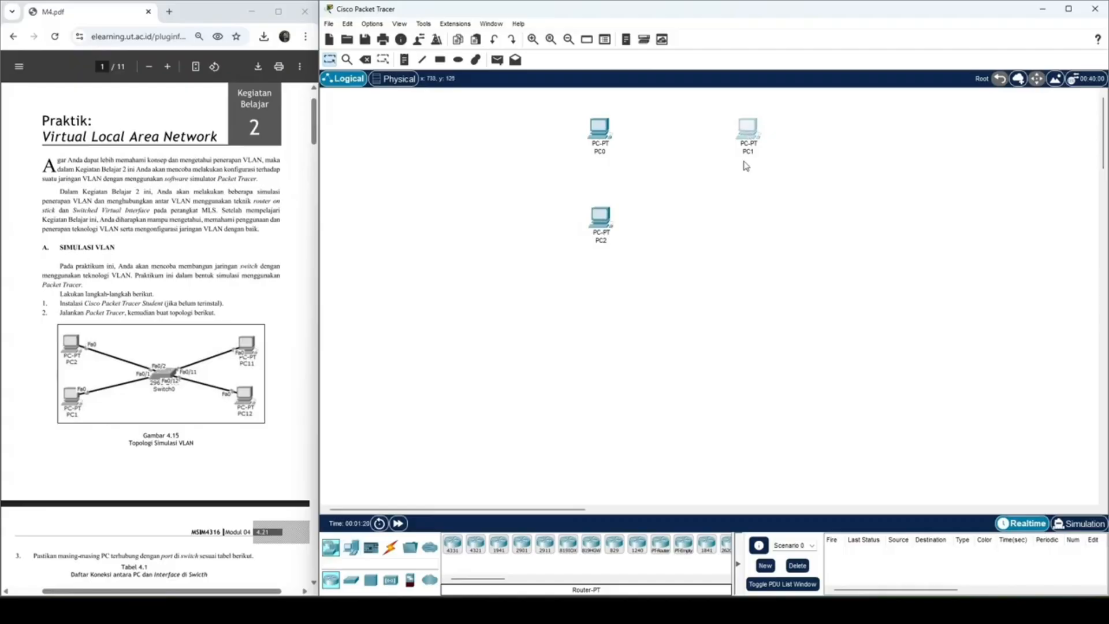
Step: Add a fourth PC below PC1 and move it and PC2 up to form a two-by-two layout
{"action": "left_click_drag", "start_coordinate": [350, 547], "coordinate": [750, 230]}
{"action": "left_click_drag", "start_coordinate": [601, 224], "coordinate": [601, 214]}
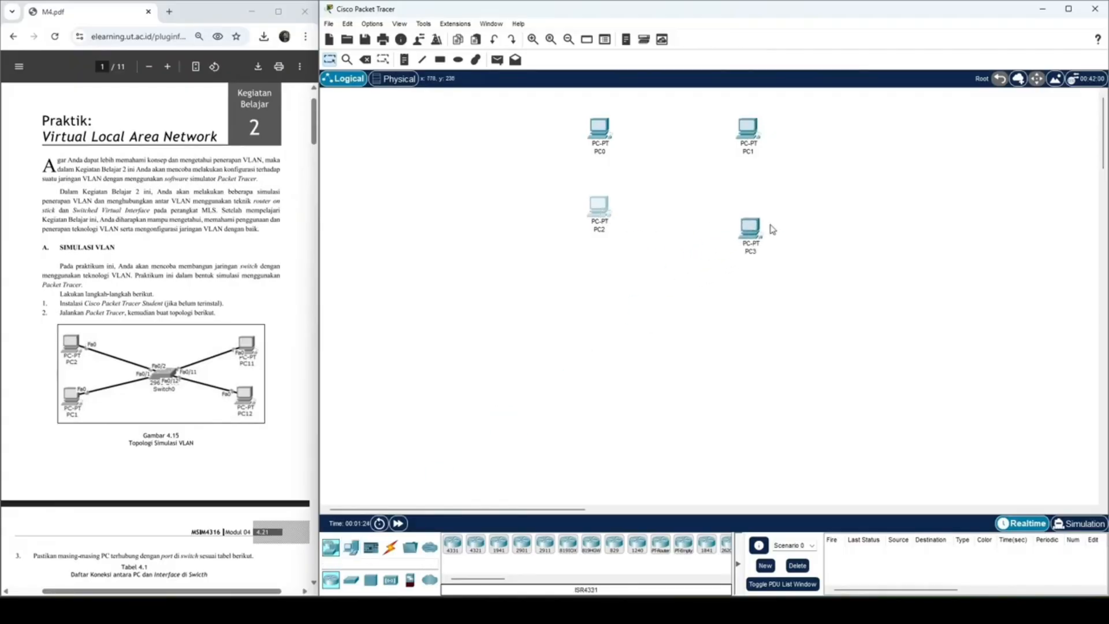
{"action": "left_click_drag", "start_coordinate": [750, 230], "coordinate": [752, 215]}
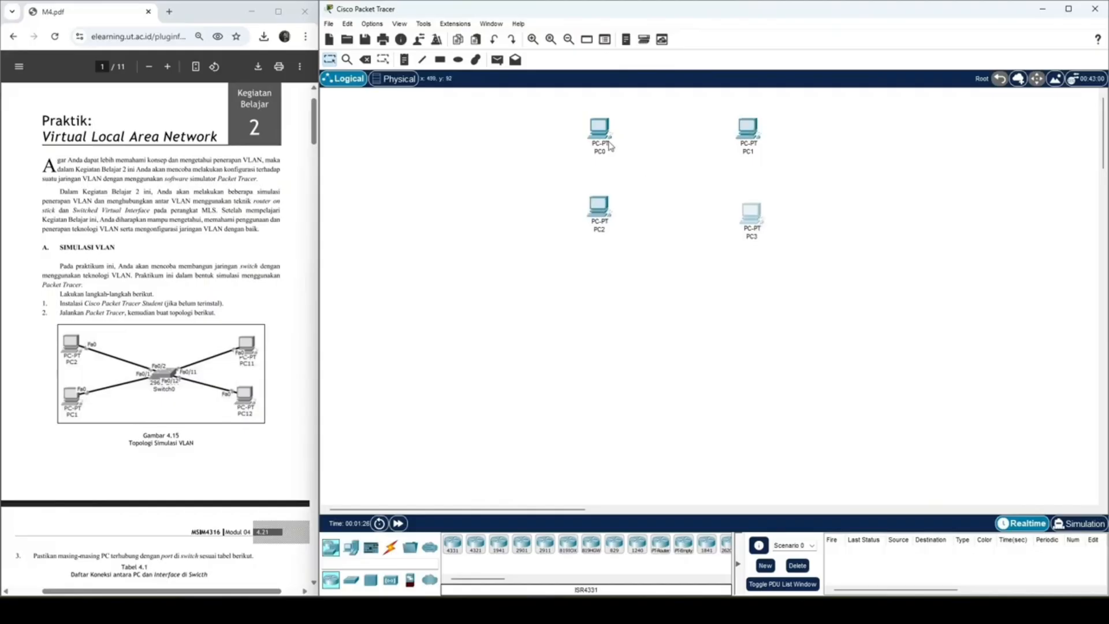
Step: Rename PC3 as PC12 through its display name setting
{"action": "left_click", "coordinate": [754, 222]}
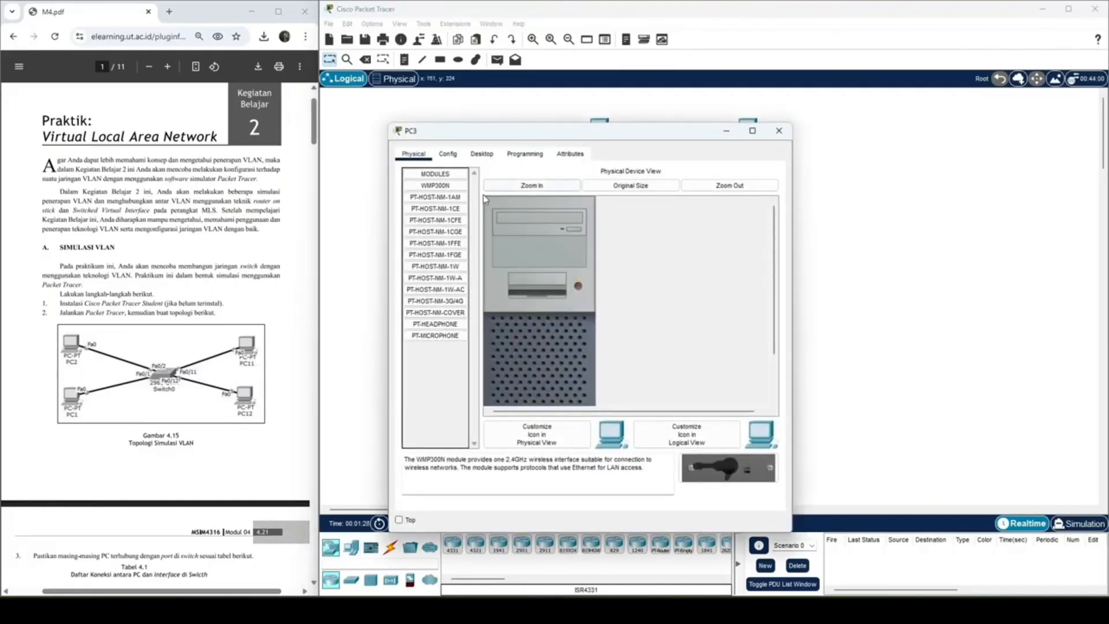
{"action": "scroll", "coordinate": [115, 387], "scroll_direction": "down", "scroll_amount": 4}
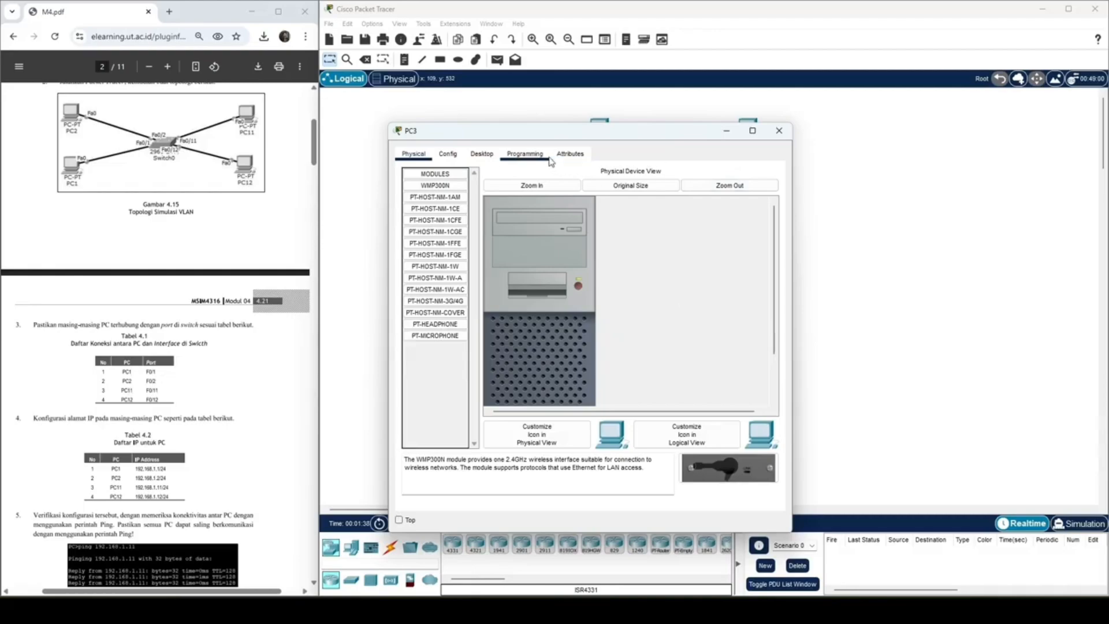
{"action": "left_click", "coordinate": [779, 131]}
{"action": "left_click", "coordinate": [756, 215]}
{"action": "left_click", "coordinate": [450, 155]}
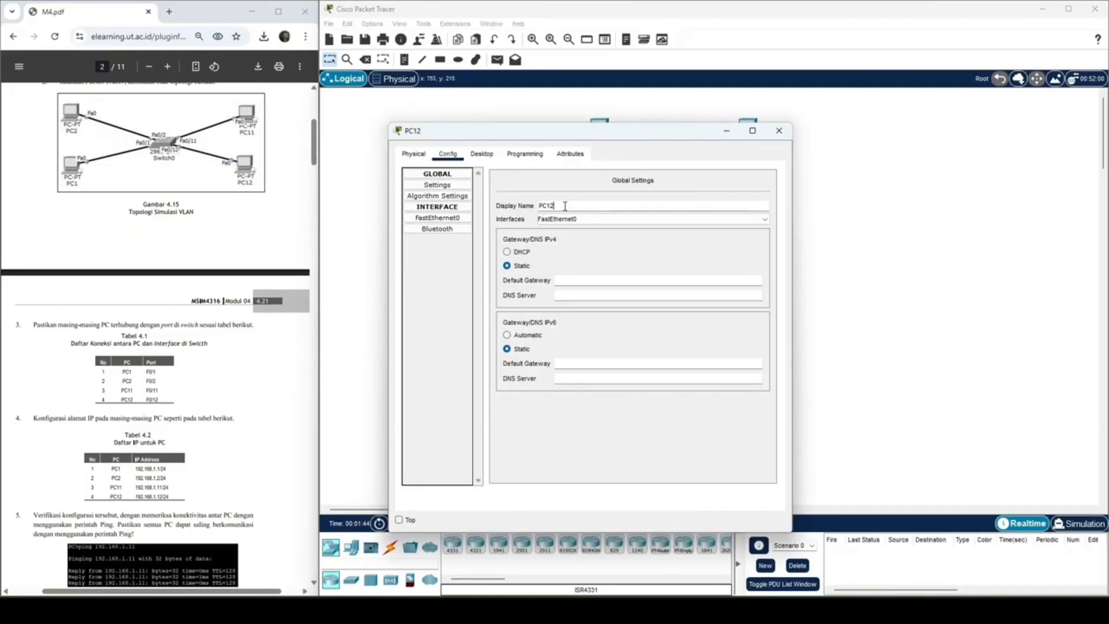
{"action": "left_click", "coordinate": [778, 131]}
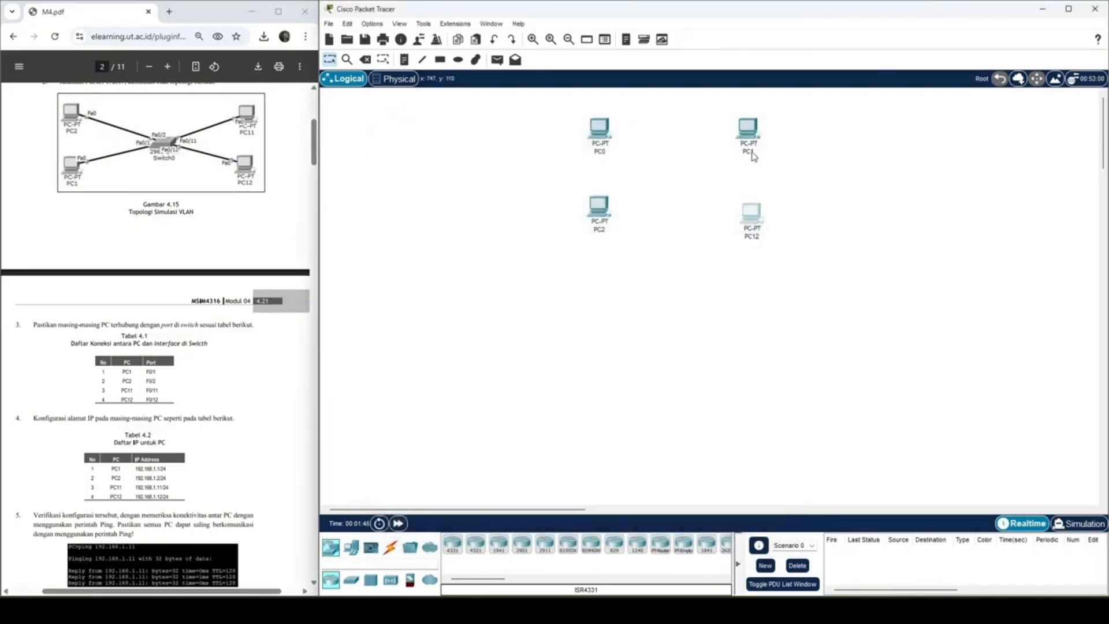
Step: Relabel PC1 as PC11 and PC0 as PC1 on the workspace
{"action": "left_click", "coordinate": [750, 154]}
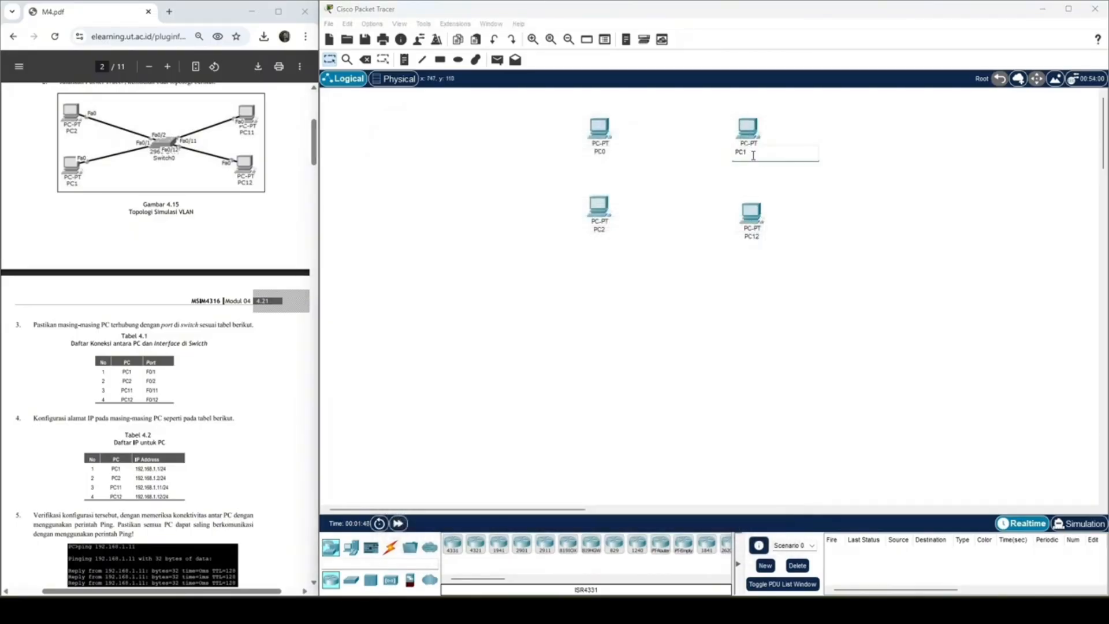
{"action": "type", "text": "1"}
{"action": "left_click", "coordinate": [603, 230]}
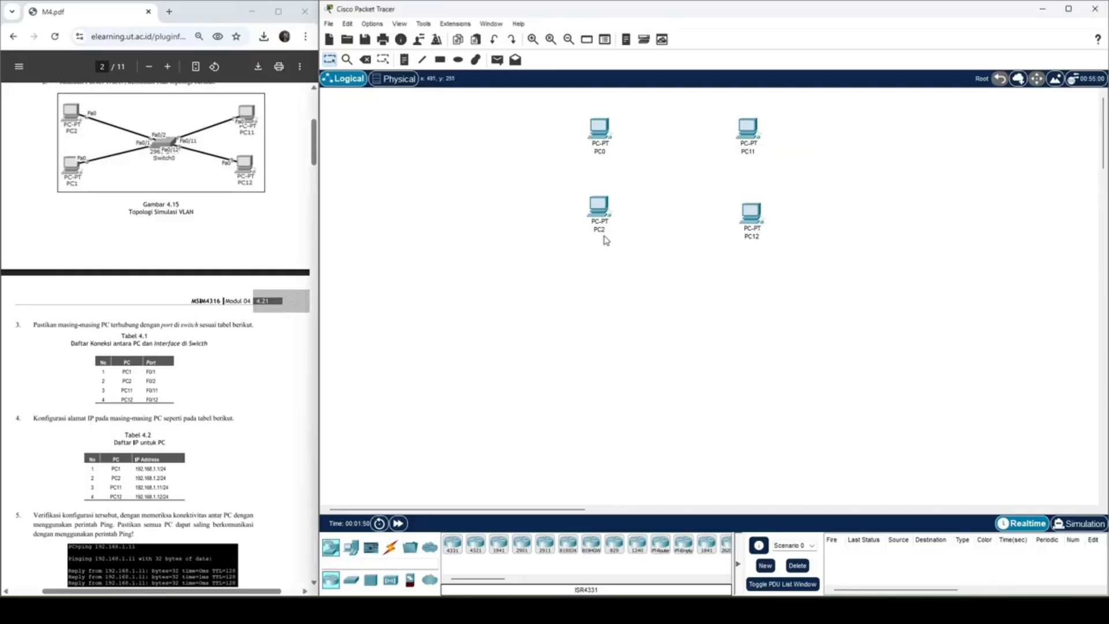
{"action": "left_click", "coordinate": [604, 153]}
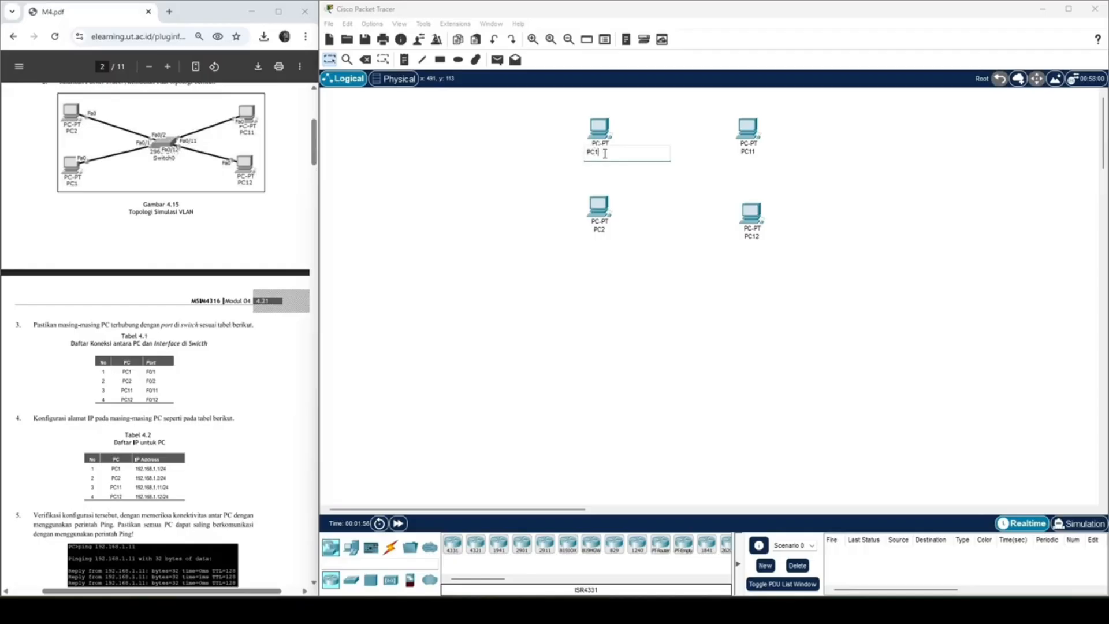
{"action": "type", "text": "PC1"}
{"action": "key", "text": "Return"}
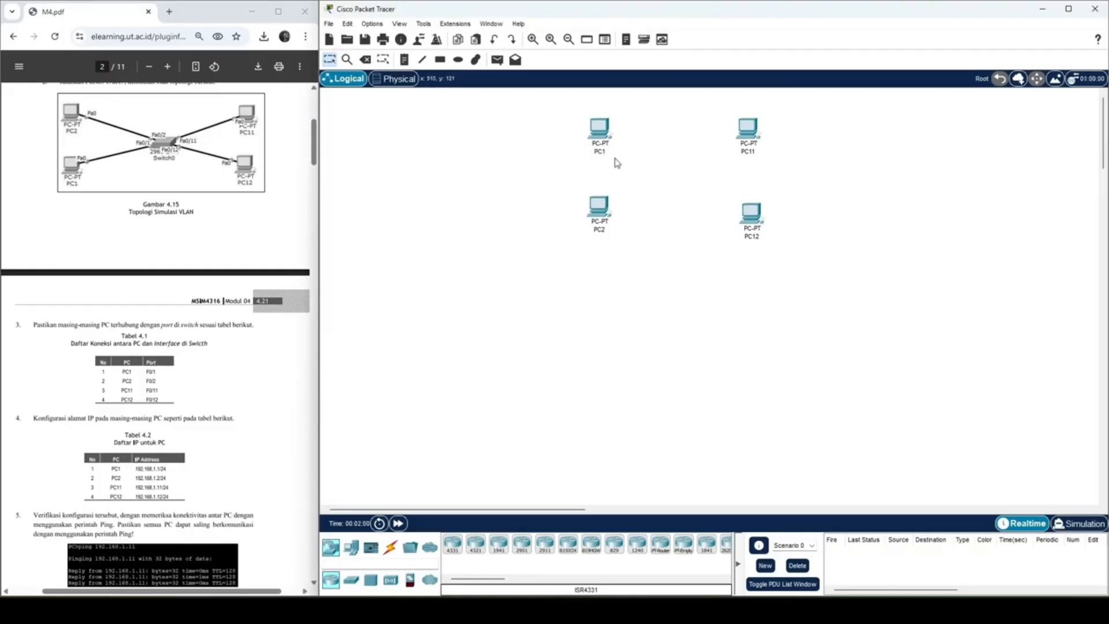
Step: Assign PC1 the static IPv4 address 192.168.1.1 and fill in its default subnet mask
{"action": "left_click", "coordinate": [600, 138]}
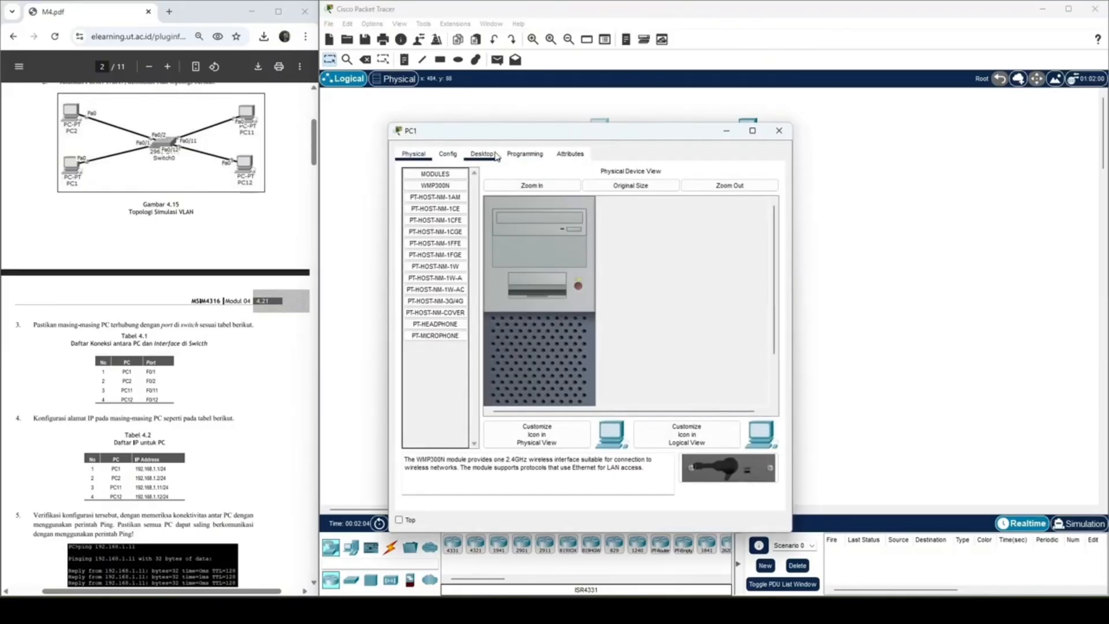
{"action": "left_click", "coordinate": [485, 159]}
{"action": "left_click", "coordinate": [433, 206]}
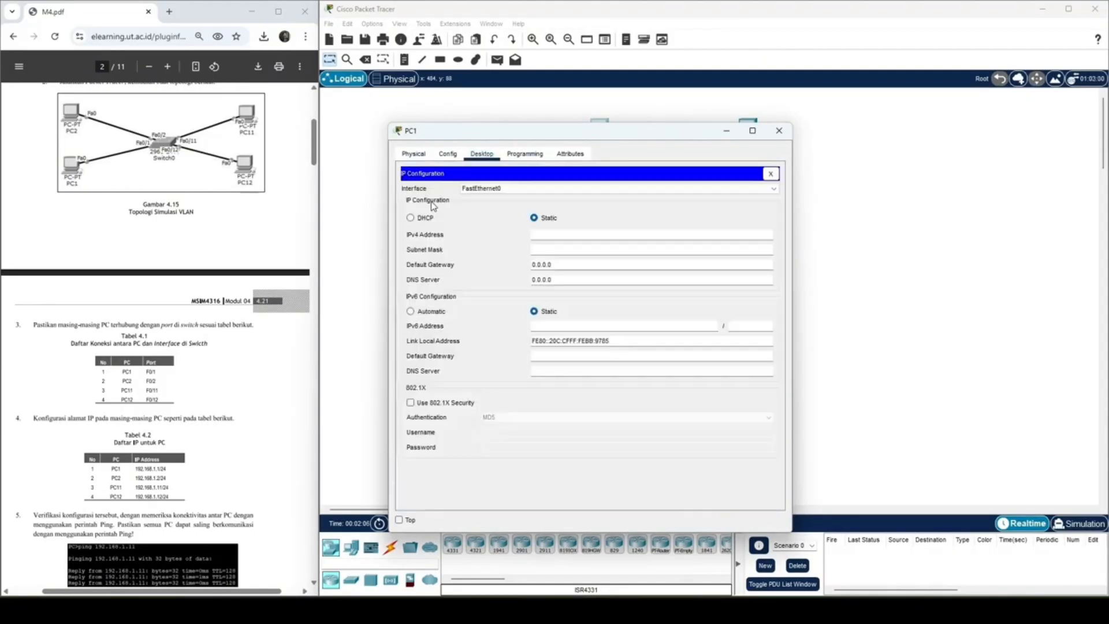
{"action": "left_click", "coordinate": [584, 236]}
{"action": "type", "text": "192.168.1.1"}
{"action": "key", "text": "ctrl+a"}
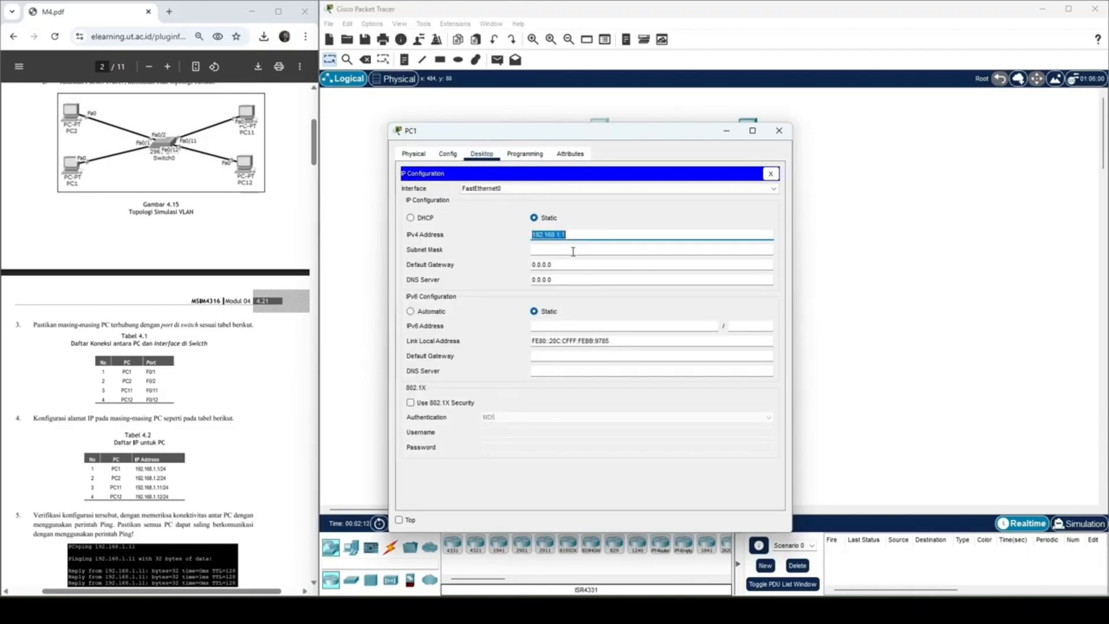
{"action": "left_click", "coordinate": [571, 249]}
{"action": "left_click", "coordinate": [779, 131]}
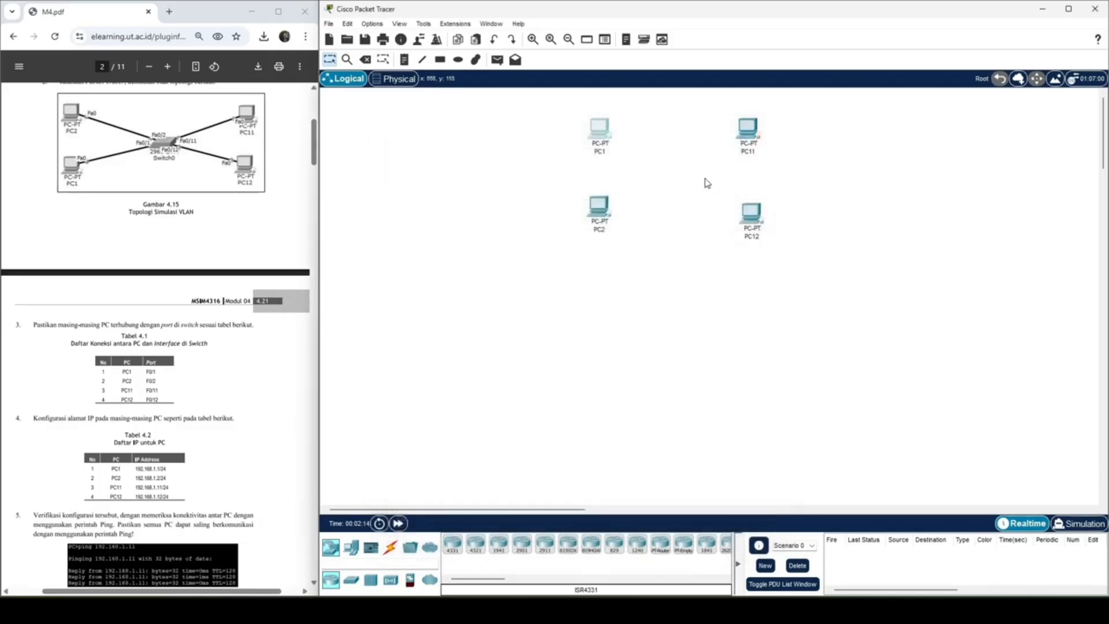
Step: Give PC2 its static IPv4 address from Table 4.2 and fill in its default subnet mask
{"action": "left_click", "coordinate": [599, 212]}
{"action": "left_click", "coordinate": [447, 153]}
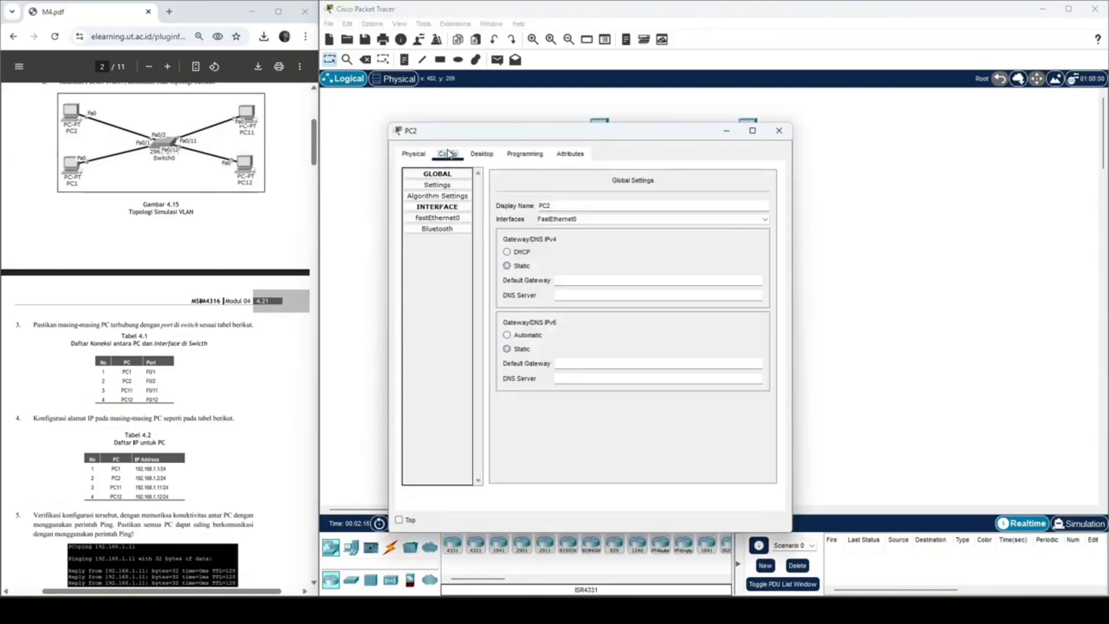
{"action": "left_click", "coordinate": [482, 154]}
{"action": "left_click", "coordinate": [469, 211]}
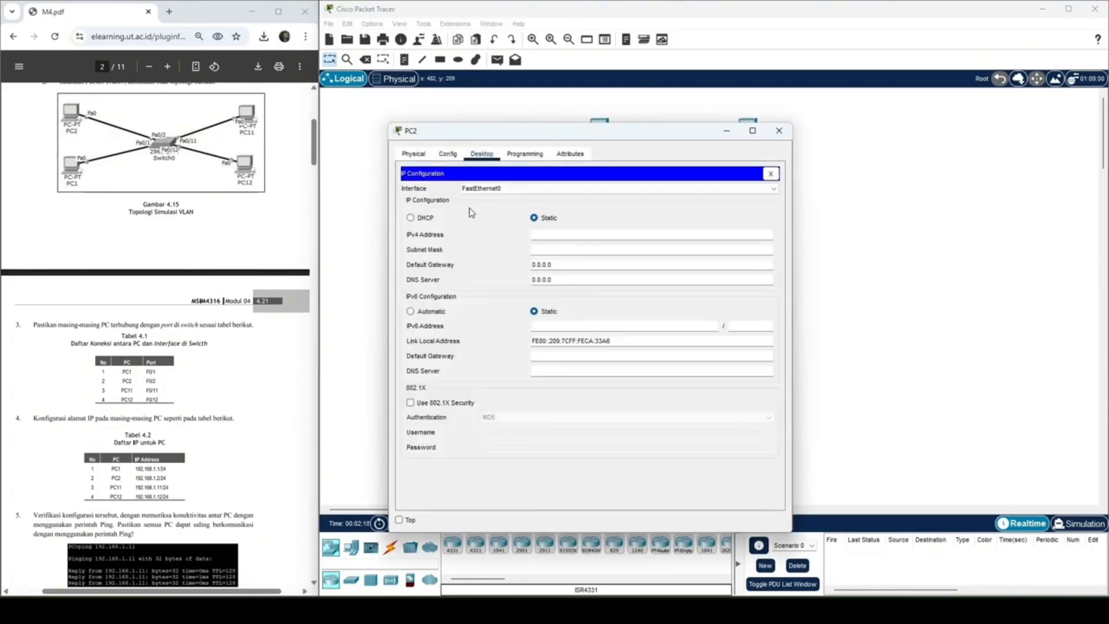
{"action": "left_click", "coordinate": [583, 235]}
{"action": "type", "text": "192.168.1.1"}
{"action": "left_click", "coordinate": [583, 250]}
{"action": "left_click", "coordinate": [779, 130]}
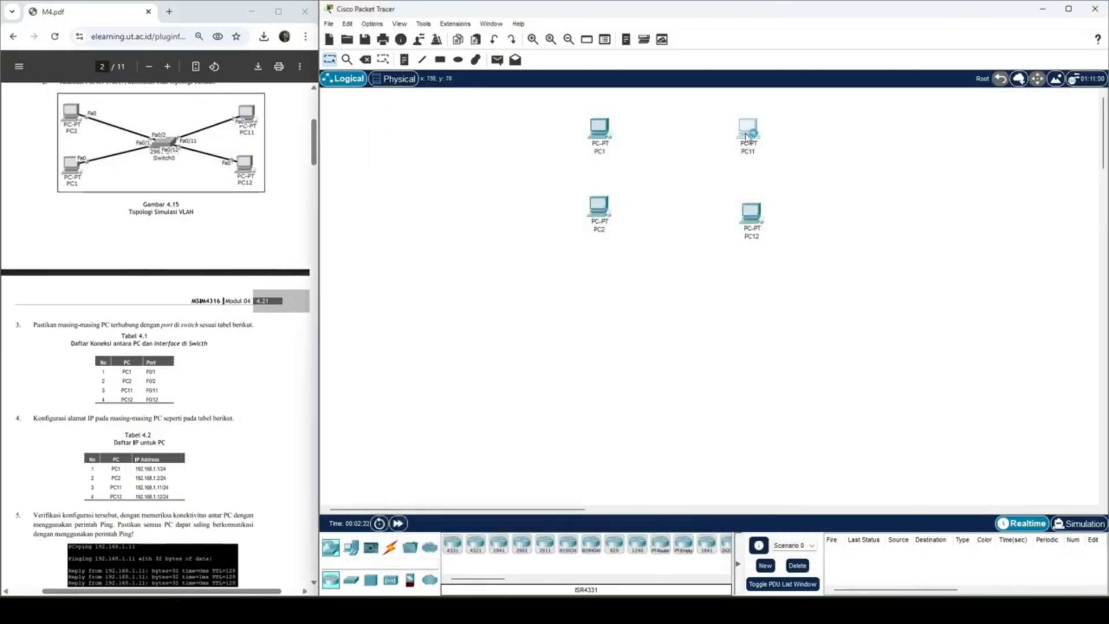
Step: Give PC11 its static IPv4 address from Table 4.2 in its IP configuration
{"action": "left_click", "coordinate": [746, 137]}
{"action": "left_click", "coordinate": [448, 154]}
{"action": "left_click", "coordinate": [481, 154]}
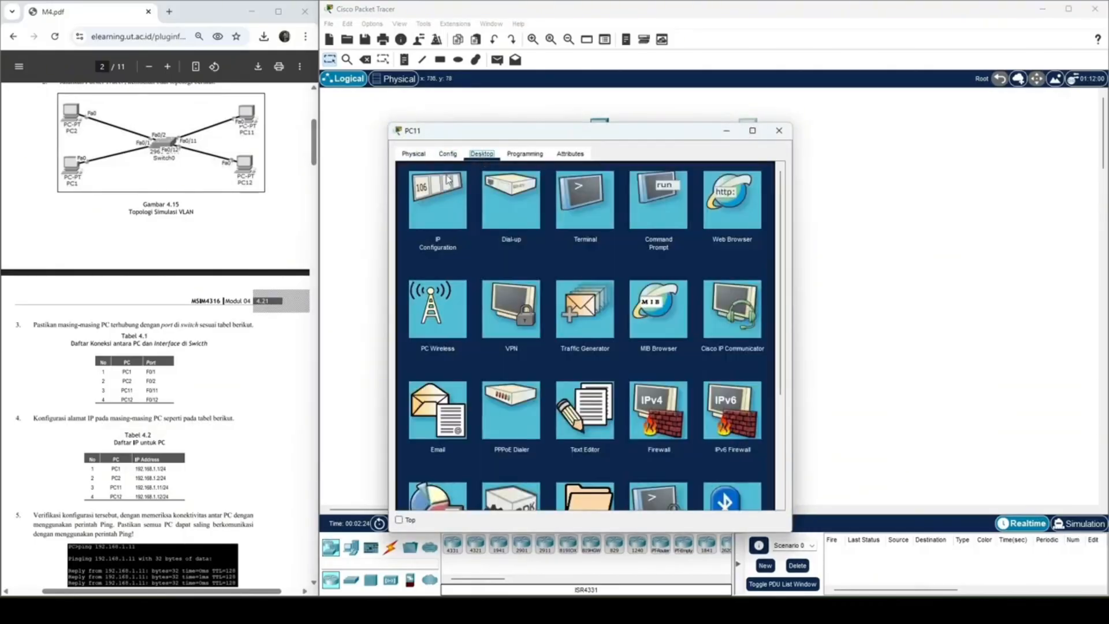
{"action": "left_click", "coordinate": [447, 179]}
{"action": "left_click", "coordinate": [544, 235]}
{"action": "type", "text": "192.168.1.11"}
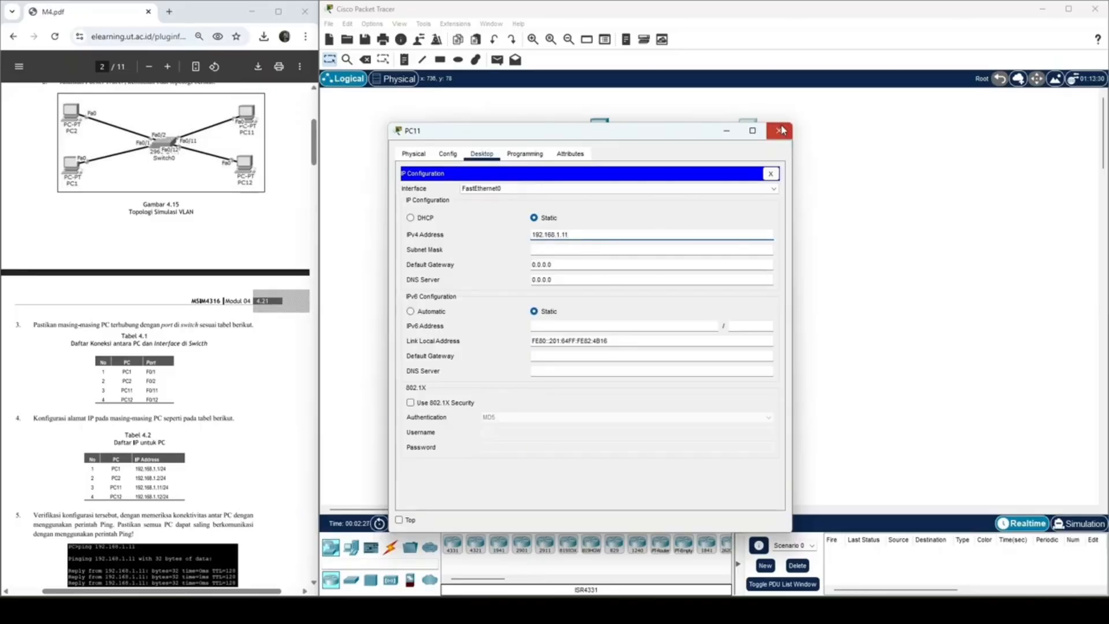
{"action": "left_click", "coordinate": [779, 130]}
Step: Assign PC12 the static IPv4 address 192.168.1.12 and fill in its default subnet mask
{"action": "left_click", "coordinate": [747, 214]}
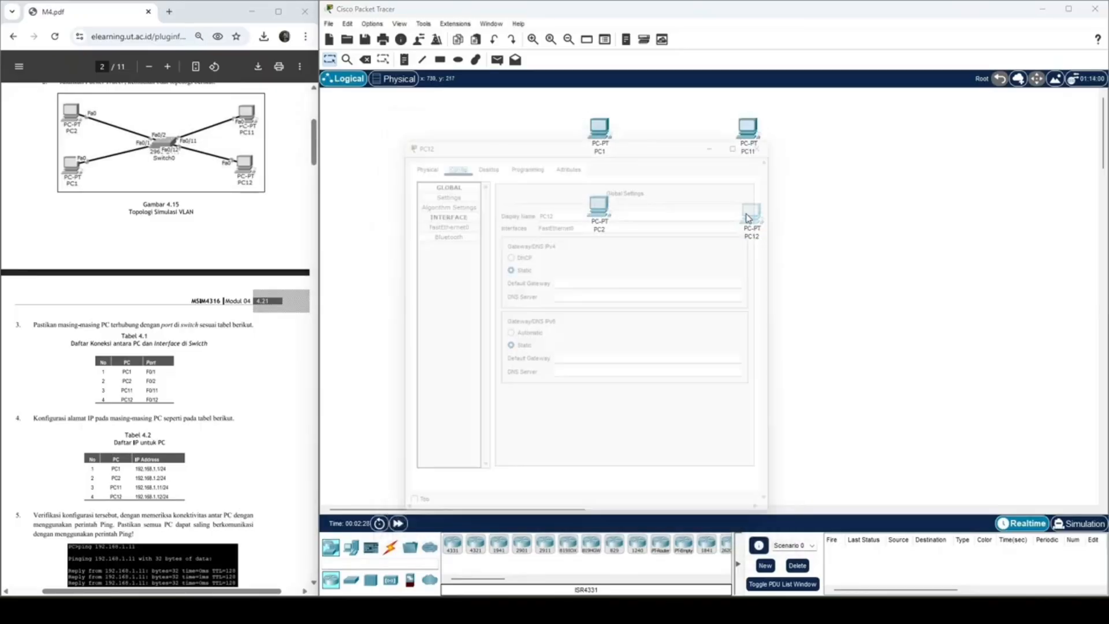
{"action": "left_click", "coordinate": [482, 153]}
{"action": "left_click", "coordinate": [445, 196]}
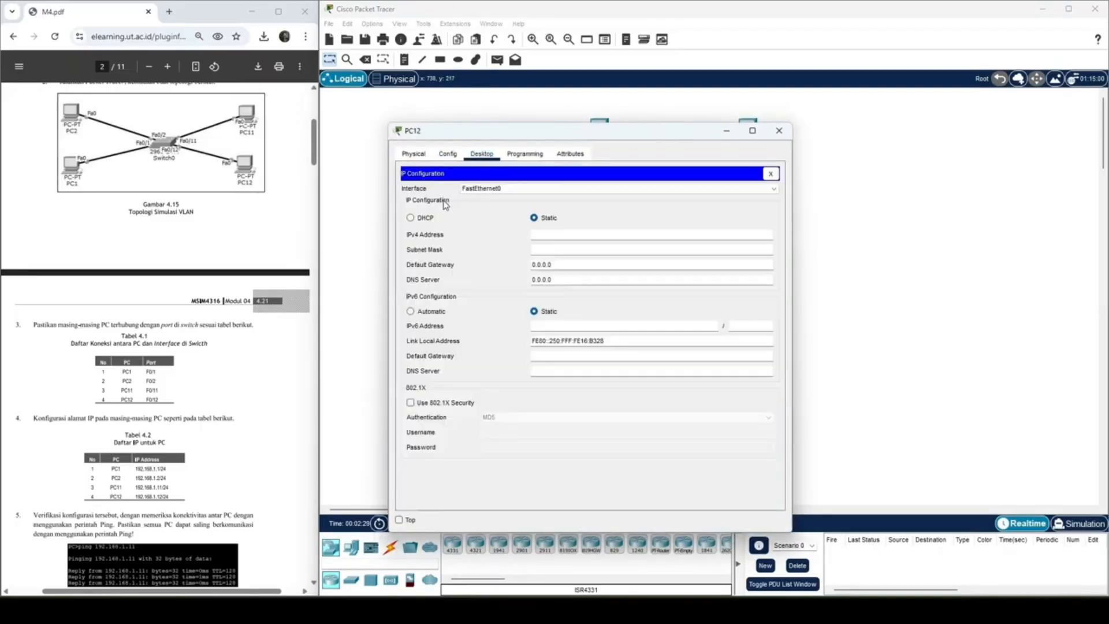
{"action": "left_click", "coordinate": [567, 234]}
{"action": "type", "text": "192.168.1.12"}
{"action": "left_click", "coordinate": [569, 249]}
{"action": "left_click", "coordinate": [779, 131]}
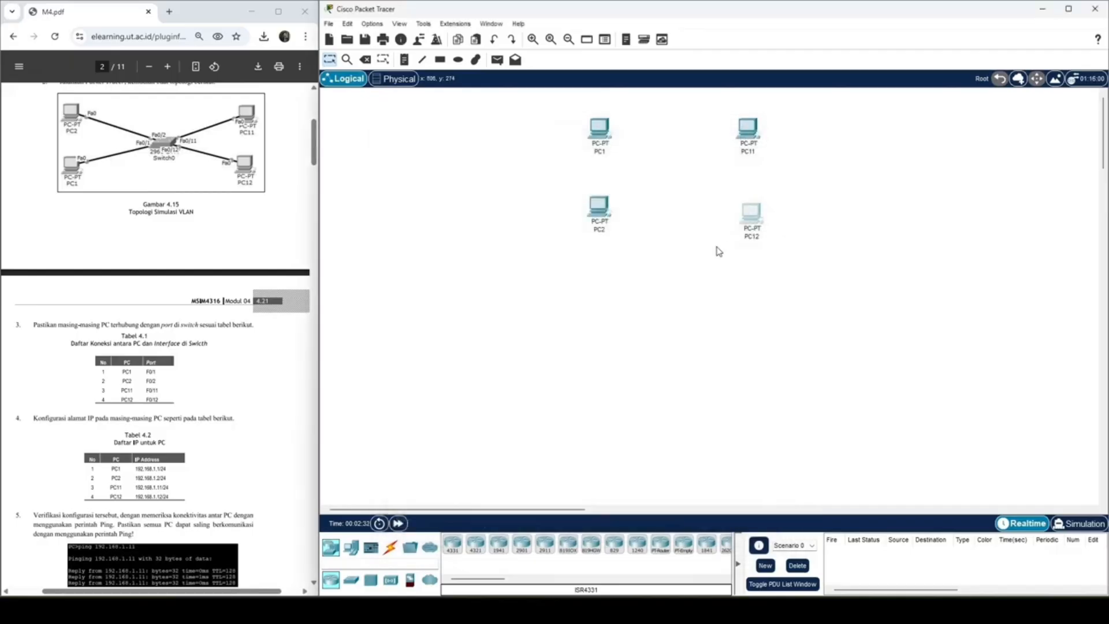
Step: Place a 2960-24TT switch in the middle of the four PCs
{"action": "scroll", "coordinate": [143, 460], "scroll_direction": "up", "scroll_amount": 2}
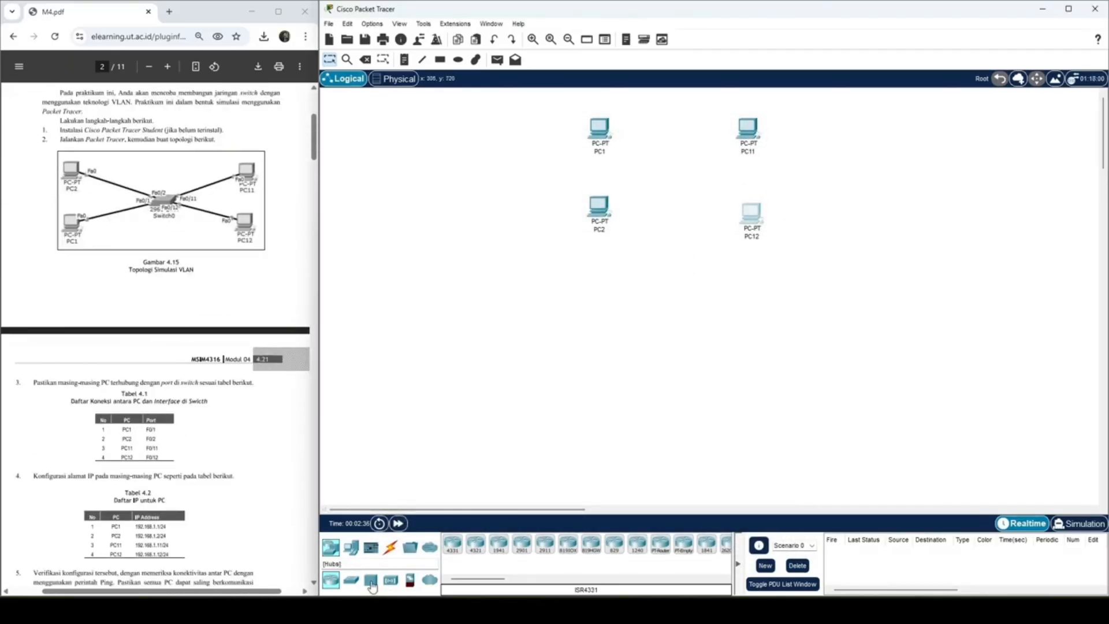
{"action": "left_click_drag", "start_coordinate": [351, 580], "coordinate": [675, 199]}
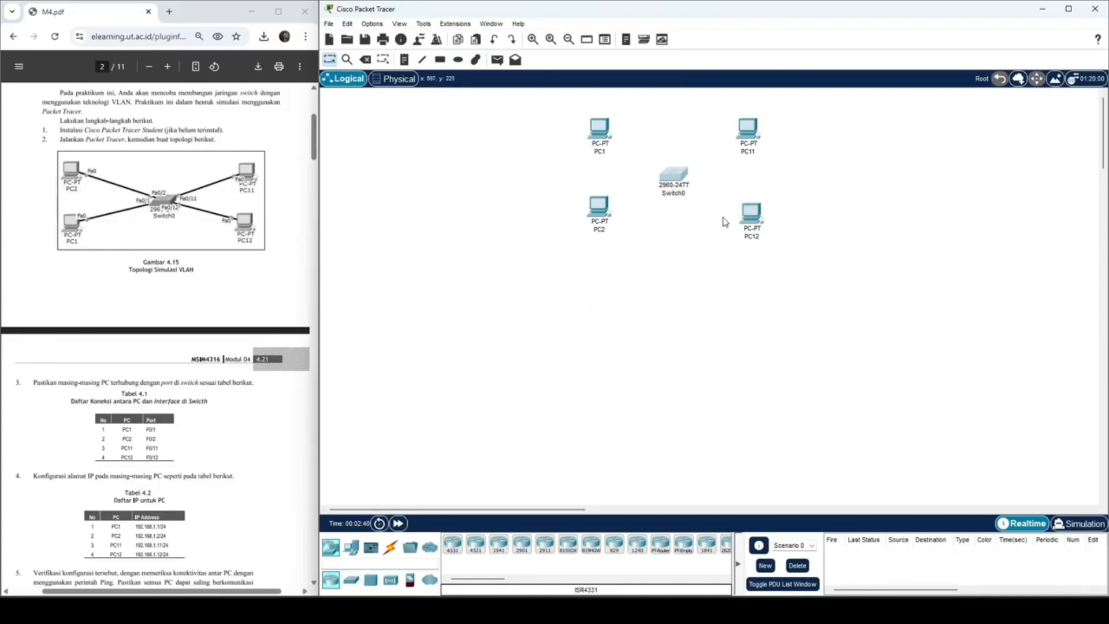
{"action": "left_click", "coordinate": [677, 177]}
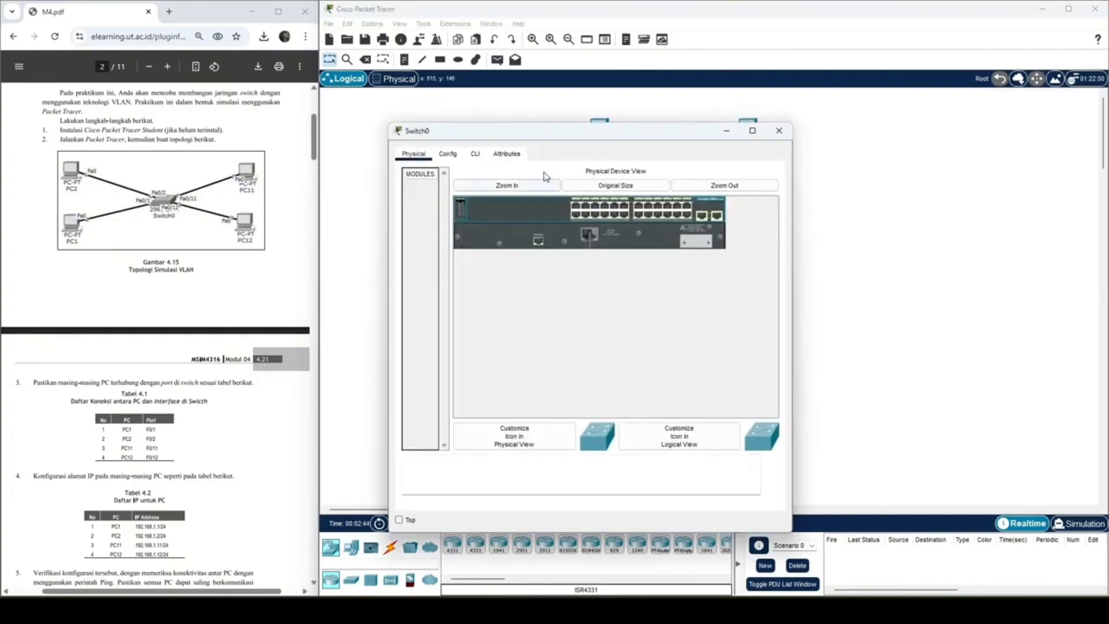
{"action": "left_click", "coordinate": [778, 130]}
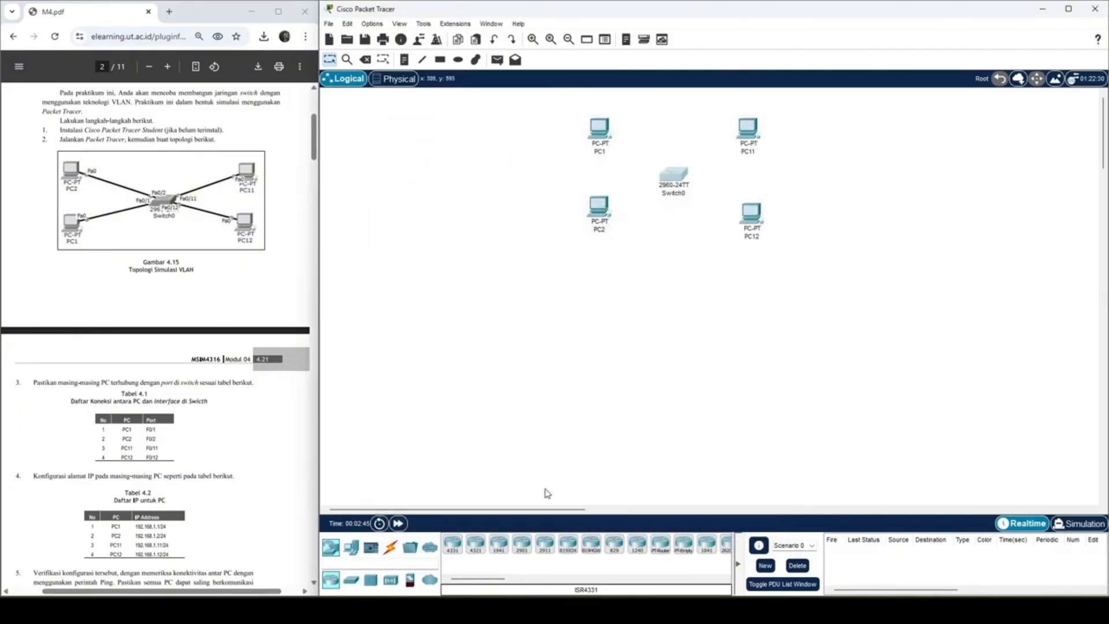
Step: Connect PC1's FastEthernet0 to the switch's FastEthernet0/1 with a copper straight-through cable
{"action": "left_click", "coordinate": [393, 552]}
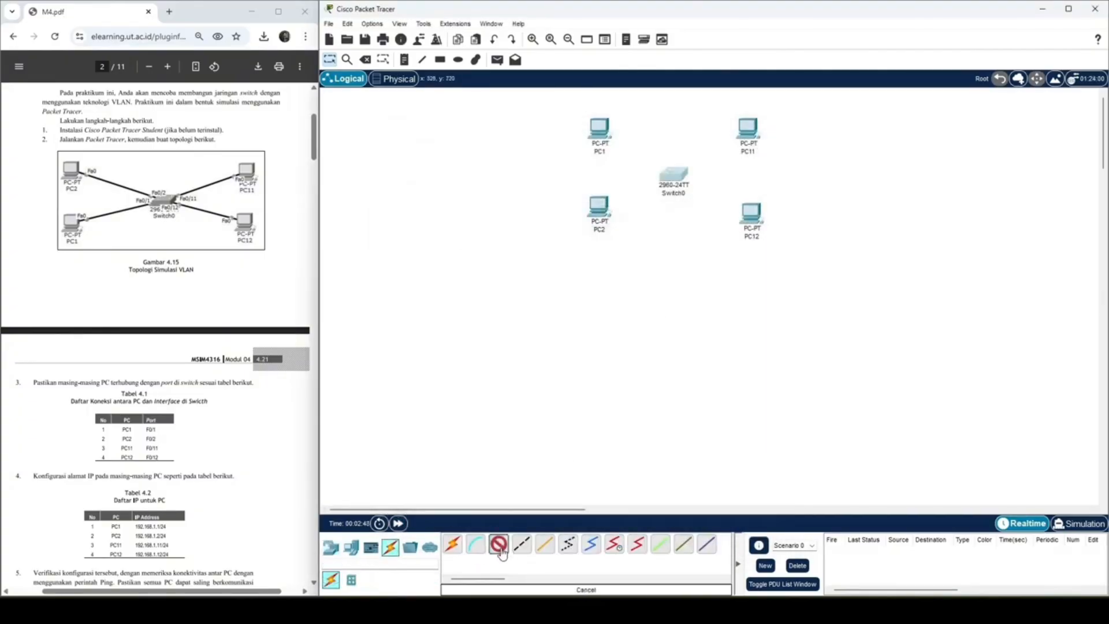
{"action": "left_click", "coordinate": [544, 543]}
{"action": "left_click", "coordinate": [598, 135]}
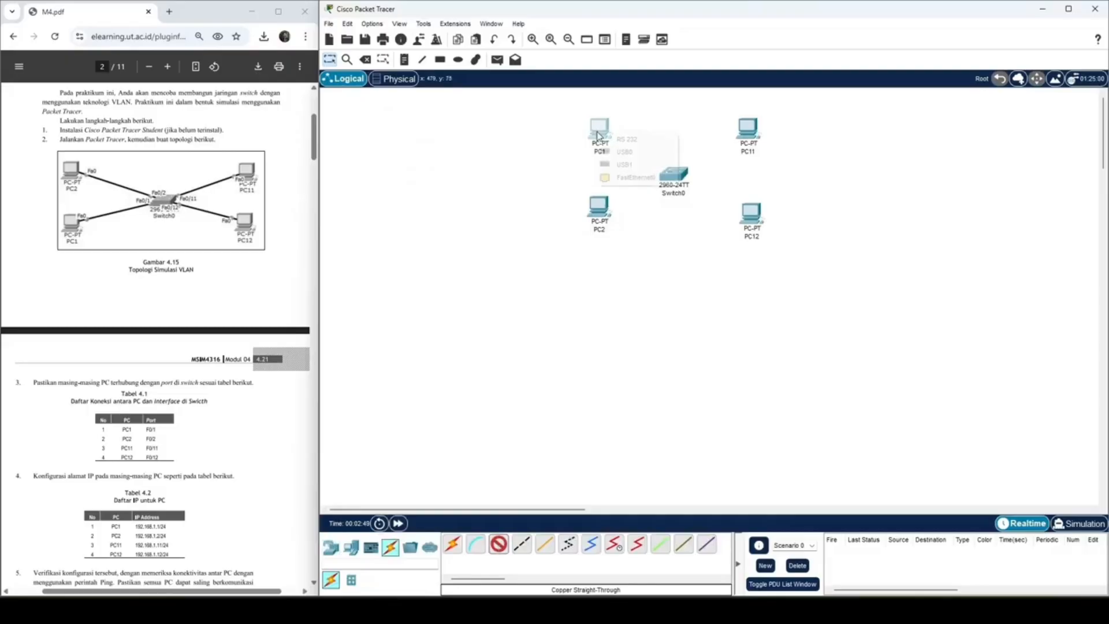
{"action": "left_click", "coordinate": [636, 177]}
{"action": "left_click", "coordinate": [679, 179]}
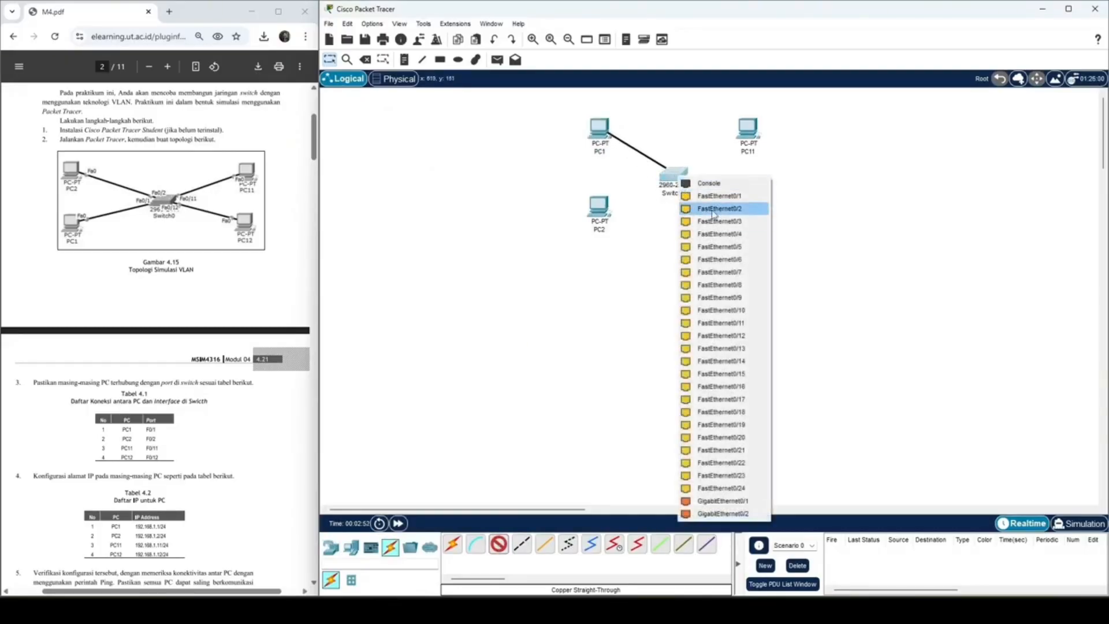
{"action": "left_click", "coordinate": [728, 198]}
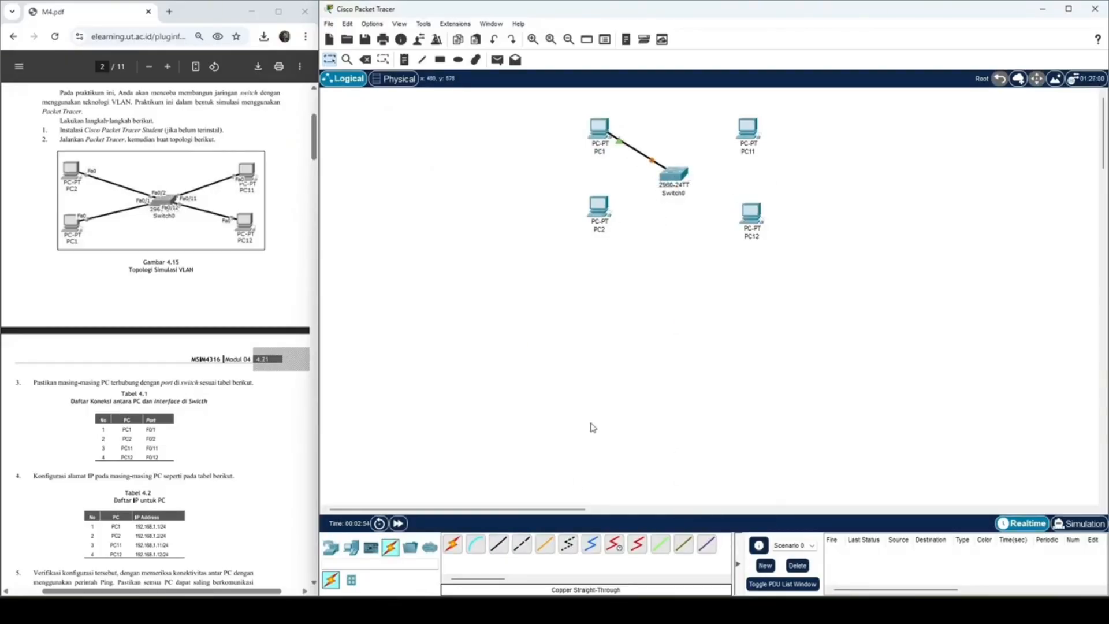
Step: Connect PC2's FastEthernet0 to the switch's FastEthernet0/2 with a copper straight-through cable
{"action": "left_click", "coordinate": [497, 544]}
{"action": "left_click", "coordinate": [599, 209]}
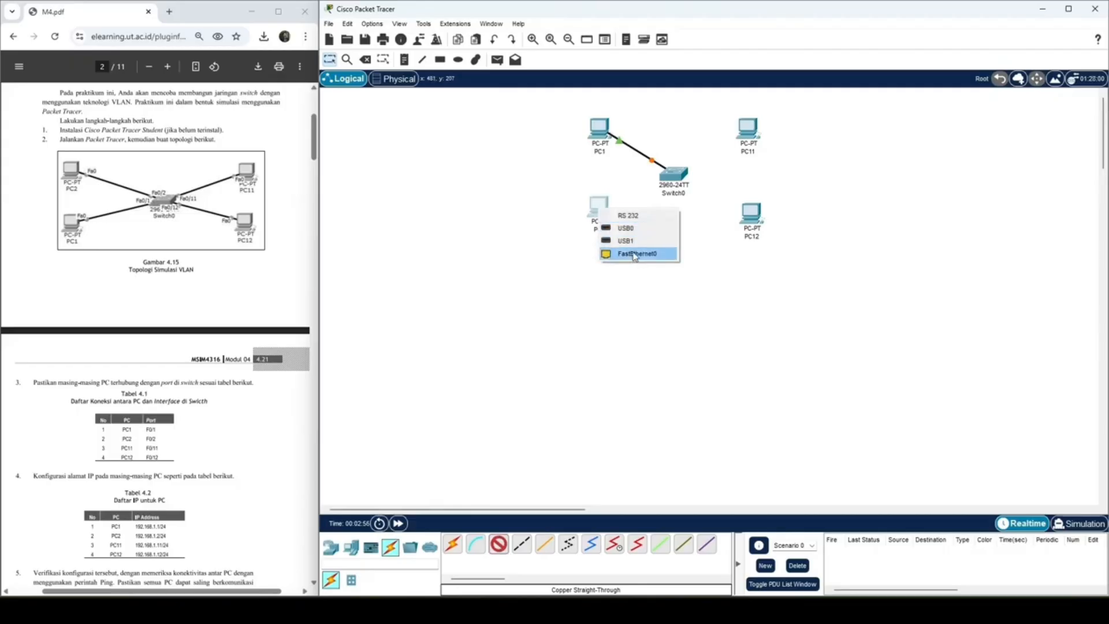
{"action": "left_click", "coordinate": [634, 256]}
{"action": "left_click", "coordinate": [673, 176]}
{"action": "left_click", "coordinate": [703, 196]}
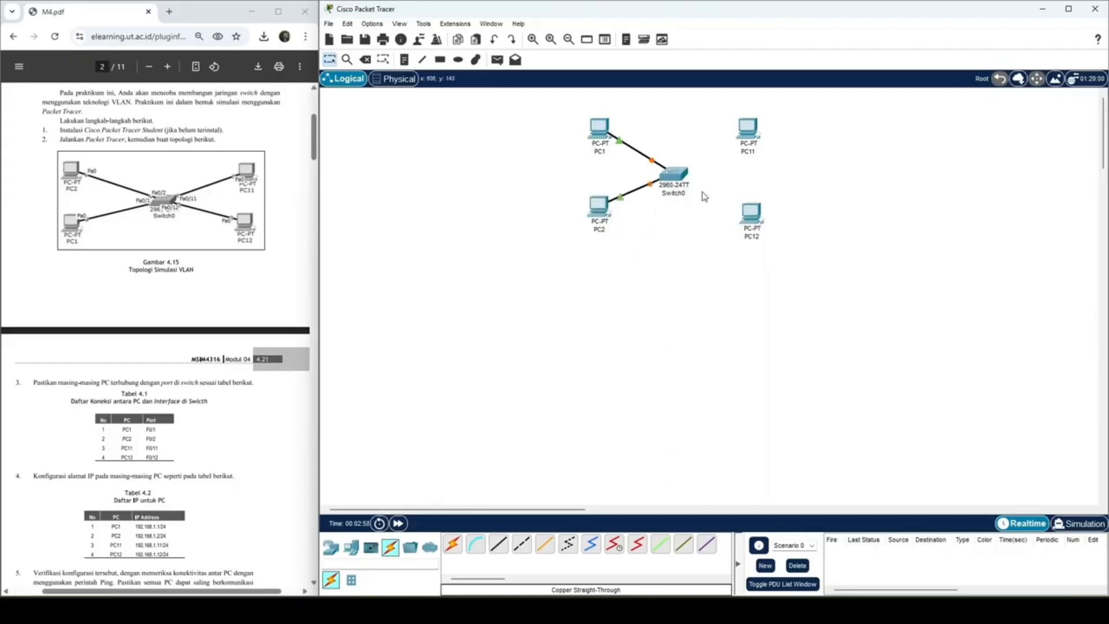
Step: Connect PC11's FastEthernet0 to the switch's FastEthernet0/11 with a copper straight-through cable
{"action": "left_click", "coordinate": [498, 543]}
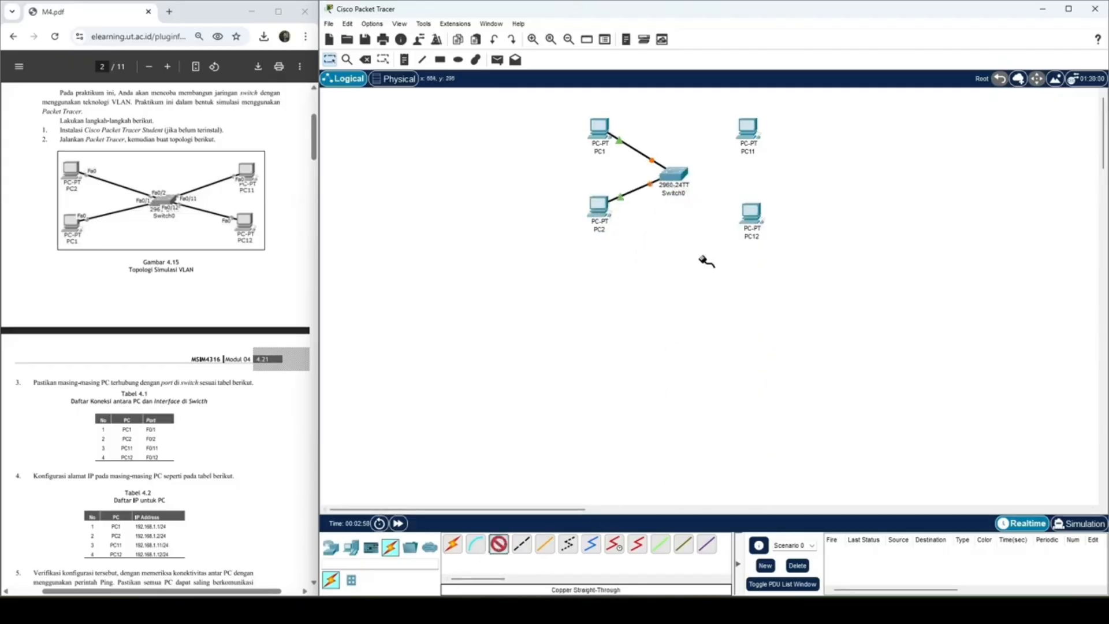
{"action": "left_click", "coordinate": [746, 133]}
{"action": "left_click", "coordinate": [787, 173]}
{"action": "left_click", "coordinate": [674, 173]}
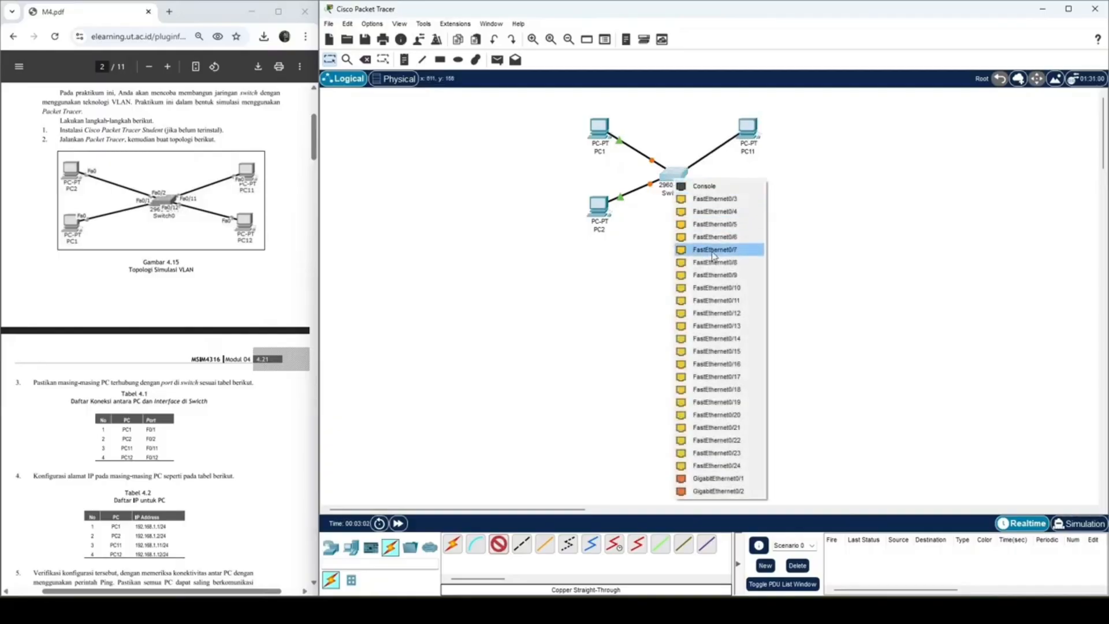
{"action": "left_click", "coordinate": [716, 301]}
Step: Connect PC12's FastEthernet0 to the switch's FastEthernet0/12 with a copper straight-through cable
{"action": "left_click", "coordinate": [498, 543]}
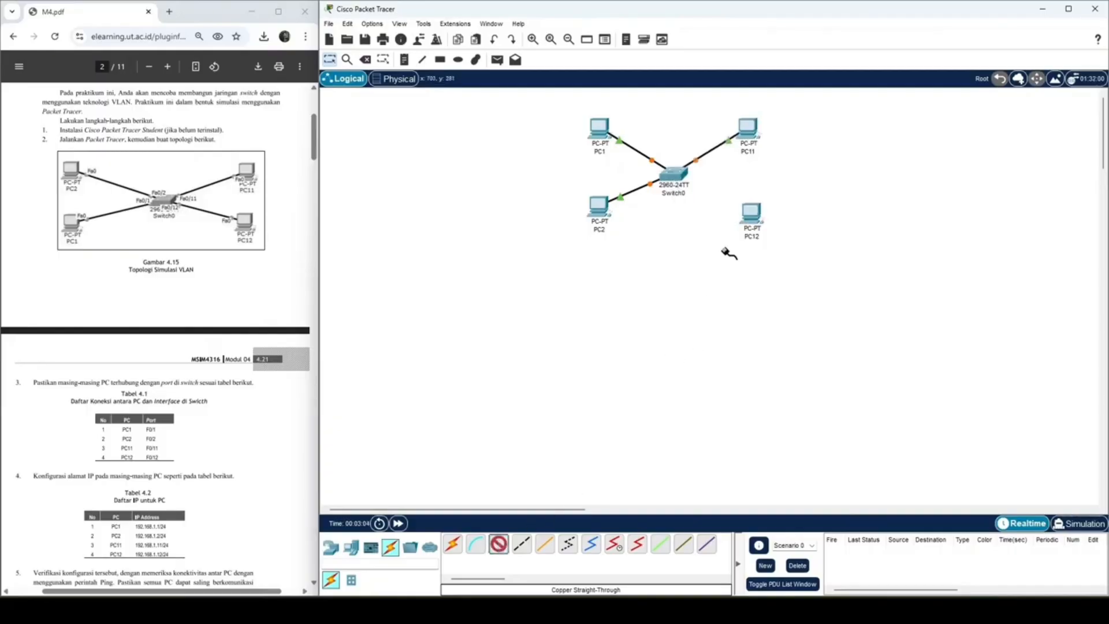
{"action": "left_click", "coordinate": [749, 212]}
{"action": "left_click", "coordinate": [789, 253]}
{"action": "left_click", "coordinate": [673, 174]}
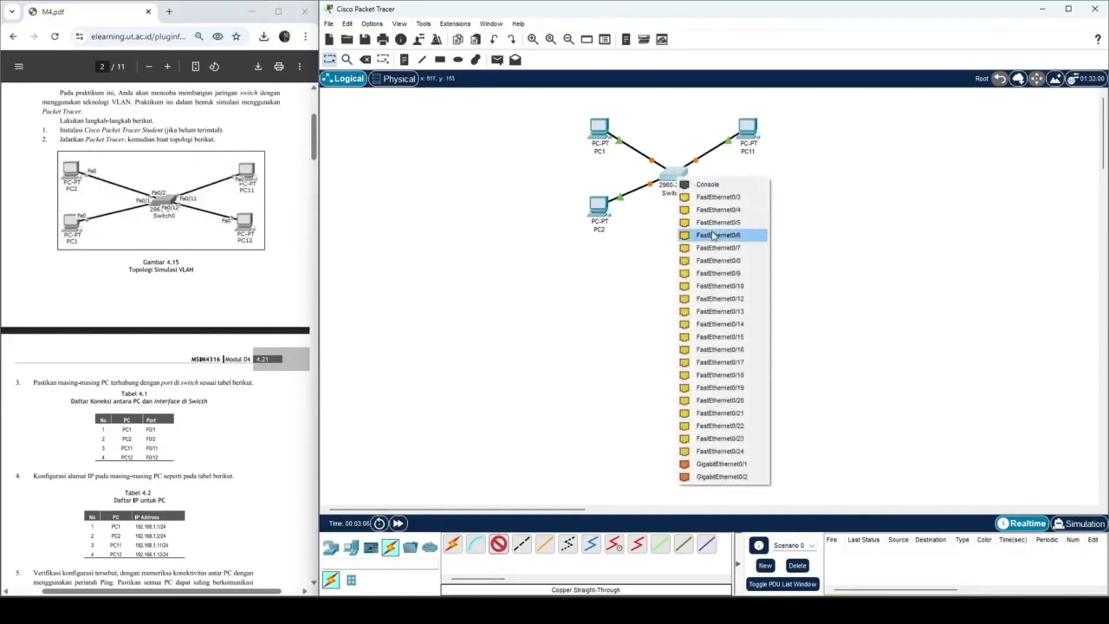
{"action": "left_click", "coordinate": [736, 311]}
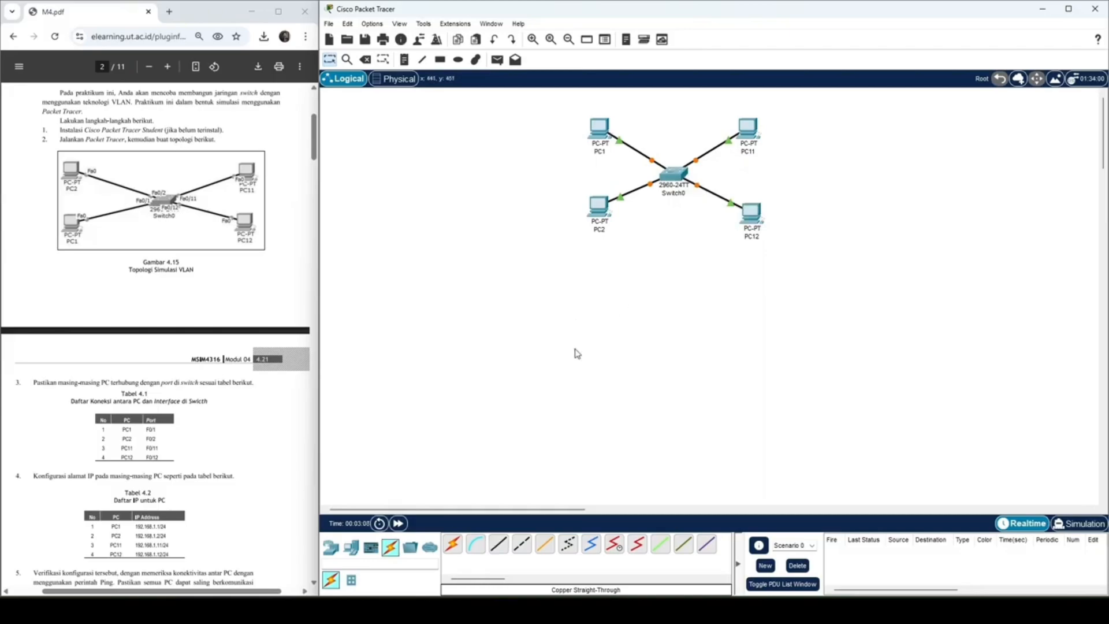
Step: Ping PC2 at 192.168.1.2 from PC1's Command Prompt, following the module's connectivity check
{"action": "scroll", "coordinate": [132, 461], "scroll_direction": "down", "scroll_amount": 2}
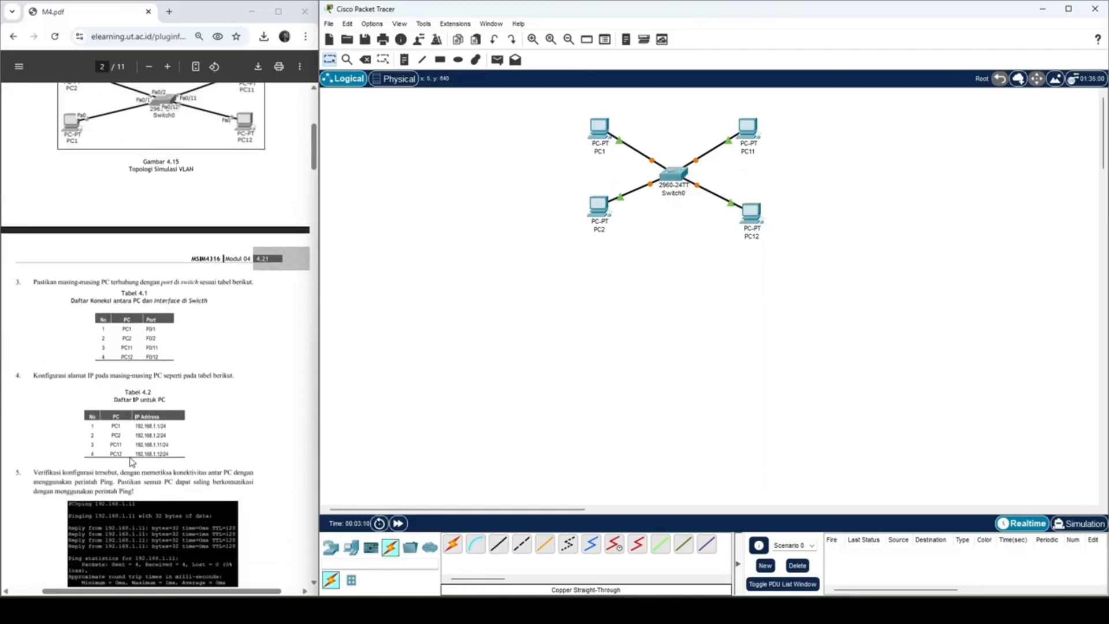
{"action": "scroll", "coordinate": [132, 461], "scroll_direction": "down", "scroll_amount": 2}
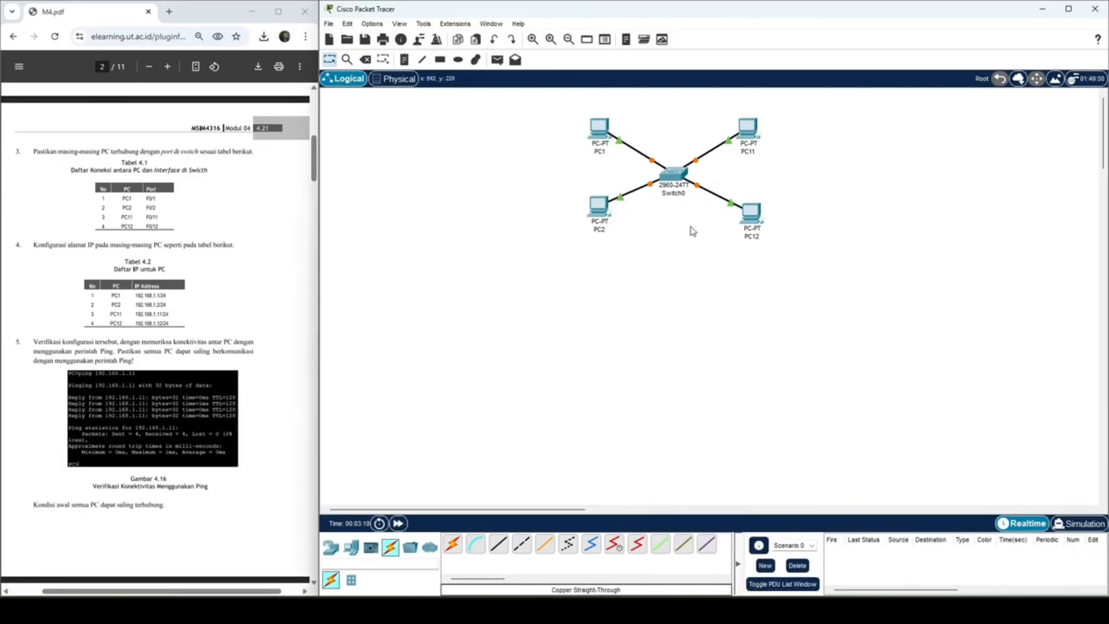
{"action": "left_click", "coordinate": [668, 172]}
{"action": "left_click", "coordinate": [722, 195]}
{"action": "left_click", "coordinate": [599, 128]}
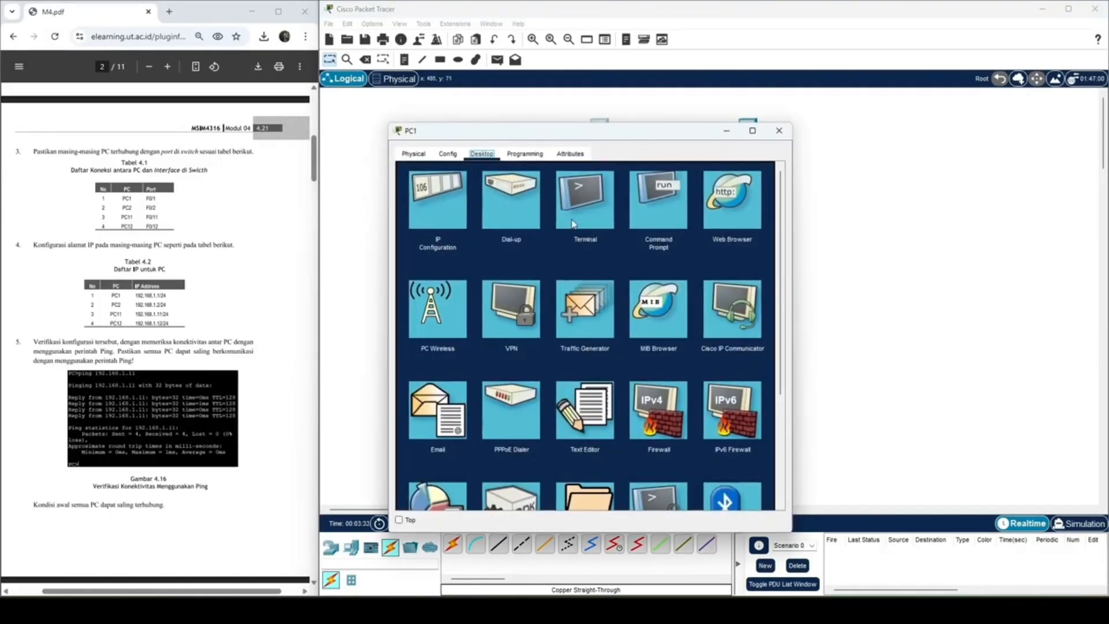
{"action": "left_click", "coordinate": [650, 199]}
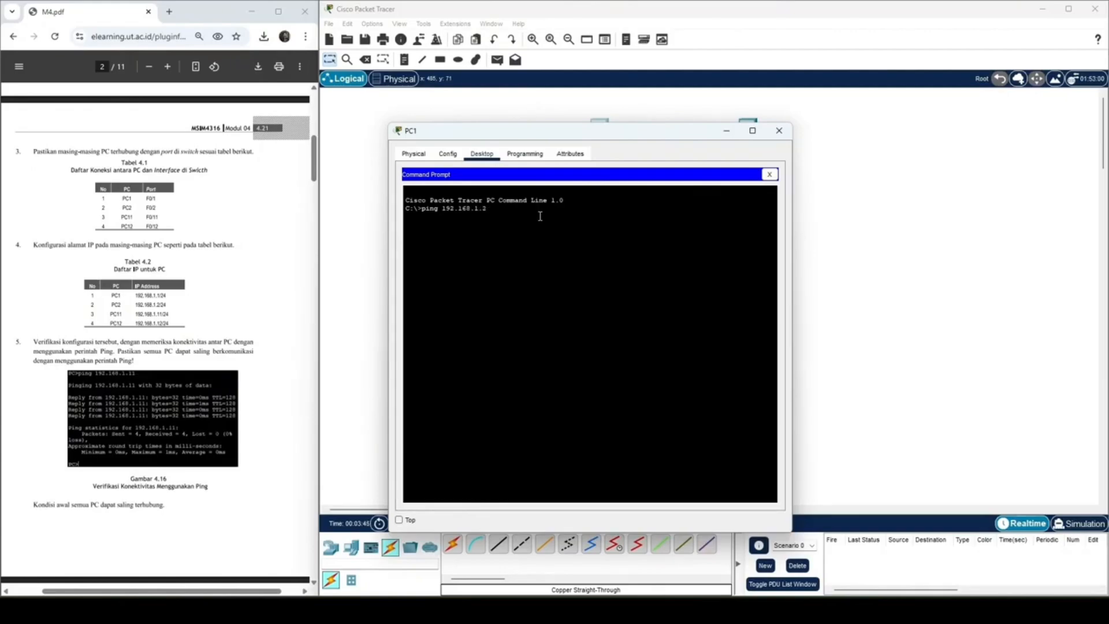
{"action": "key", "text": "Return"}
Step: Repeat the ping to 192.168.1.2 from PC1 and also ping PC11 at 192.168.1.11
{"action": "left_click_drag", "start_coordinate": [684, 137], "coordinate": [504, 162]}
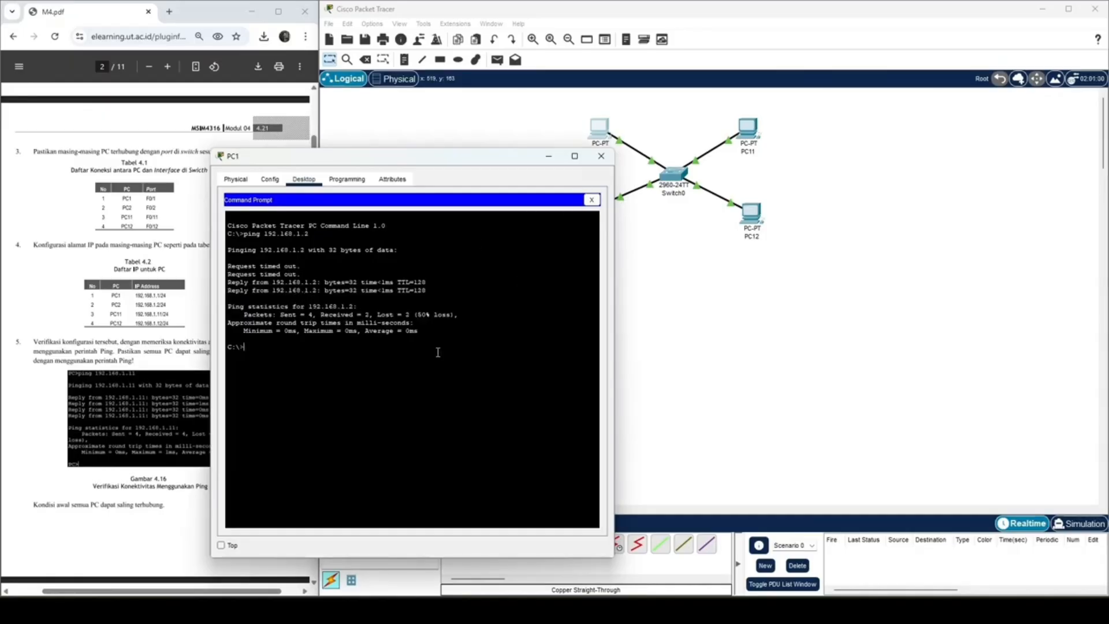
{"action": "key", "text": "Up"}
{"action": "key", "text": "Return"}
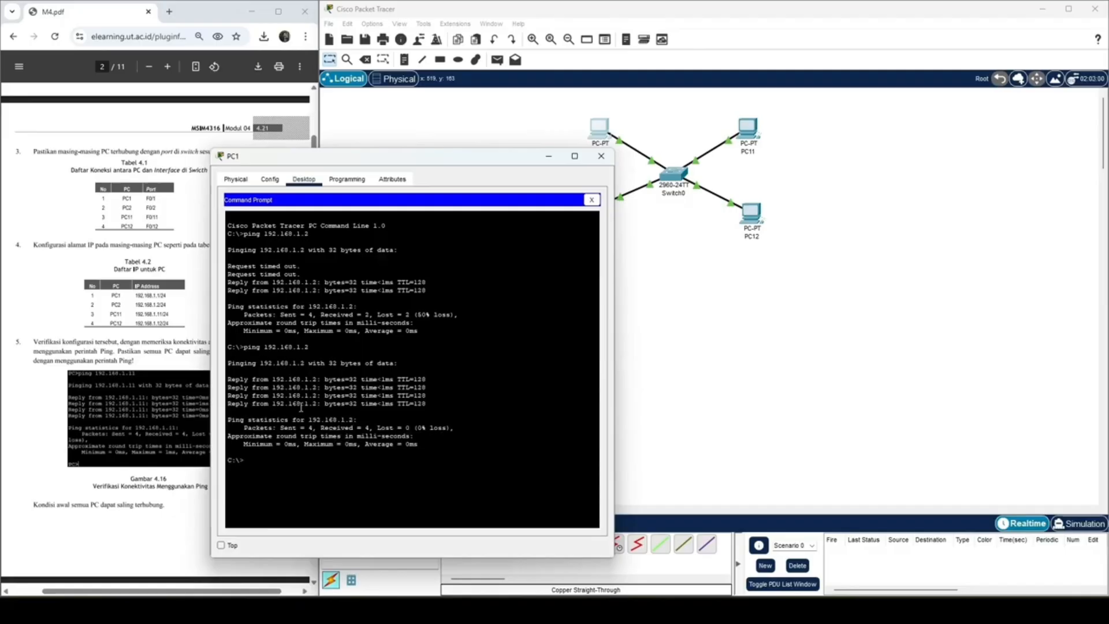
{"action": "key", "text": "Up"}
{"action": "key", "text": "Return"}
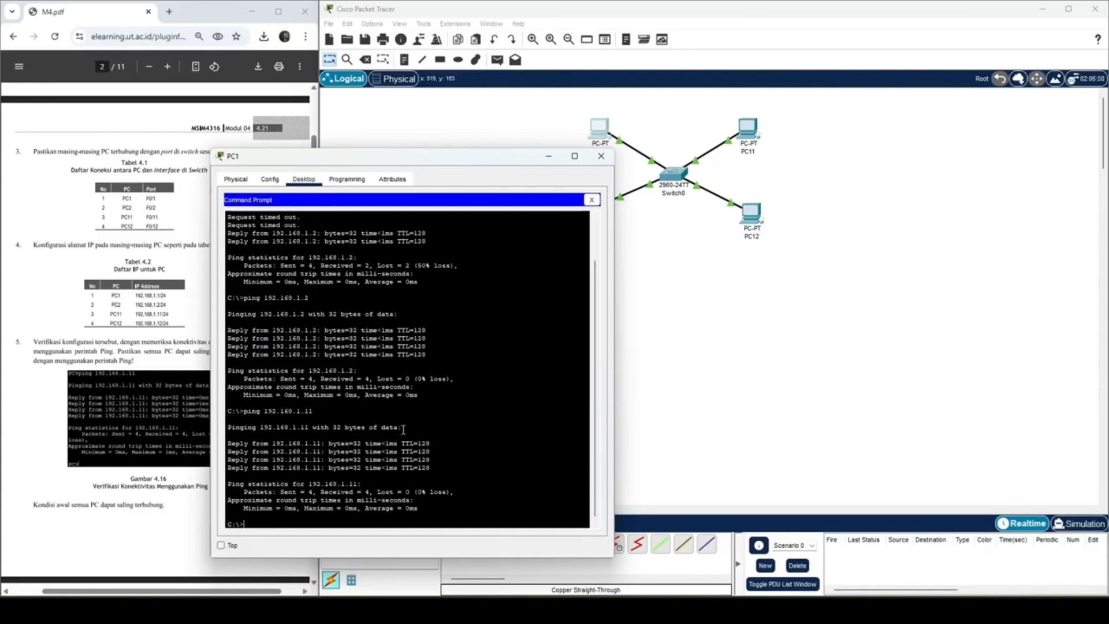
Step: Ping PC12 at 192.168.1.12 from PC1's Command Prompt
{"action": "key", "text": "Up"}
{"action": "key", "text": "BackSpace"}
{"action": "type", "text": "2.168.1.11"}
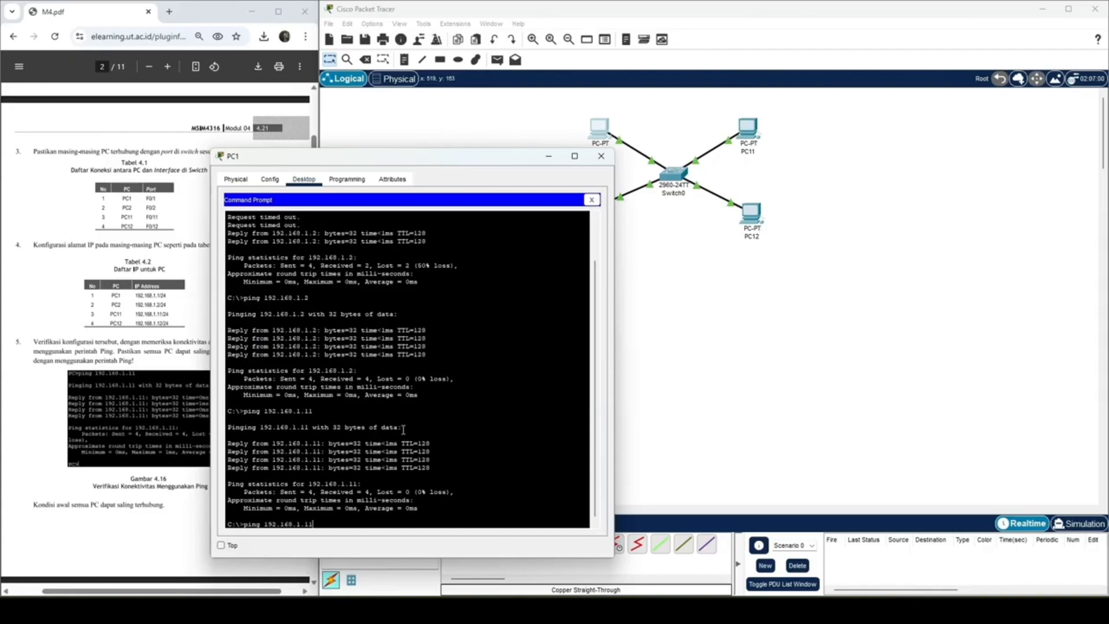
{"action": "key", "text": "Return"}
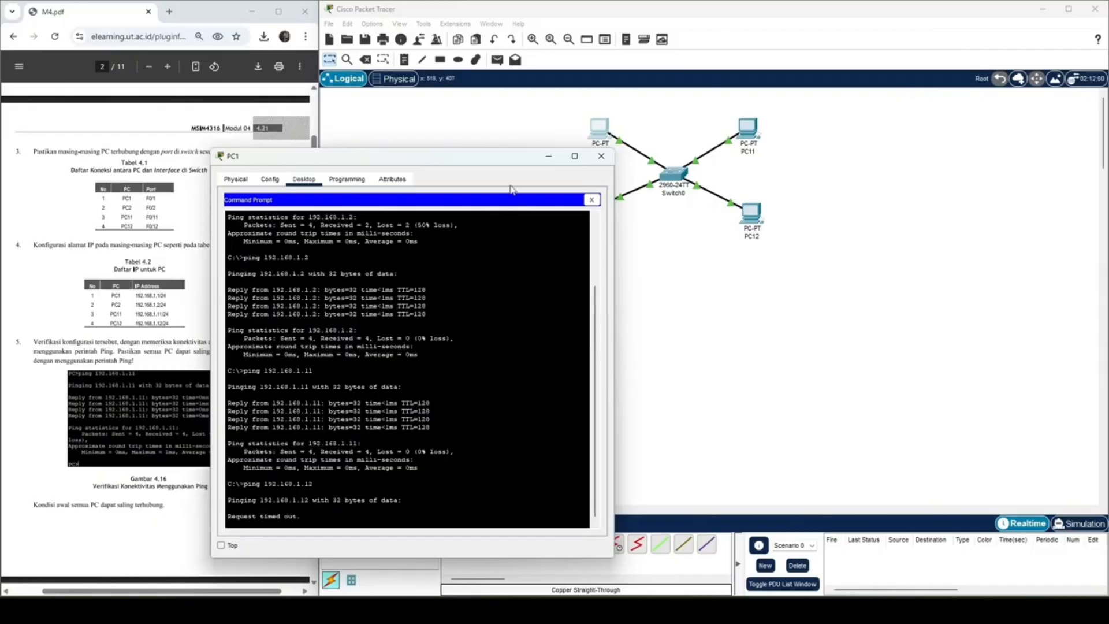
Step: Set PC12's static IPv4 address to 192.168.1.12 and close its configuration window
{"action": "left_click_drag", "start_coordinate": [500, 160], "coordinate": [428, 109]}
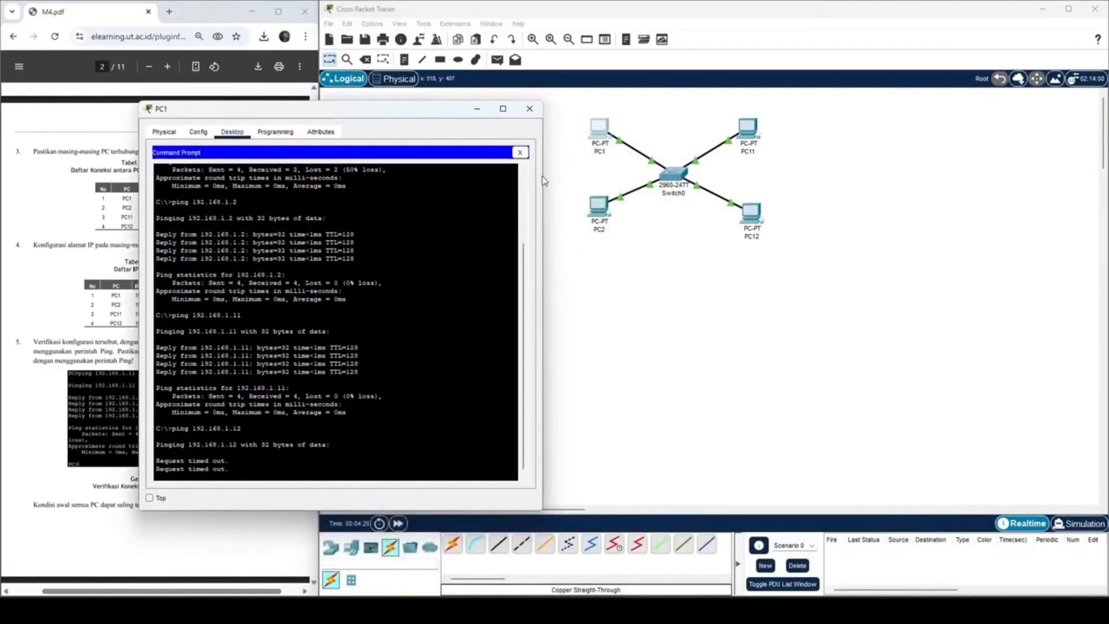
{"action": "left_click", "coordinate": [751, 212]}
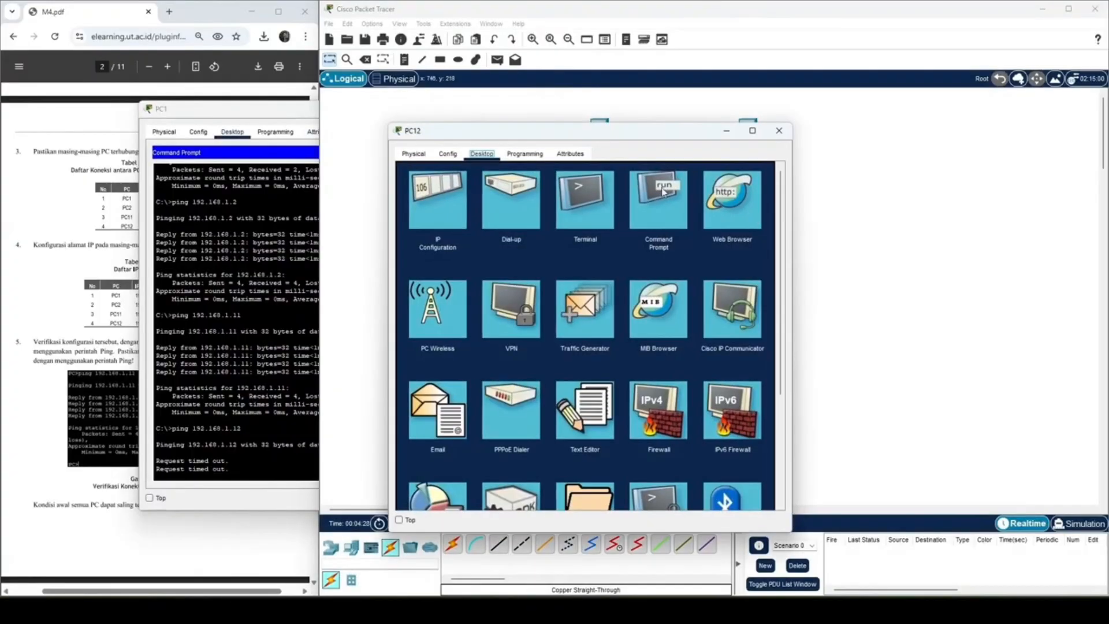
{"action": "left_click", "coordinate": [450, 195]}
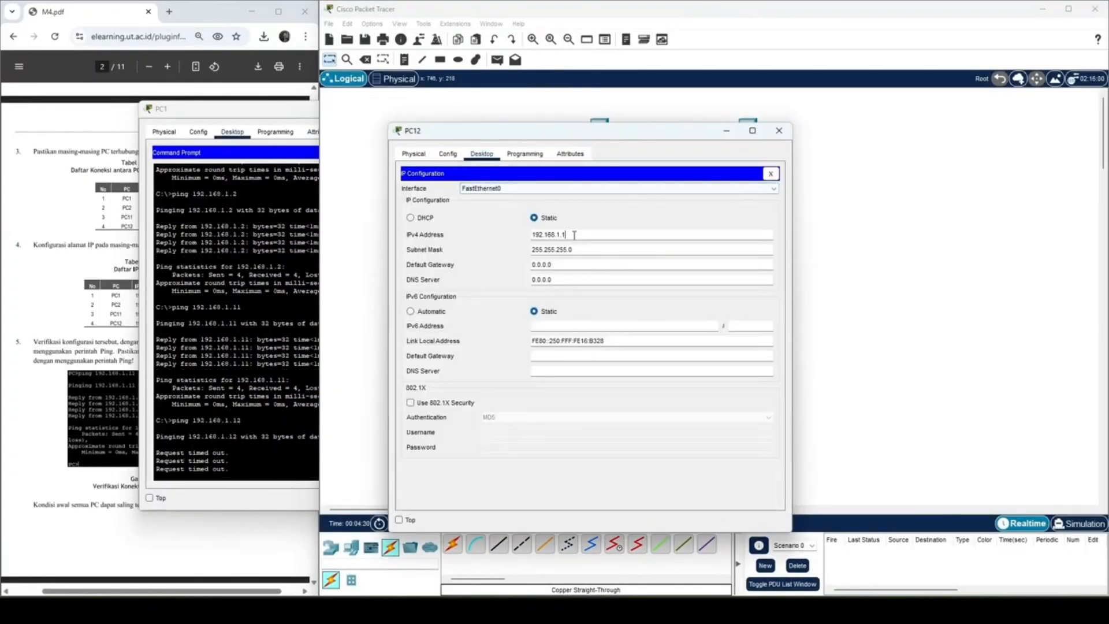
{"action": "left_click", "coordinate": [778, 131]}
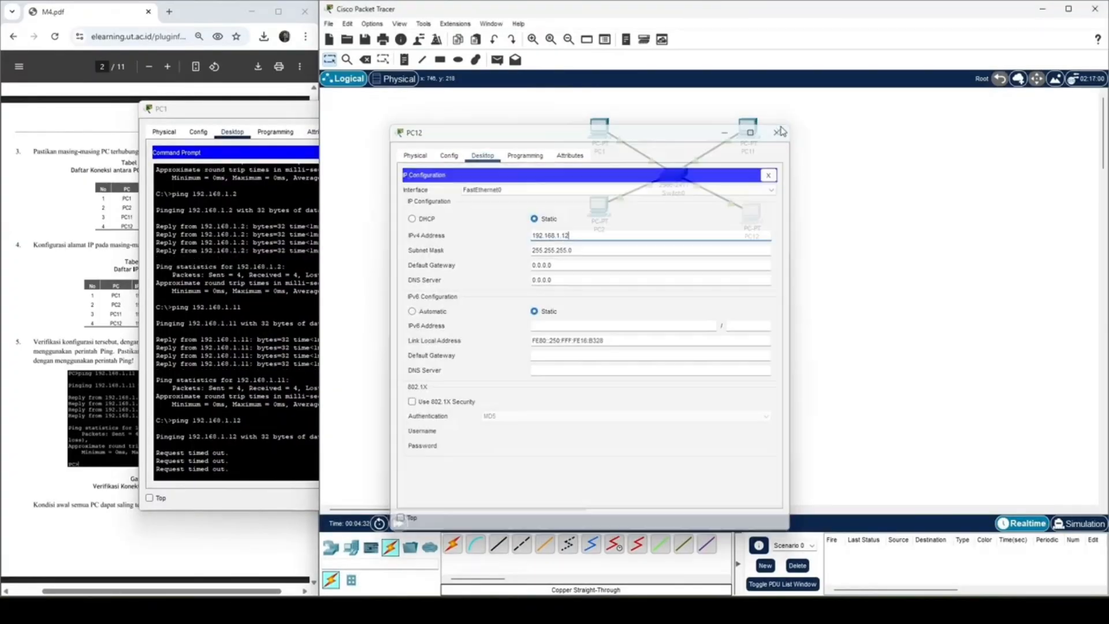
Step: Ping 192.168.1.12 from PC1 again and close PC1's window
{"action": "left_click", "coordinate": [276, 406]}
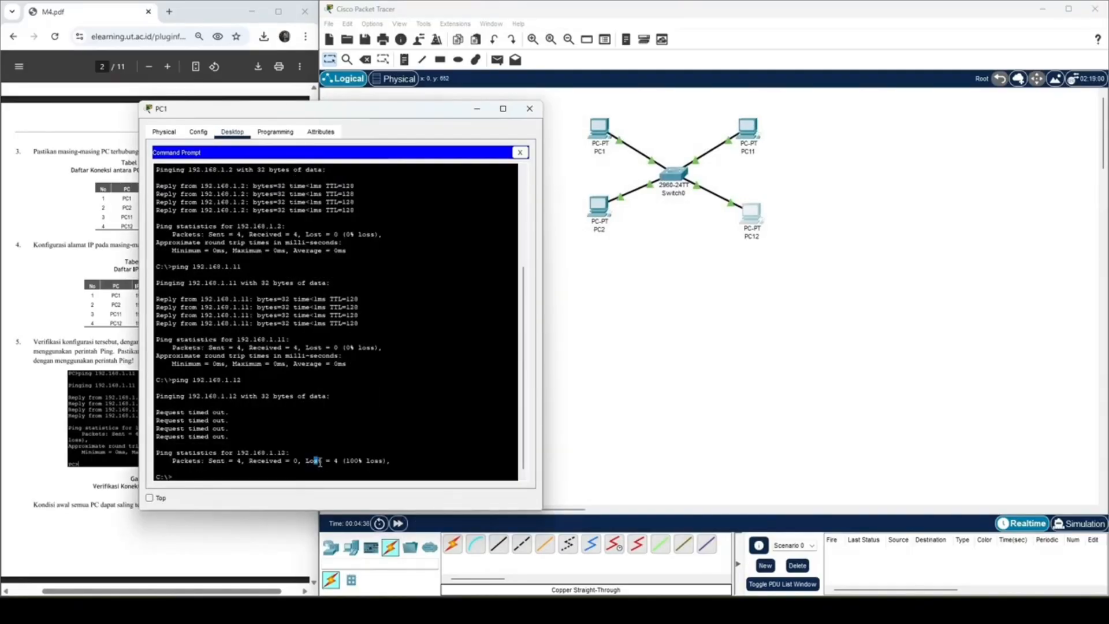
{"action": "key", "text": "Up"}
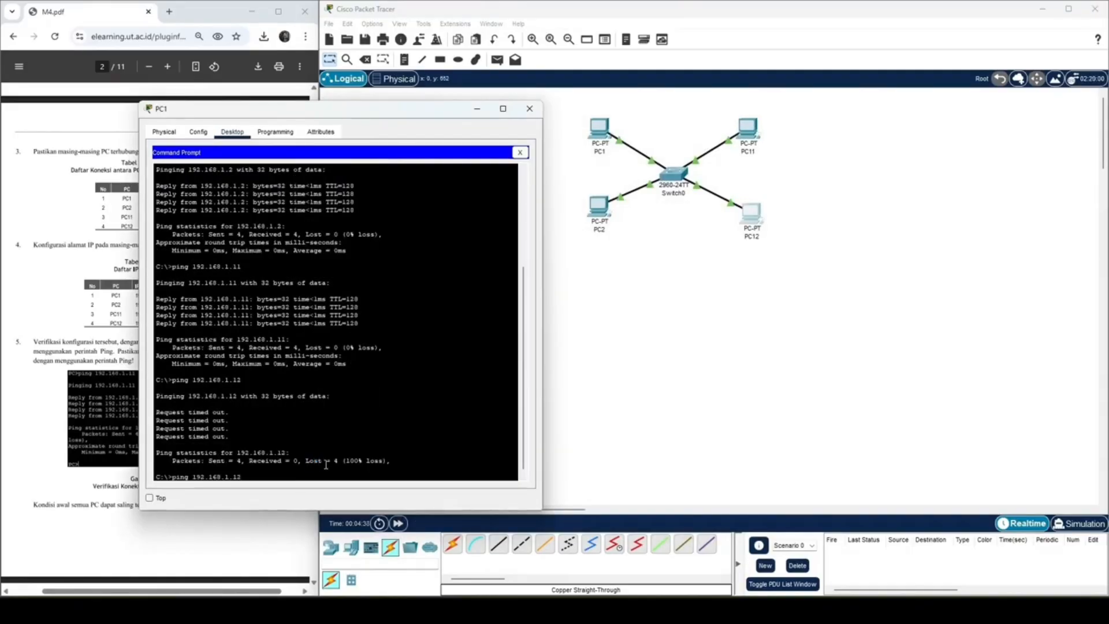
{"action": "key", "text": "Return"}
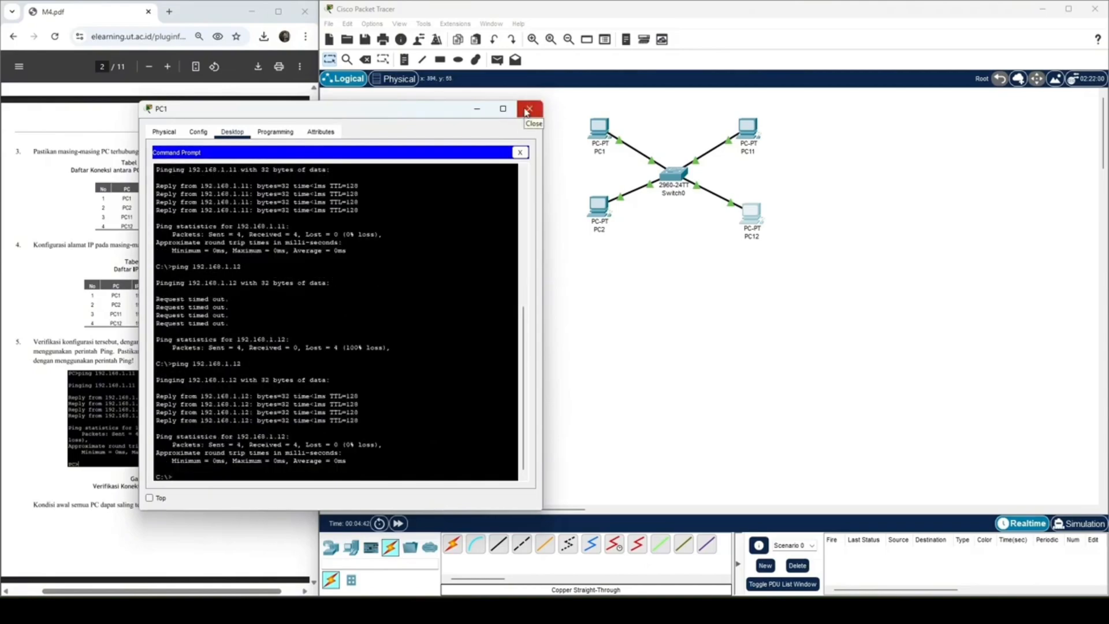
{"action": "left_click", "coordinate": [526, 111]}
Step: Open the switch's command line interface and list its VLANs with sh vlan, as the module's VLAN section directs
{"action": "scroll", "coordinate": [121, 292], "scroll_direction": "down", "scroll_amount": 10}
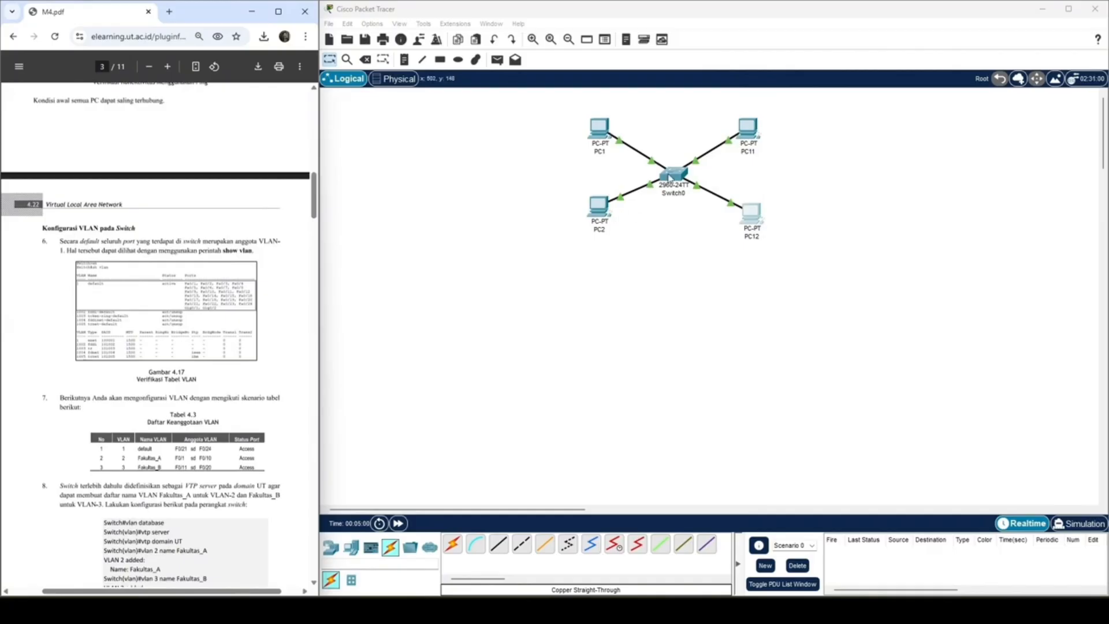
{"action": "left_click", "coordinate": [671, 175]}
{"action": "left_click", "coordinate": [475, 154]}
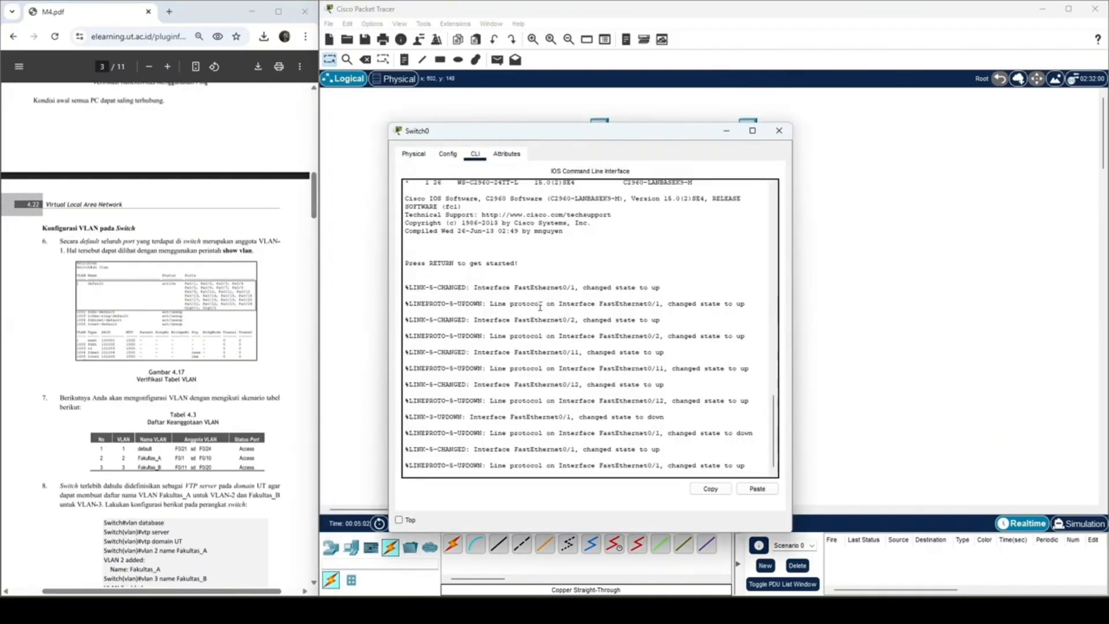
{"action": "scroll", "coordinate": [634, 371], "scroll_direction": "down", "scroll_amount": 1}
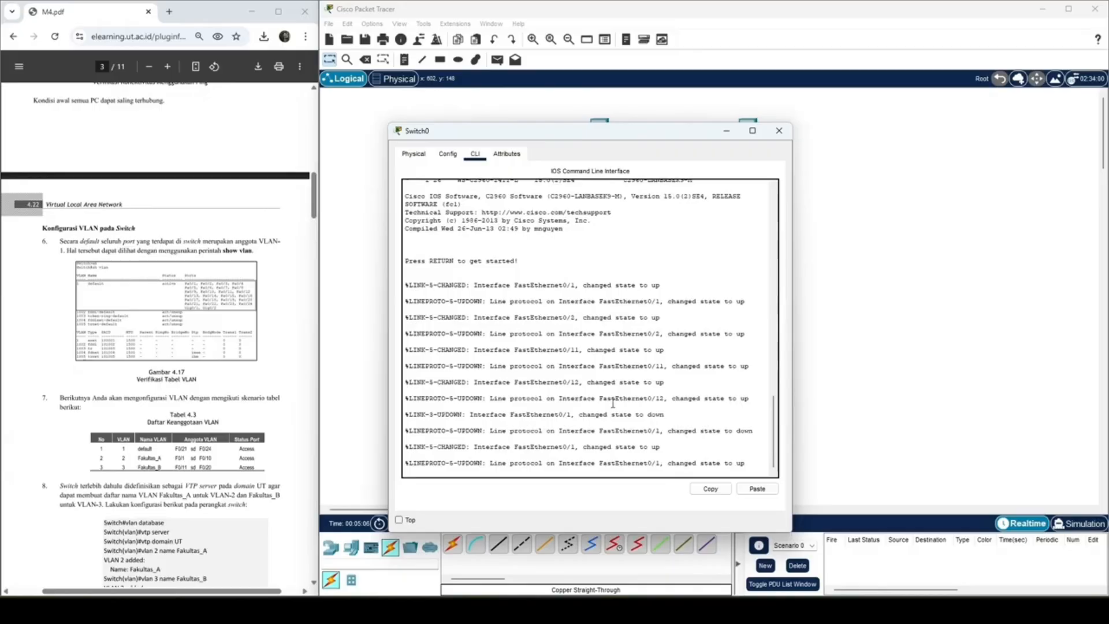
{"action": "key", "text": "Return"}
{"action": "type", "text": "sh vlan"}
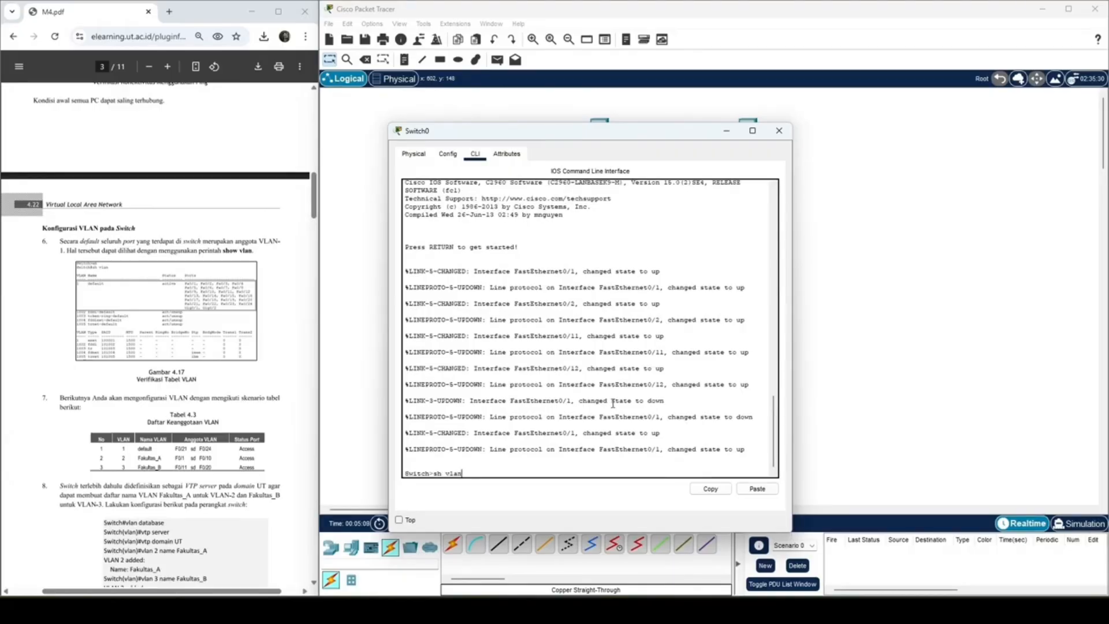
{"action": "key", "text": "Return"}
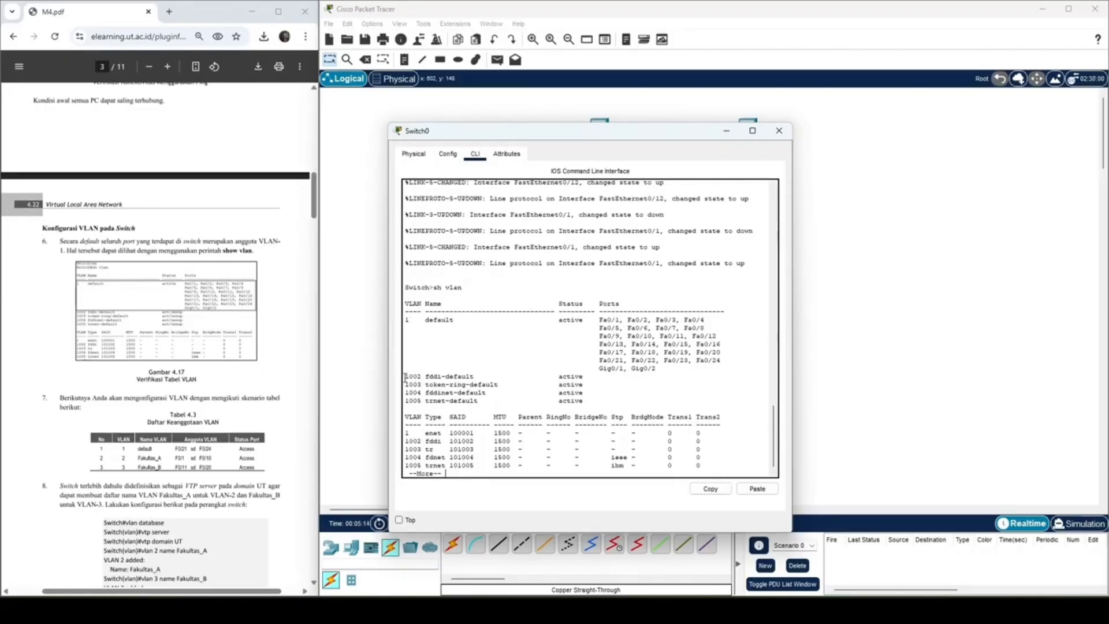
Step: Examine the default VLAN, its member ports and VLANs 1002 to 1005 in the listing, and page through to its end
{"action": "left_click_drag", "start_coordinate": [601, 404], "coordinate": [405, 371]}
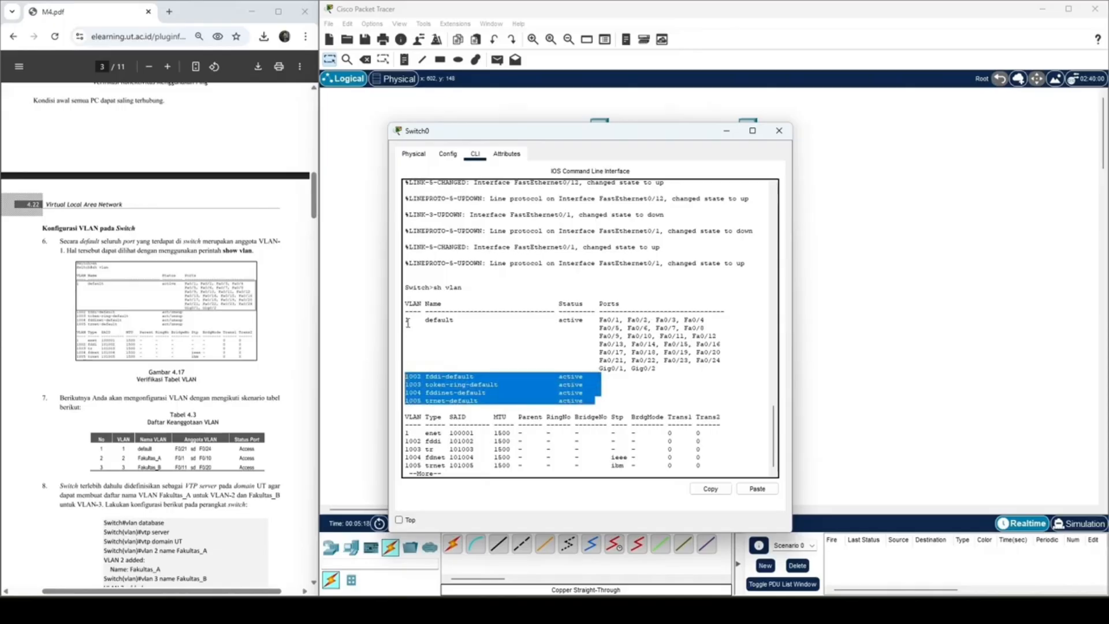
{"action": "left_click_drag", "start_coordinate": [407, 319], "coordinate": [657, 368]}
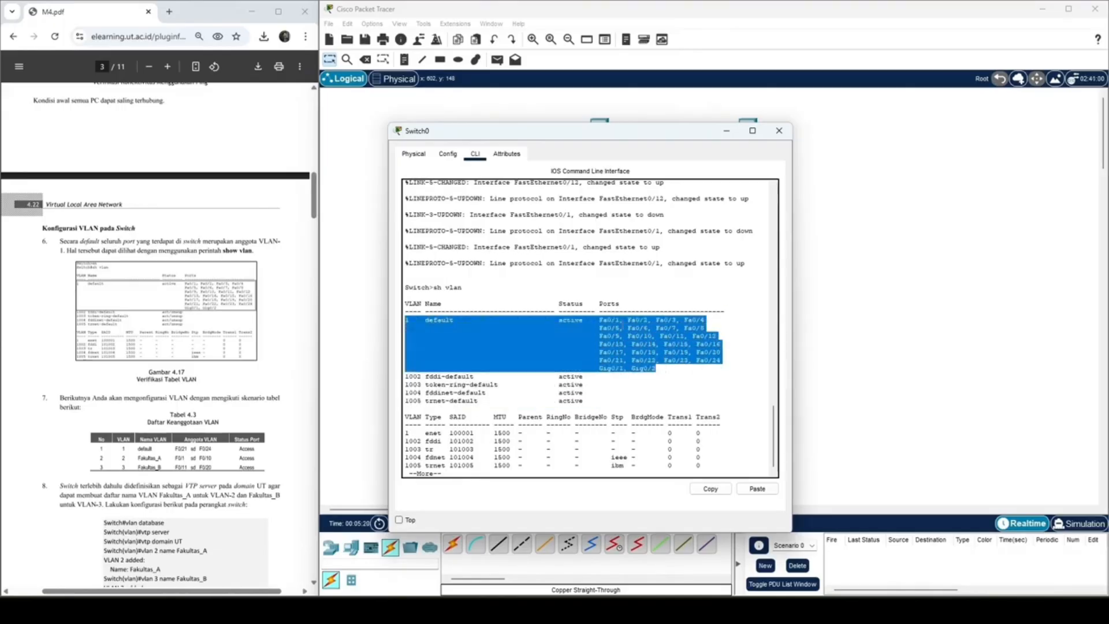
{"action": "left_click_drag", "start_coordinate": [600, 319], "coordinate": [599, 376]}
{"action": "left_click", "coordinate": [600, 375]}
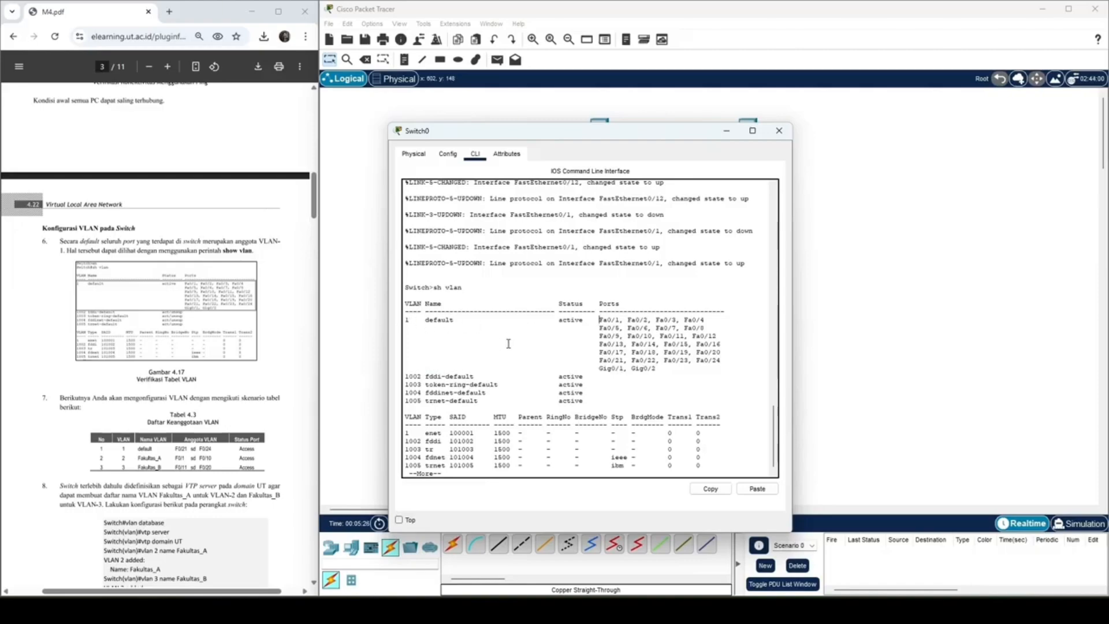
{"action": "key", "text": "Return"}
{"action": "key", "text": "Return"}
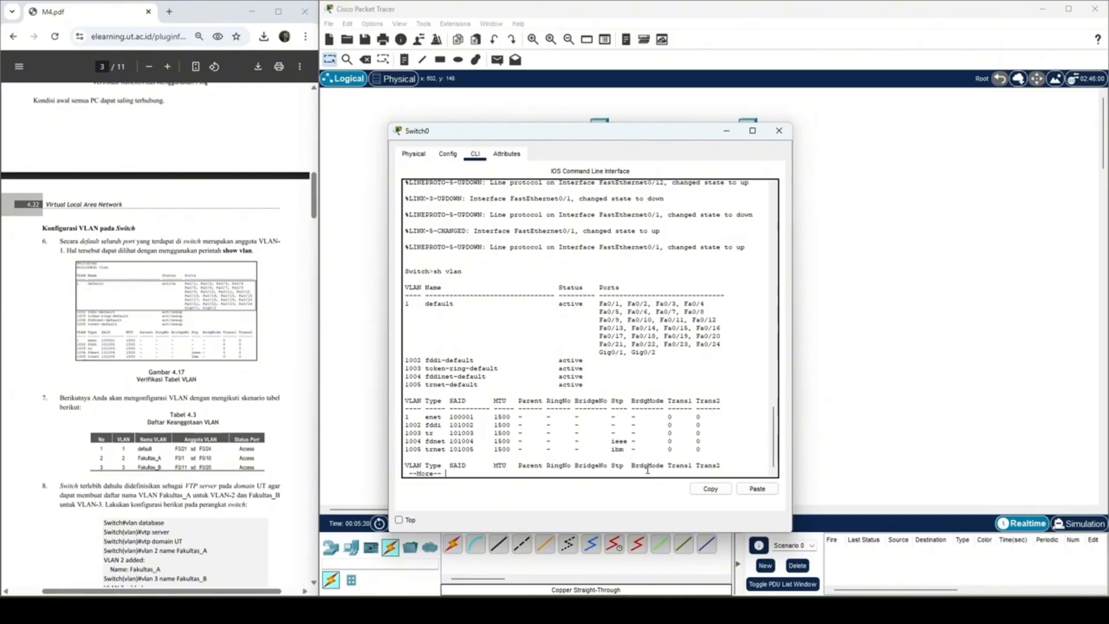
{"action": "key", "text": "Return"}
{"action": "key", "text": "Return"}
{"action": "key", "text": "Return"}
{"action": "key", "text": "Return"}
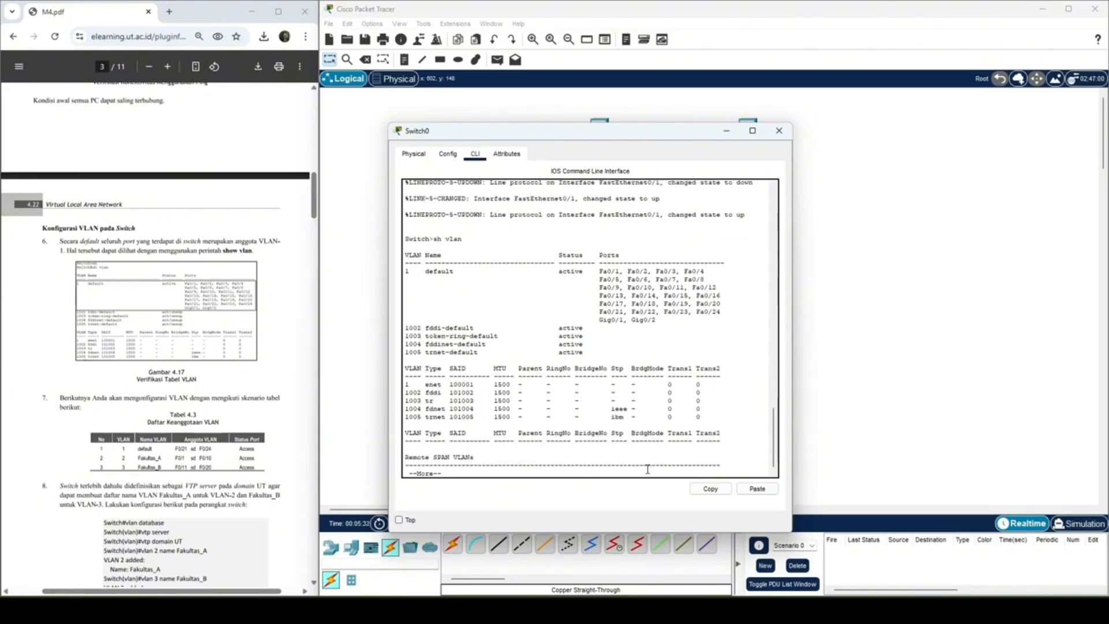
{"action": "key", "text": "Return"}
{"action": "key", "text": "Return"}
{"action": "key", "text": "Return"}
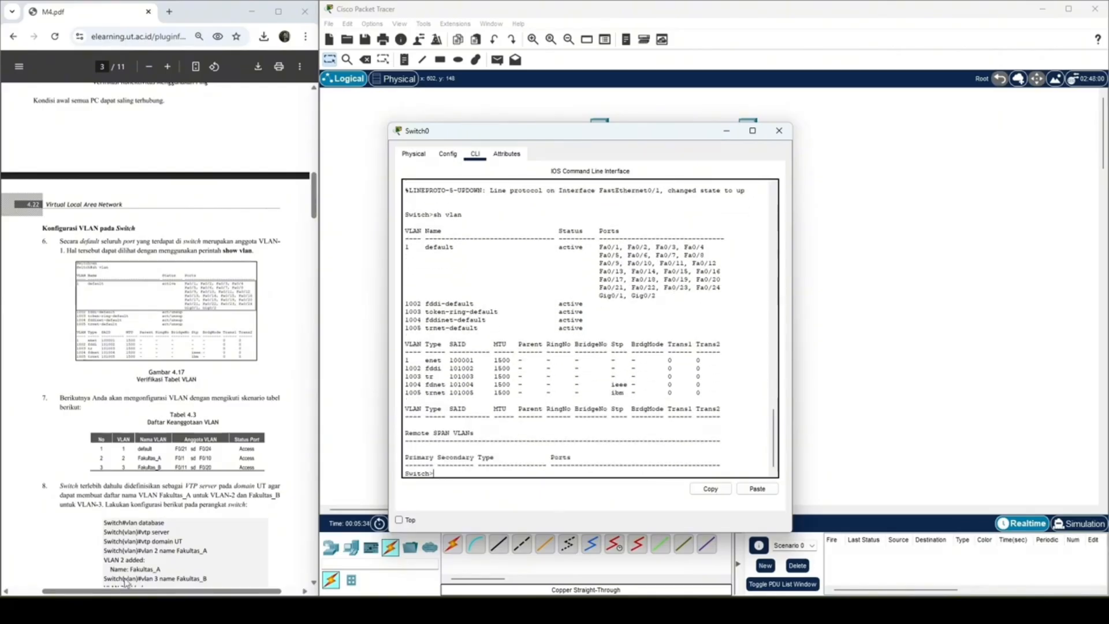
Step: Follow the module's VLAN configuration step by entering privileged mode with enable and global configuration mode with conf terminal on the switch
{"action": "left_click", "coordinate": [171, 490]}
{"action": "scroll", "coordinate": [161, 358], "scroll_direction": "down", "scroll_amount": 2}
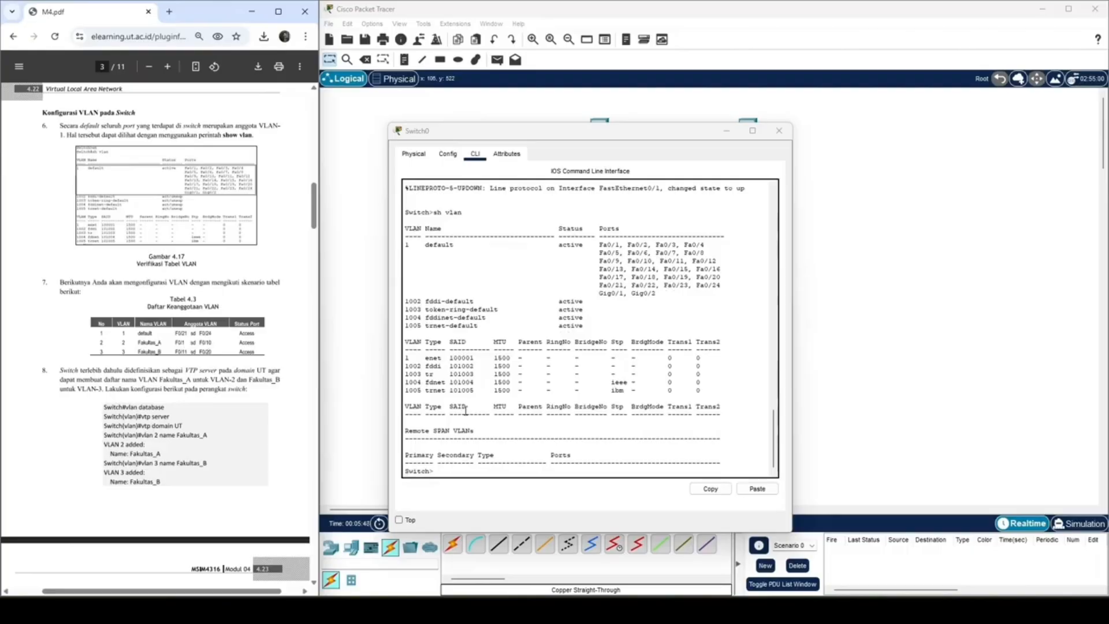
{"action": "left_click", "coordinate": [458, 466]}
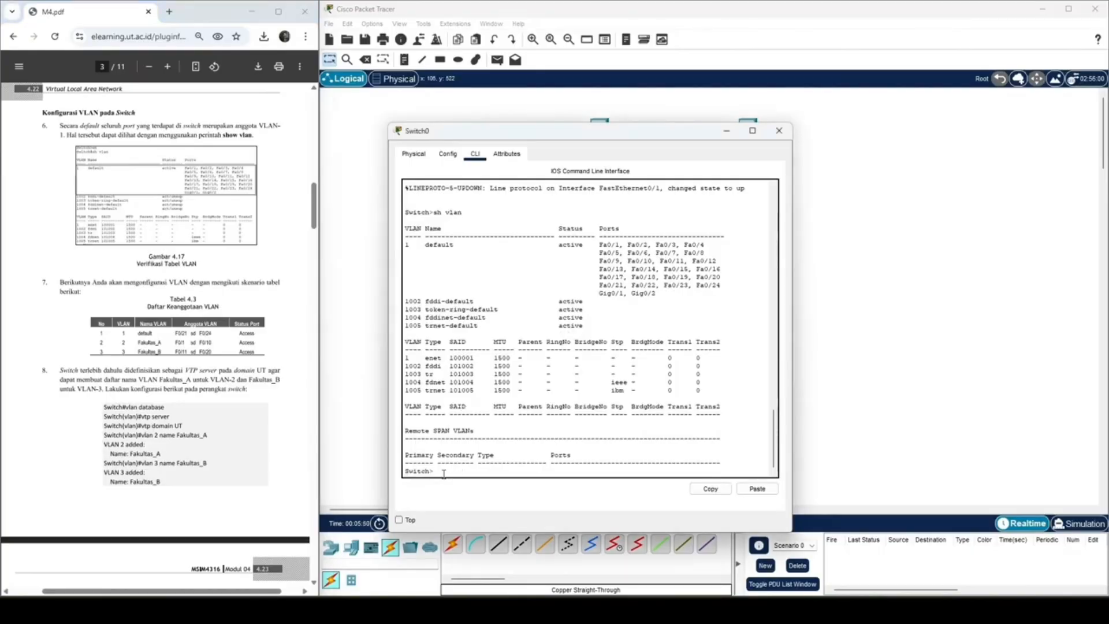
{"action": "type", "text": "enable"}
{"action": "key", "text": "Return"}
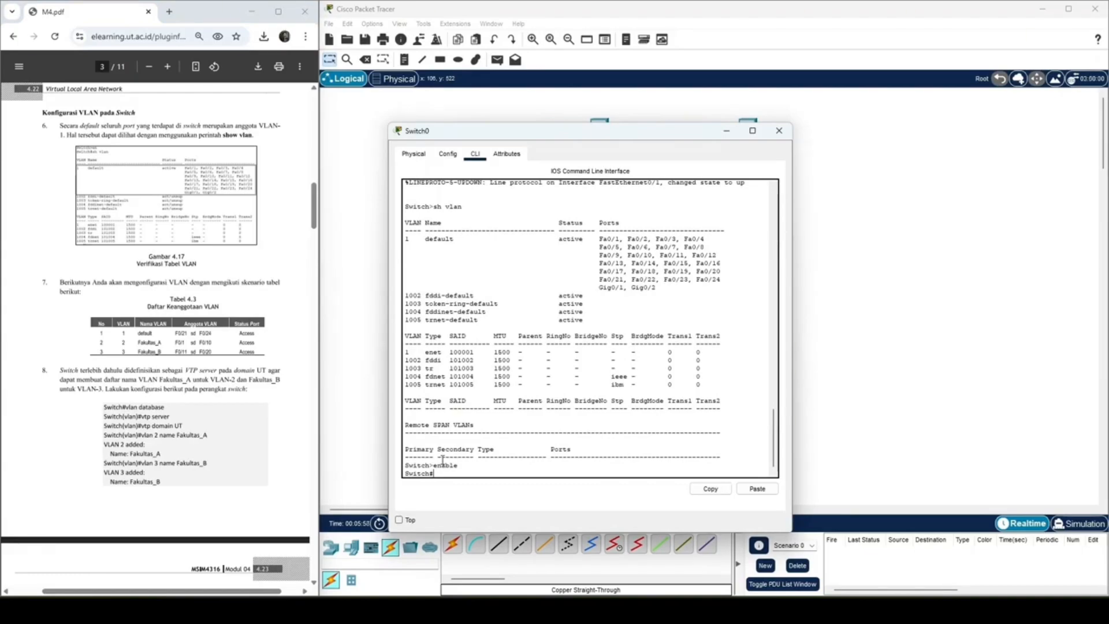
{"action": "type", "text": "conf terminal"}
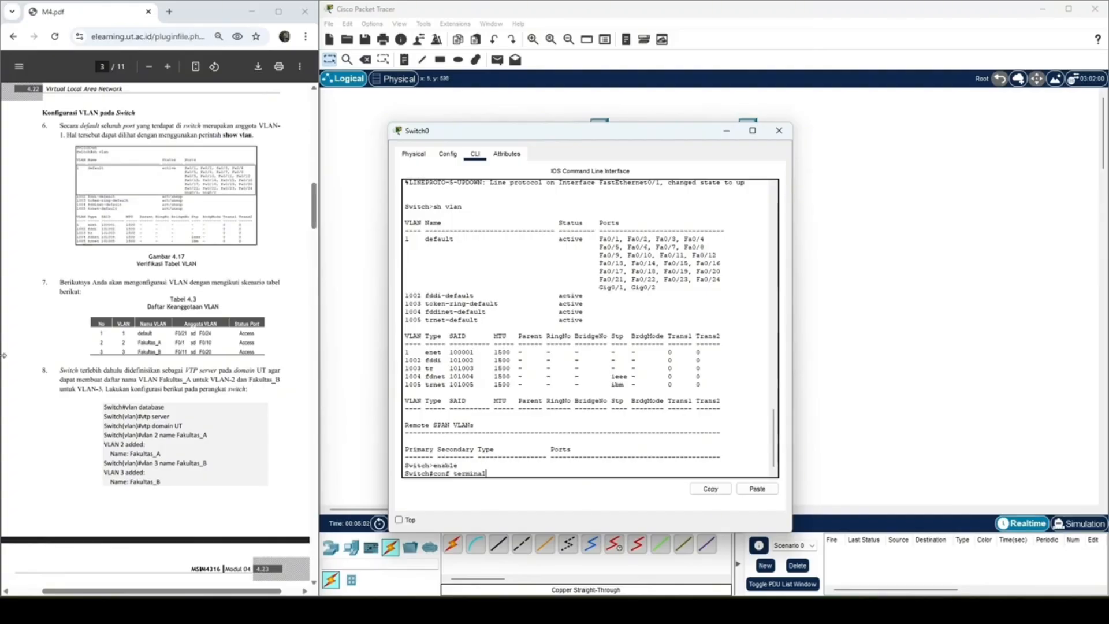
{"action": "scroll", "coordinate": [126, 289], "scroll_direction": "down", "scroll_amount": 3}
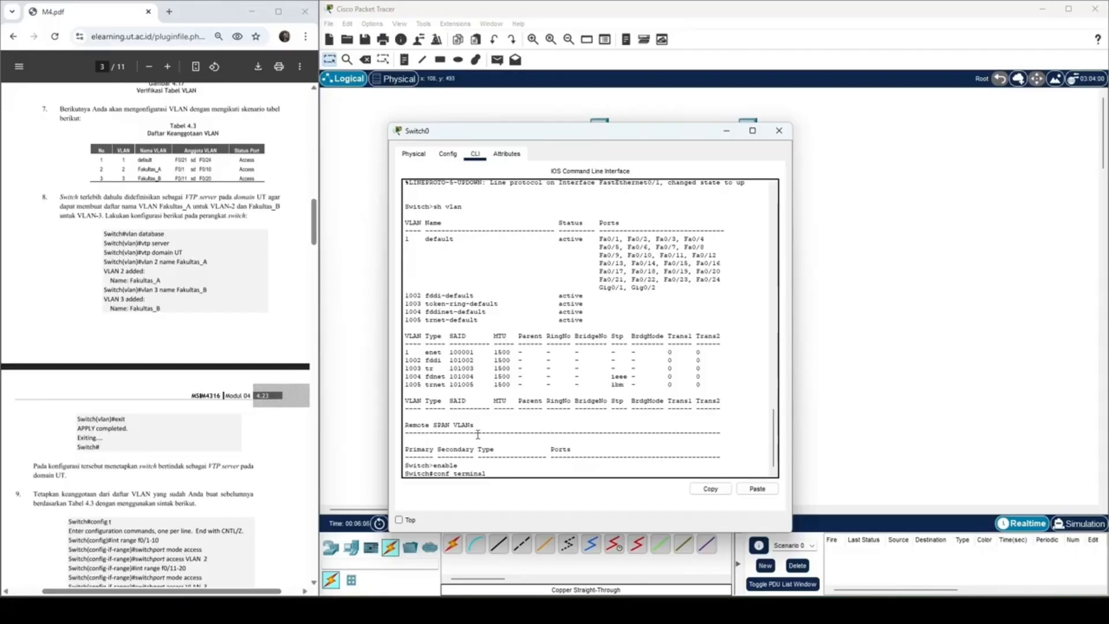
{"action": "key", "text": "Return"}
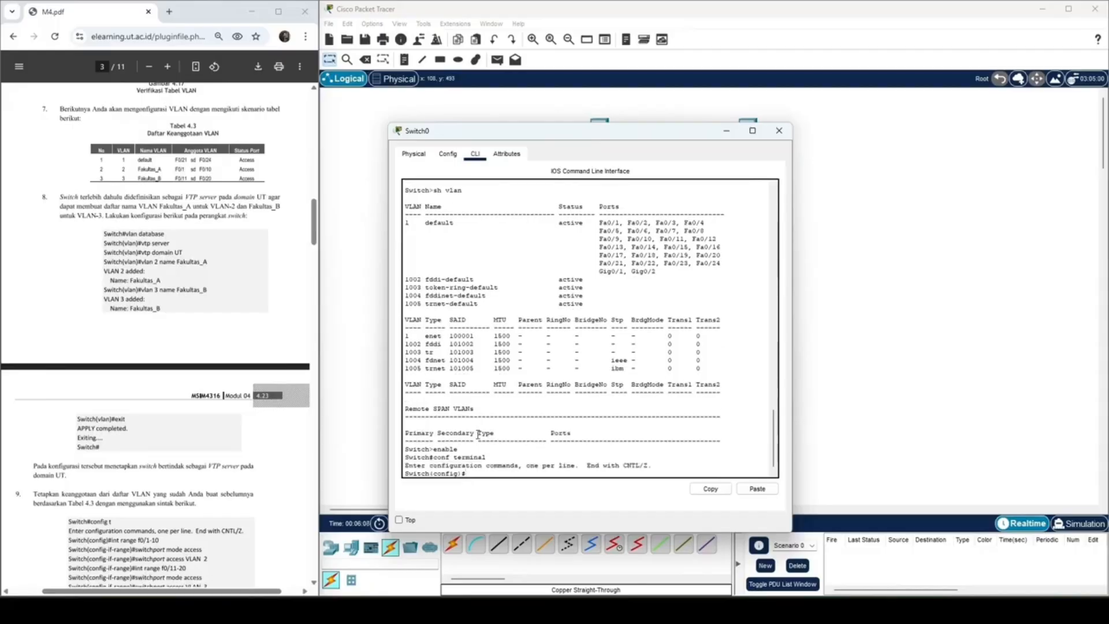
Step: Try to make the switch a VTP server with the command vtp server
{"action": "type", "text": "vtp server"}
{"action": "key", "text": "Return"}
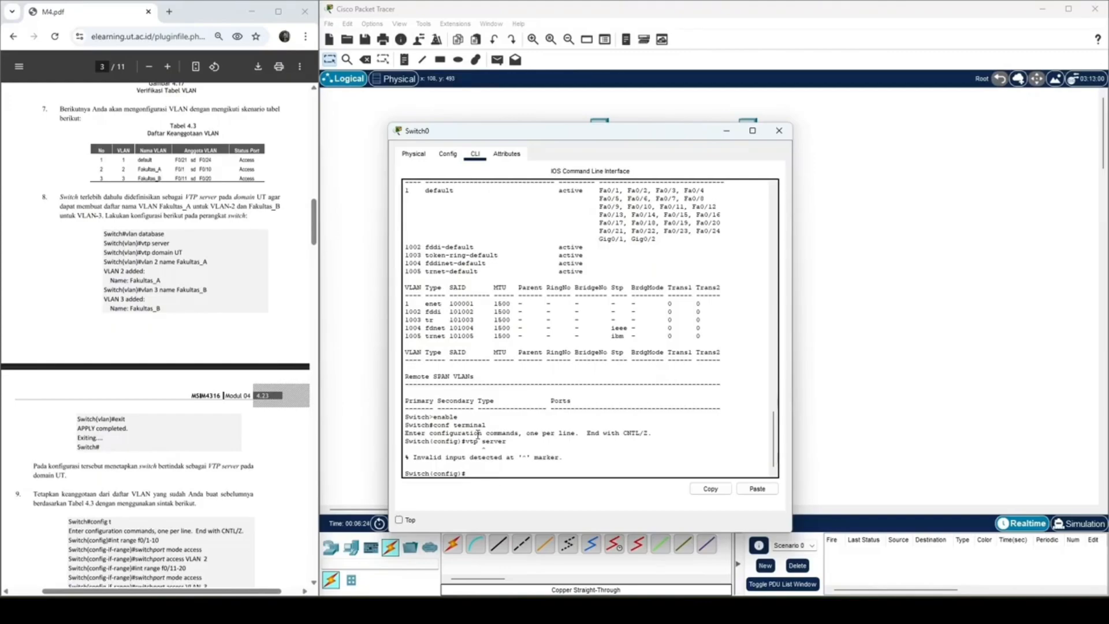
Step: Set the switch's VTP mode to server with vtp mode server
{"action": "key", "text": "Up"}
{"action": "type", "text": "mod"}
{"action": "key", "text": "BackSpace"}
{"action": "key", "text": "BackSpace"}
{"action": "key", "text": "BackSpace"}
{"action": "key", "text": "BackSpace"}
{"action": "key", "text": "BackSpace"}
{"action": "key", "text": "BackSpace"}
{"action": "key", "text": "BackSpace"}
{"action": "key", "text": "BackSpace"}
{"action": "key", "text": "BackSpace"}
{"action": "key", "text": "BackSpace"}
{"action": "type", "text": "mode server"}
{"action": "key", "text": "Return"}
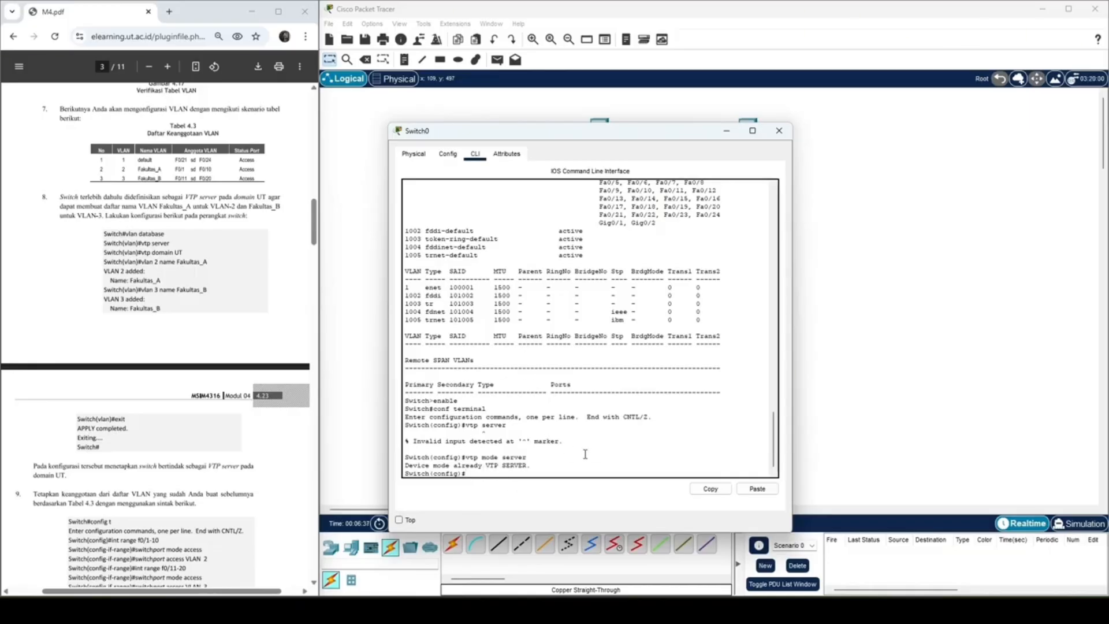
Step: Set the switch's VTP domain name to UT
{"action": "type", "text": "vtp domain UT"}
{"action": "key", "text": "Return"}
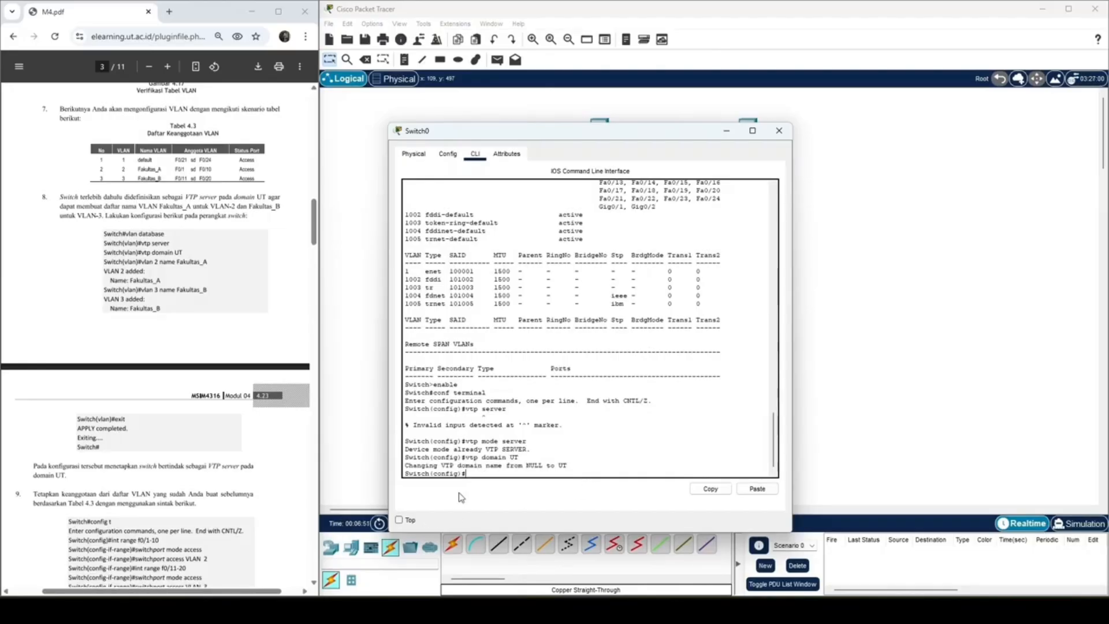
Step: Create VLAN 2, name it Fakultas_A and exit its VLAN configuration
{"action": "type", "text": "vlan"}
{"action": "type", "text": " 2"}
{"action": "type", "text": " n"}
{"action": "key", "text": "Return"}
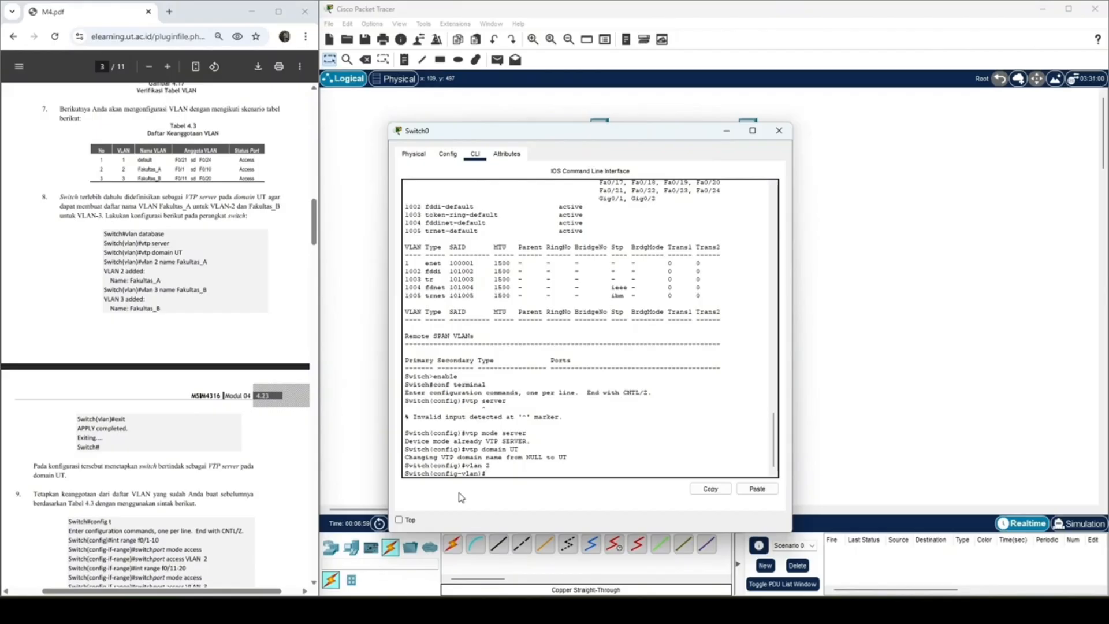
{"action": "type", "text": "name Fakultas_A"}
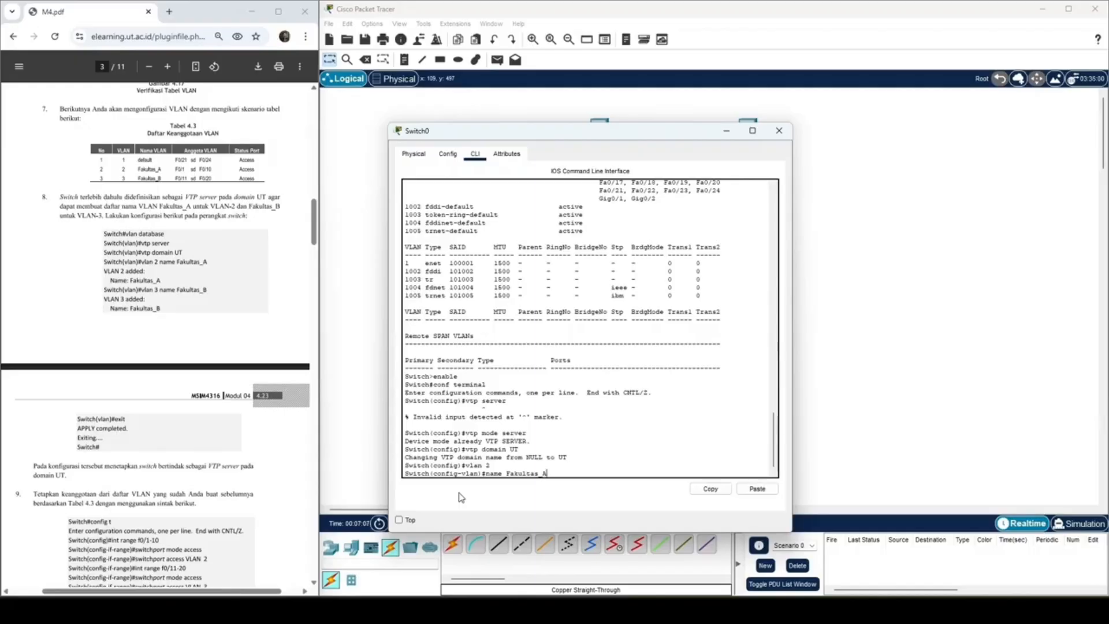
{"action": "key", "text": "Return"}
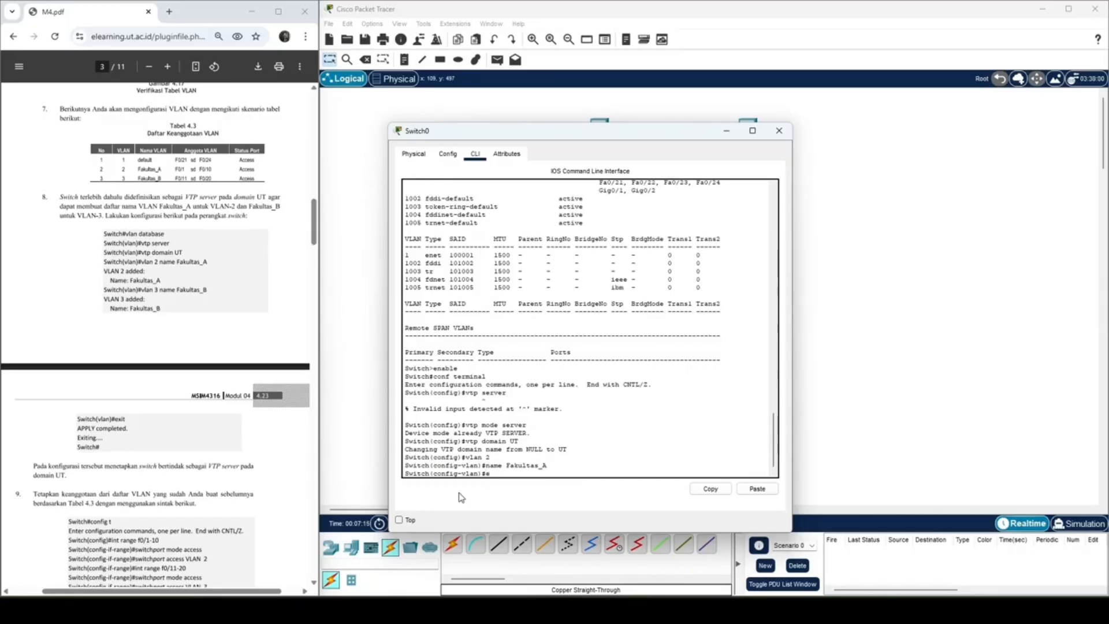
{"action": "type", "text": "xit"}
{"action": "key", "text": "Return"}
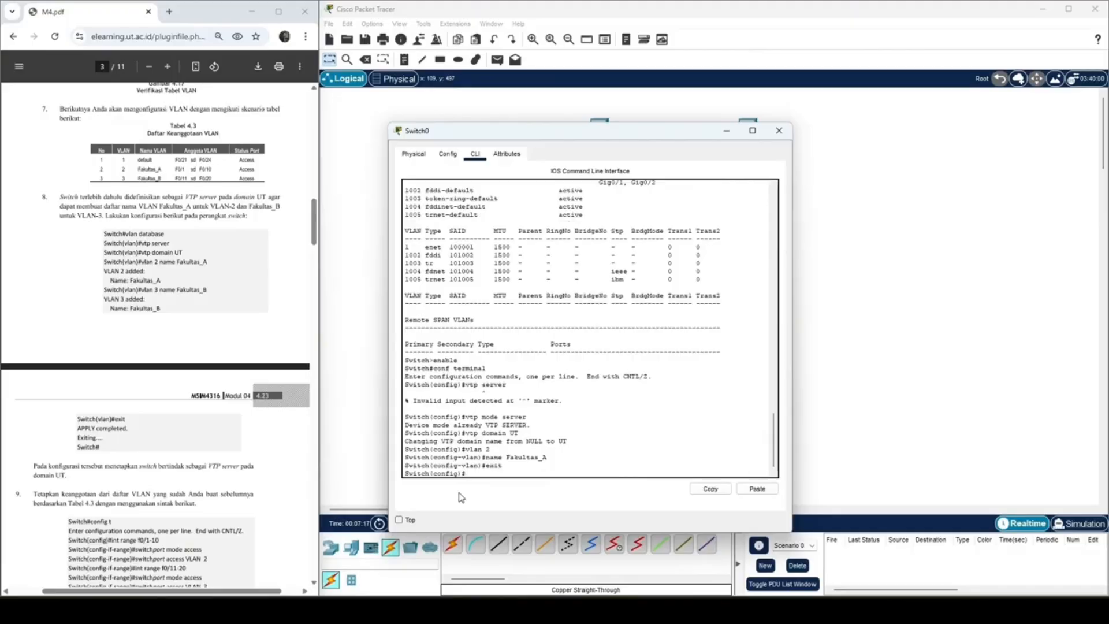
Step: Create VLAN 3, name it Fakultas_B and exit its VLAN configuration
{"action": "type", "text": "vlan 3"}
{"action": "key", "text": "Return"}
{"action": "type", "text": "na"}
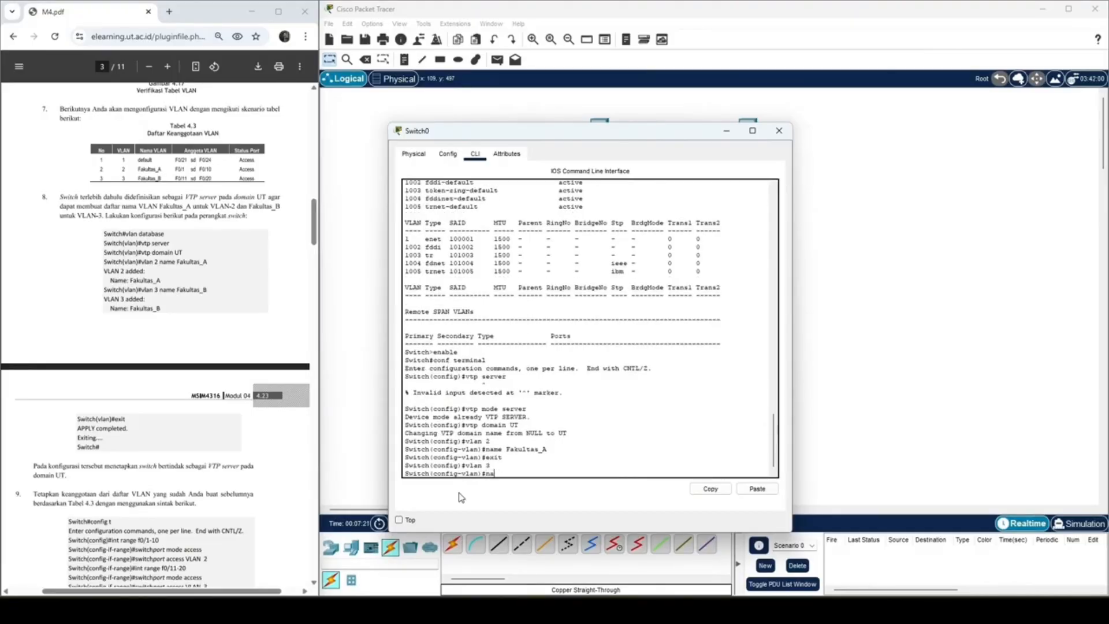
{"action": "type", "text": "me Fakultas_B"}
{"action": "key", "text": "Return"}
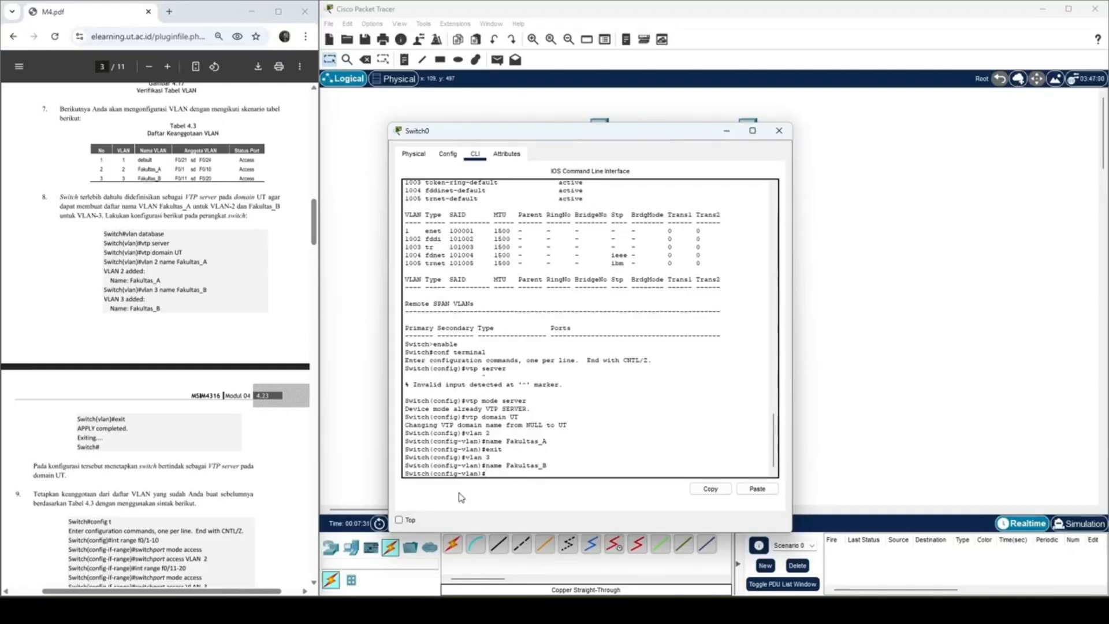
{"action": "type", "text": "exit"}
{"action": "key", "text": "Return"}
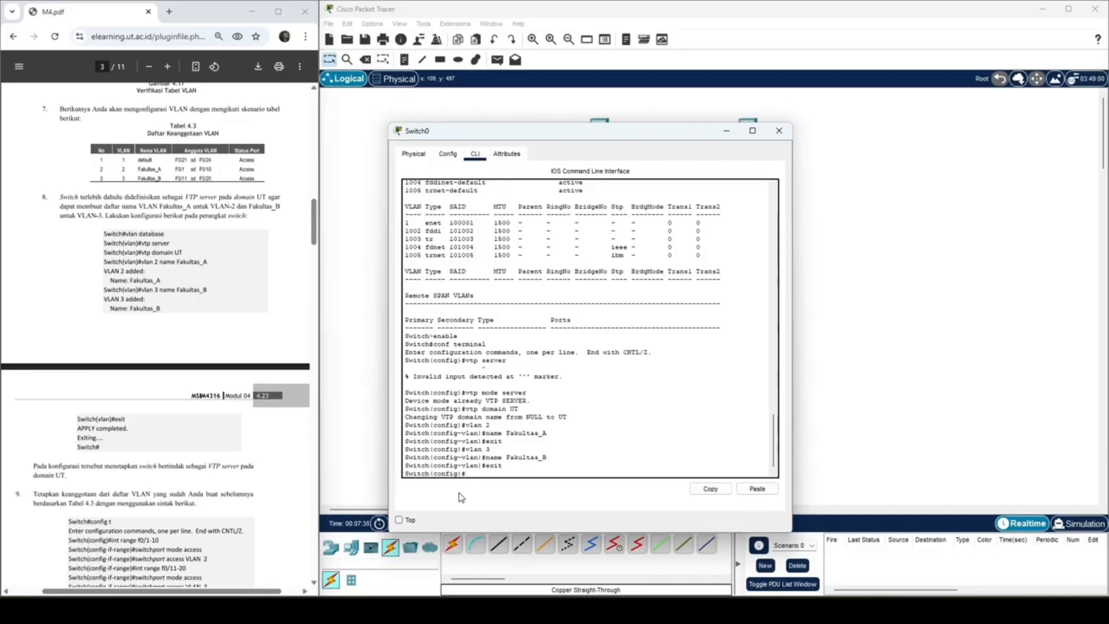
Step: Exit global configuration mode back to the switch's privileged prompt, as the module's configuration sequence directs
{"action": "scroll", "coordinate": [96, 401], "scroll_direction": "down", "scroll_amount": 3}
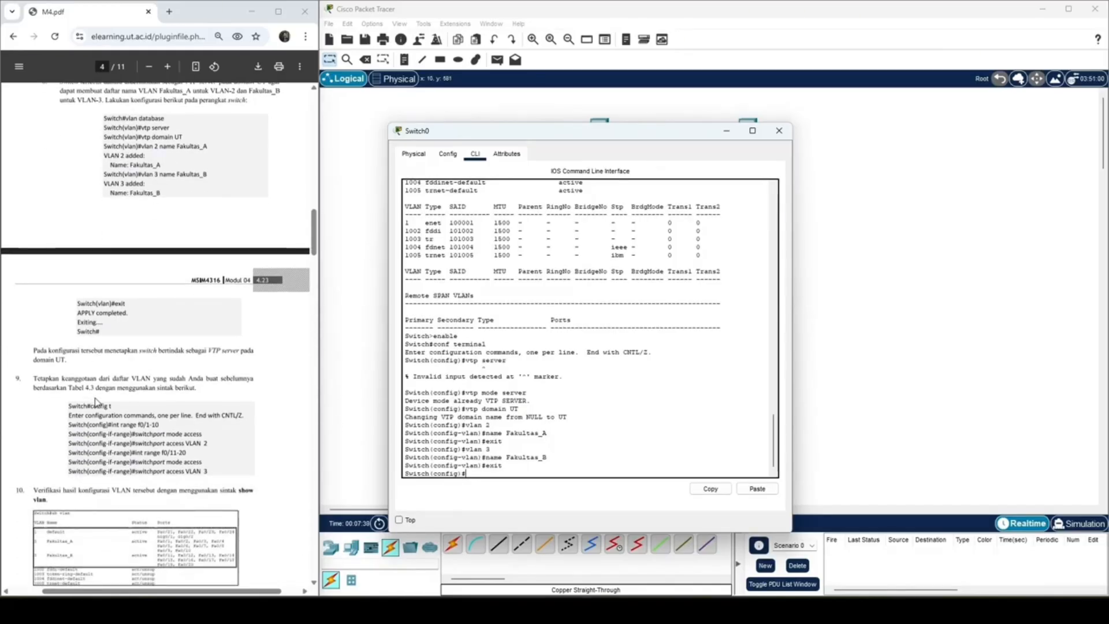
{"action": "type", "text": "exit"}
{"action": "key", "text": "Return"}
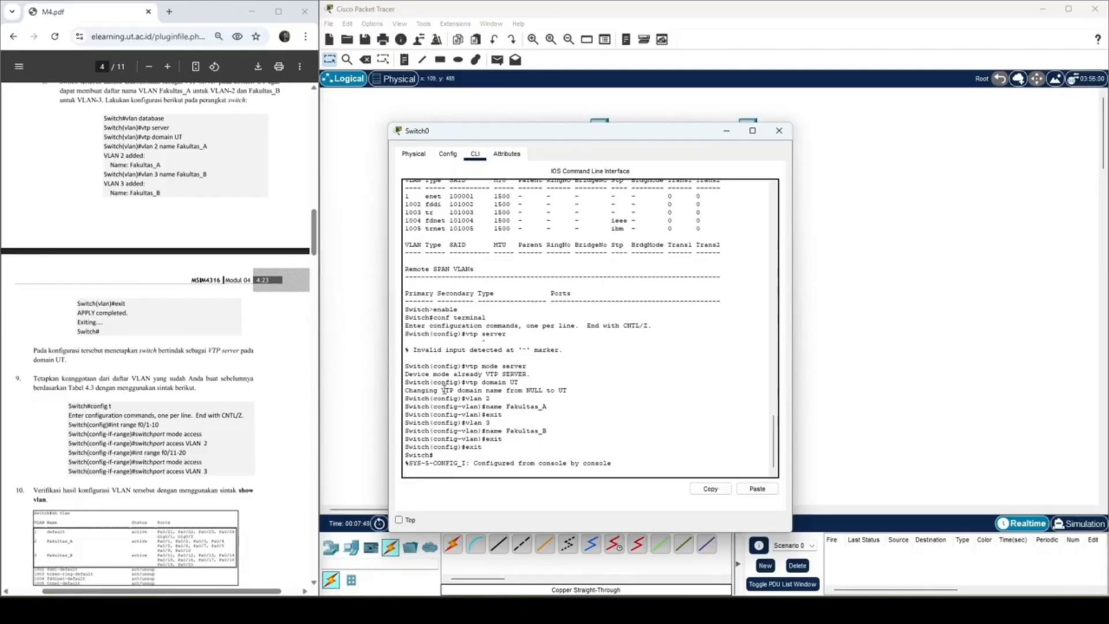
{"action": "key", "text": "Return"}
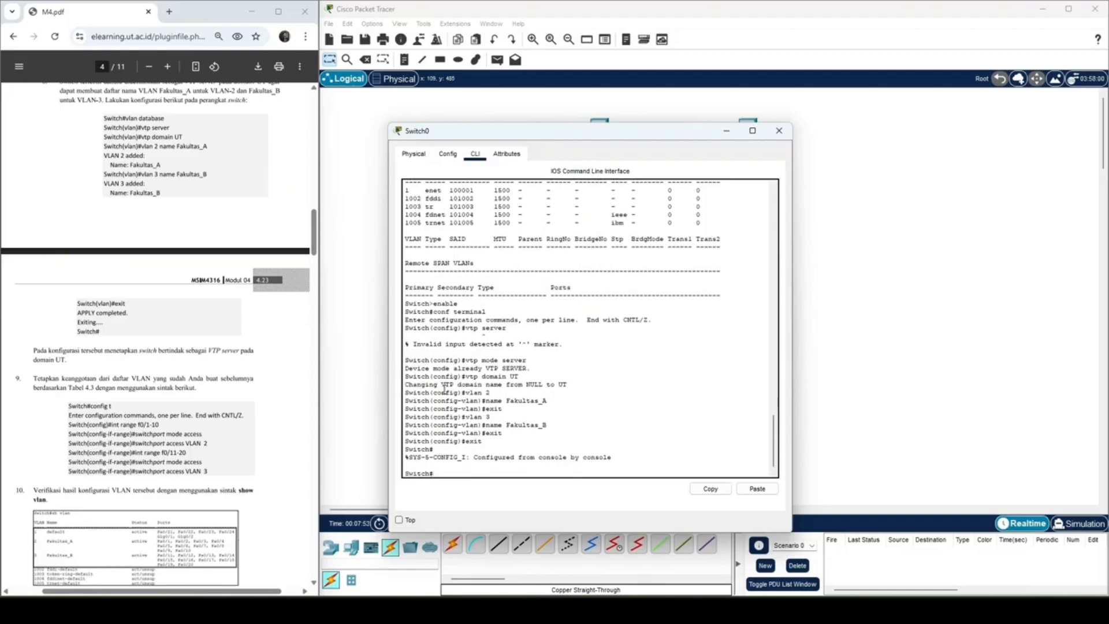
Step: Check the module's VLAN membership table and port-assignment commands, and re-enter global configuration mode with config t
{"action": "scroll", "coordinate": [209, 342], "scroll_direction": "up", "scroll_amount": 10}
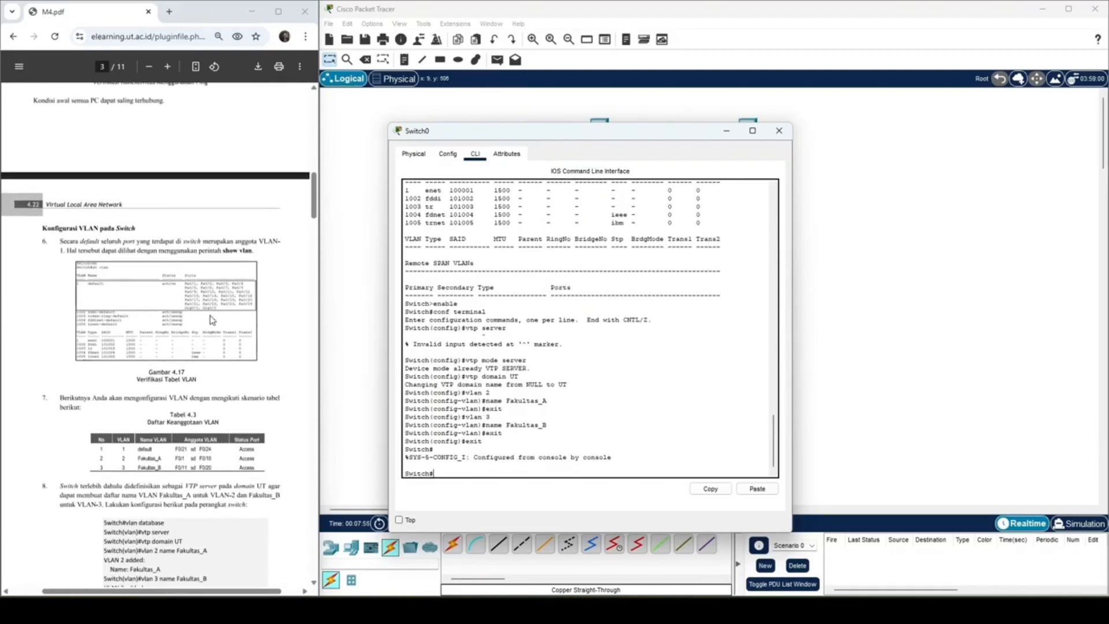
{"action": "scroll", "coordinate": [209, 342], "scroll_direction": "down", "scroll_amount": 4}
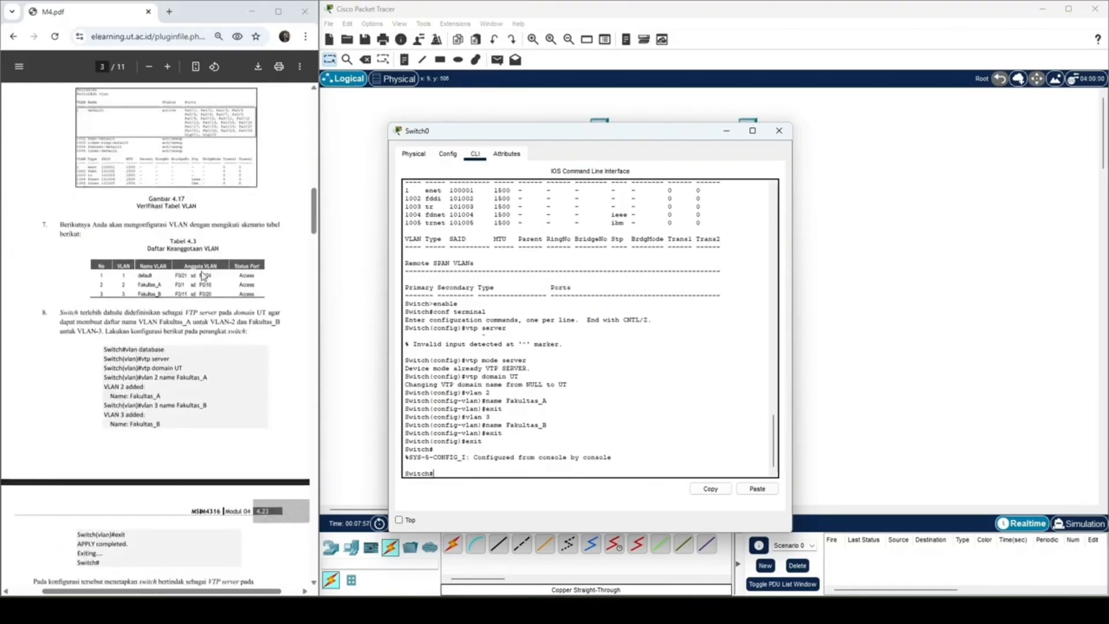
{"action": "scroll", "coordinate": [196, 306], "scroll_direction": "down", "scroll_amount": 5}
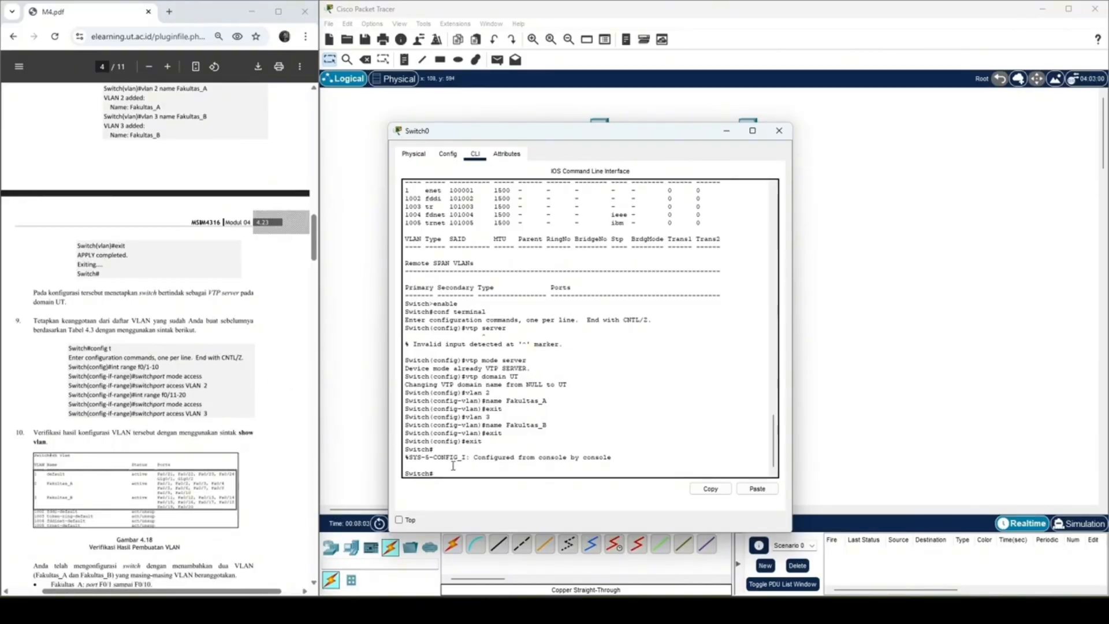
{"action": "type", "text": "config t"}
{"action": "key", "text": "Return"}
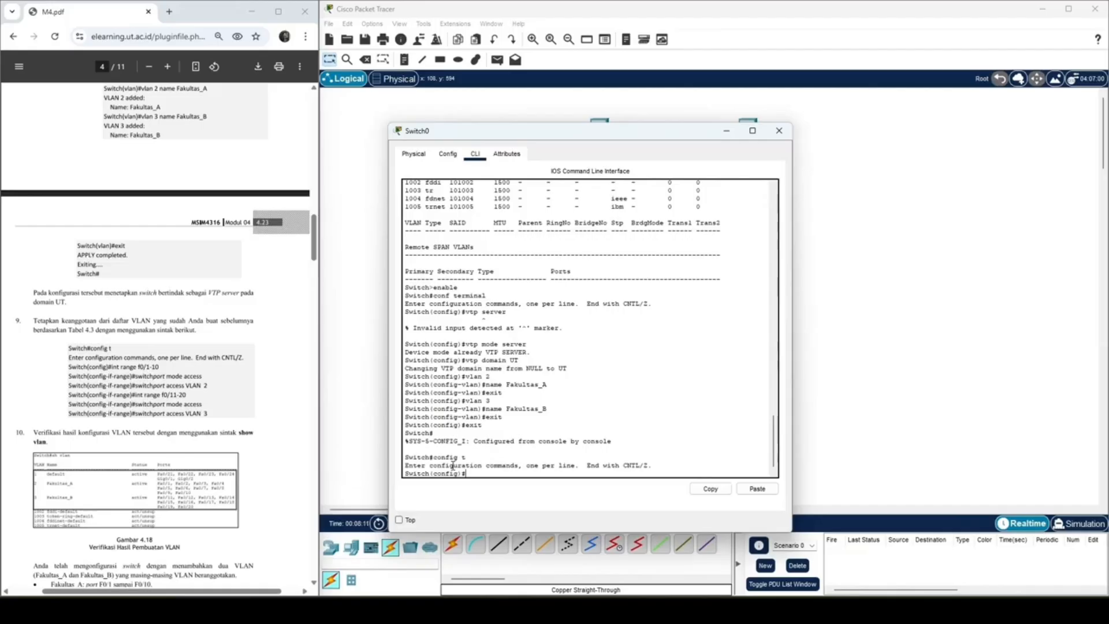
Step: Enter configuration of the interface range f0/1-10 on the switch
{"action": "type", "text": "int range f)"}
{"action": "type", "text": "/1-10"}
{"action": "key", "text": "Return"}
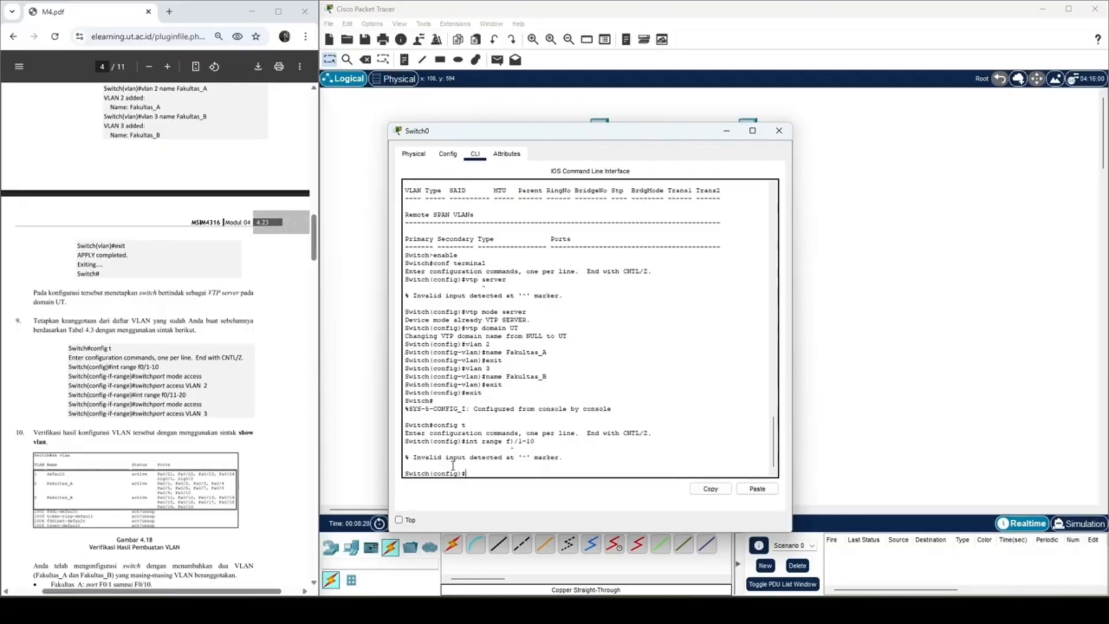
{"action": "key", "text": "Up"}
{"action": "key", "text": "Left"}
{"action": "key", "text": "Left"}
{"action": "key", "text": "BackSpace"}
{"action": "type", "text": "0"}
{"action": "key", "text": "Return"}
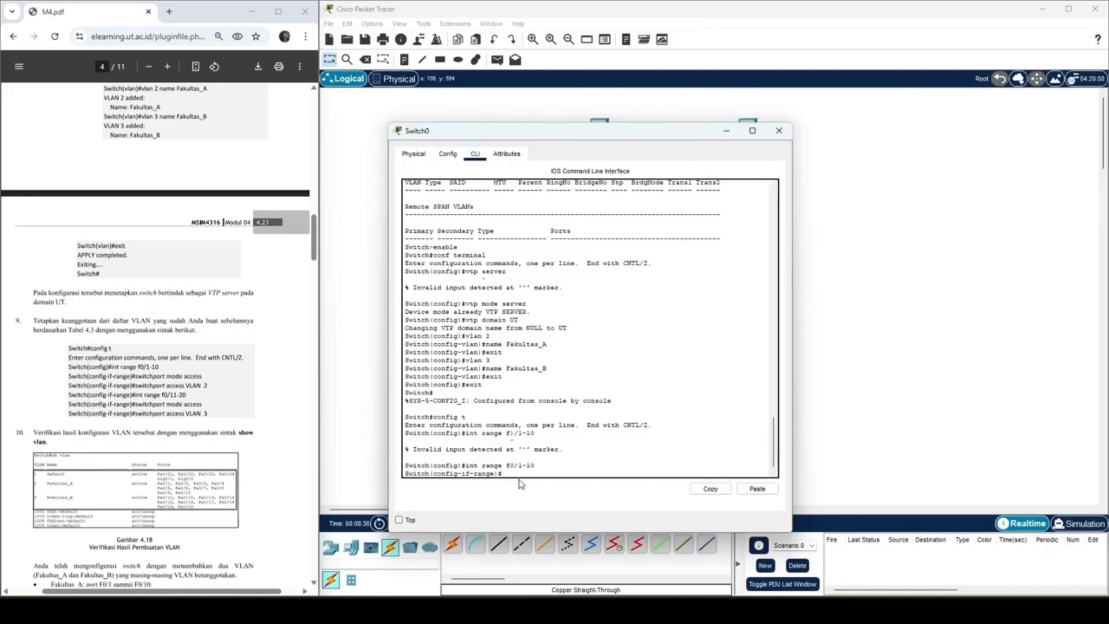
Step: Set ports f0/1-10 to access mode and assign them to VLAN 2
{"action": "type", "text": "switc"}
{"action": "type", "text": "hport mode access"}
{"action": "key", "text": "Return"}
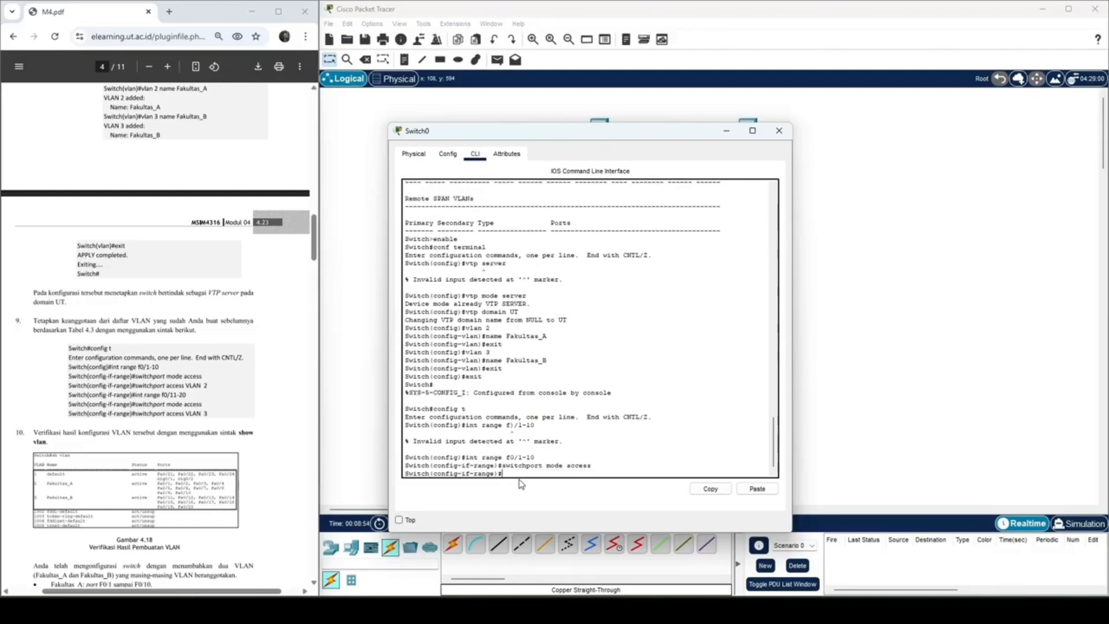
{"action": "key", "text": "Up"}
{"action": "key", "text": "BackSpace"}
{"action": "key", "text": "BackSpace"}
{"action": "key", "text": "BackSpace"}
{"action": "key", "text": "BackSpace"}
{"action": "key", "text": "BackSpace"}
{"action": "type", "text": "VLAN 2"}
{"action": "key", "text": "Return"}
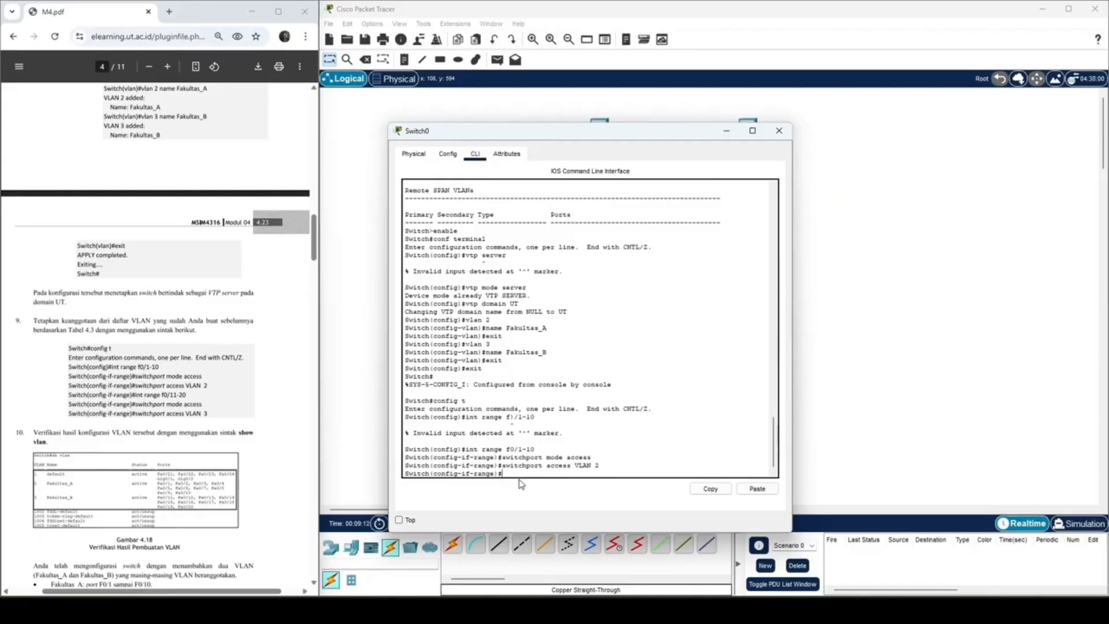
Step: Switch to configuring the interface range f0/11-20
{"action": "key", "text": "Up"}
{"action": "key", "text": "Up"}
{"action": "key", "text": "Up"}
{"action": "key", "text": "Left"}
{"action": "key", "text": "Left"}
{"action": "key", "text": "Left"}
{"action": "type", "text": "1"}
{"action": "key", "text": "Delete"}
{"action": "type", "text": "2"}
{"action": "key", "text": "Return"}
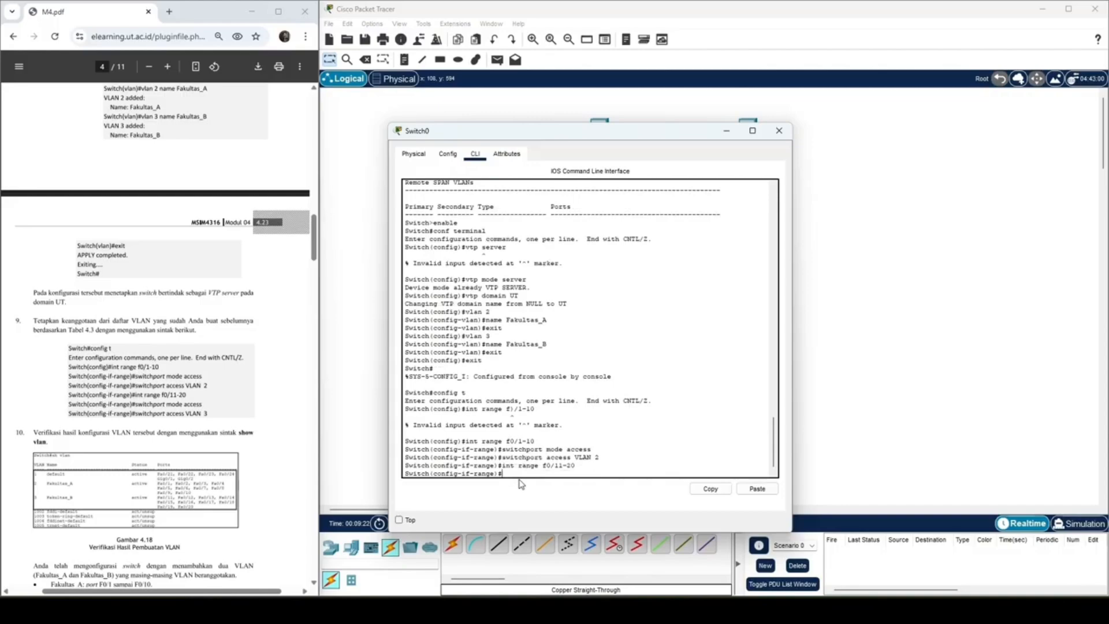
Step: Set ports f0/11-20 to access mode and assign them to VLAN 3
{"action": "key", "text": "Up"}
{"action": "key", "text": "Up"}
{"action": "key", "text": "Up"}
{"action": "key", "text": "Return"}
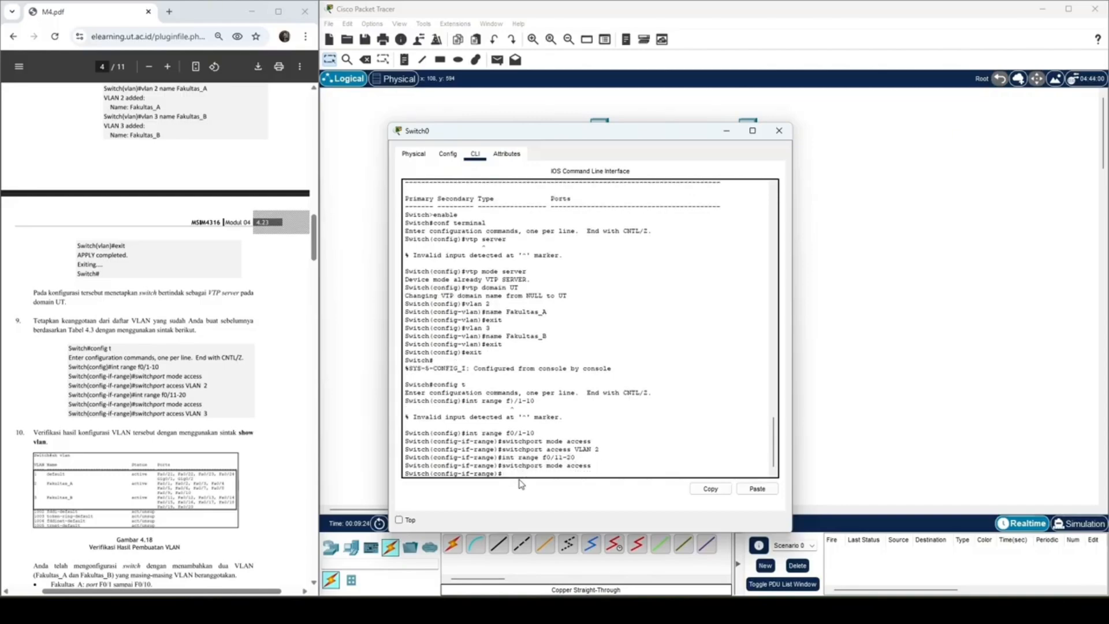
{"action": "key", "text": "Up"}
{"action": "key", "text": "Up"}
{"action": "key", "text": "Up"}
{"action": "key", "text": "Return"}
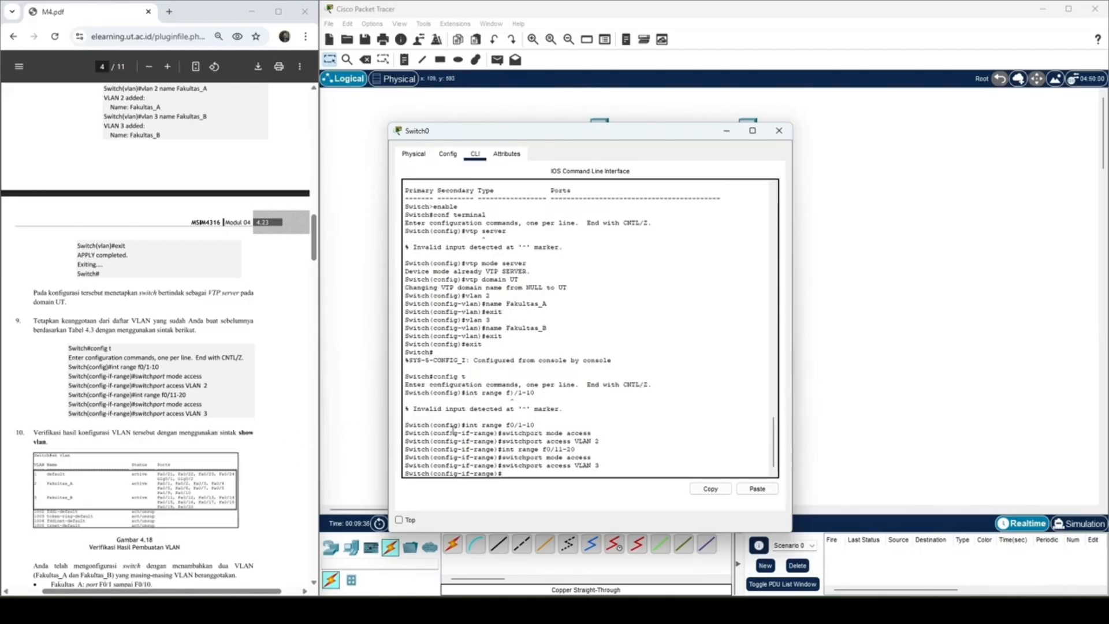
Step: Exit both the interface range and global configuration modes to return to the switch's privileged prompt
{"action": "type", "text": "exit"}
{"action": "key", "text": "Return"}
{"action": "type", "text": "exit"}
{"action": "key", "text": "Return"}
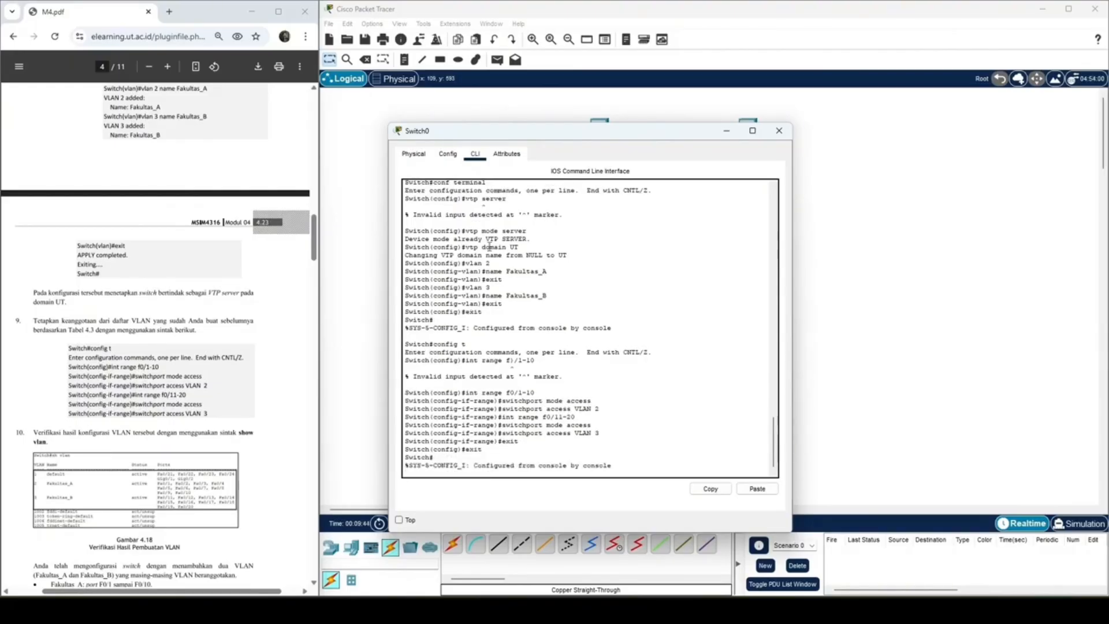
{"action": "left_click", "coordinate": [425, 388]}
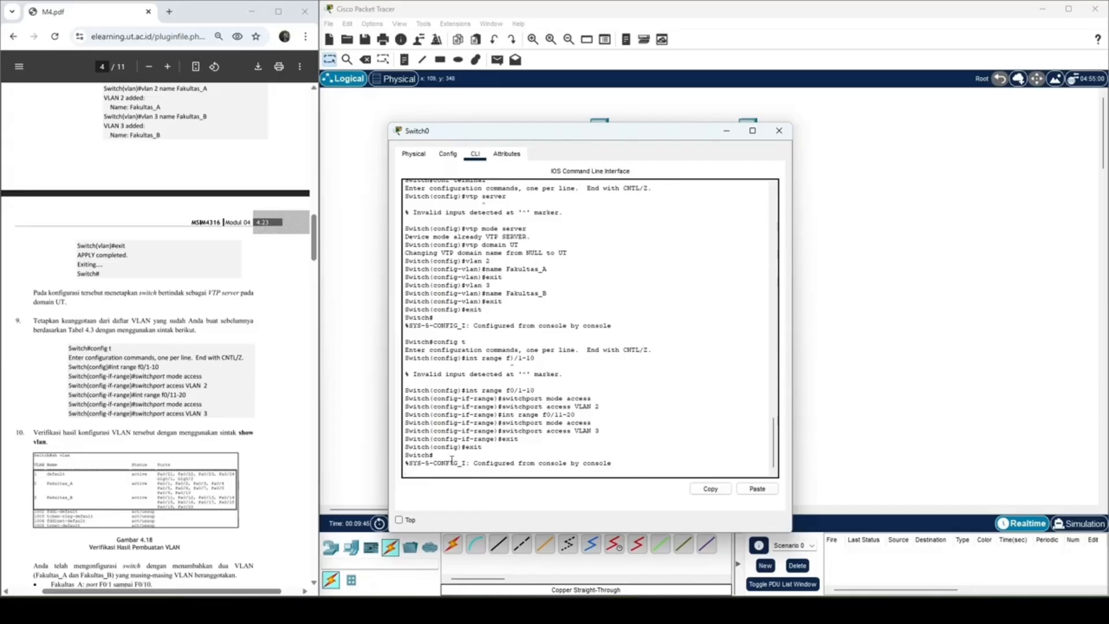
{"action": "key", "text": "Return"}
Step: List the switch's VLANs with sh vlan and examine the member ports of Fakultas_A and Fakultas_B
{"action": "type", "text": "sh"}
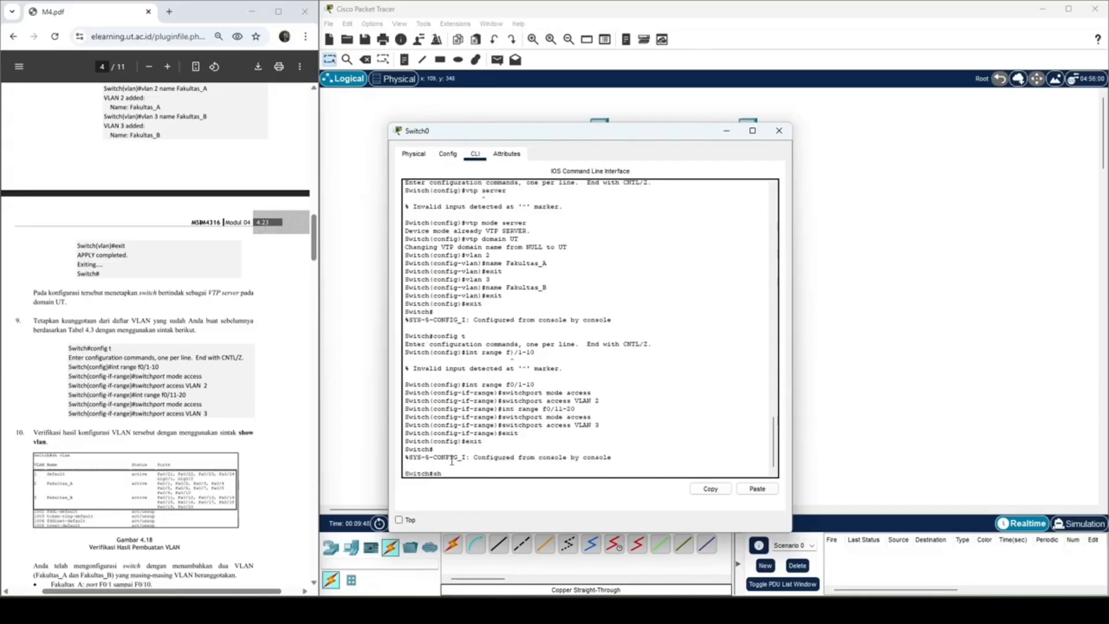
{"action": "type", "text": " vlan"}
{"action": "key", "text": "Return"}
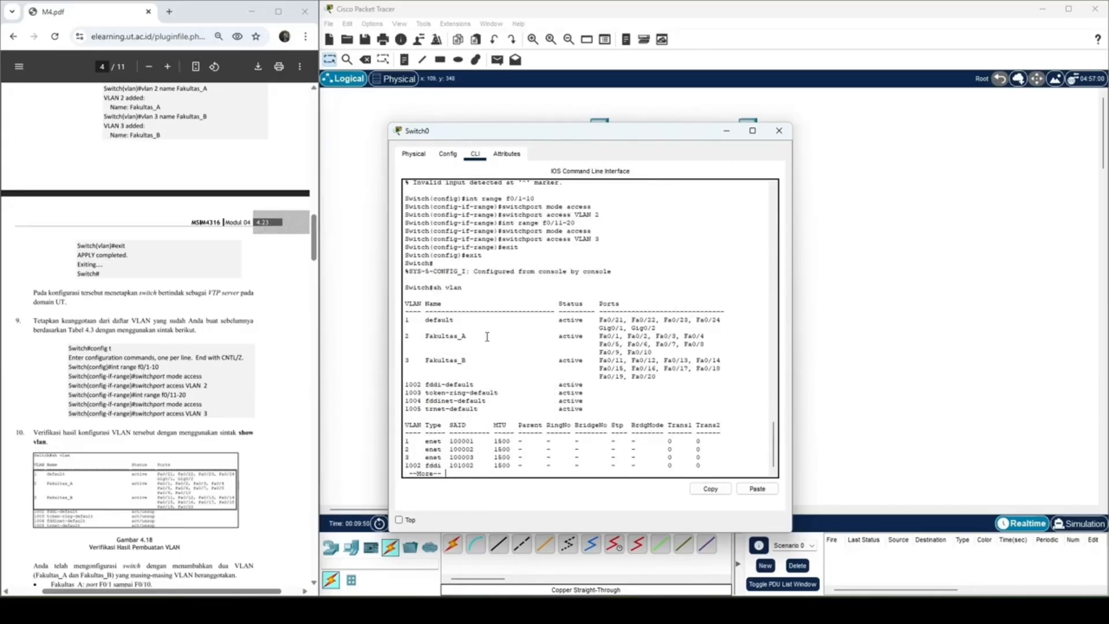
{"action": "left_click_drag", "start_coordinate": [406, 339], "coordinate": [724, 379]}
{"action": "left_click_drag", "start_coordinate": [595, 337], "coordinate": [655, 355]}
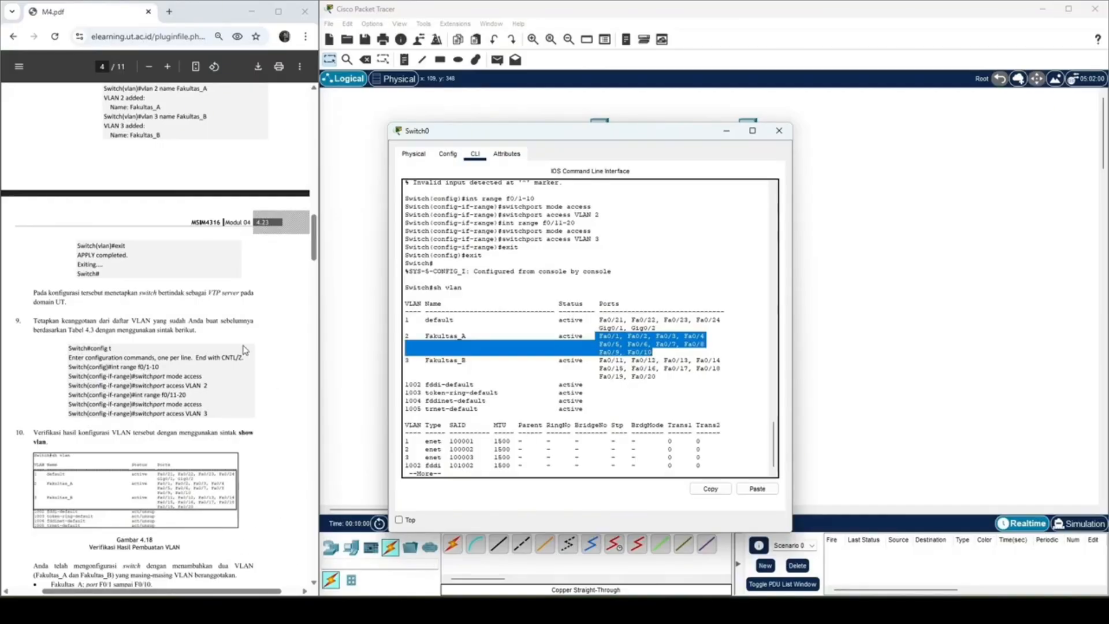
Step: Review the module's summary of Fakultas_A and Fakultas_B port membership and its step 11 ping verification between PCs
{"action": "scroll", "coordinate": [177, 378], "scroll_direction": "down", "scroll_amount": 3}
{"action": "scroll", "coordinate": [161, 378], "scroll_direction": "down", "scroll_amount": 1}
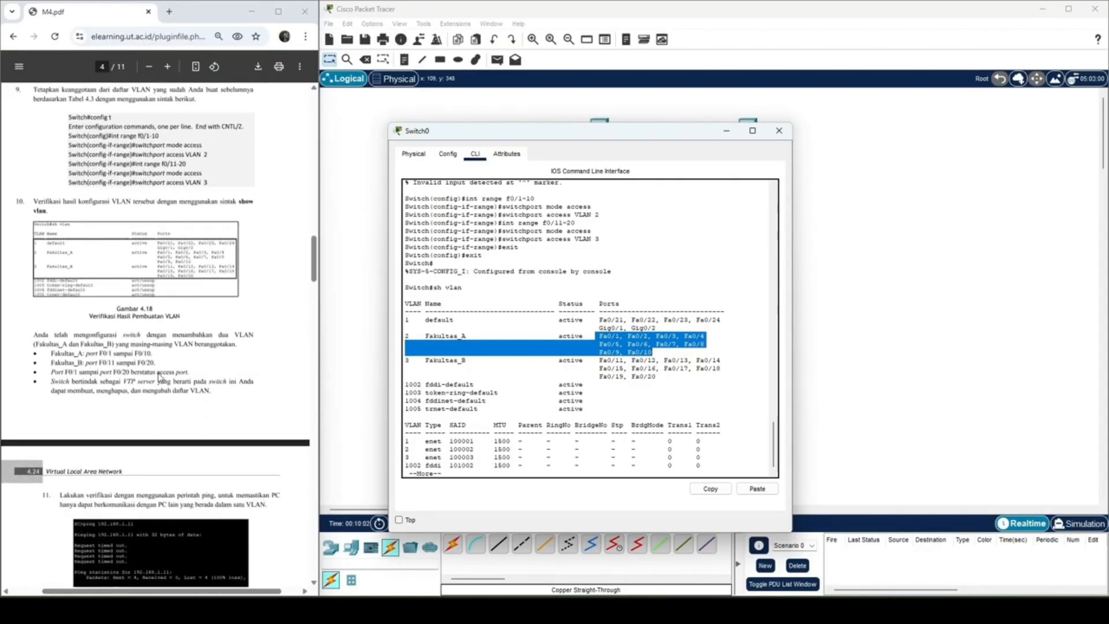
{"action": "scroll", "coordinate": [155, 405], "scroll_direction": "down", "scroll_amount": 1}
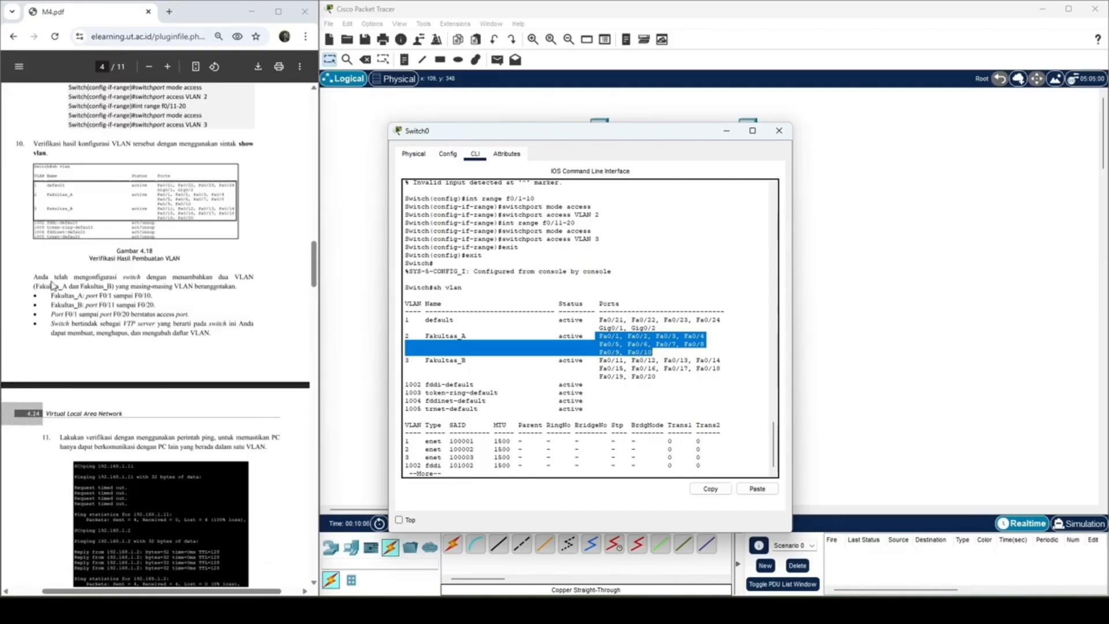
{"action": "left_click", "coordinate": [123, 322]}
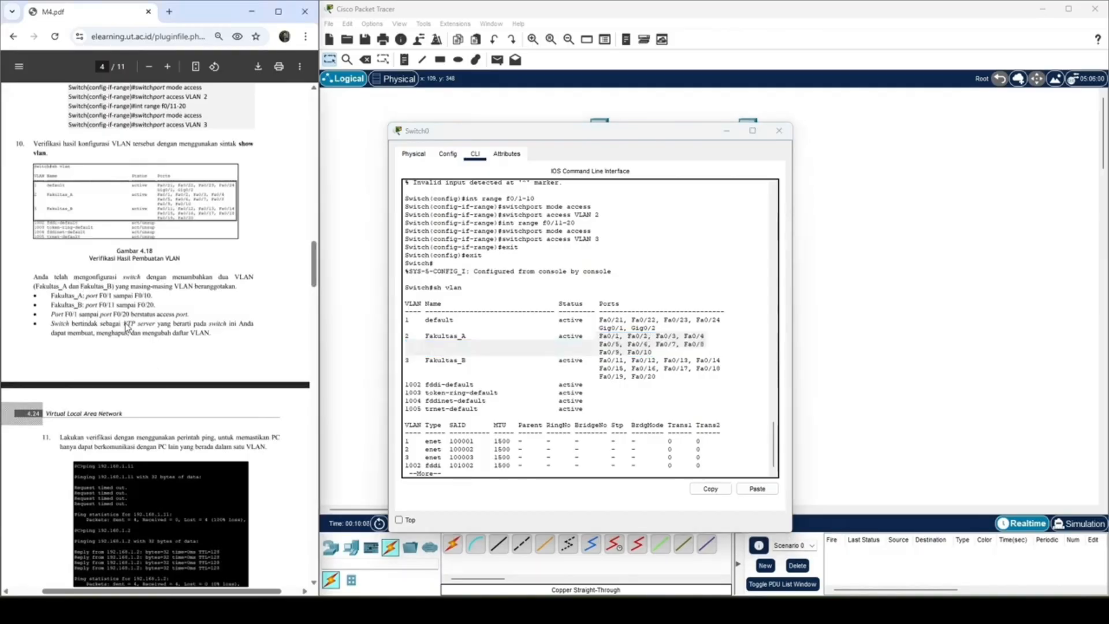
{"action": "scroll", "coordinate": [206, 387], "scroll_direction": "down", "scroll_amount": 3}
{"action": "scroll", "coordinate": [205, 386], "scroll_direction": "down", "scroll_amount": 1}
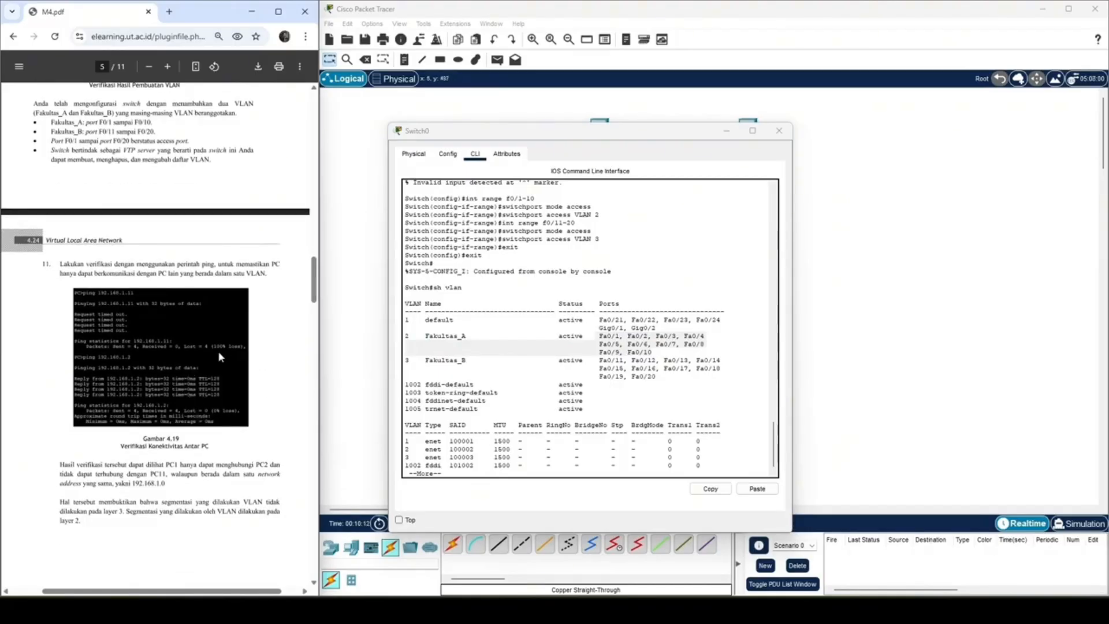
{"action": "scroll", "coordinate": [111, 250], "scroll_direction": "down", "scroll_amount": 2}
Step: Minimize the Switch0 window and align PC12 directly beneath PC11 in the workspace
{"action": "left_click", "coordinate": [729, 131]}
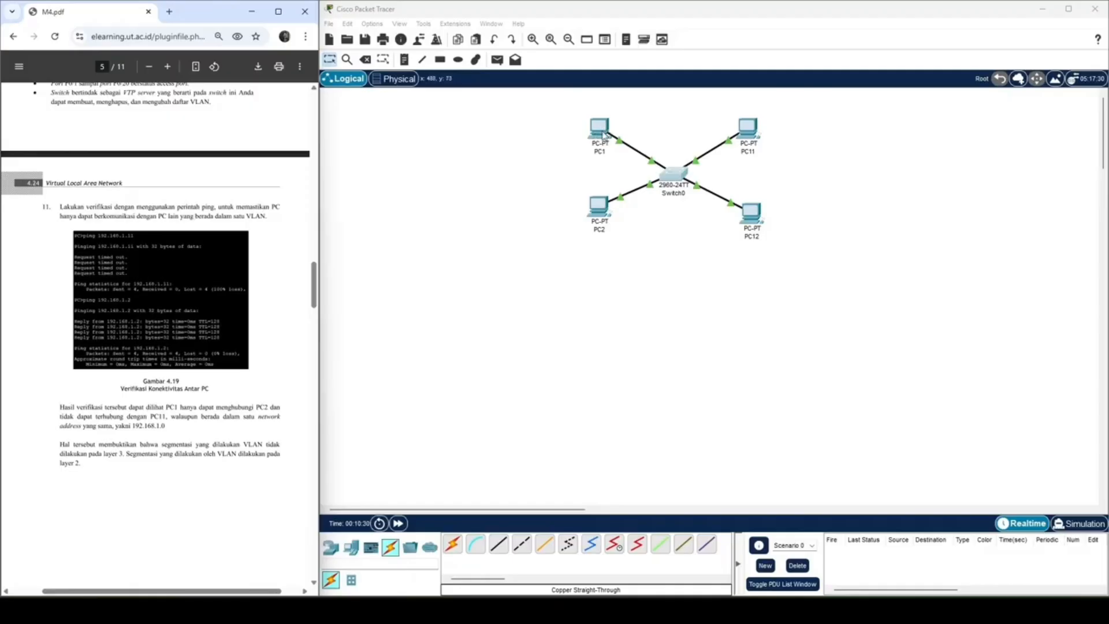
{"action": "left_click_drag", "start_coordinate": [760, 223], "coordinate": [757, 223]}
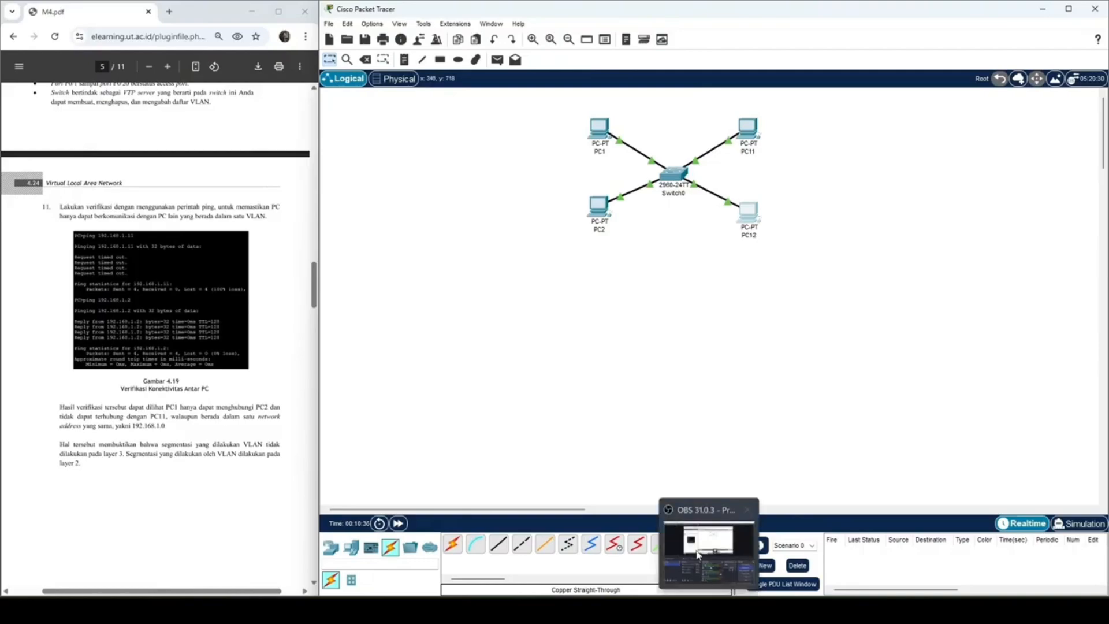
{"action": "left_click", "coordinate": [598, 213]}
{"action": "left_click", "coordinate": [779, 130]}
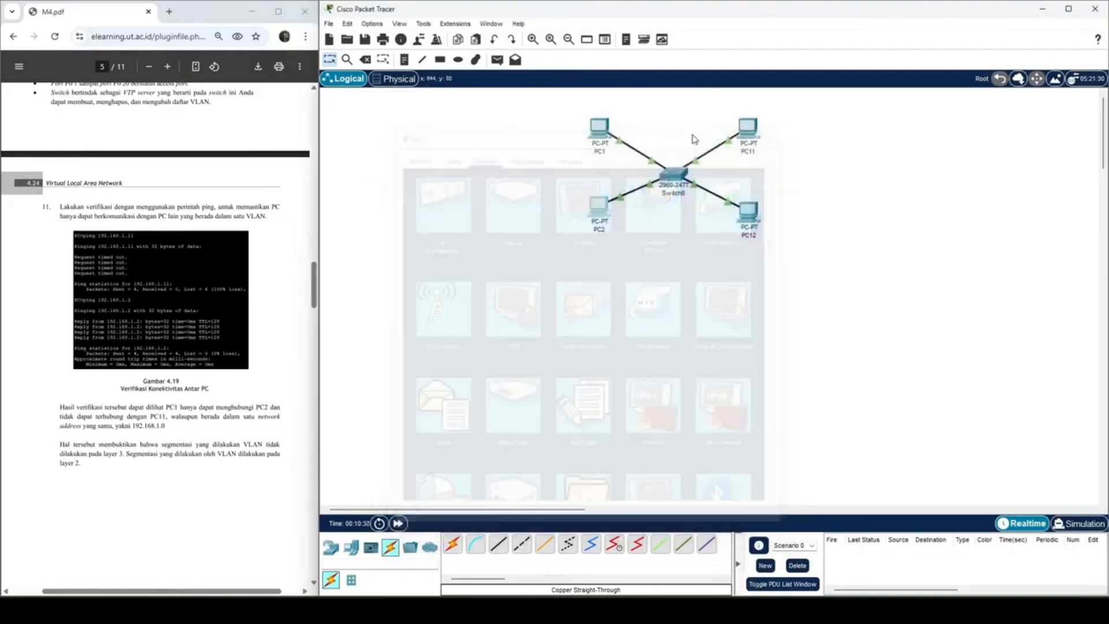
Step: Ping 192.168.1.12 again from PC1's command prompt to test the connection between the two VLANs
{"action": "left_click", "coordinate": [599, 126]}
{"action": "left_click", "coordinate": [656, 198]}
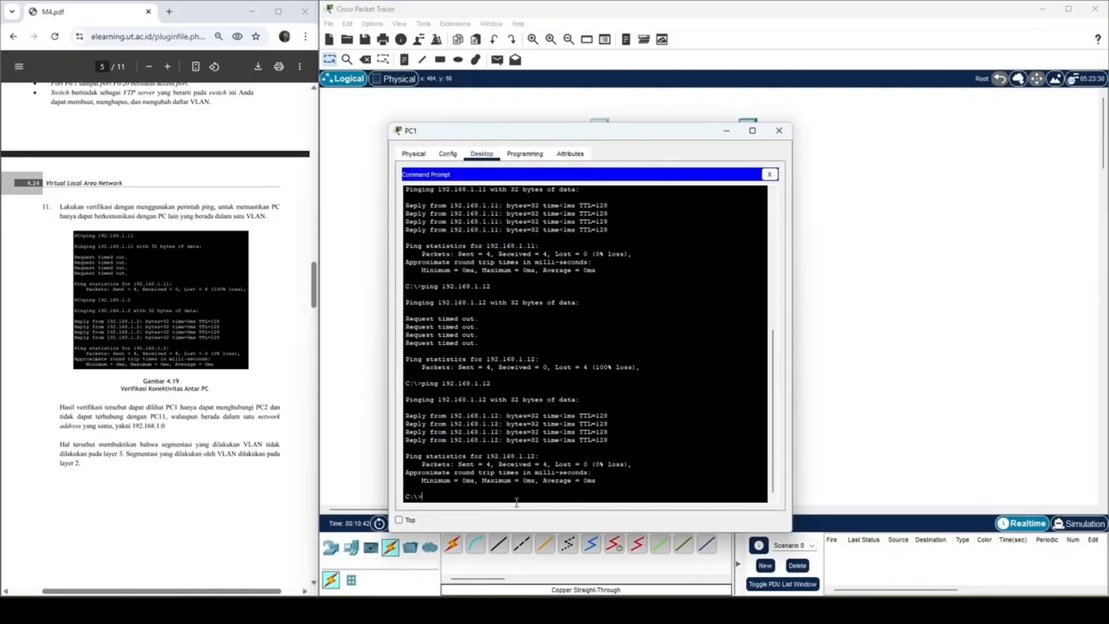
{"action": "key", "text": "Up"}
{"action": "key", "text": "Return"}
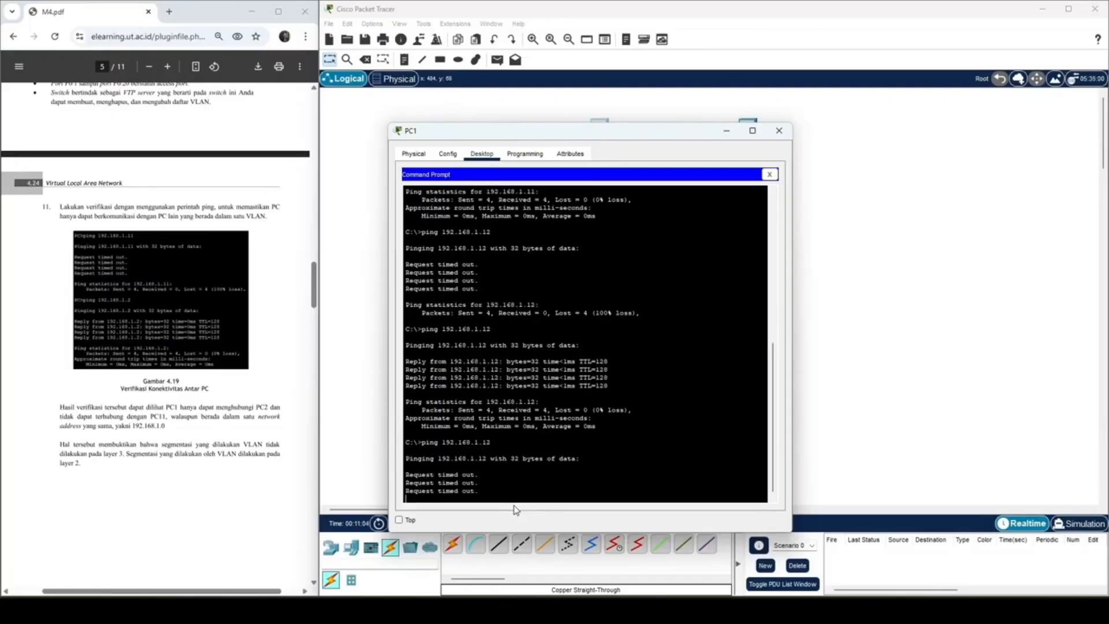
Step: Ping 192.168.1.2 from PC1 to test the connection within the same VLAN
{"action": "key", "text": "Up"}
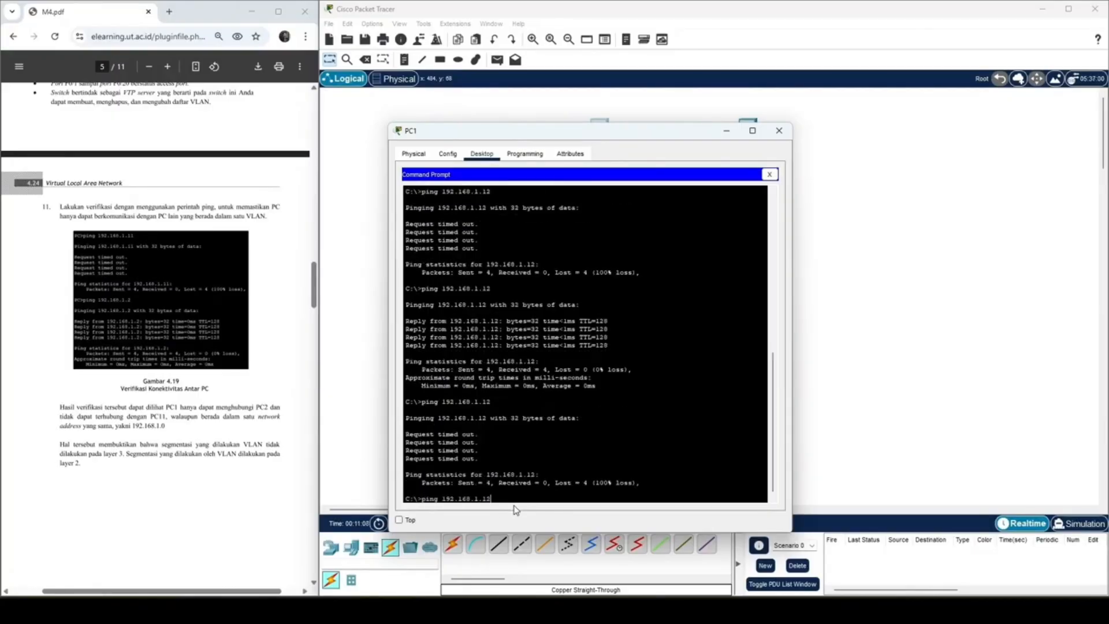
{"action": "key", "text": "BackSpace"}
{"action": "key", "text": "BackSpace"}
{"action": "type", "text": "2"}
{"action": "key", "text": "Return"}
Step: Review the module's trunking port section, covering the two-switch topology, port and IP tables, and SW1 and SW2 commands, and minimize the PC1 window
{"action": "scroll", "coordinate": [163, 338], "scroll_direction": "down", "scroll_amount": 7}
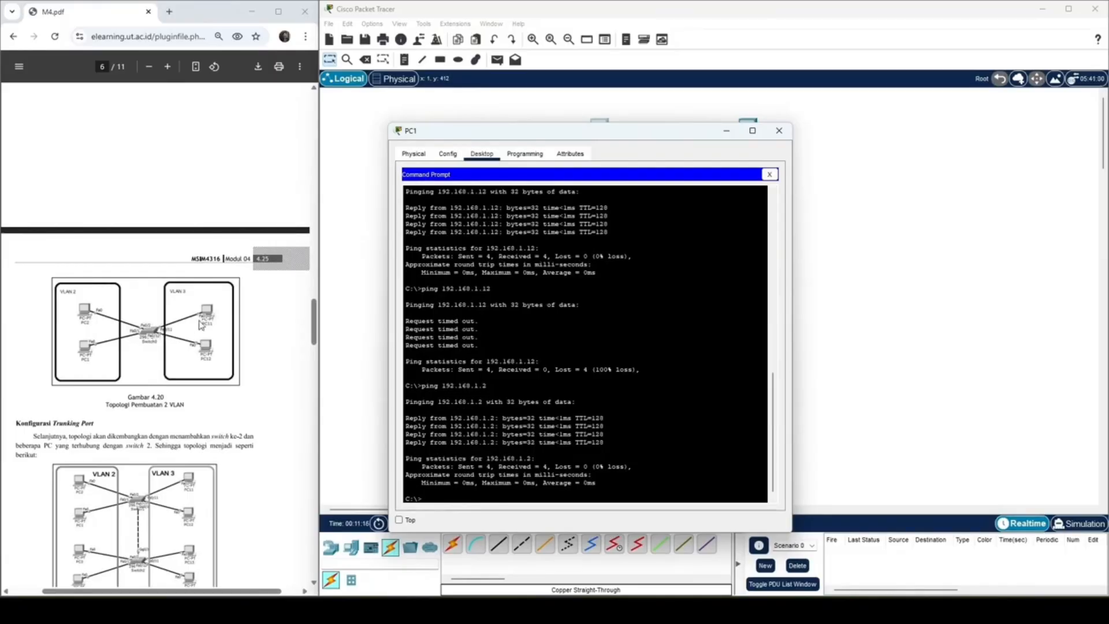
{"action": "scroll", "coordinate": [162, 338], "scroll_direction": "down", "scroll_amount": 5}
{"action": "scroll", "coordinate": [100, 349], "scroll_direction": "down", "scroll_amount": 10}
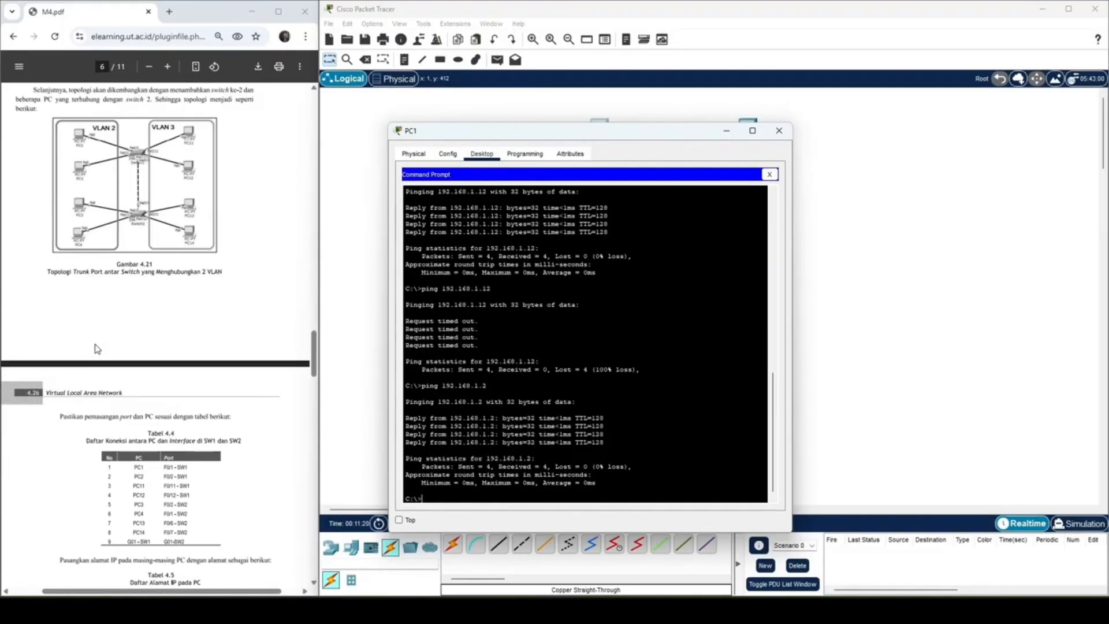
{"action": "scroll", "coordinate": [103, 354], "scroll_direction": "up", "scroll_amount": 4}
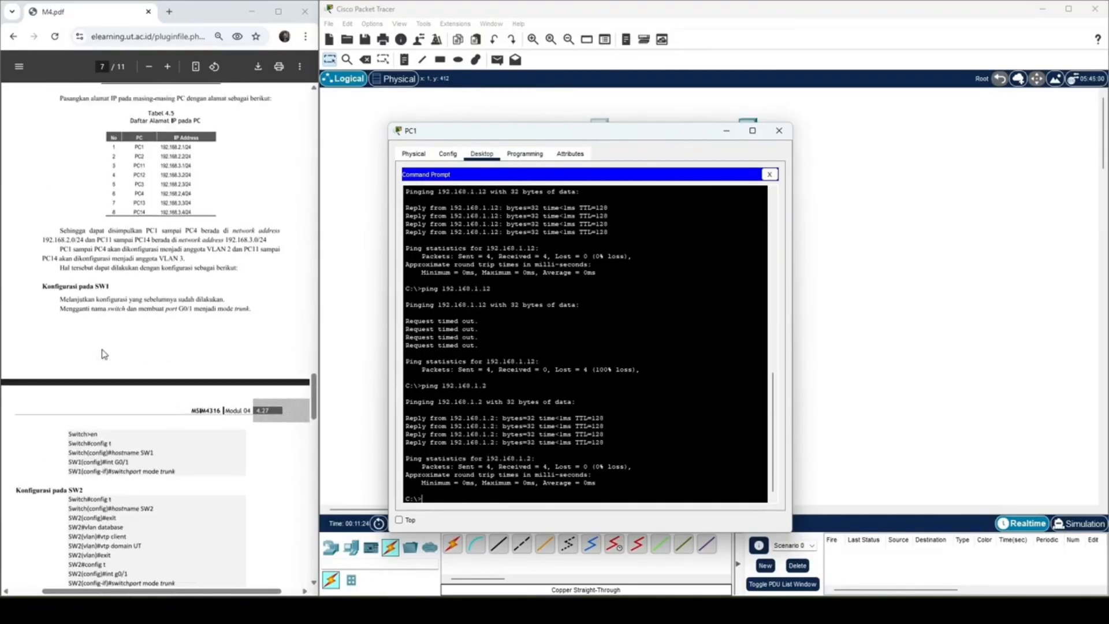
{"action": "scroll", "coordinate": [103, 353], "scroll_direction": "down", "scroll_amount": 3}
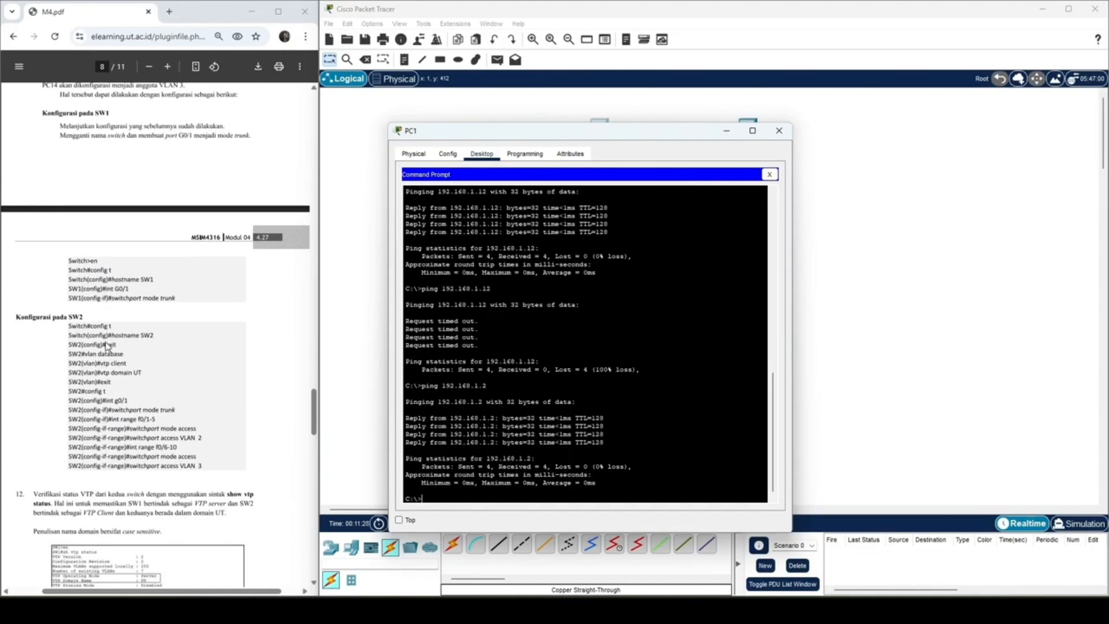
{"action": "scroll", "coordinate": [102, 353], "scroll_direction": "up", "scroll_amount": 10}
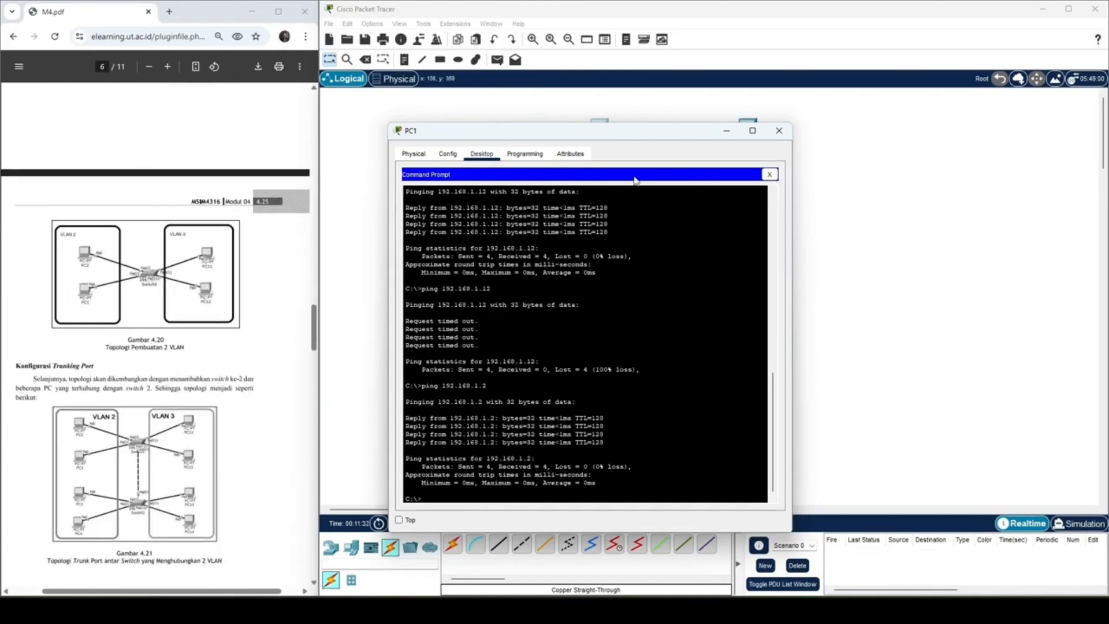
{"action": "left_click", "coordinate": [728, 132]}
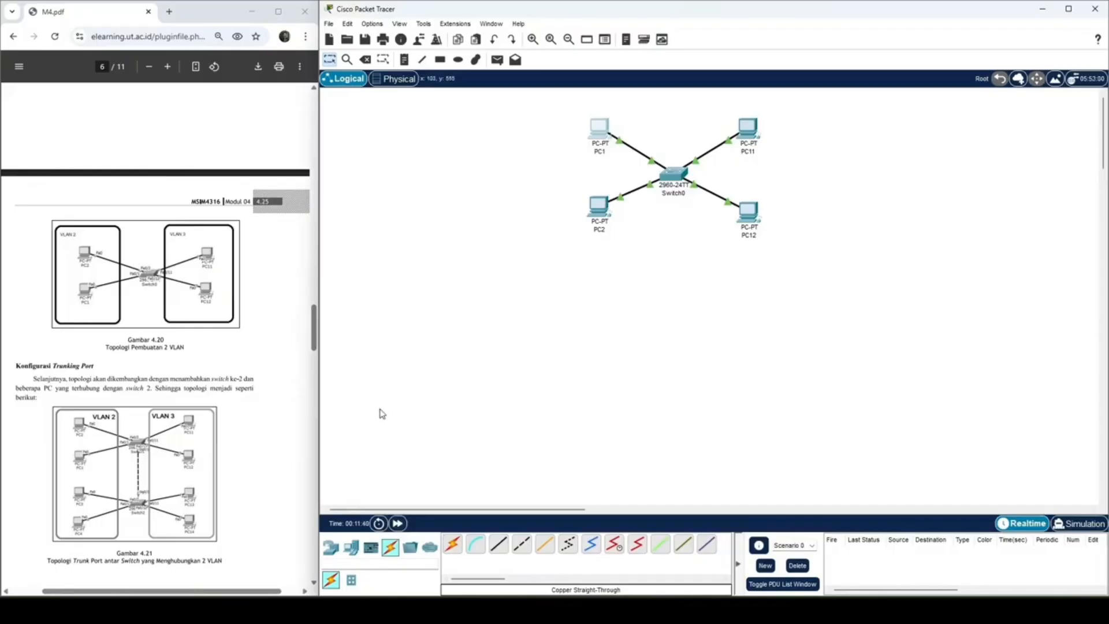
{"action": "scroll", "coordinate": [234, 443], "scroll_direction": "up", "scroll_amount": 5}
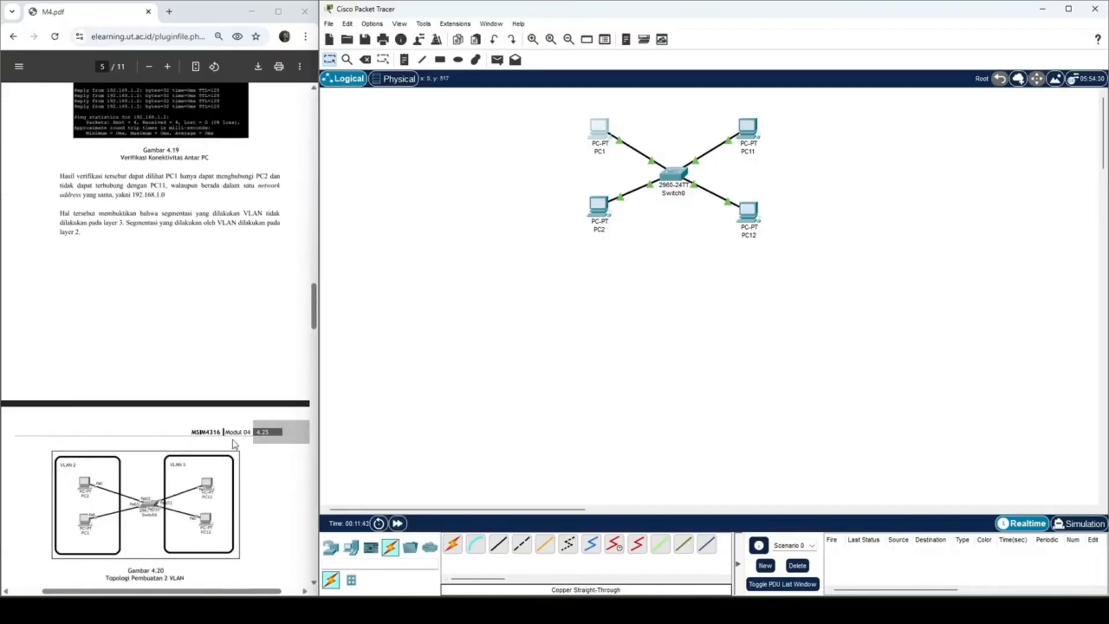
{"action": "left_click", "coordinate": [440, 60]}
{"action": "scroll", "coordinate": [116, 298], "scroll_direction": "down", "scroll_amount": 5}
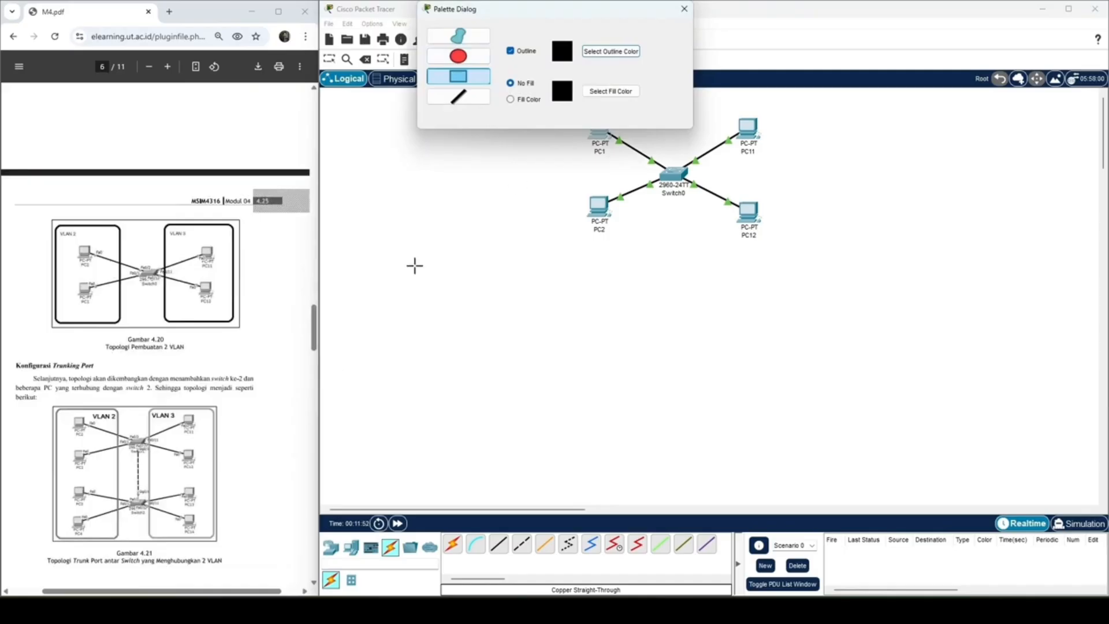
{"action": "scroll", "coordinate": [148, 364], "scroll_direction": "down", "scroll_amount": 3}
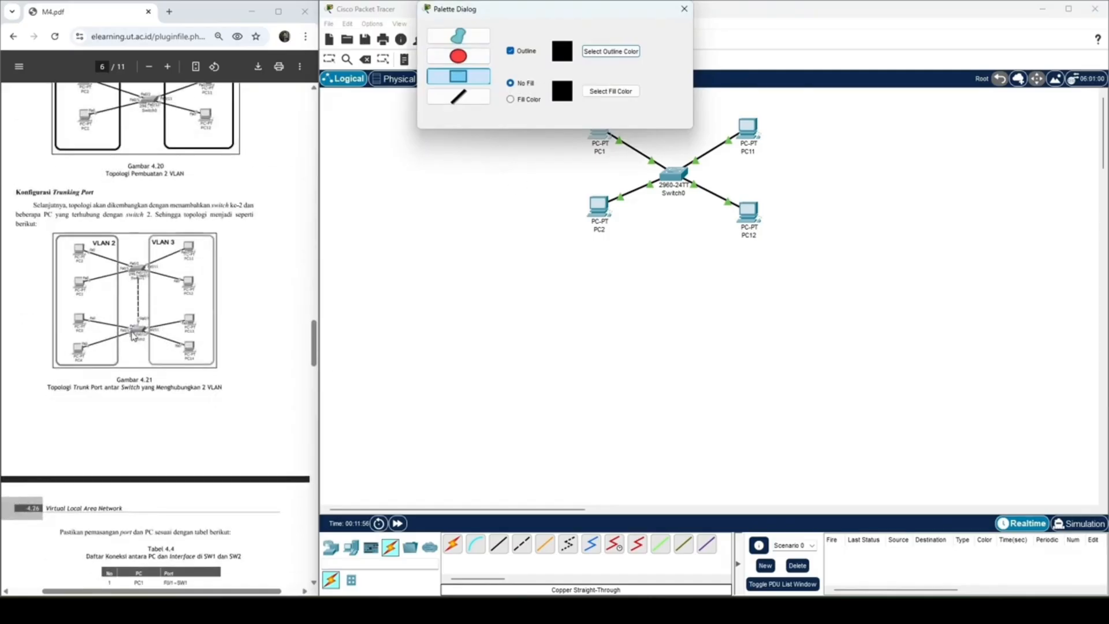
{"action": "left_click", "coordinate": [683, 9]}
Step: Add a second 2960 switch to the workspace below Switch0
{"action": "left_click", "coordinate": [352, 547]}
{"action": "left_click", "coordinate": [330, 546]}
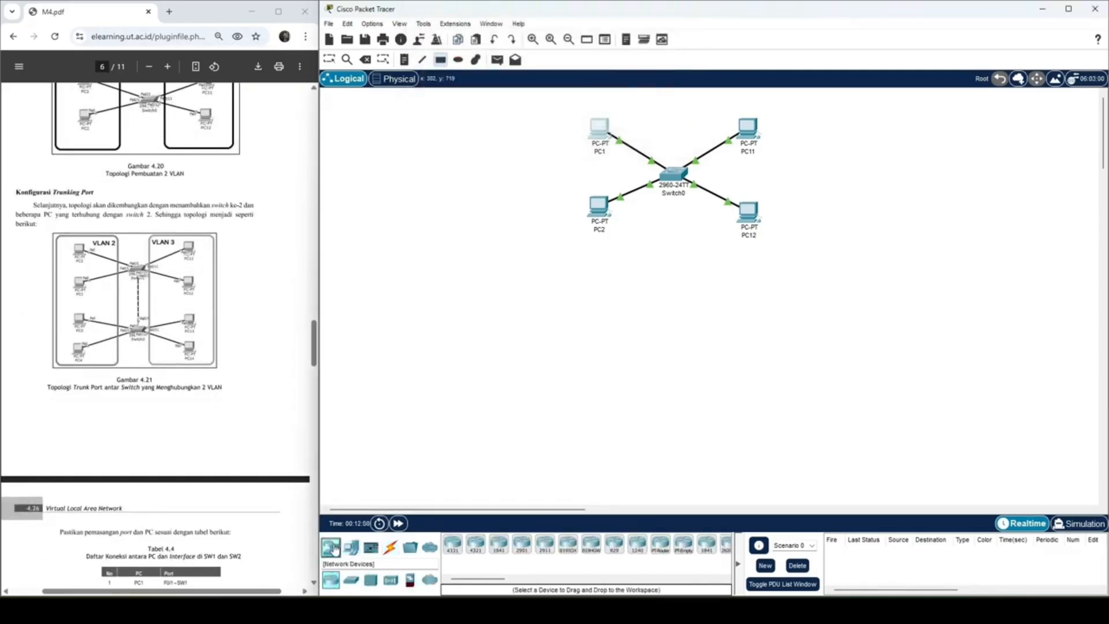
{"action": "left_click", "coordinate": [351, 579]}
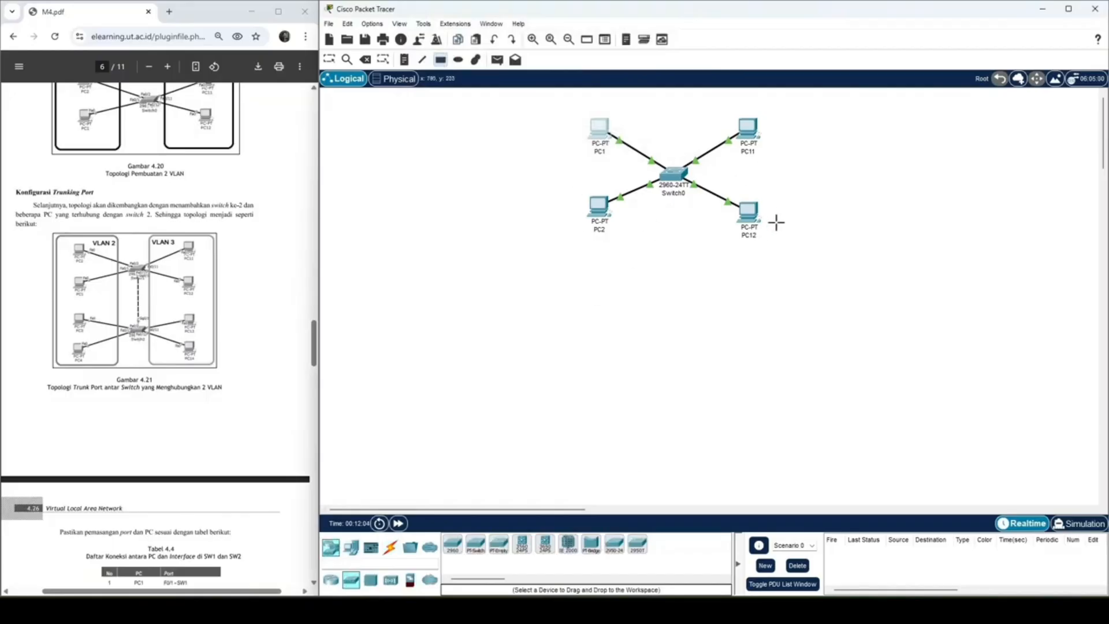
{"action": "left_click_drag", "start_coordinate": [453, 544], "coordinate": [671, 350]}
Step: Add two PCs below PC2, one above and one below Switch1's level, and a third PC below PC12
{"action": "left_click_drag", "start_coordinate": [350, 550], "coordinate": [576, 315]}
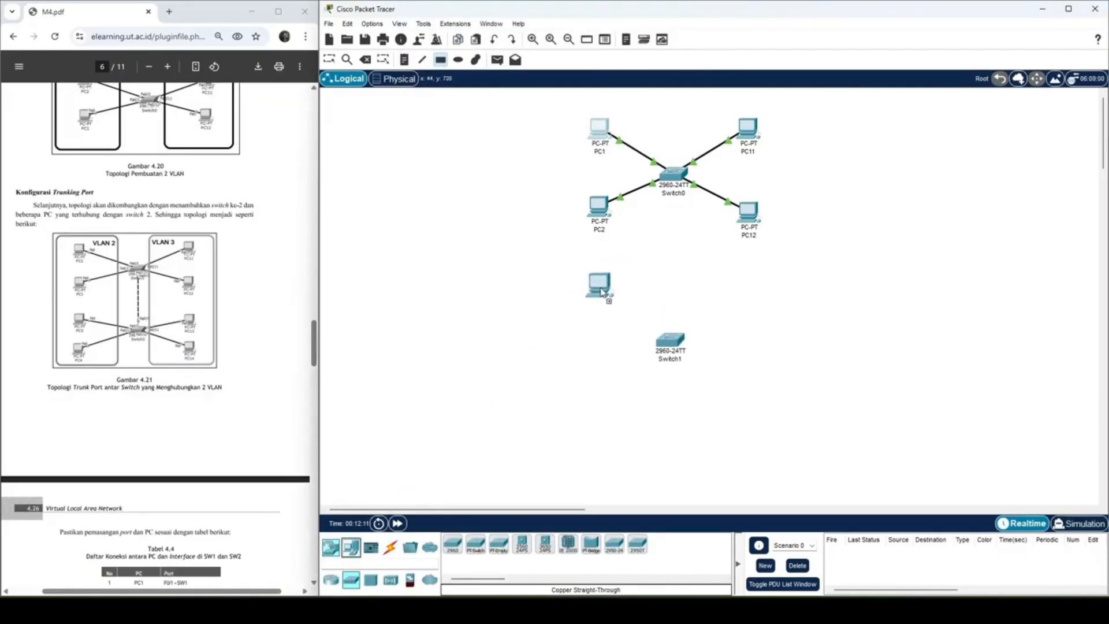
{"action": "left_click", "coordinate": [603, 294]}
{"action": "left_click", "coordinate": [602, 406]}
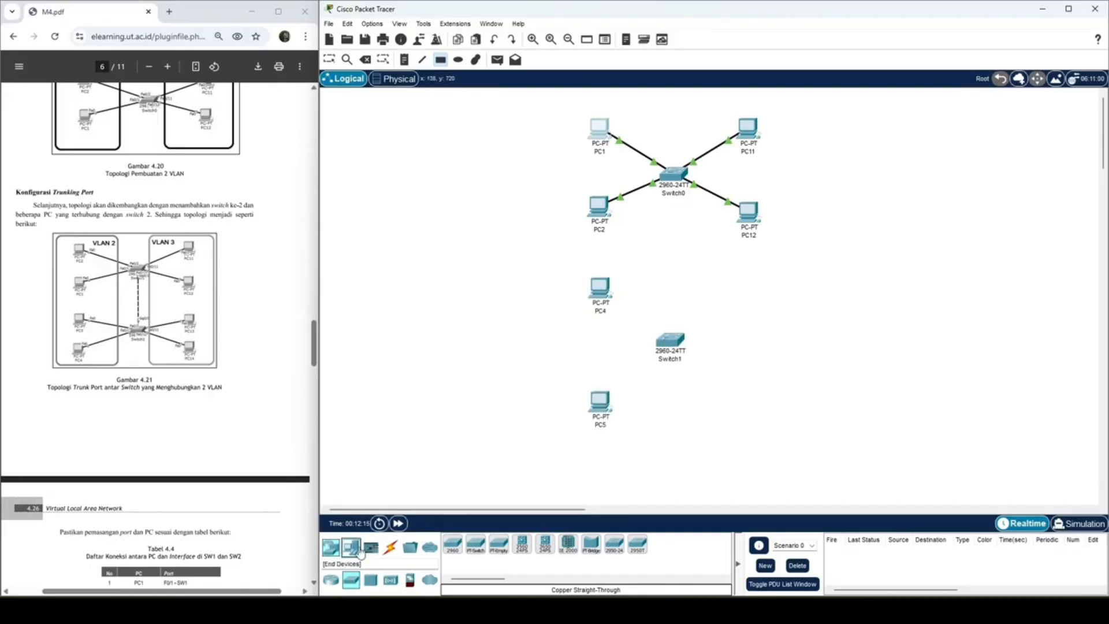
{"action": "left_click", "coordinate": [749, 303]}
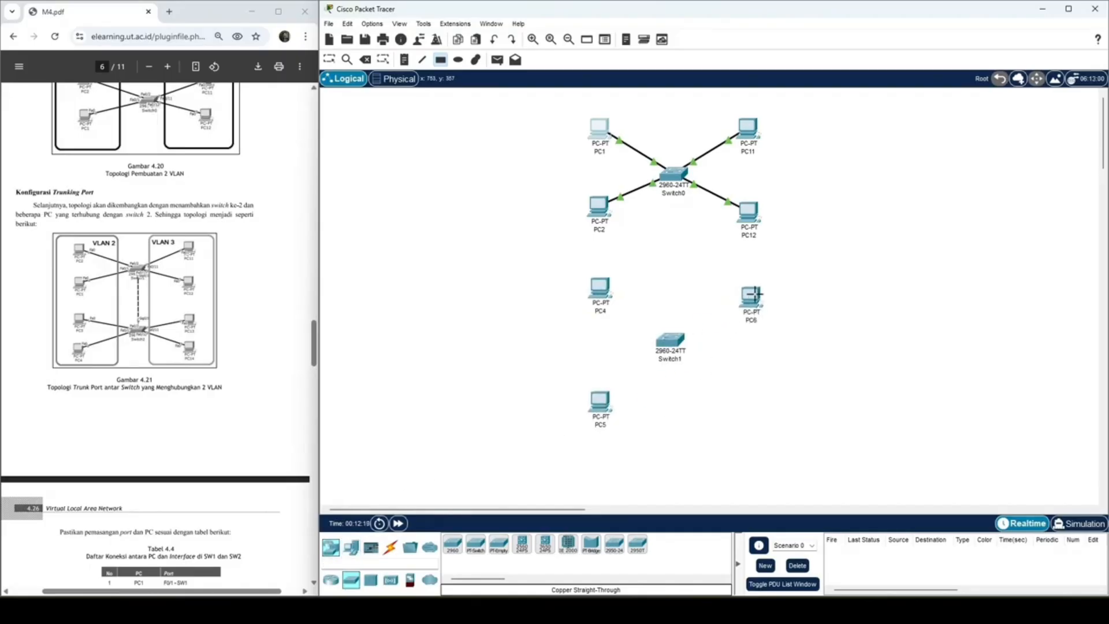
{"action": "left_click", "coordinate": [754, 310]}
{"action": "left_click_drag", "start_coordinate": [757, 315], "coordinate": [764, 300]}
{"action": "left_click", "coordinate": [799, 317]}
{"action": "left_click", "coordinate": [364, 59]}
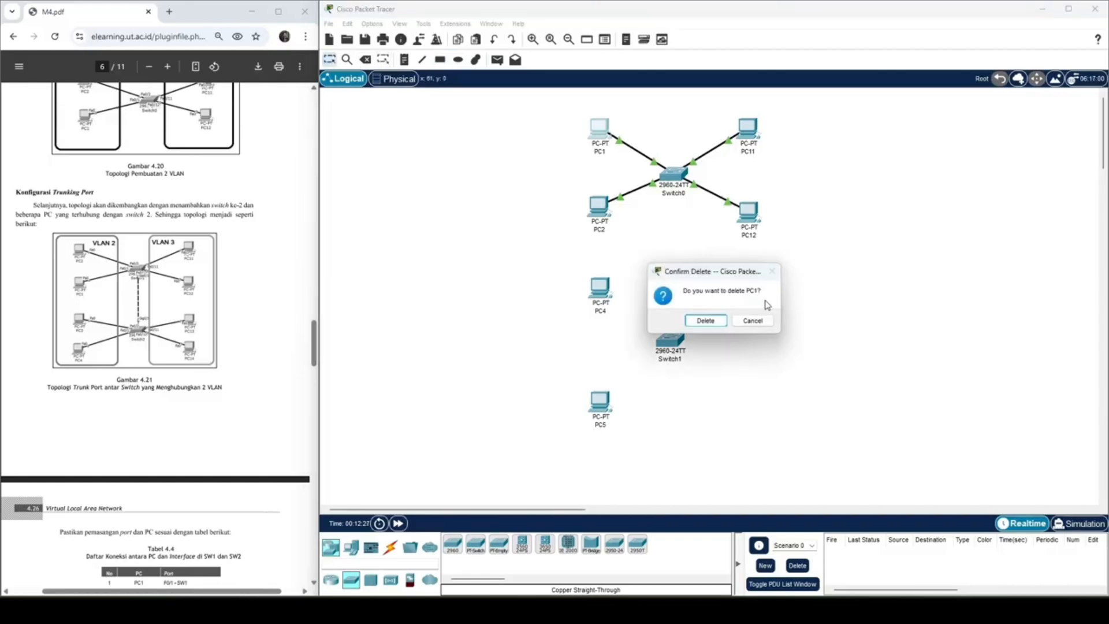
{"action": "left_click", "coordinate": [751, 319]}
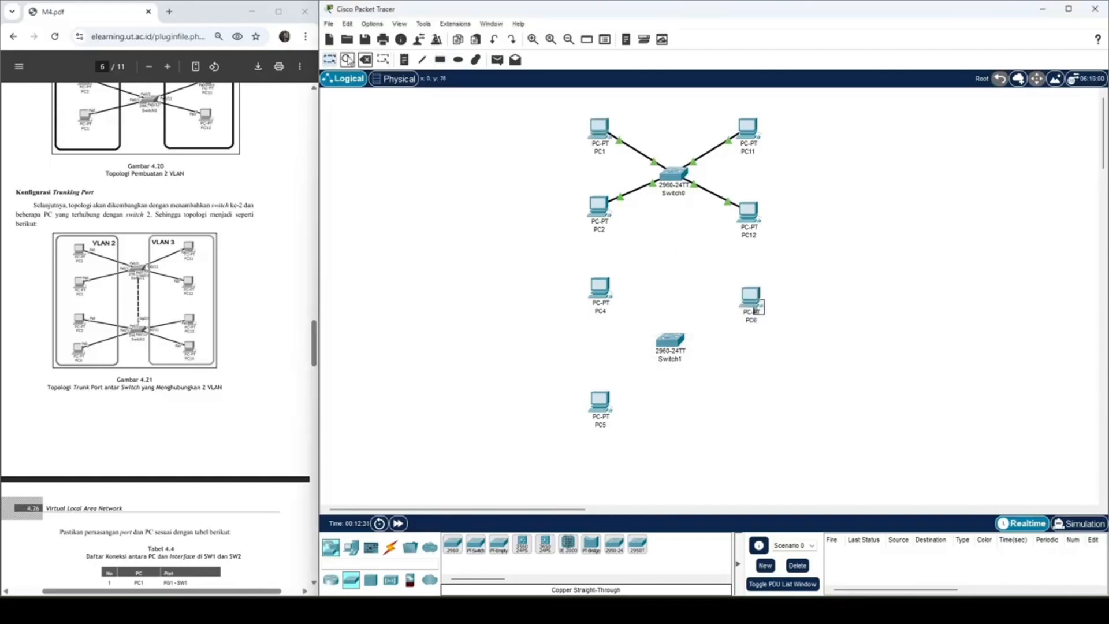
Step: Move PC6 aside and delete the stray rectangle drawn next to it
{"action": "left_click", "coordinate": [751, 300]}
{"action": "left_click", "coordinate": [778, 127]}
{"action": "left_click", "coordinate": [765, 311]}
{"action": "left_click_drag", "start_coordinate": [751, 297], "coordinate": [859, 329]}
{"action": "left_click_drag", "start_coordinate": [769, 314], "coordinate": [748, 293]}
{"action": "key", "text": "Delete"}
{"action": "left_click", "coordinate": [744, 321]}
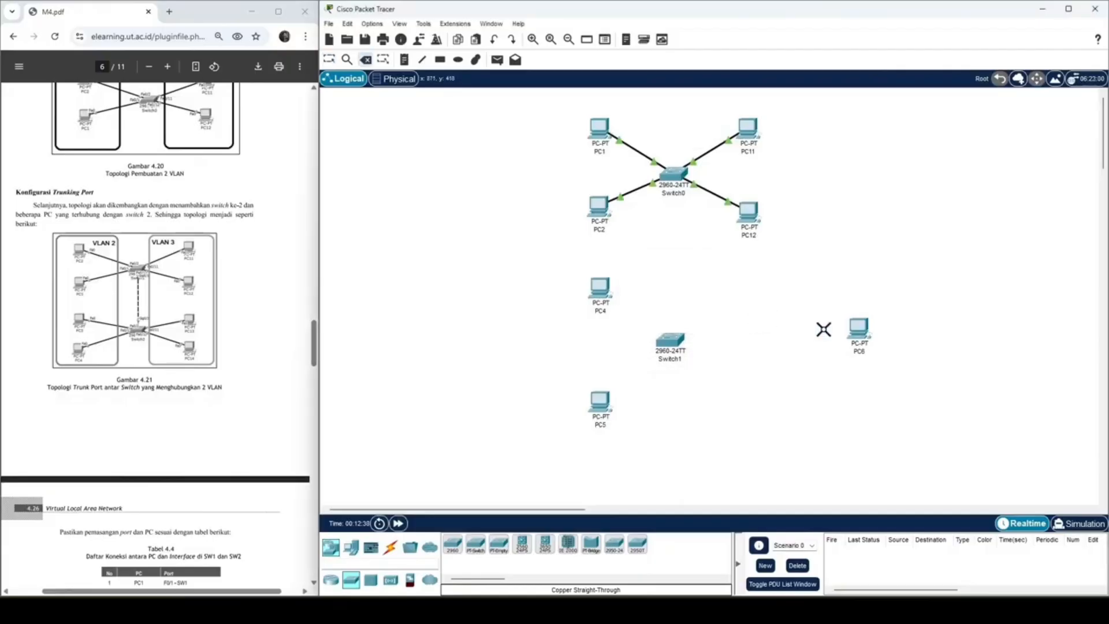
Step: Place PC6 below PC12, level with PC4, and add another PC beneath it, level with PC5
{"action": "left_click_drag", "start_coordinate": [859, 328], "coordinate": [754, 303]}
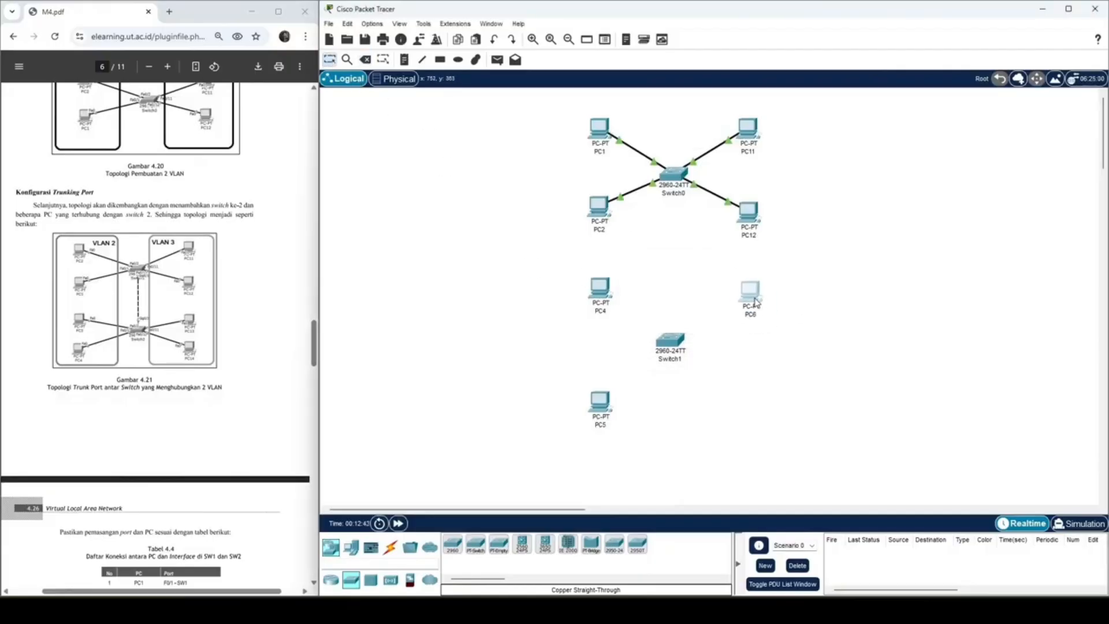
{"action": "left_click_drag", "start_coordinate": [364, 550], "coordinate": [754, 407]}
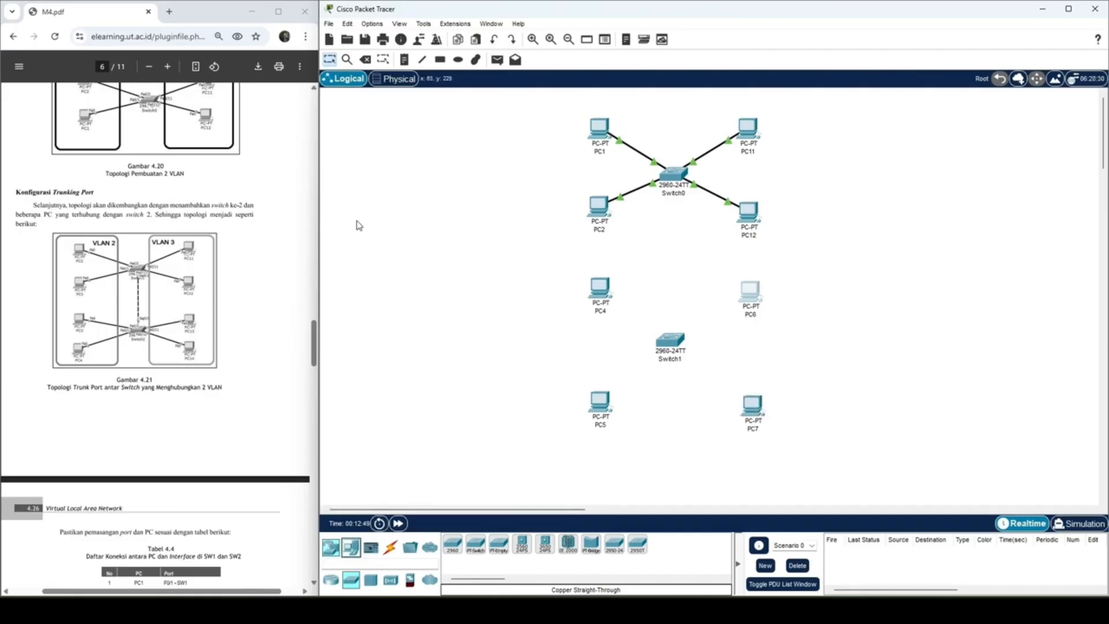
Step: Draw an unfilled black-outlined rectangle around each of the two PC columns and align Switch1 beneath Switch0 between them
{"action": "left_click", "coordinate": [440, 60]}
{"action": "left_click_drag", "start_coordinate": [710, 92], "coordinate": [797, 451]}
{"action": "left_click_drag", "start_coordinate": [589, 9], "coordinate": [357, 29]}
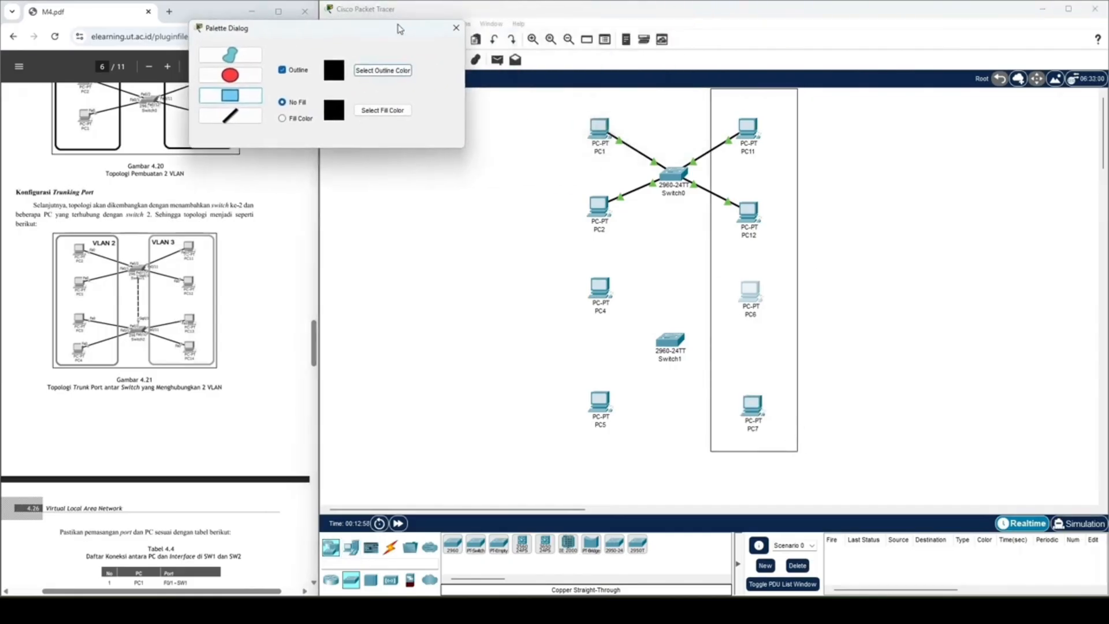
{"action": "left_click_drag", "start_coordinate": [560, 88], "coordinate": [647, 454]}
{"action": "left_click", "coordinate": [453, 29]}
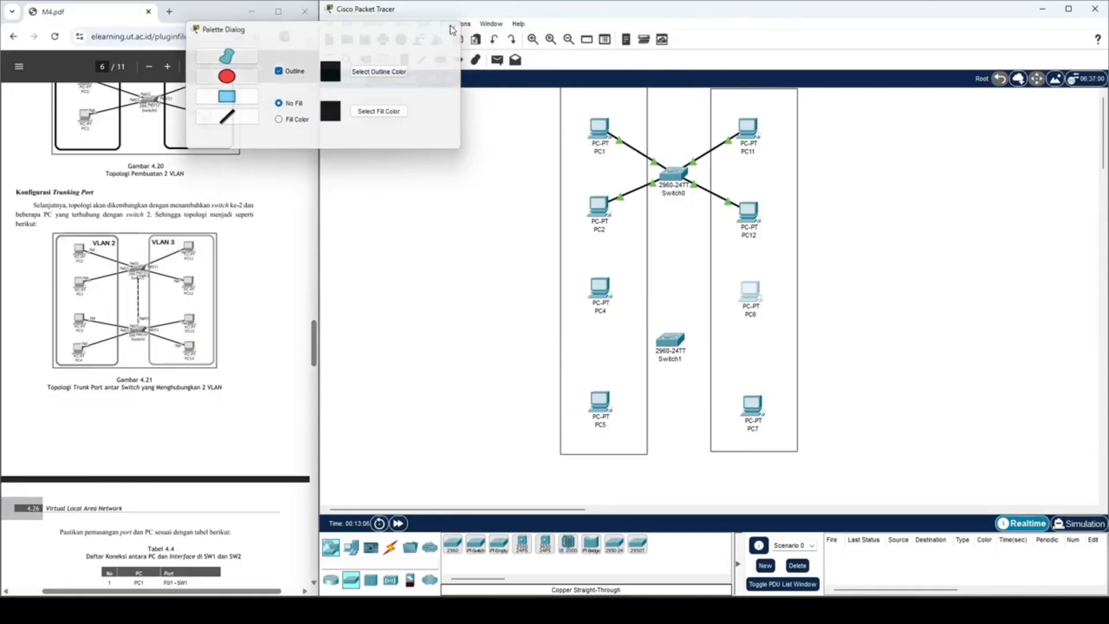
{"action": "left_click", "coordinate": [329, 59]}
{"action": "left_click_drag", "start_coordinate": [671, 342], "coordinate": [679, 342]}
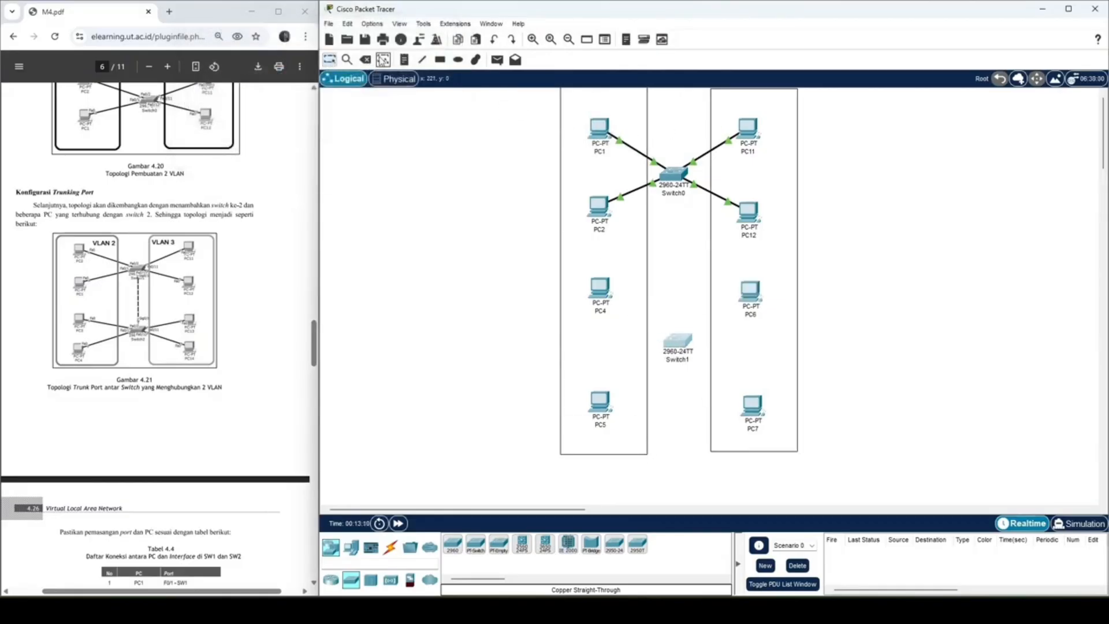
Step: Add the text label VLAN 2 at the top of the rectangle containing PC1 and PC2
{"action": "left_click", "coordinate": [404, 60]}
{"action": "left_click", "coordinate": [577, 95]}
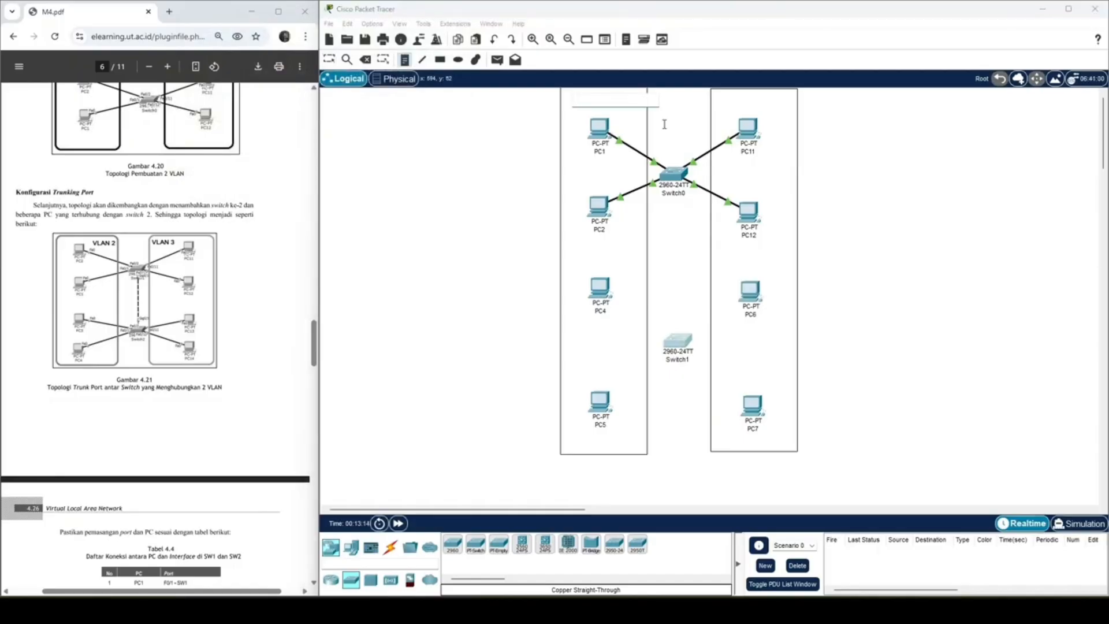
{"action": "type", "text": "VLAN 2"}
{"action": "key", "text": "Return"}
{"action": "key", "text": "BackSpace"}
Step: Add the text label VLAN 3 at the top of the rectangle containing PC11 and PC12
{"action": "left_click", "coordinate": [406, 62]}
{"action": "left_click", "coordinate": [738, 102]}
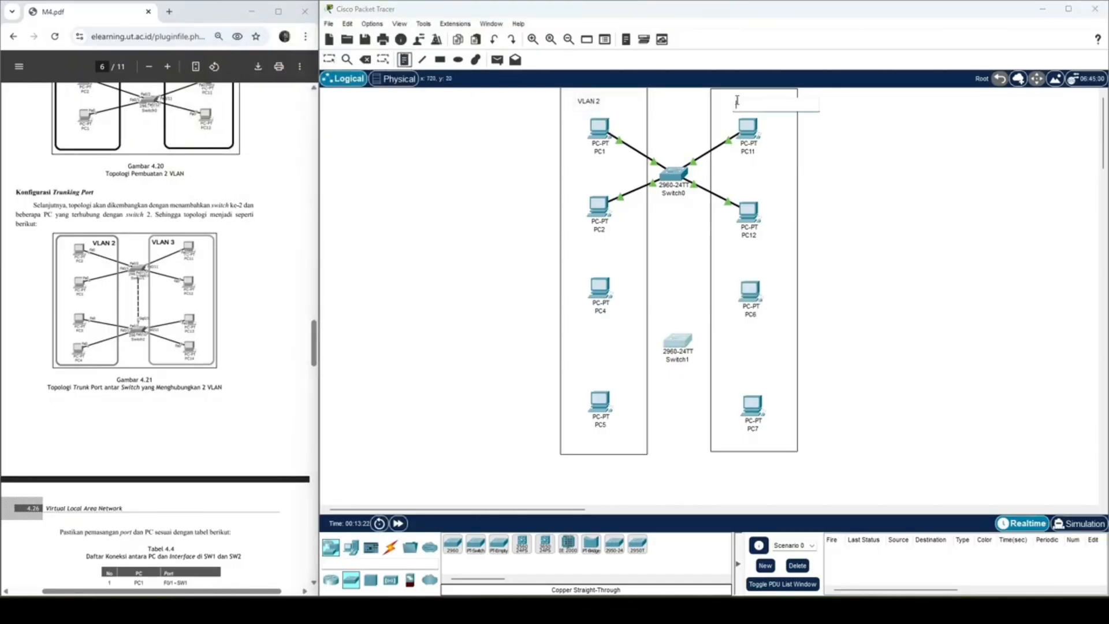
{"action": "type", "text": "VLAN 3"}
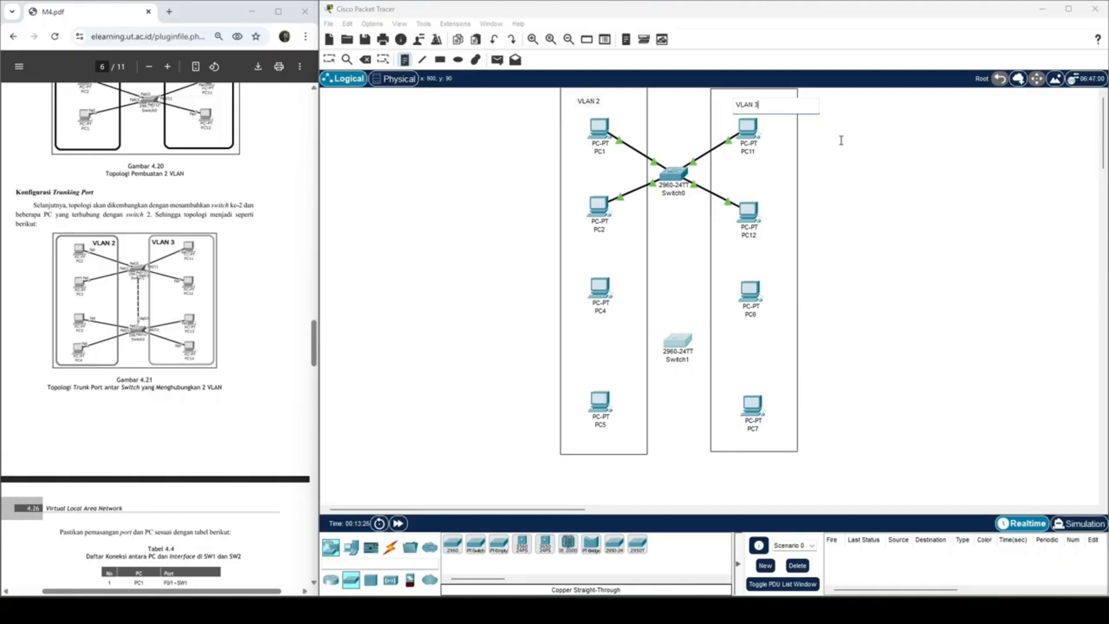
Step: Rename the two new PCs in the VLAN 2 rectangle: PC4 as PC3 and PC5 as PC4
{"action": "left_click", "coordinate": [327, 62]}
{"action": "left_click", "coordinate": [389, 550]}
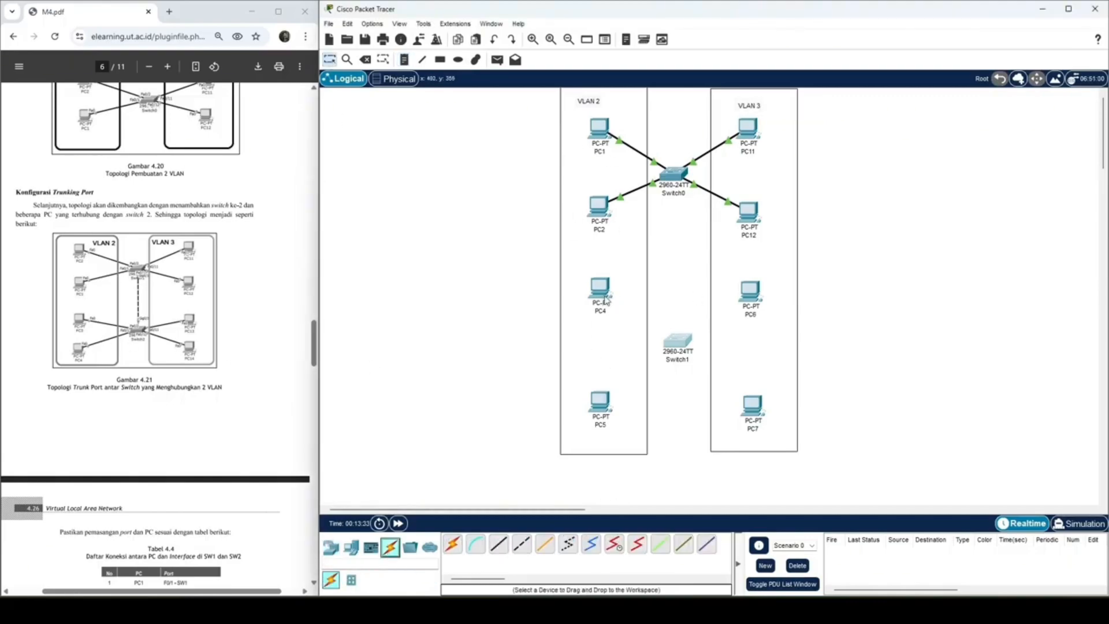
{"action": "left_click", "coordinate": [603, 299]}
{"action": "left_click", "coordinate": [449, 154]}
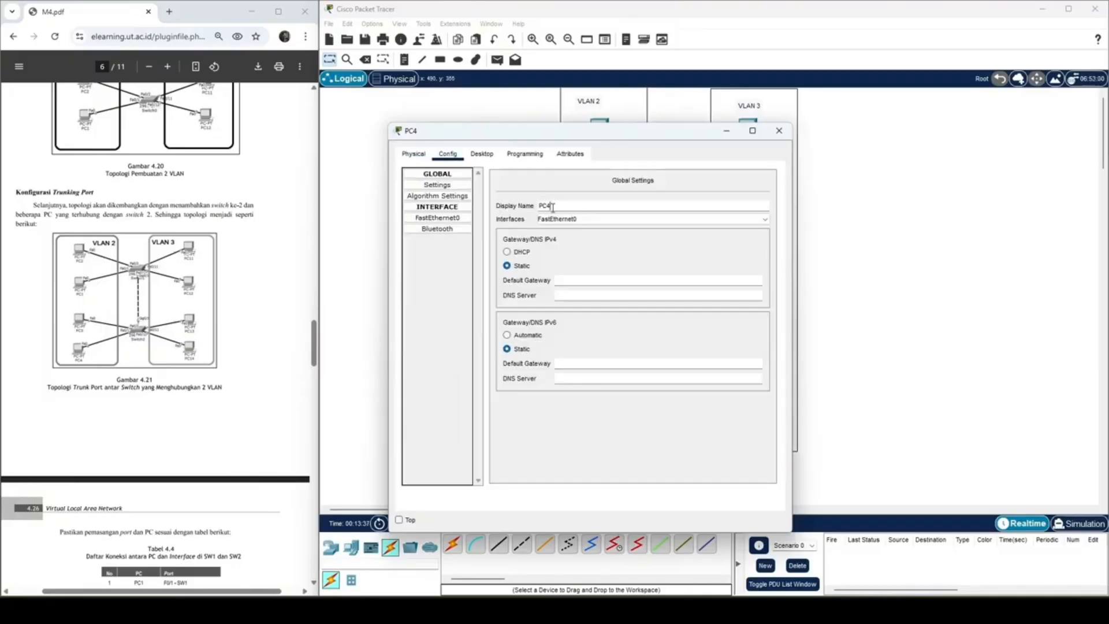
{"action": "left_click", "coordinate": [779, 131]}
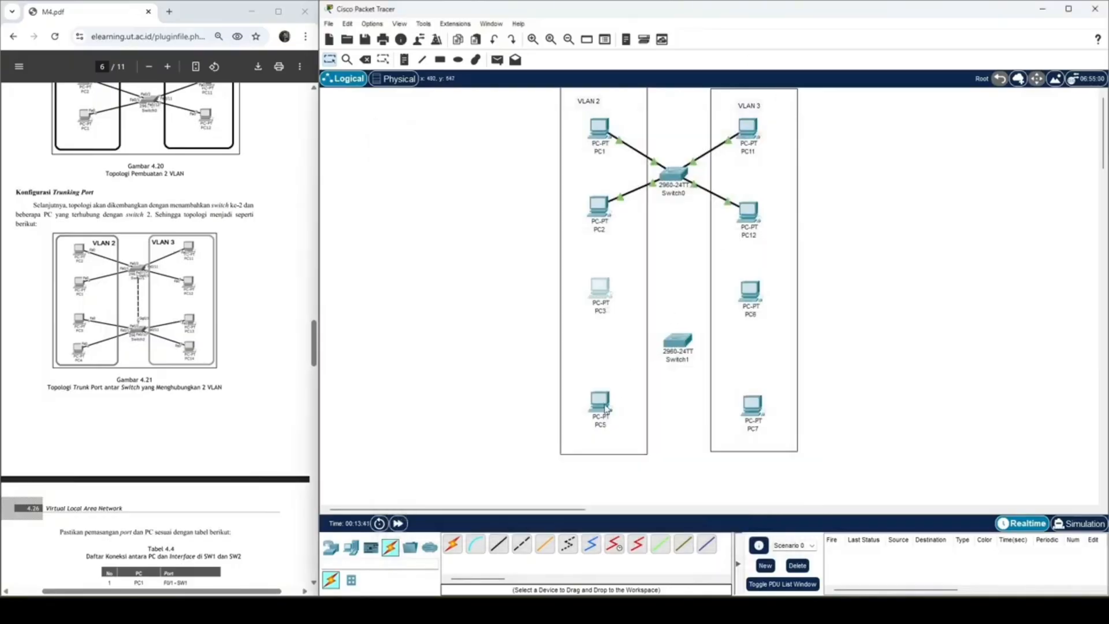
{"action": "left_click", "coordinate": [608, 411]}
{"action": "left_click", "coordinate": [447, 154]}
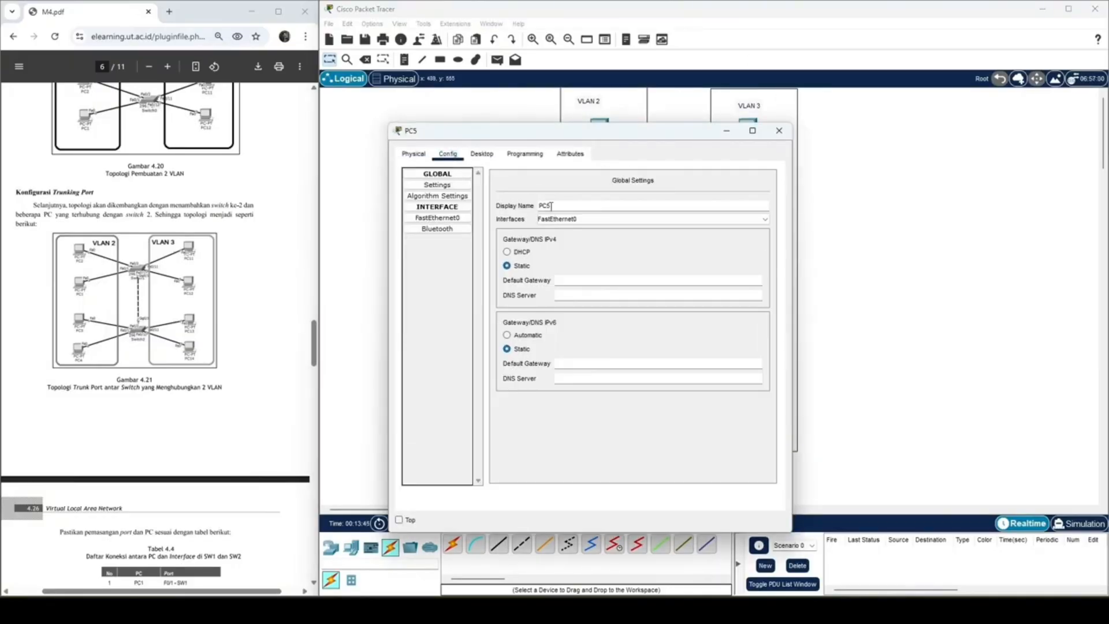
{"action": "left_click", "coordinate": [778, 130]}
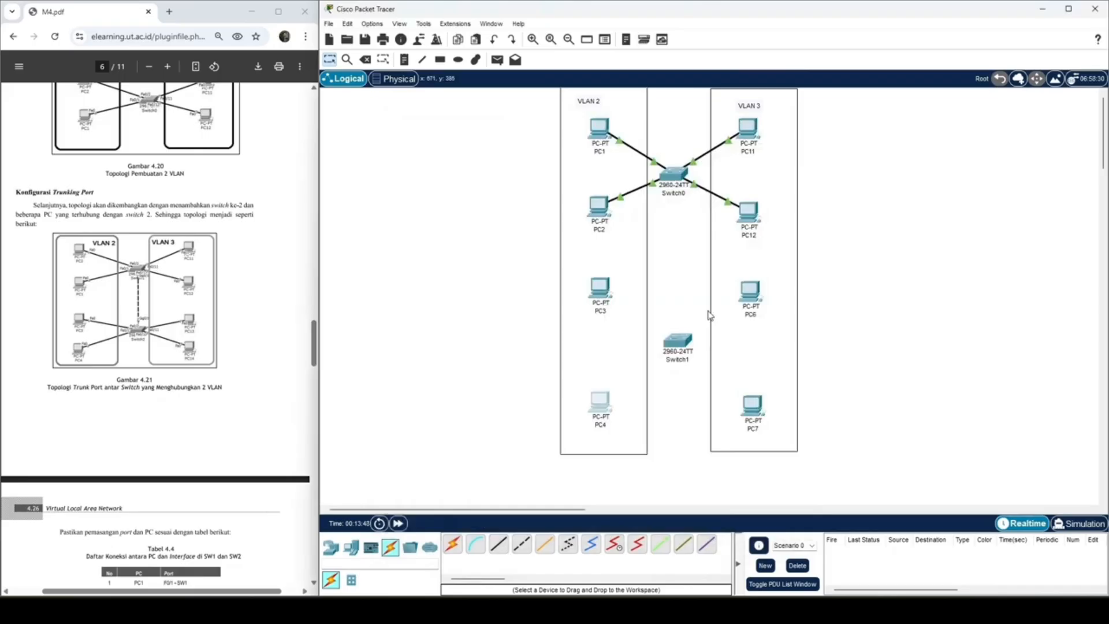
Step: Rename PC6 in the VLAN 3 rectangle as PC13
{"action": "left_click", "coordinate": [758, 300]}
{"action": "left_click", "coordinate": [359, 123]}
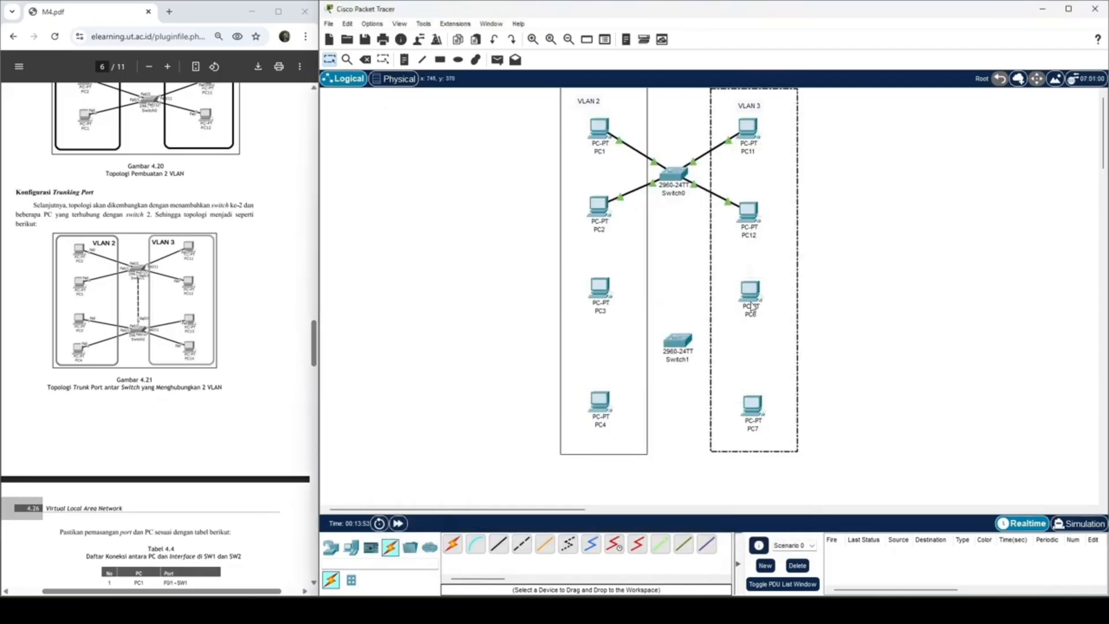
{"action": "left_click", "coordinate": [750, 303]}
{"action": "left_click", "coordinate": [750, 292]}
{"action": "left_click", "coordinate": [448, 155]}
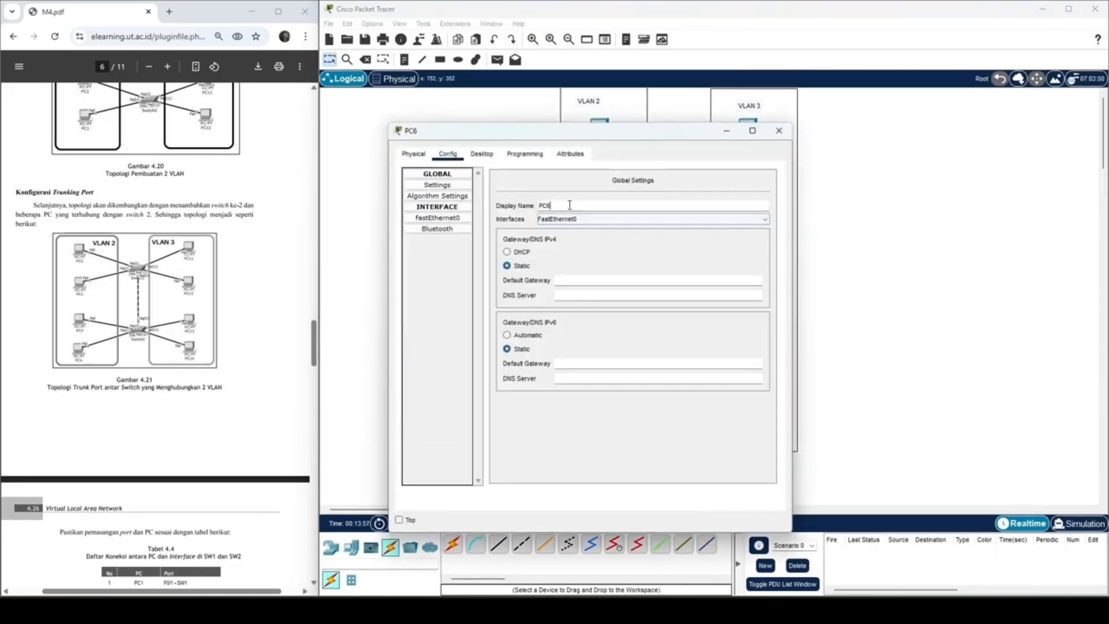
{"action": "double_click", "coordinate": [569, 205]}
{"action": "type", "text": "PC13"}
{"action": "left_click", "coordinate": [779, 131]}
Step: Rename PC7 at the lower end of the VLAN 3 rectangle as PC14
{"action": "left_click", "coordinate": [754, 400]}
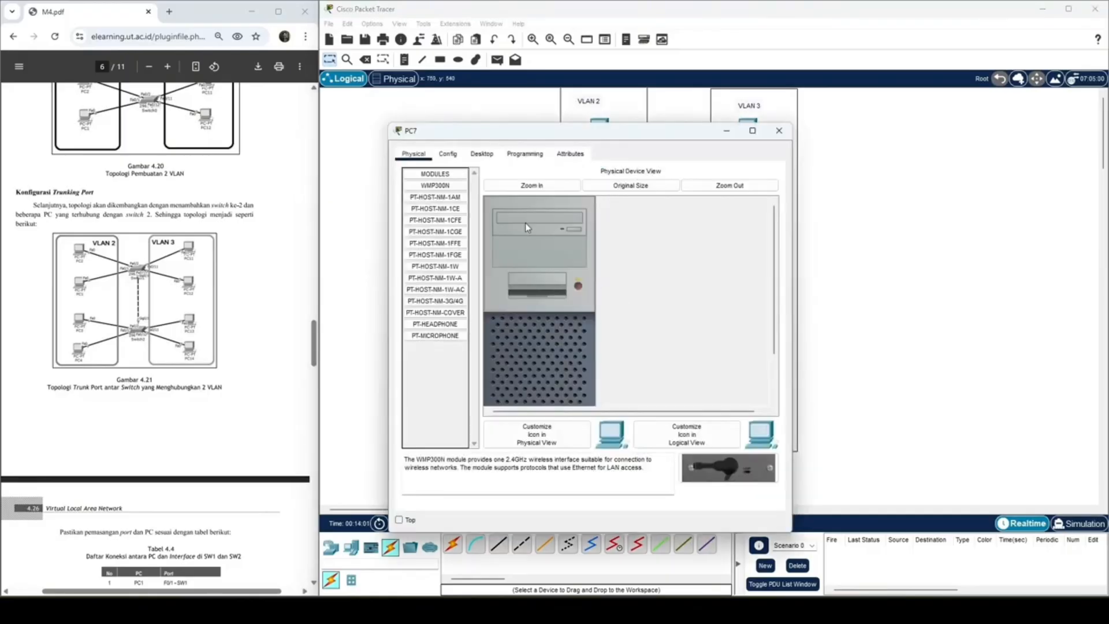
{"action": "left_click", "coordinate": [449, 156]}
{"action": "left_click", "coordinate": [522, 265]}
{"action": "double_click", "coordinate": [571, 207]}
{"action": "type", "text": "PC"}
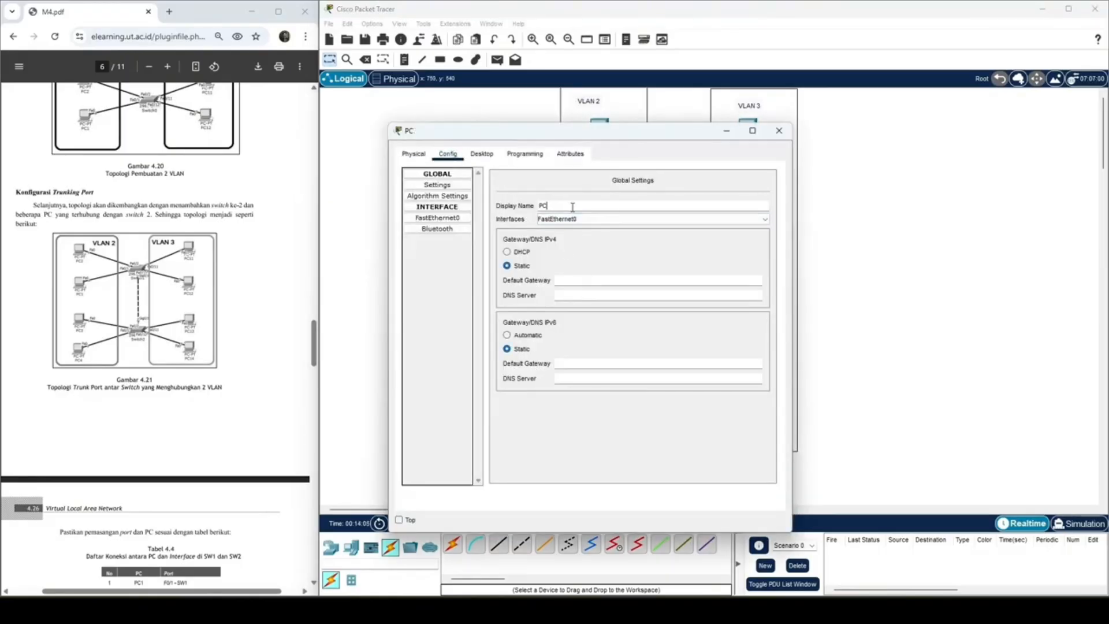
{"action": "type", "text": "14"}
{"action": "left_click", "coordinate": [779, 130]}
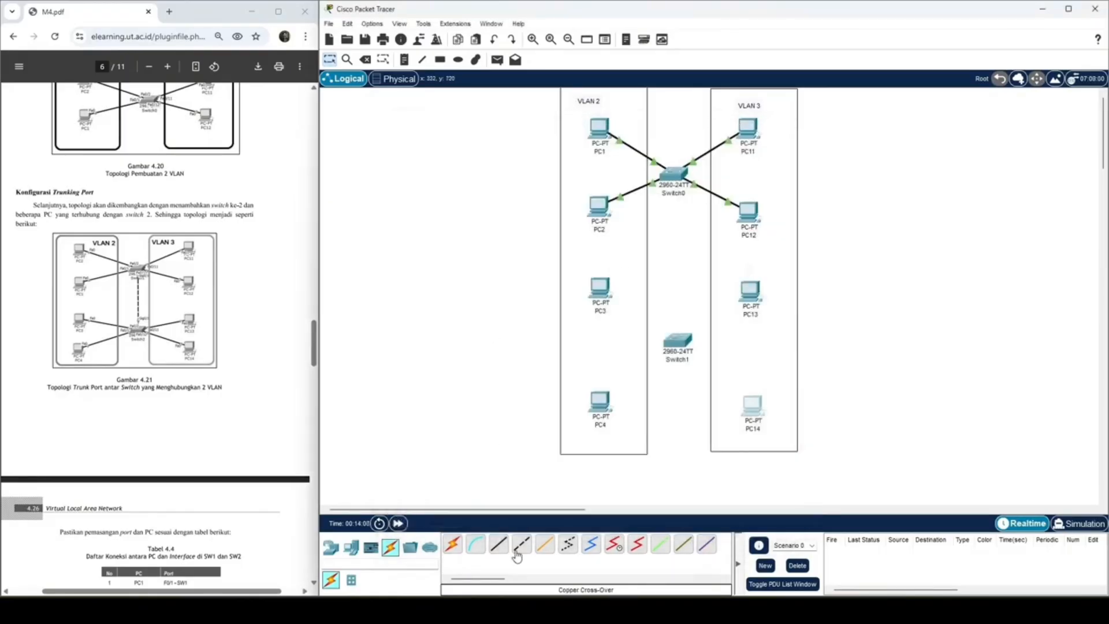
Step: Connect PC3 and PC4 to Switch1 ports FastEthernet0/3 and FastEthernet0/4 with copper straight-through cables
{"action": "left_click", "coordinate": [498, 544]}
{"action": "left_click", "coordinate": [599, 287]}
{"action": "left_click", "coordinate": [636, 332]}
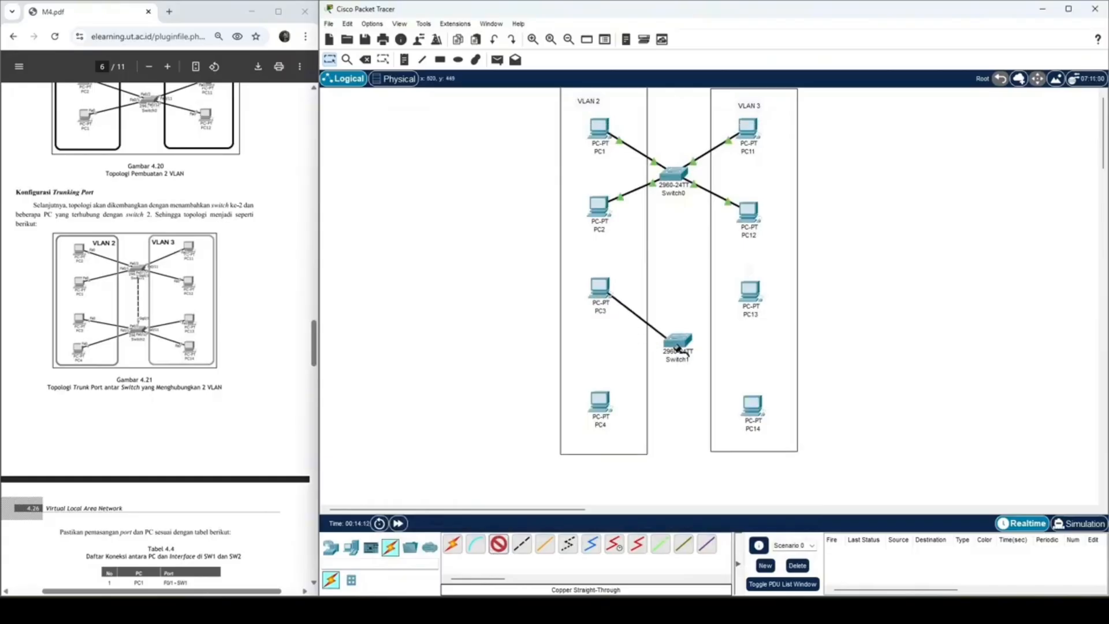
{"action": "left_click", "coordinate": [673, 346]}
{"action": "left_click", "coordinate": [714, 33]}
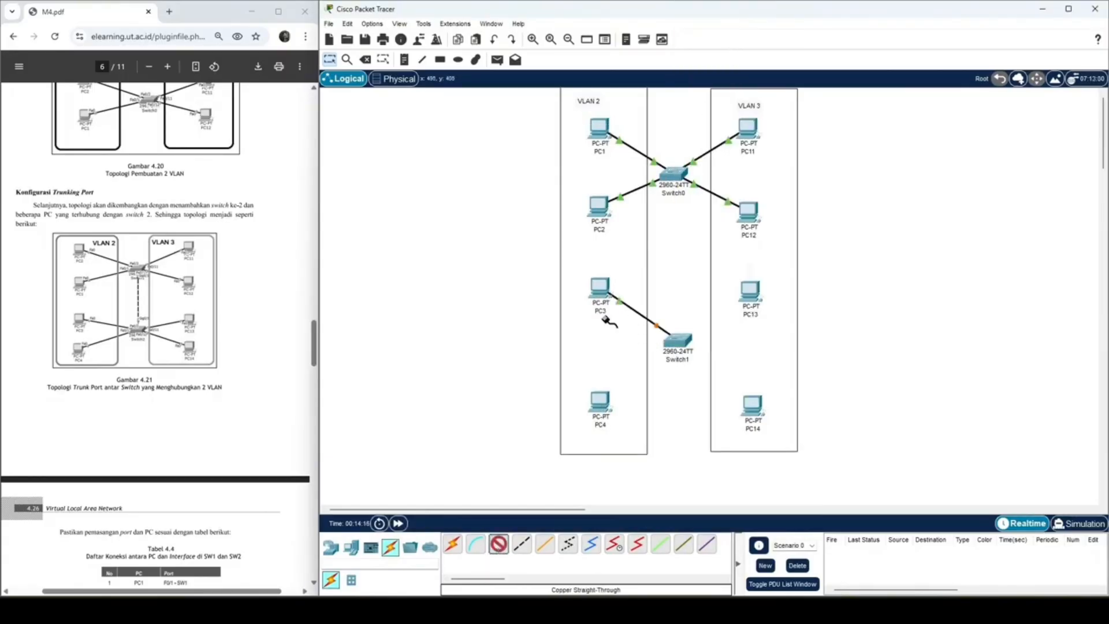
{"action": "left_click", "coordinate": [605, 401]}
{"action": "left_click", "coordinate": [643, 445]}
{"action": "left_click", "coordinate": [677, 340]}
{"action": "left_click", "coordinate": [693, 327]}
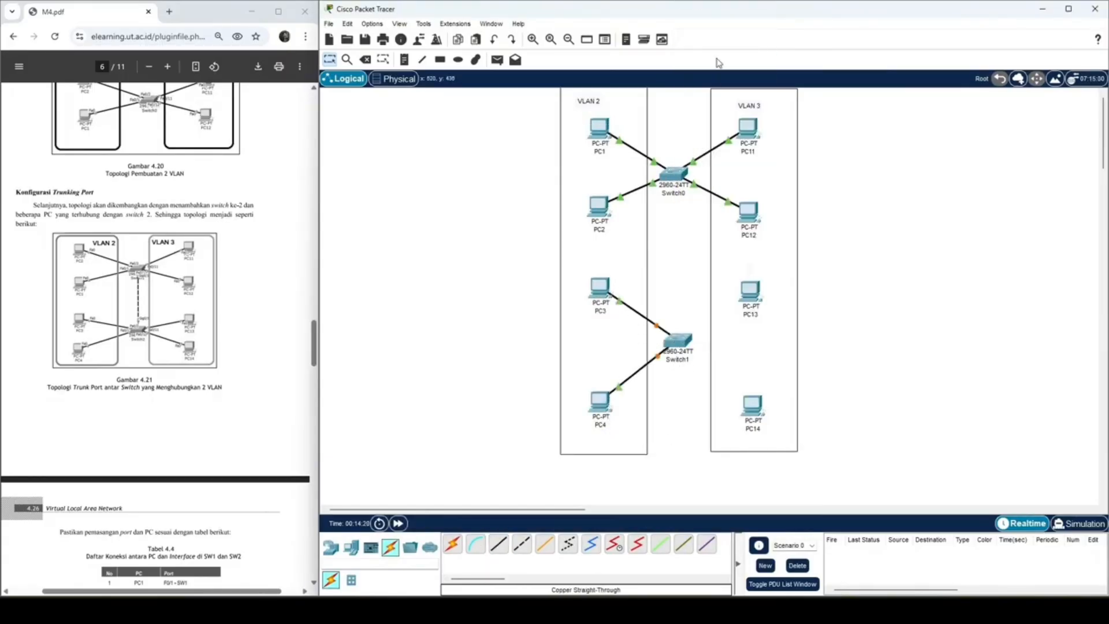
Step: Connect PC13 to Switch1 port FastEthernet0/13 and PC14 to another free Switch1 port with copper straight-through cables
{"action": "left_click", "coordinate": [500, 546]}
{"action": "left_click", "coordinate": [748, 287]}
{"action": "left_click", "coordinate": [784, 331]}
{"action": "left_click", "coordinate": [679, 341]}
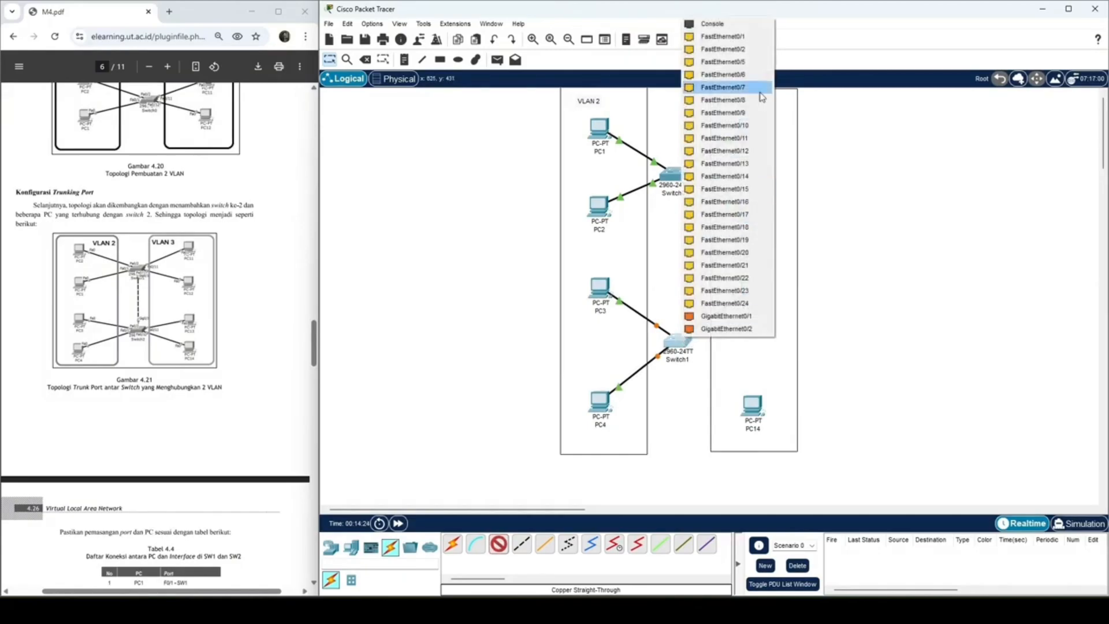
{"action": "left_click", "coordinate": [742, 163]}
{"action": "left_click", "coordinate": [500, 547]}
{"action": "left_click", "coordinate": [753, 406]}
{"action": "left_click", "coordinate": [790, 449]}
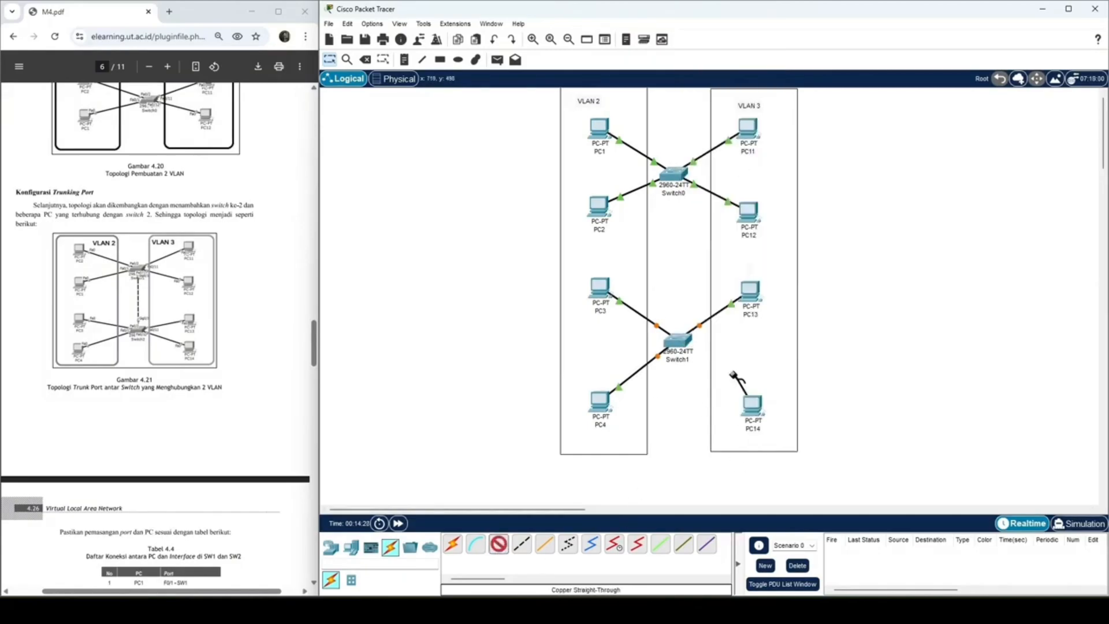
{"action": "left_click", "coordinate": [679, 341]}
{"action": "left_click", "coordinate": [722, 167]}
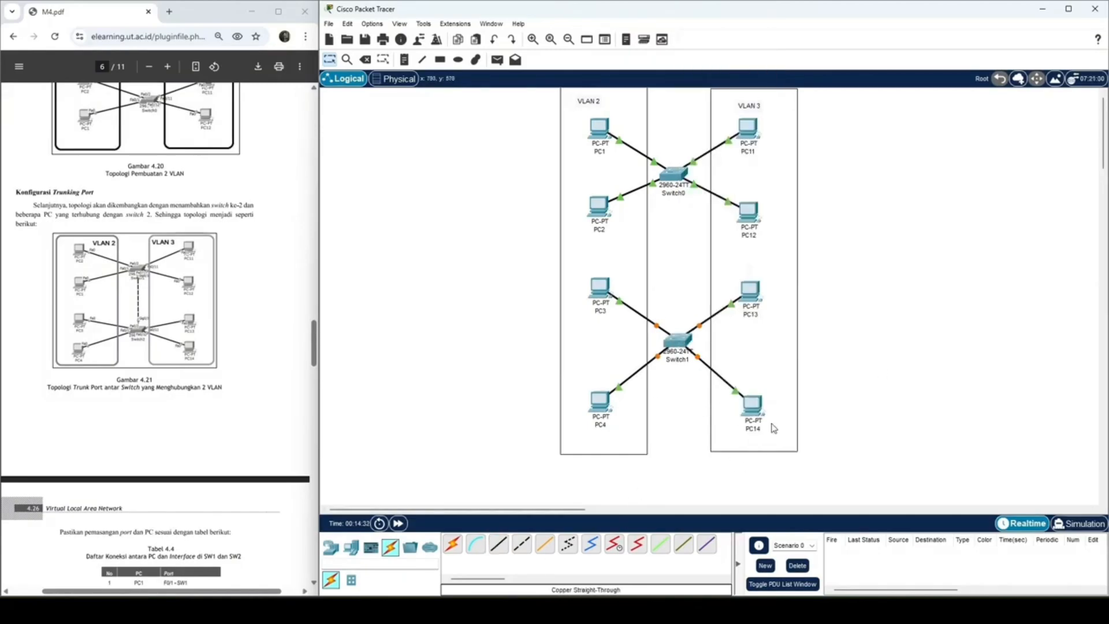
Step: Bring up the module's port and IP address tables and centre the VLAN 2 and VLAN 3 labels above their PC columns
{"action": "scroll", "coordinate": [242, 360], "scroll_direction": "down", "scroll_amount": 5}
{"action": "scroll", "coordinate": [242, 360], "scroll_direction": "down", "scroll_amount": 3}
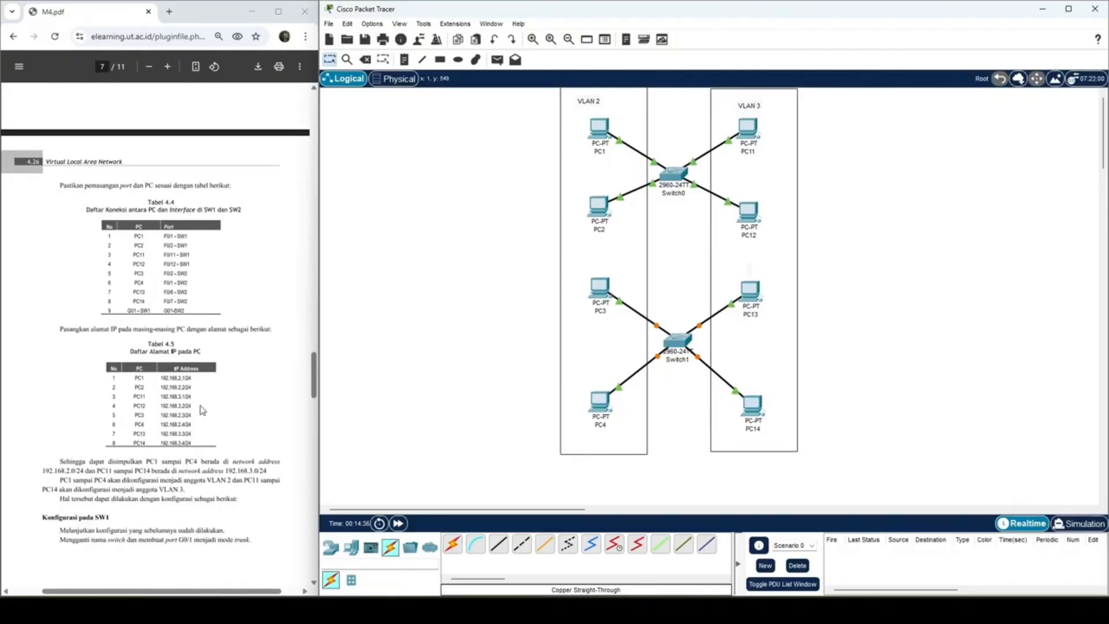
{"action": "left_click_drag", "start_coordinate": [594, 99], "coordinate": [605, 106]}
{"action": "left_click_drag", "start_coordinate": [745, 109], "coordinate": [750, 107]}
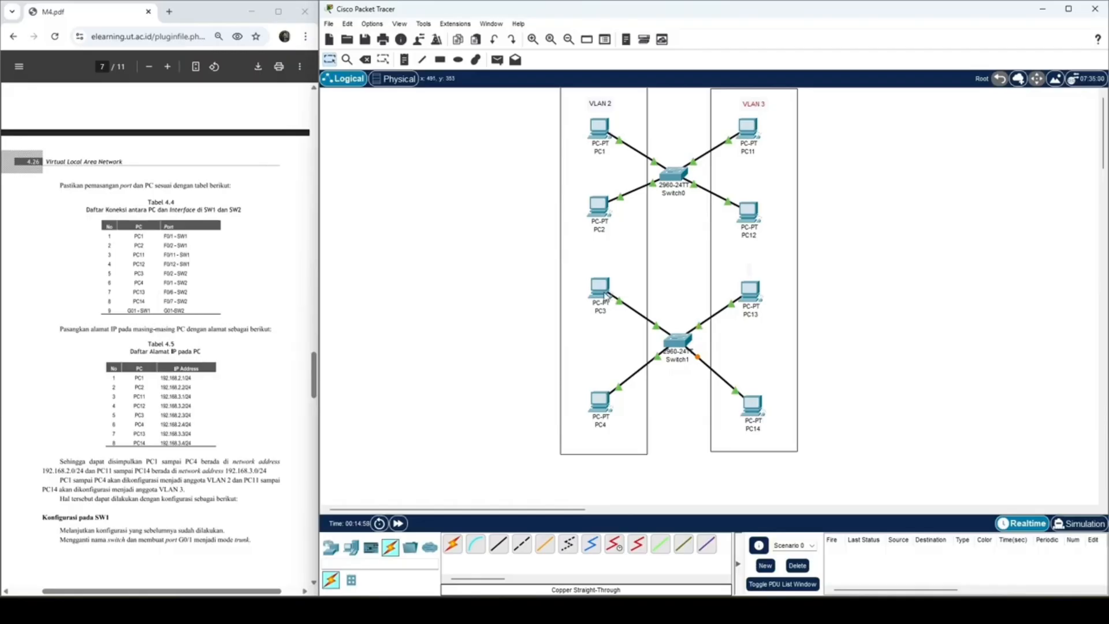
Step: Set PC3's static IPv4 address to 192.168.2.3 with subnet mask 255.255.255.0
{"action": "left_click", "coordinate": [604, 294]}
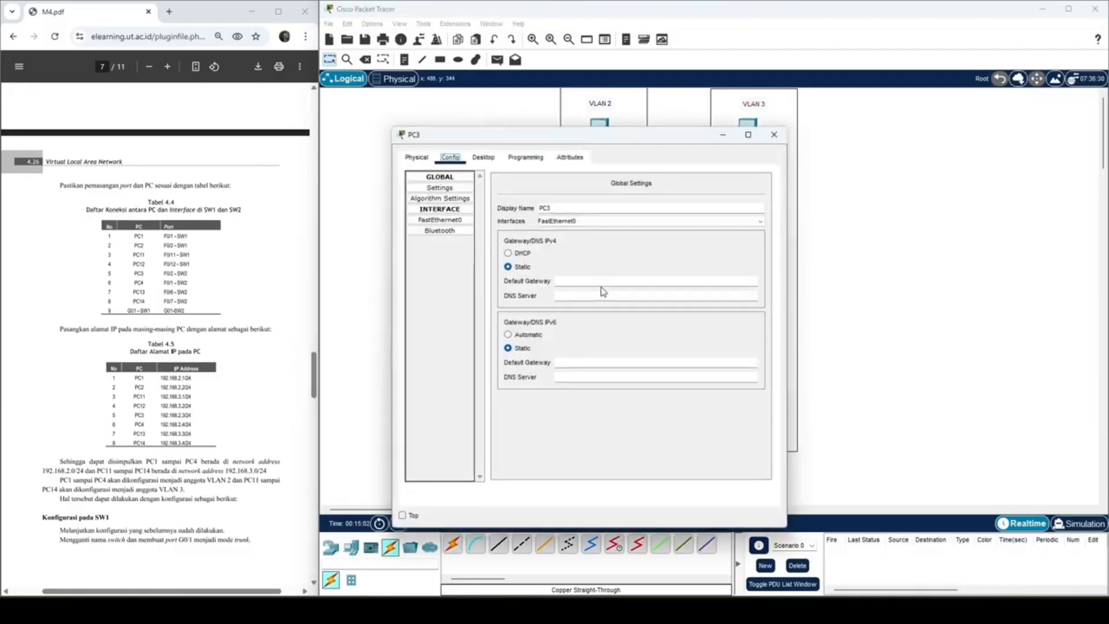
{"action": "left_click", "coordinate": [490, 156]}
{"action": "left_click", "coordinate": [432, 199]}
{"action": "left_click", "coordinate": [586, 238]}
{"action": "type", "text": "192.168.1.1"}
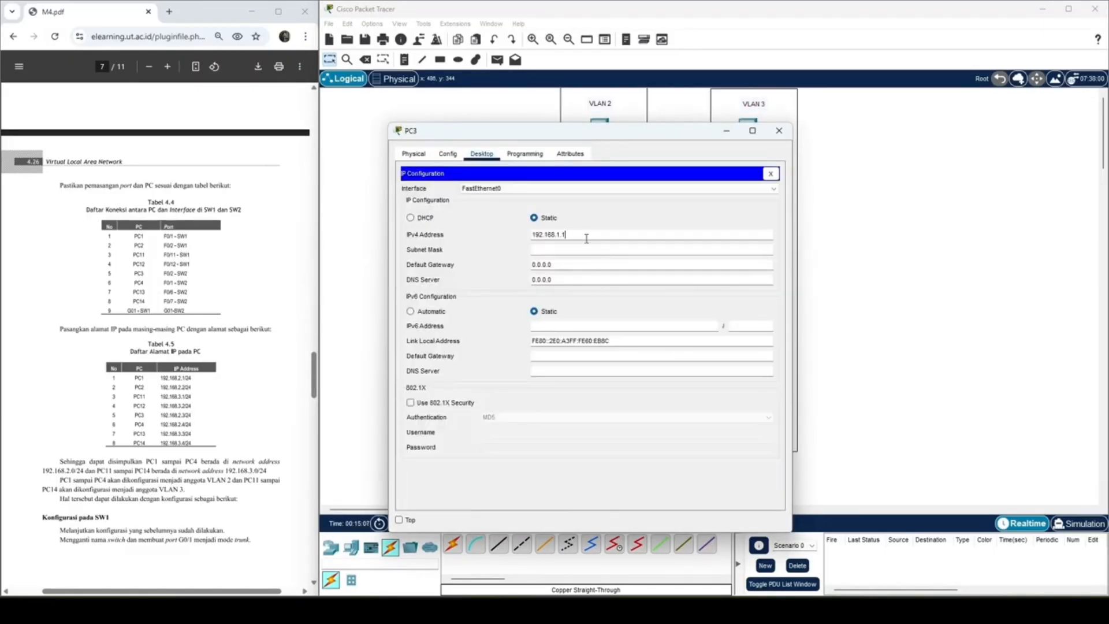
{"action": "type", "text": "2."}
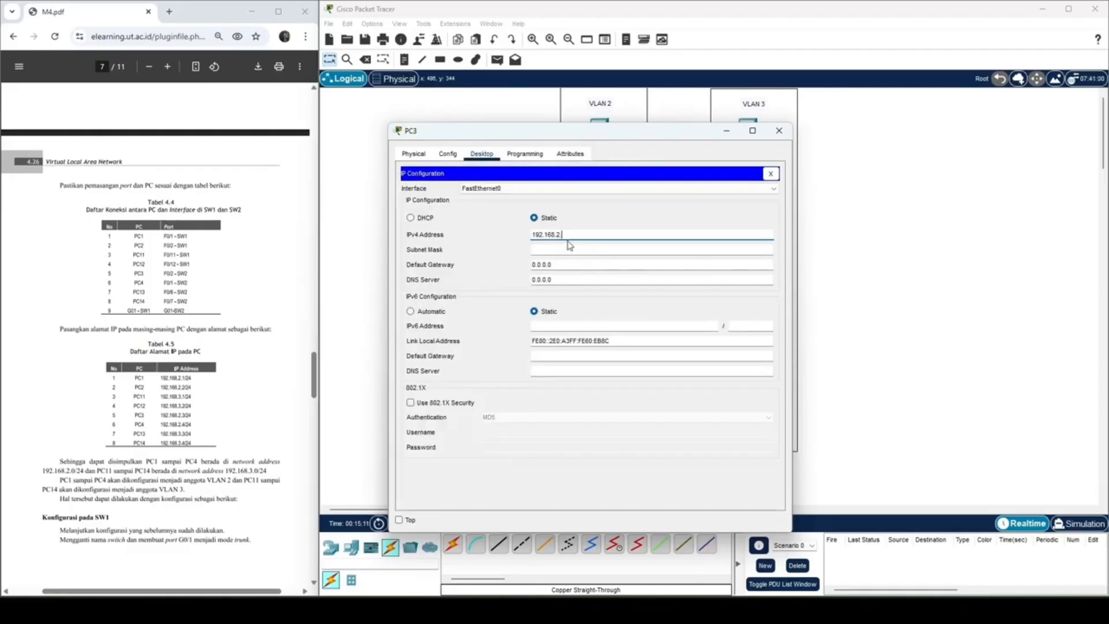
{"action": "left_click", "coordinate": [603, 247]}
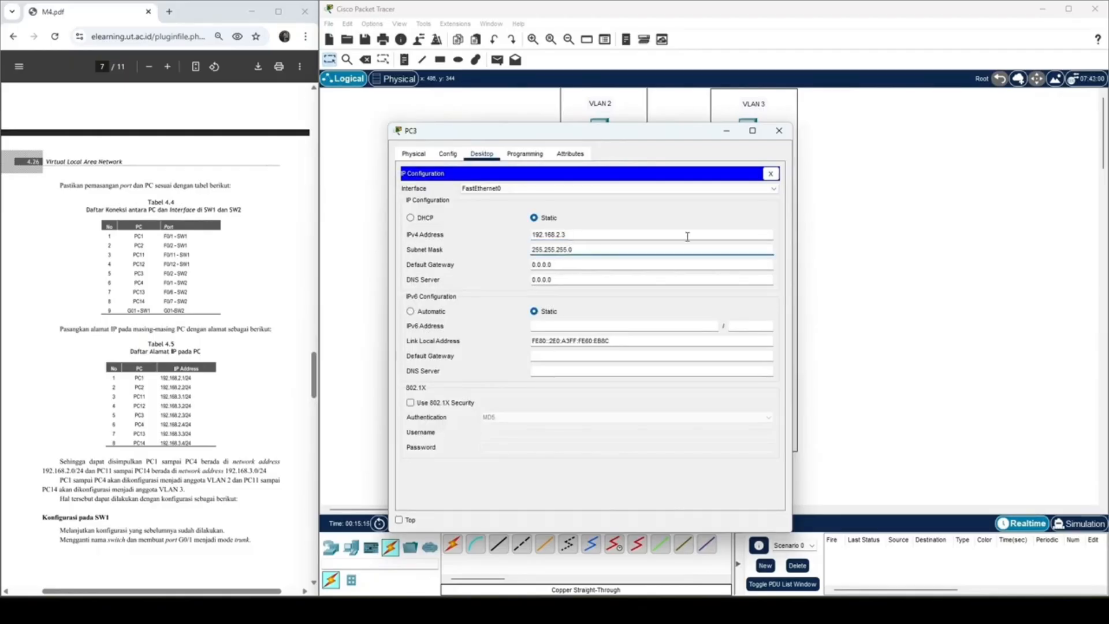
{"action": "left_click", "coordinate": [633, 232]}
{"action": "key", "text": "BackSpace"}
{"action": "key", "text": "BackSpace"}
{"action": "key", "text": "BackSpace"}
{"action": "type", "text": "1.1"}
{"action": "key", "text": "ctrl+a"}
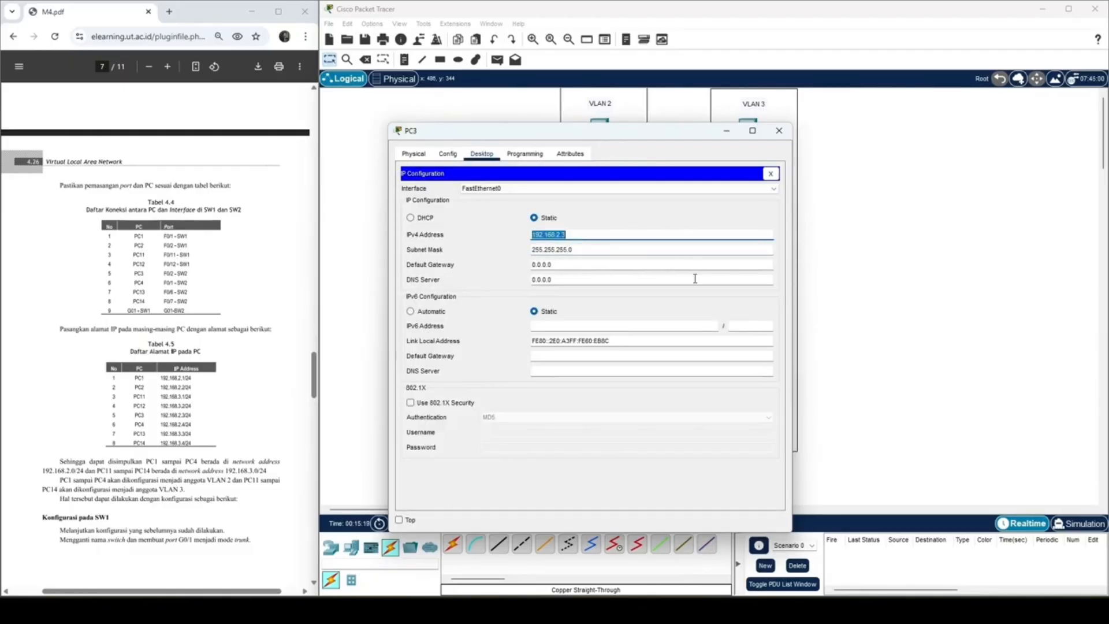
{"action": "left_click", "coordinate": [779, 133]}
Step: Set PC4's static IPv4 address to 192.168.2.4 with subnet mask 255.255.255.0
{"action": "left_click", "coordinate": [595, 407]}
{"action": "left_click", "coordinate": [482, 154]}
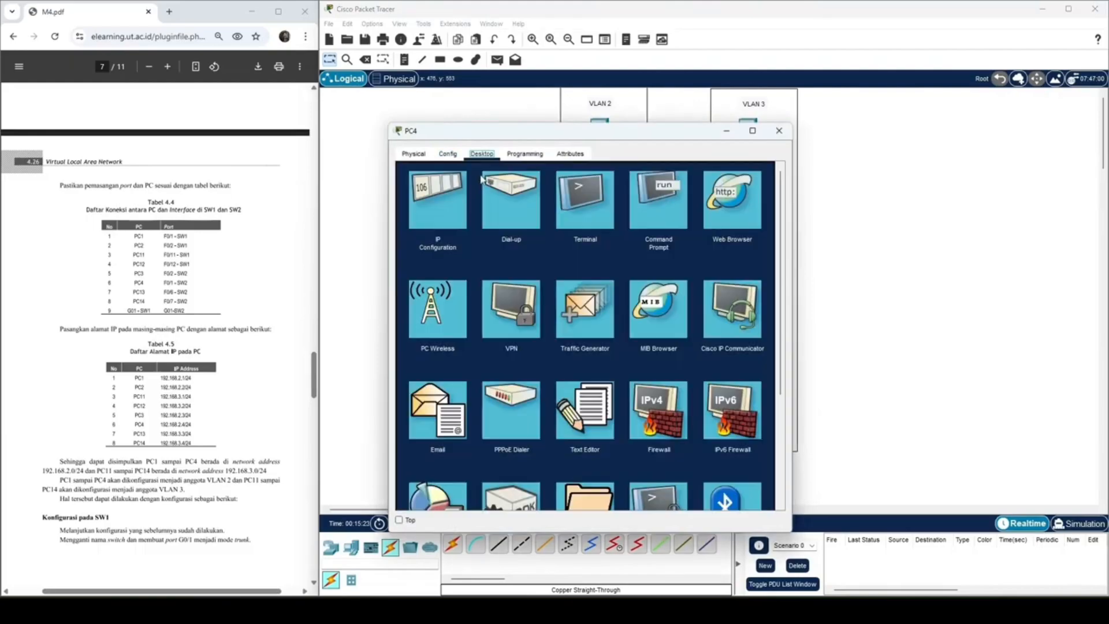
{"action": "left_click", "coordinate": [446, 198]}
{"action": "left_click", "coordinate": [582, 235]}
{"action": "type", "text": "192.168.2.4"}
{"action": "left_click", "coordinate": [573, 248]}
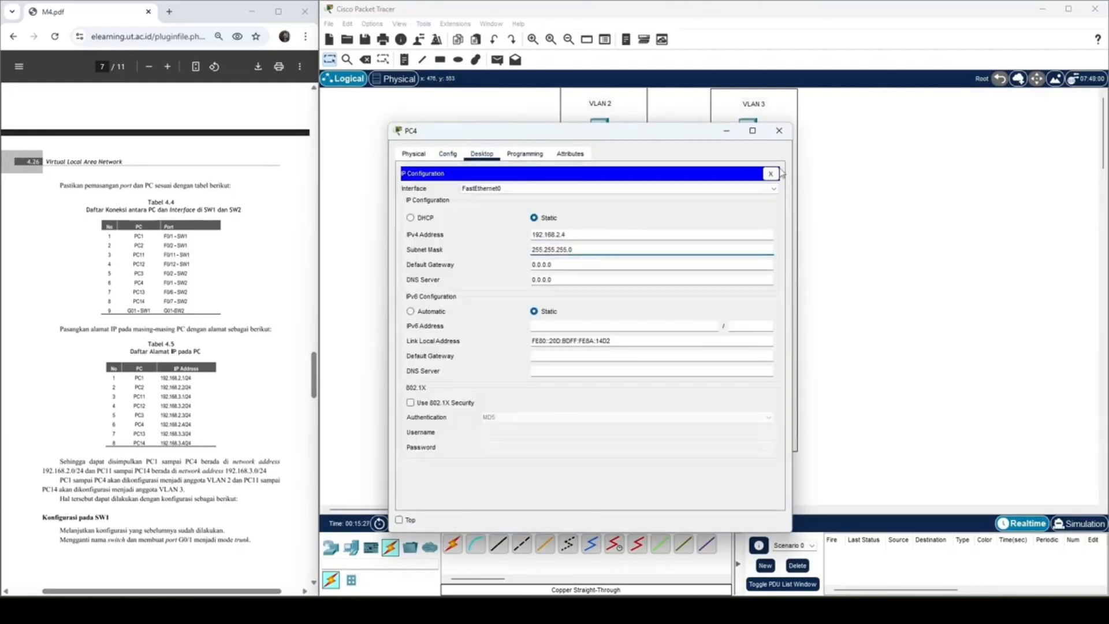
{"action": "left_click", "coordinate": [778, 131]}
Step: Move PC2 and PC1 to the 192.168.2.0/24 network by replacing their IPv4 addresses
{"action": "left_click", "coordinate": [596, 226]}
{"action": "left_click", "coordinate": [445, 198]}
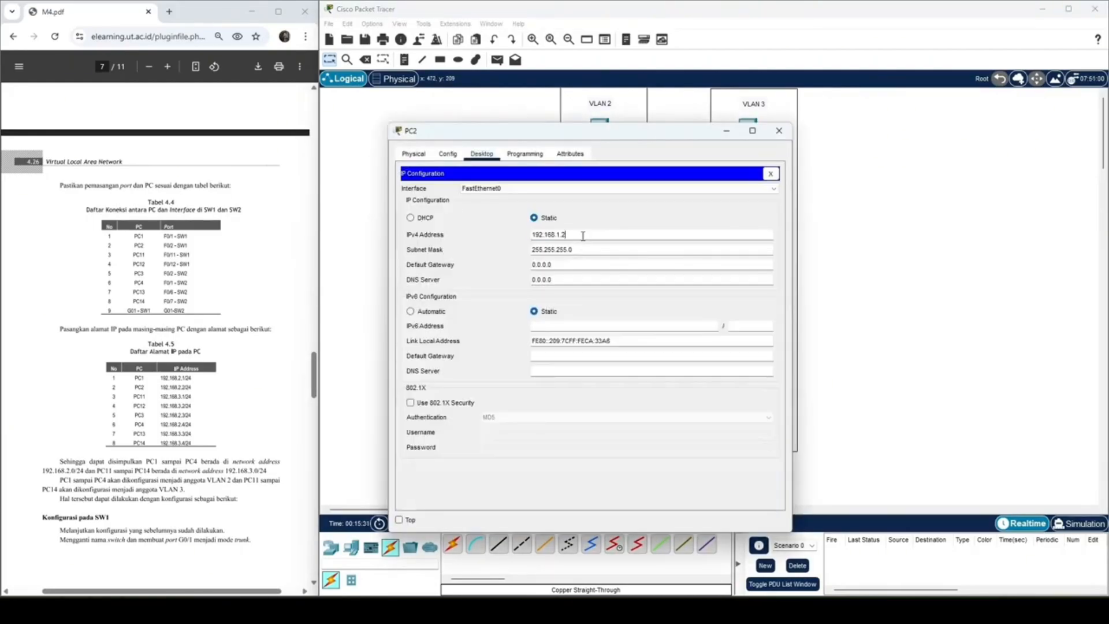
{"action": "left_click", "coordinate": [779, 130]}
{"action": "left_click", "coordinate": [598, 141]}
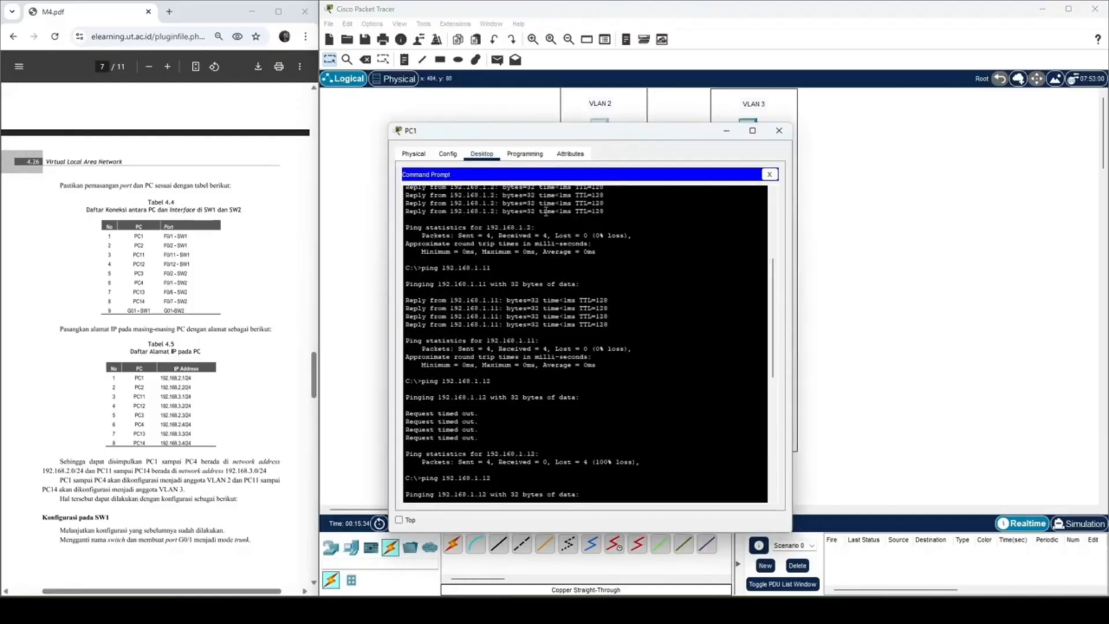
{"action": "left_click", "coordinate": [481, 154]}
{"action": "left_click", "coordinate": [434, 208]}
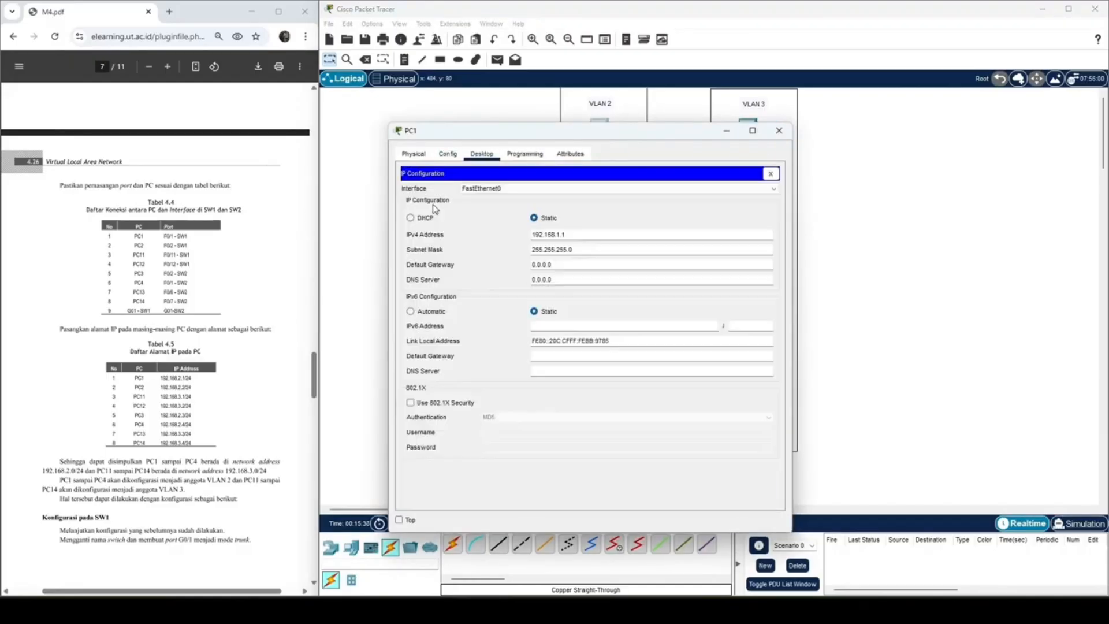
{"action": "double_click", "coordinate": [577, 236]}
{"action": "type", "text": "192.168.2.3"}
{"action": "left_click", "coordinate": [778, 130]}
Step: Set PC11's IPv4 address to 192.168.3.1, as listed in Tabel 4.5
{"action": "left_click", "coordinate": [748, 130]}
{"action": "left_click", "coordinate": [434, 204]}
{"action": "double_click", "coordinate": [563, 236]}
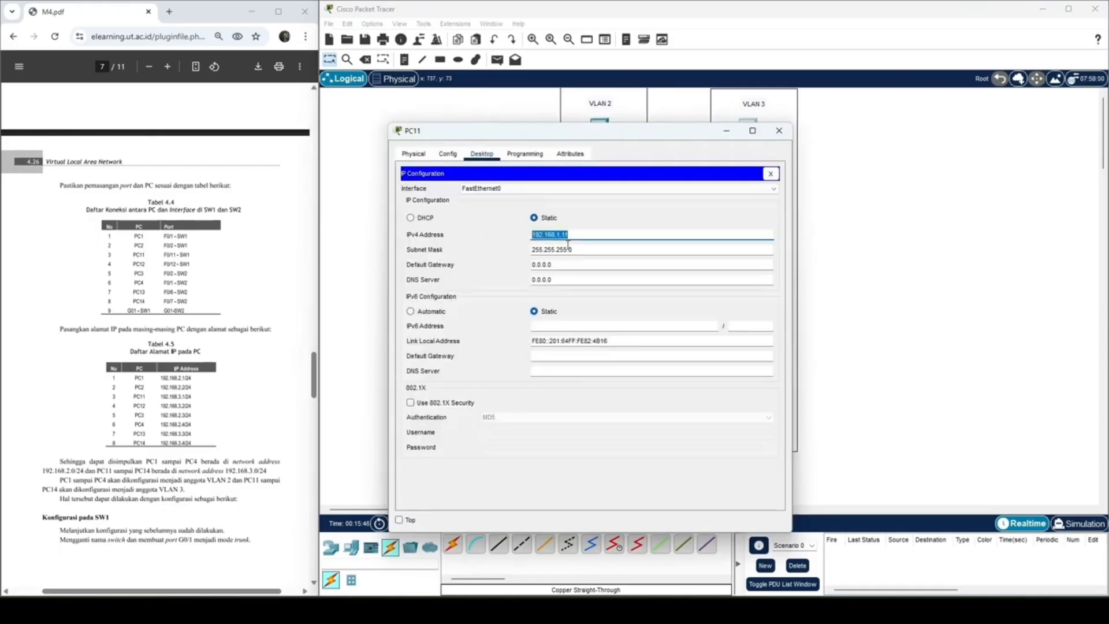
{"action": "type", "text": "192.168"}
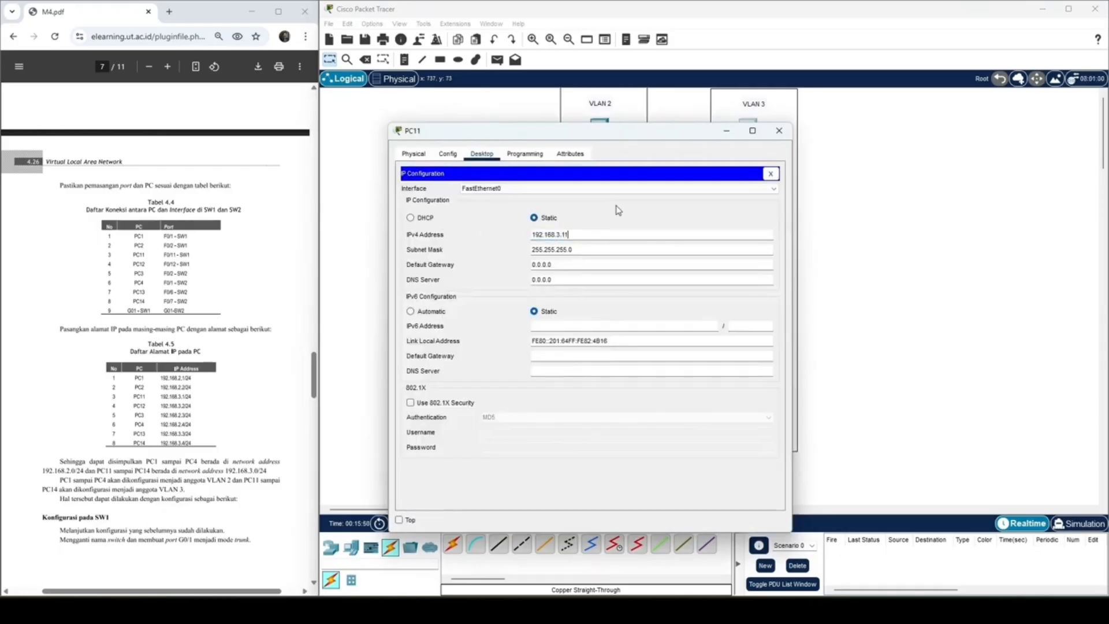
{"action": "double_click", "coordinate": [577, 237]}
{"action": "key", "text": "ctrl+c"}
{"action": "left_click", "coordinate": [779, 131]}
Step: Set PC12's IPv4 address to 192.168.3.2 by pasting the PC11 address and changing its last digit
{"action": "double_click", "coordinate": [596, 254]}
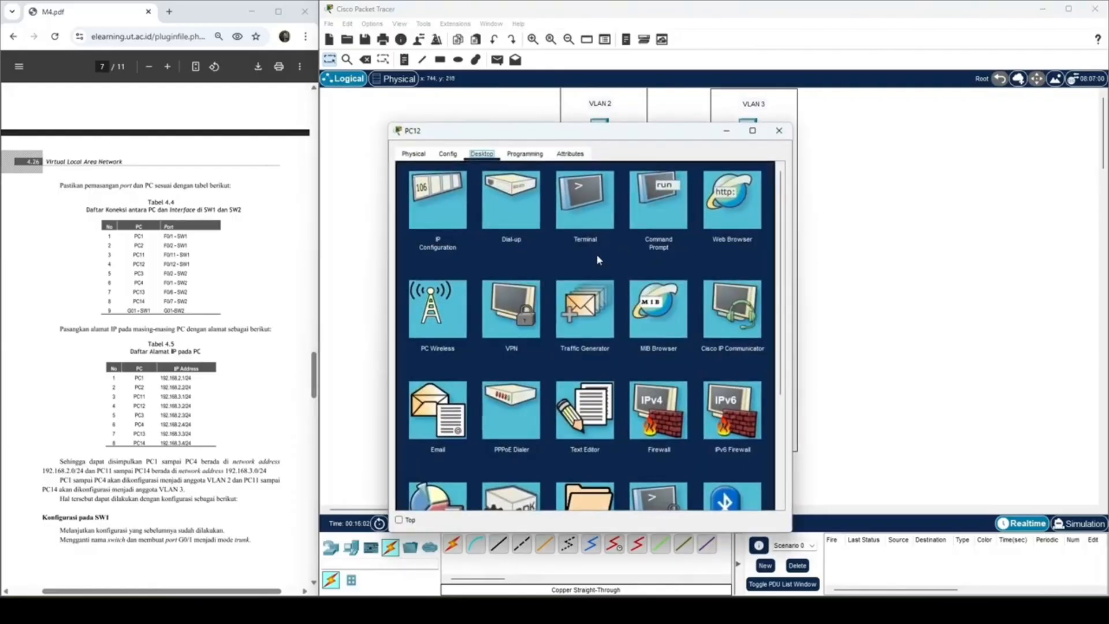
{"action": "left_click", "coordinate": [419, 208]}
{"action": "double_click", "coordinate": [585, 236]}
{"action": "key", "text": "ctrl+v"}
{"action": "key", "text": "BackSpace"}
{"action": "type", "text": "2"}
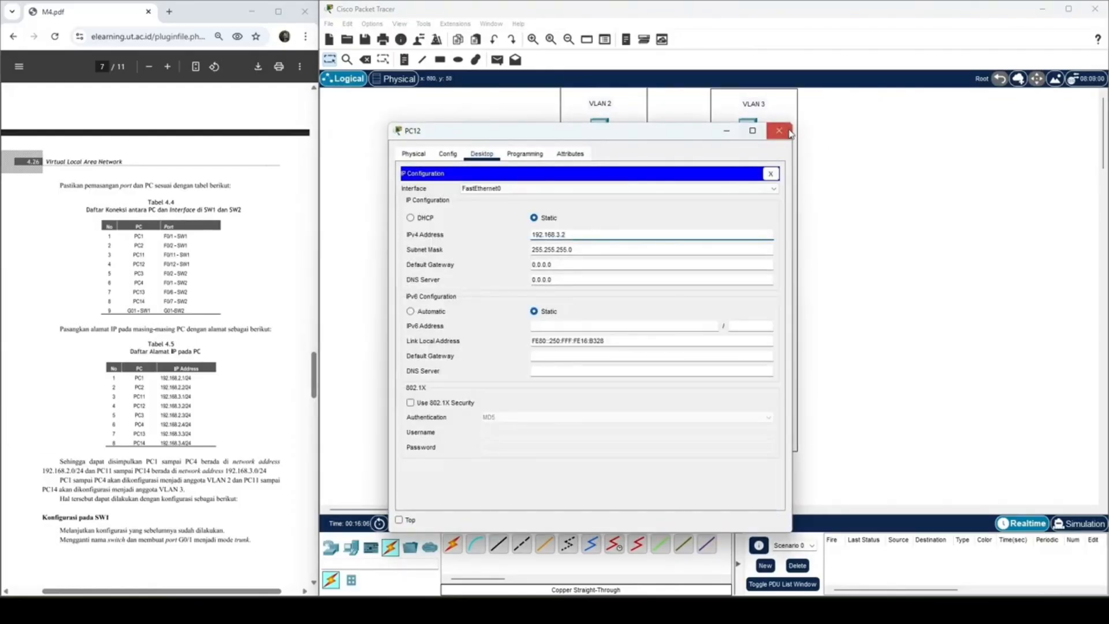
{"action": "left_click", "coordinate": [789, 132]}
Step: Set PC13's static IPv4 address to 192.168.3.3 with the default subnet mask
{"action": "double_click", "coordinate": [748, 295]}
{"action": "left_click", "coordinate": [481, 154]}
{"action": "left_click", "coordinate": [441, 198]}
{"action": "left_click", "coordinate": [569, 237]}
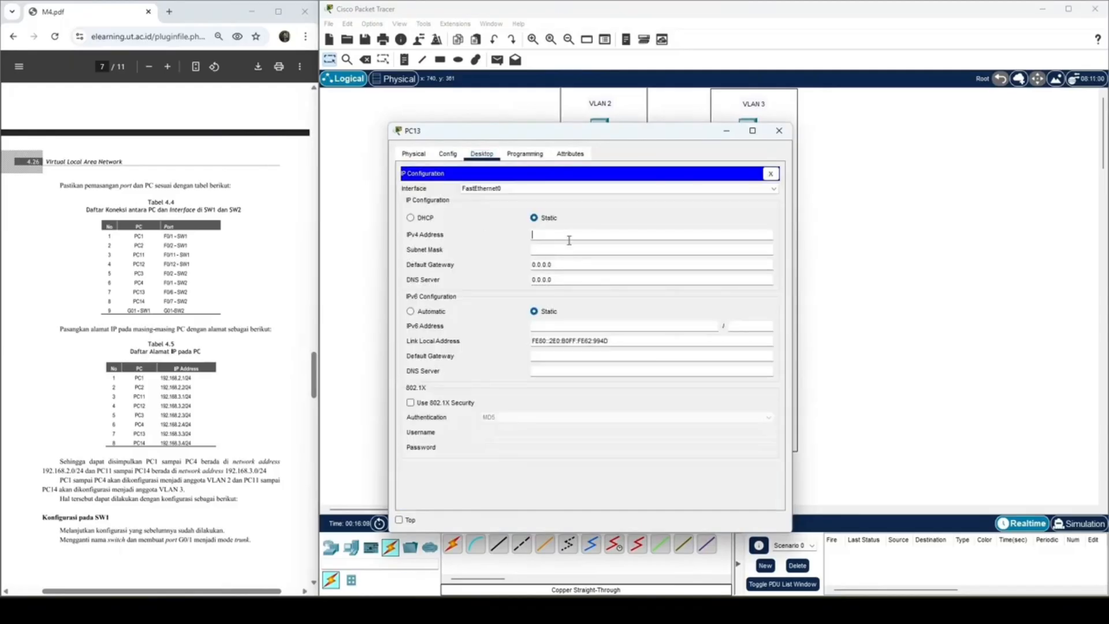
{"action": "key", "text": "ctrl+v"}
{"action": "key", "text": "BackSpace"}
{"action": "type", "text": "3"}
{"action": "left_click", "coordinate": [582, 248]}
{"action": "left_click", "coordinate": [779, 131]}
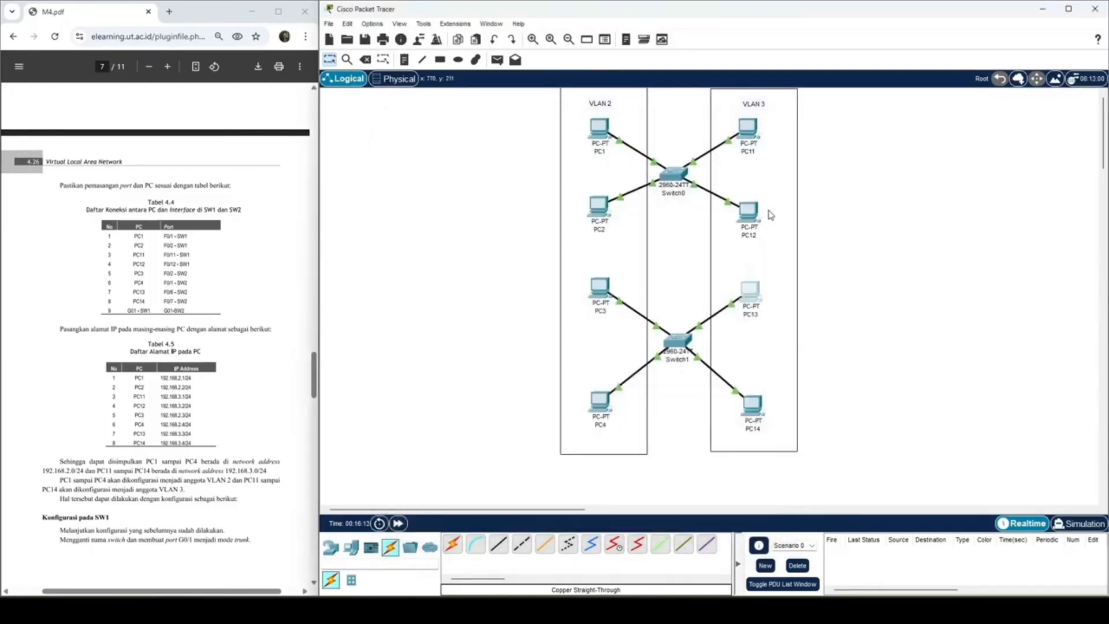
Step: Set PC14's static IPv4 address to 192.168.3.4 with the default subnet mask 255.255.255.0
{"action": "double_click", "coordinate": [752, 404]}
{"action": "left_click", "coordinate": [481, 153]}
{"action": "left_click", "coordinate": [441, 188]}
{"action": "left_click", "coordinate": [580, 239]}
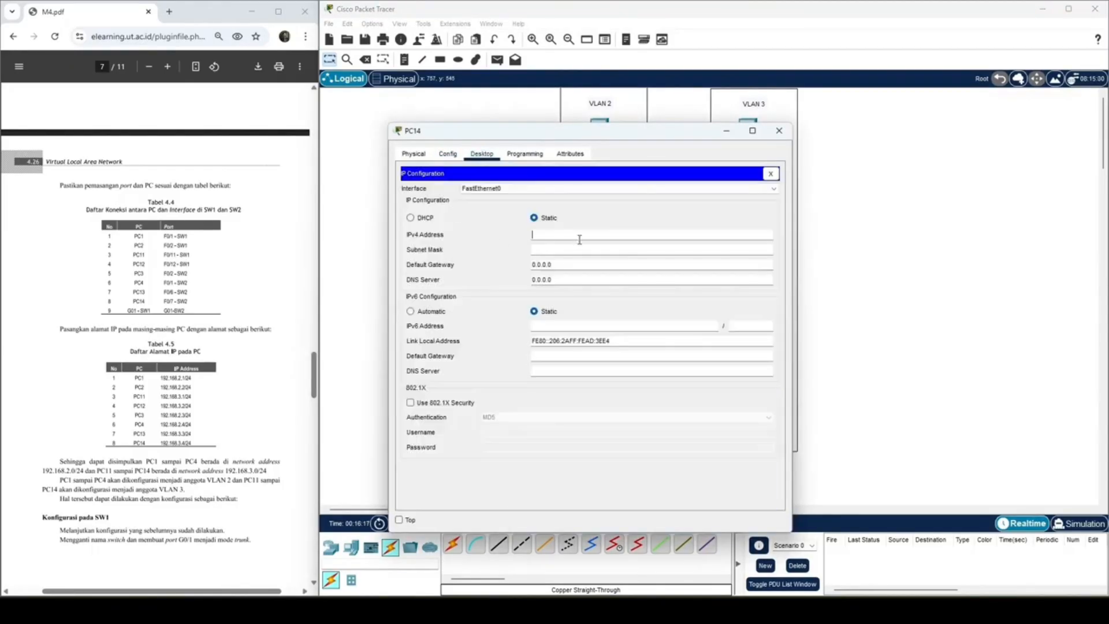
{"action": "key", "text": "ctrl+v"}
{"action": "type", "text": "4"}
{"action": "left_click", "coordinate": [582, 249]}
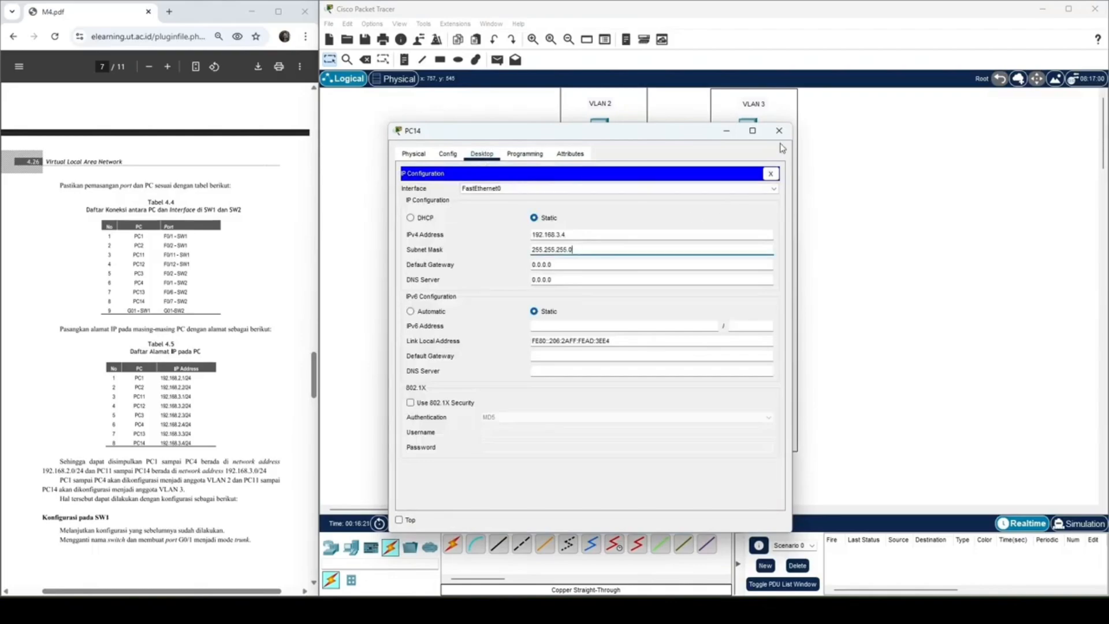
{"action": "left_click", "coordinate": [779, 131]}
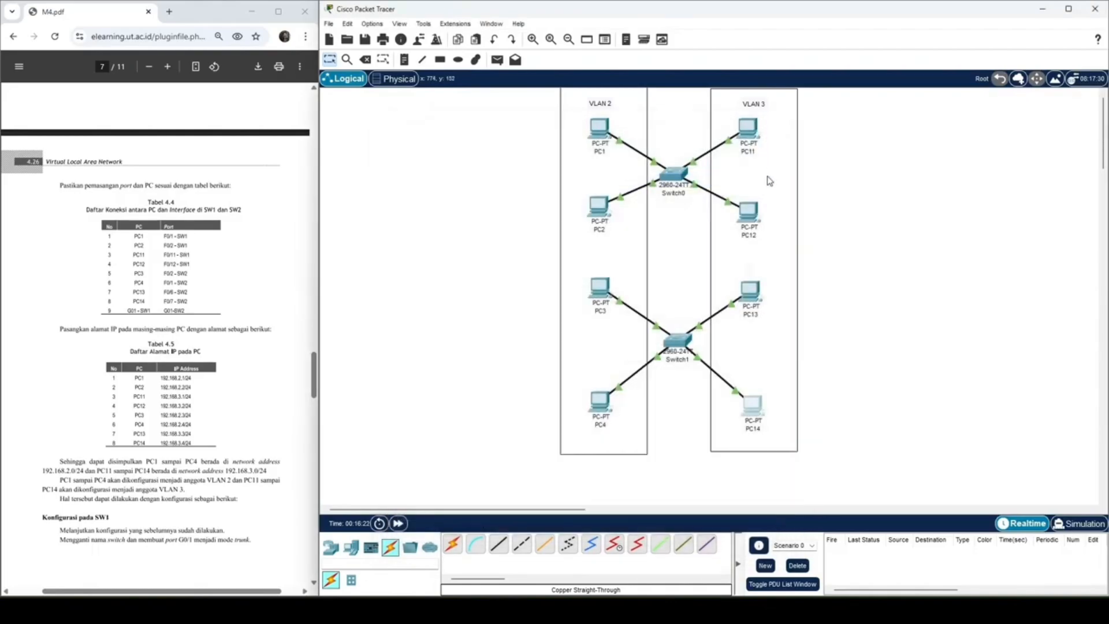
Step: Connect GigabitEthernet0/1 on Switch0 to GigabitEthernet0/1 on Switch1 with a copper cross-over cable
{"action": "left_click", "coordinate": [522, 543]}
{"action": "left_click", "coordinate": [675, 177]}
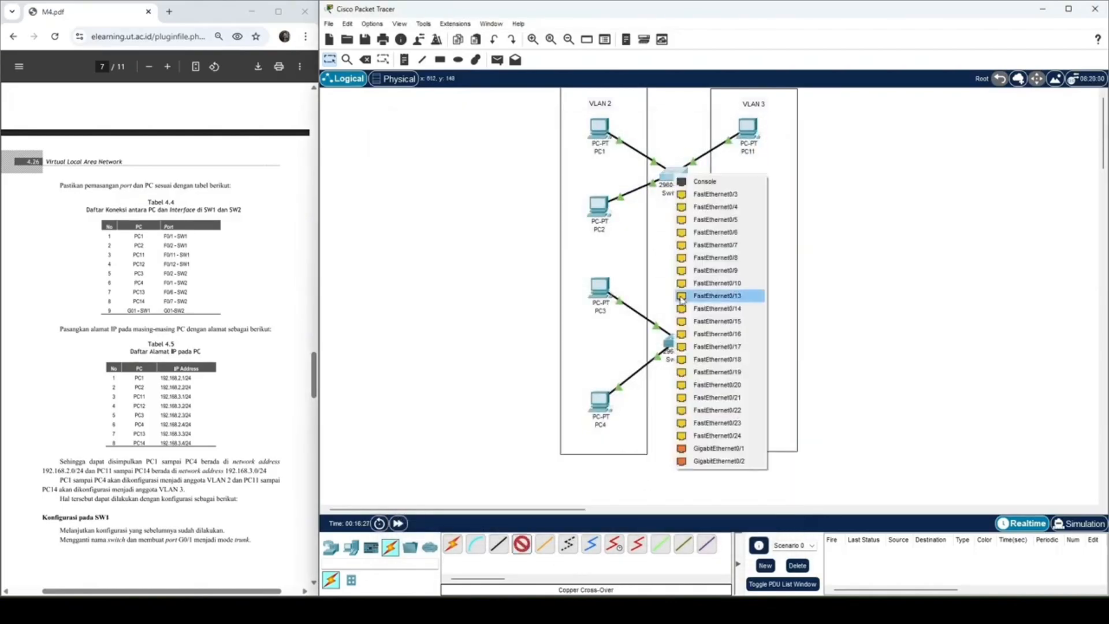
{"action": "left_click", "coordinate": [706, 448]}
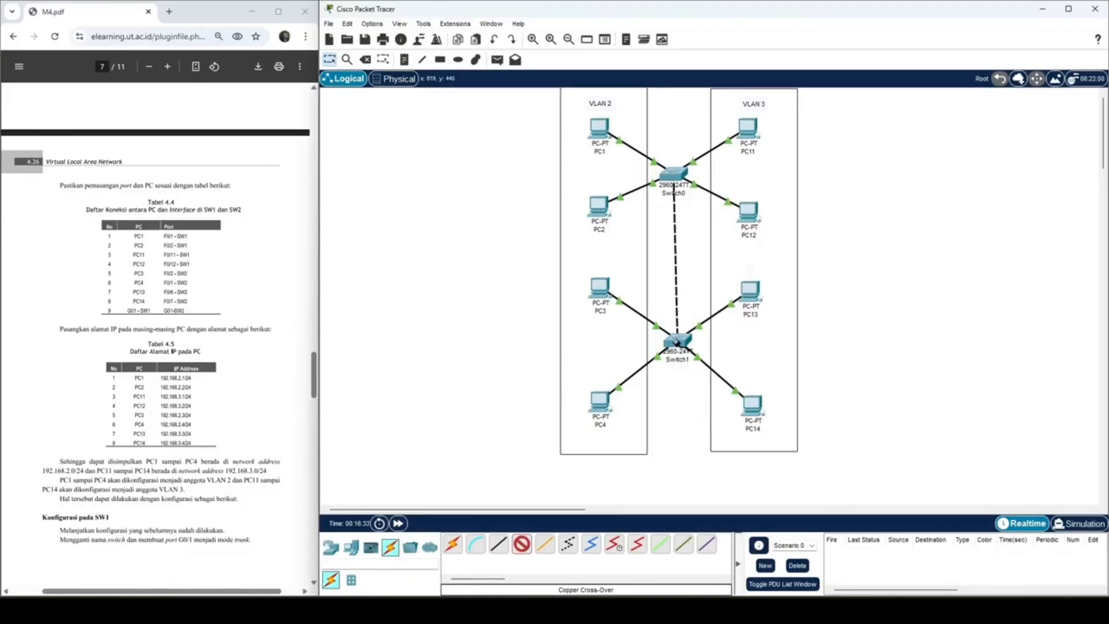
{"action": "left_click", "coordinate": [676, 341]}
{"action": "left_click", "coordinate": [716, 320]}
Step: Following the module's SW1 configuration, enter global configuration mode on Switch0 and set its hostname to SW1
{"action": "scroll", "coordinate": [194, 426], "scroll_direction": "down", "scroll_amount": 2}
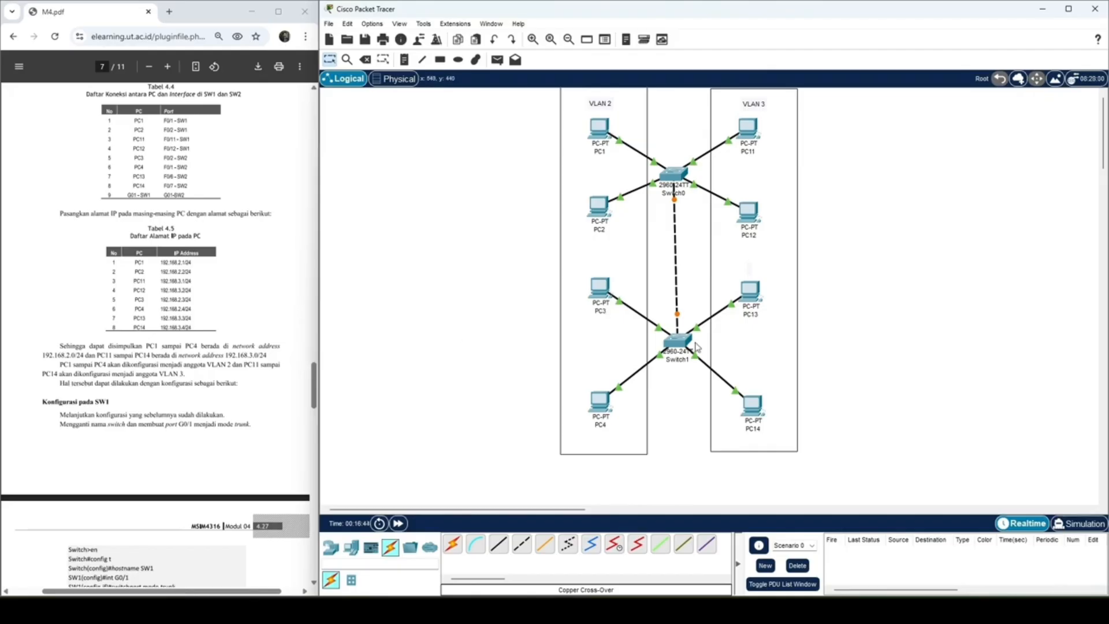
{"action": "scroll", "coordinate": [188, 328], "scroll_direction": "down", "scroll_amount": 4}
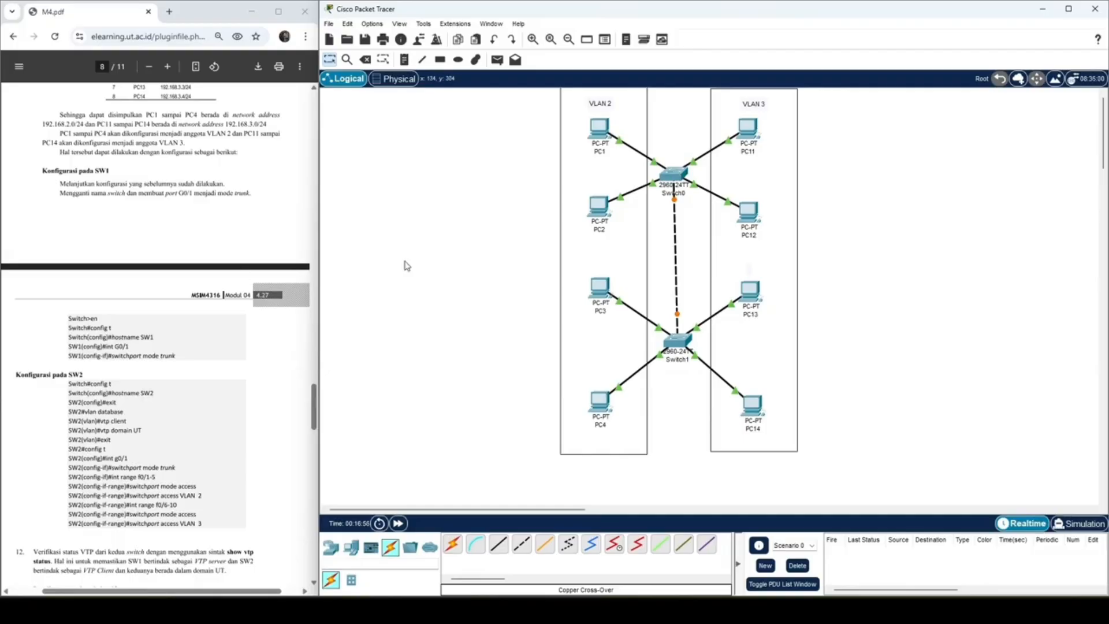
{"action": "left_click", "coordinate": [674, 174]}
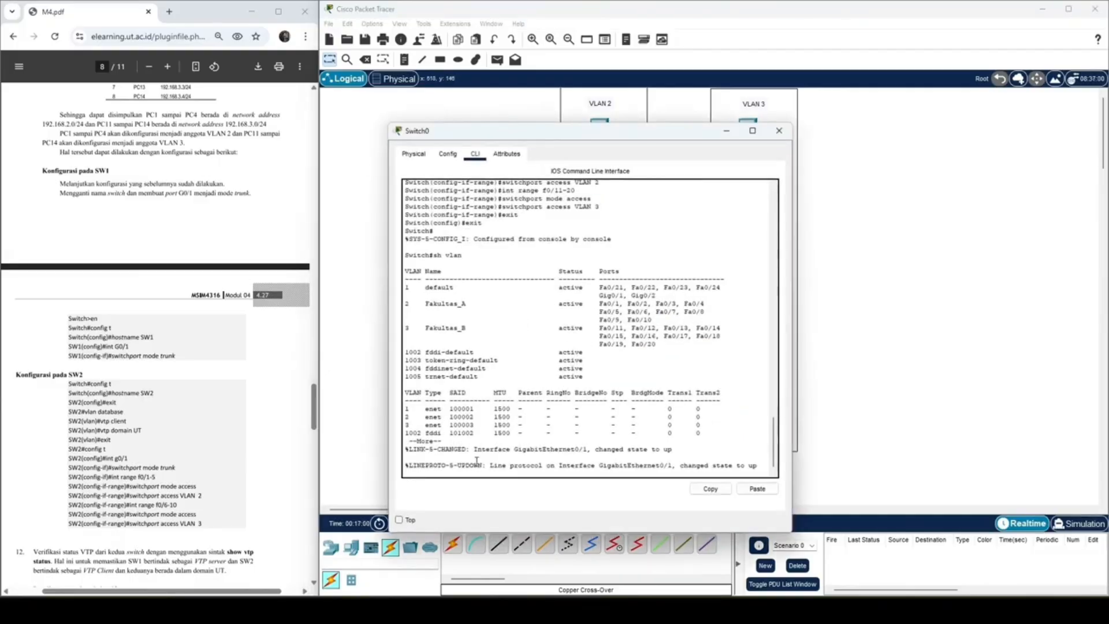
{"action": "key", "text": "space"}
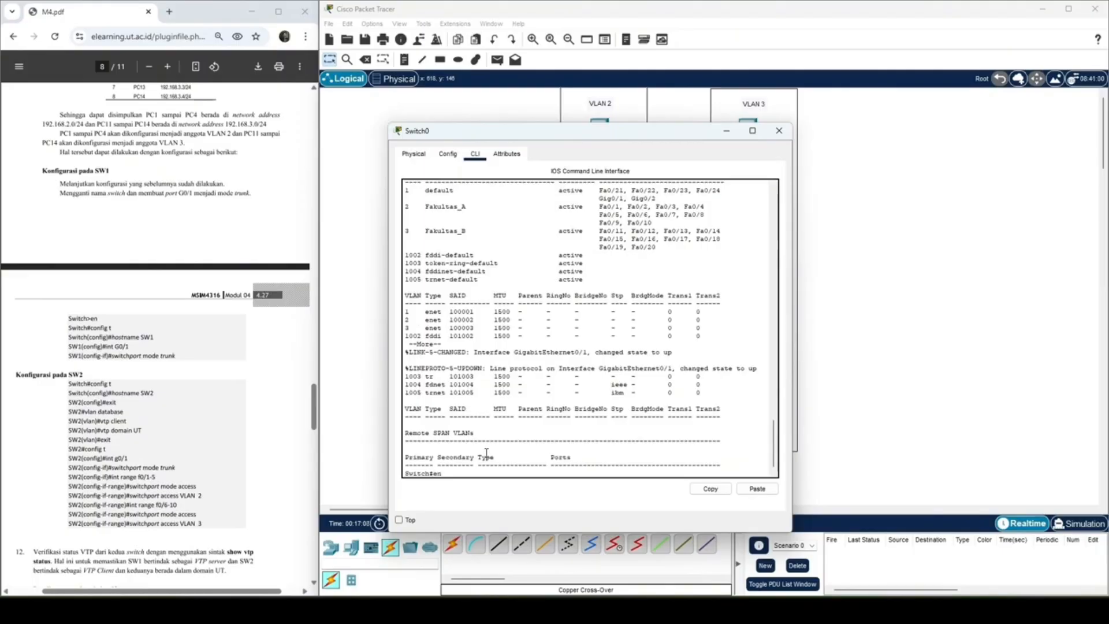
{"action": "type", "text": "en"}
{"action": "key", "text": "Return"}
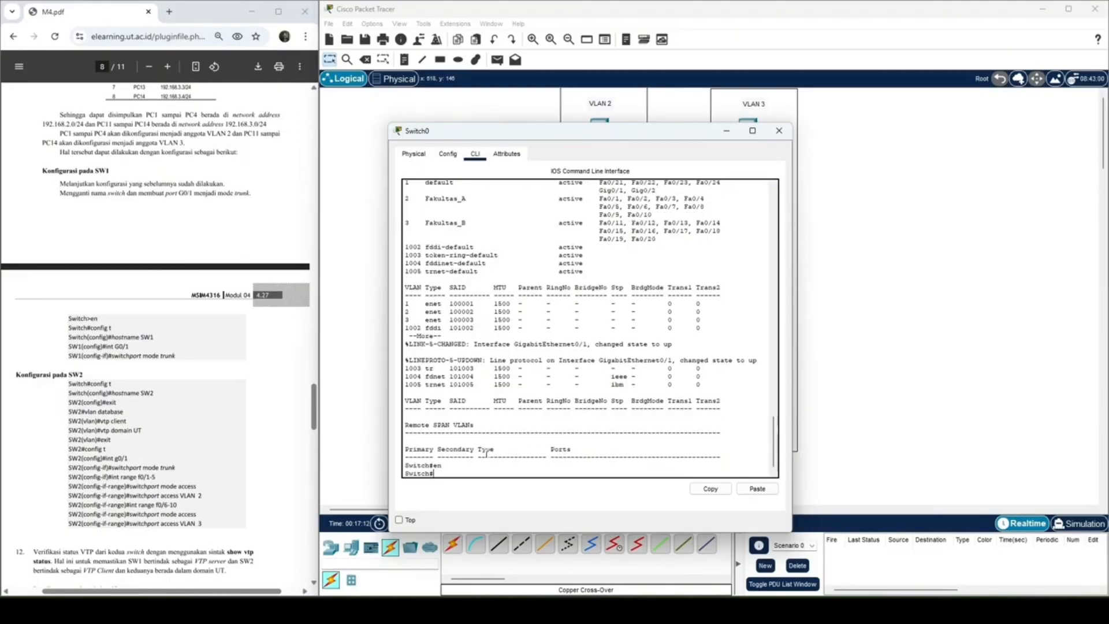
{"action": "type", "text": "config t"}
{"action": "key", "text": "Return"}
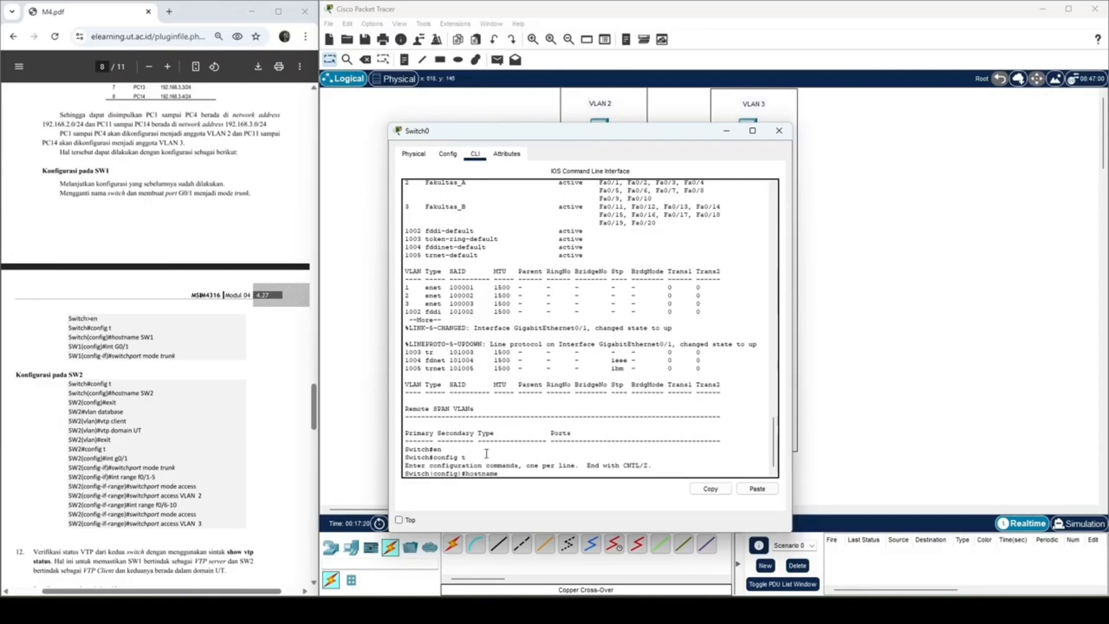
{"action": "key", "text": "Return"}
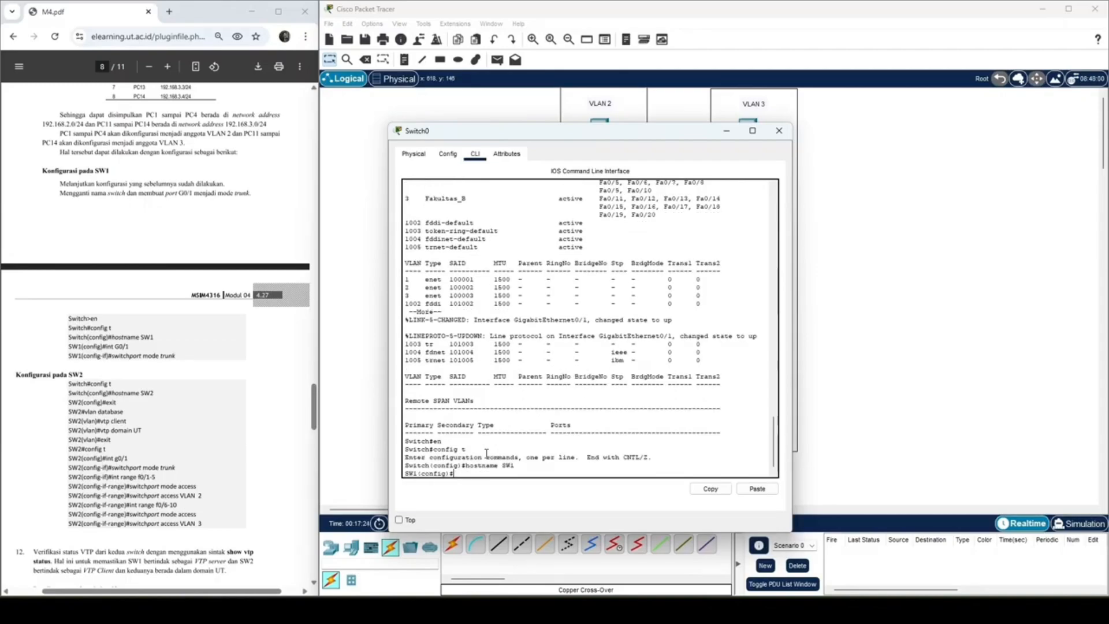
Step: Put SW1's interface G0/1 into trunk mode with switchport mode trunk
{"action": "type", "text": "int G"}
{"action": "left_click_drag", "start_coordinate": [638, 134], "coordinate": [667, 130]}
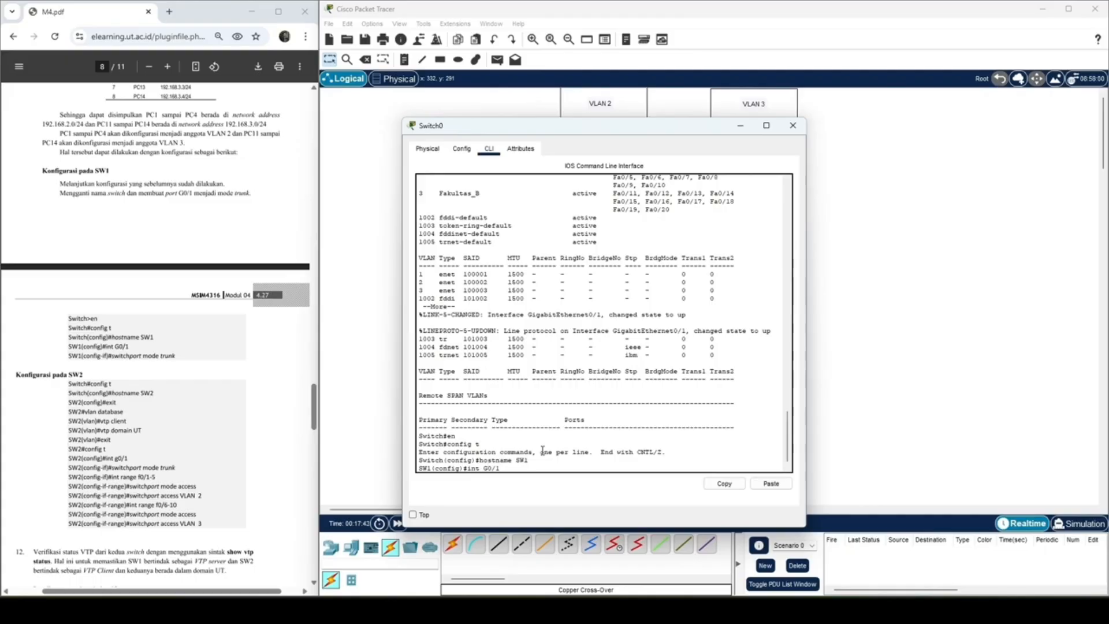
{"action": "key", "text": "Return"}
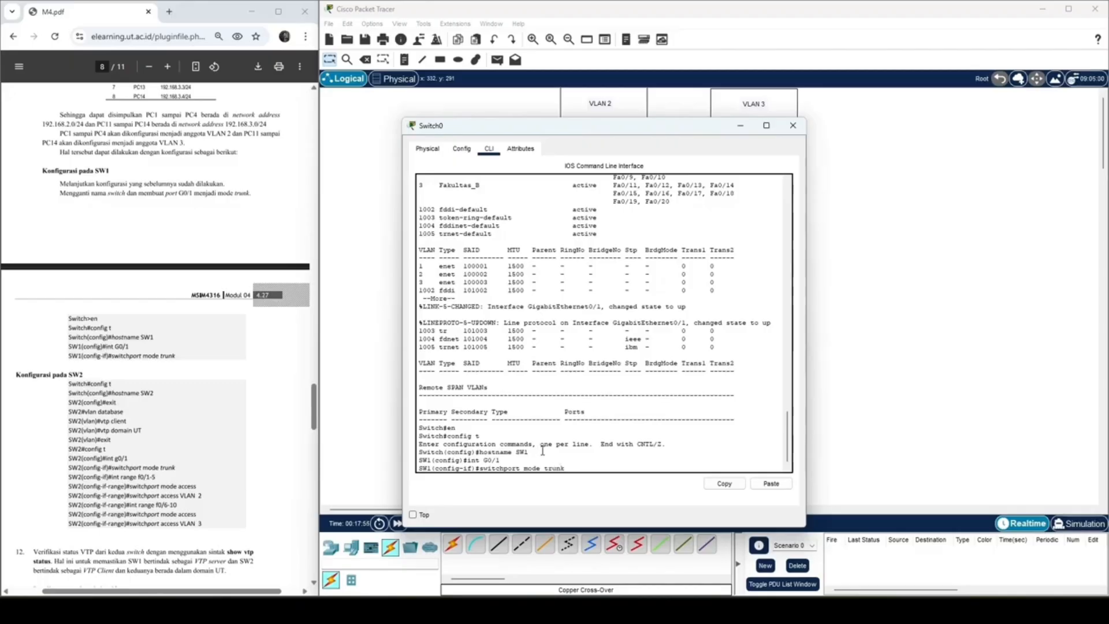
{"action": "key", "text": "Return"}
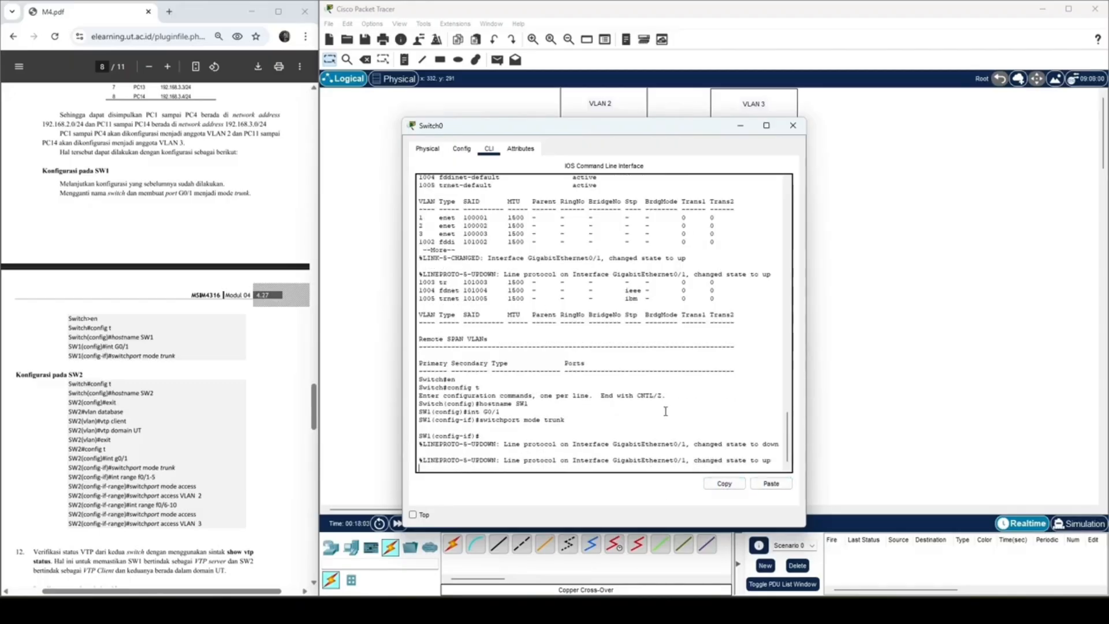
Step: Exit SW1's interface and global configuration modes and close the switch's window
{"action": "type", "text": "ecit"}
{"action": "key", "text": "Return"}
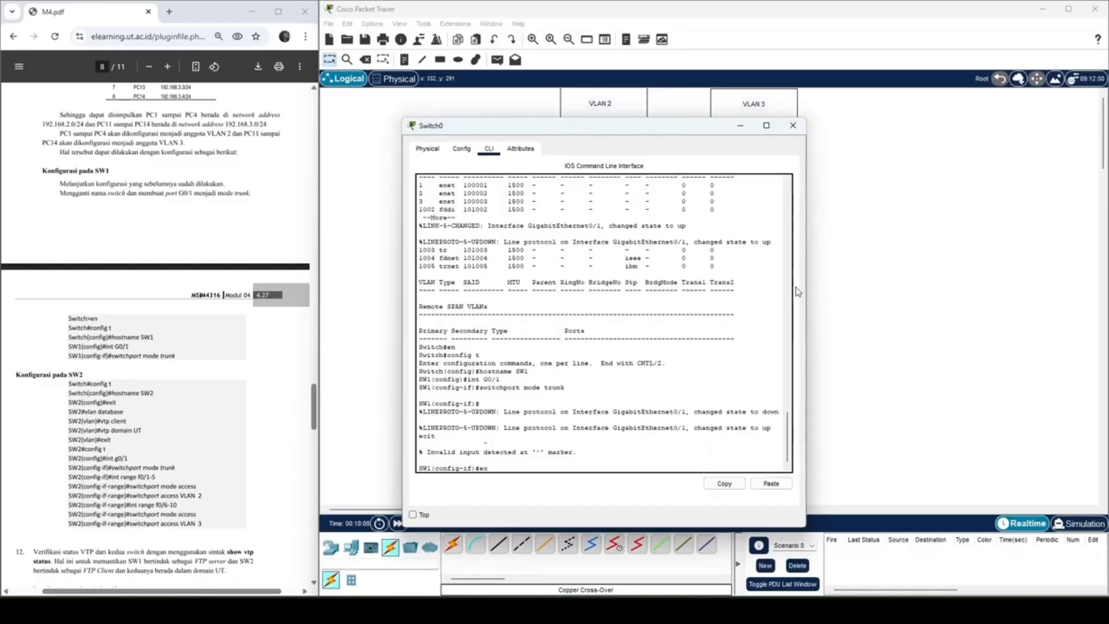
{"action": "type", "text": "exit"}
{"action": "key", "text": "Return"}
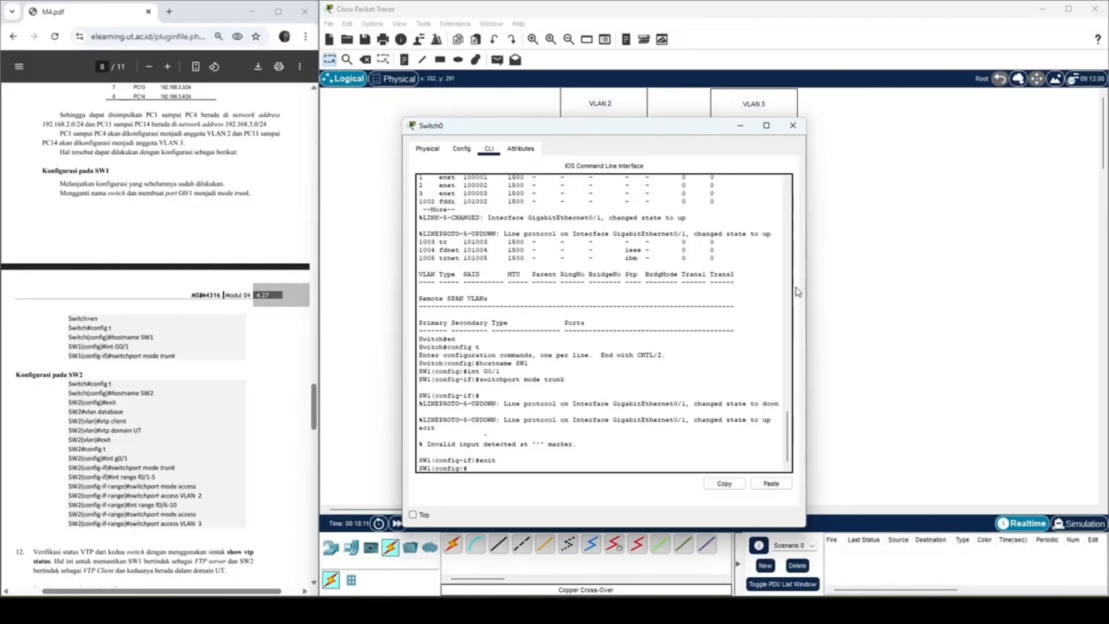
{"action": "type", "text": "en"}
{"action": "type", "text": "it"}
{"action": "key", "text": "Return"}
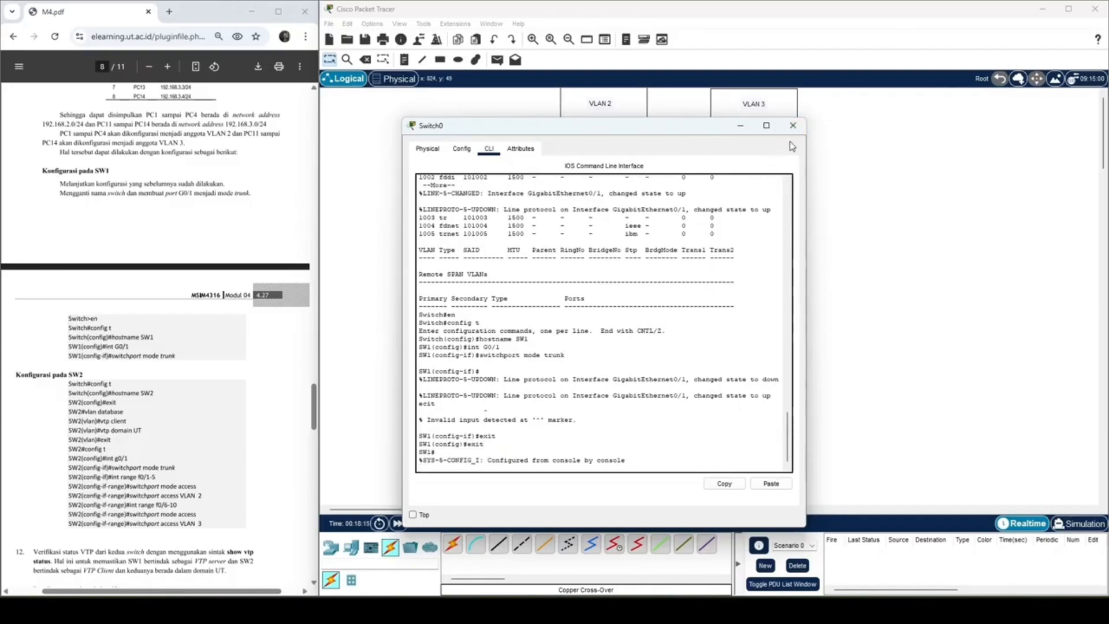
{"action": "left_click", "coordinate": [772, 127]}
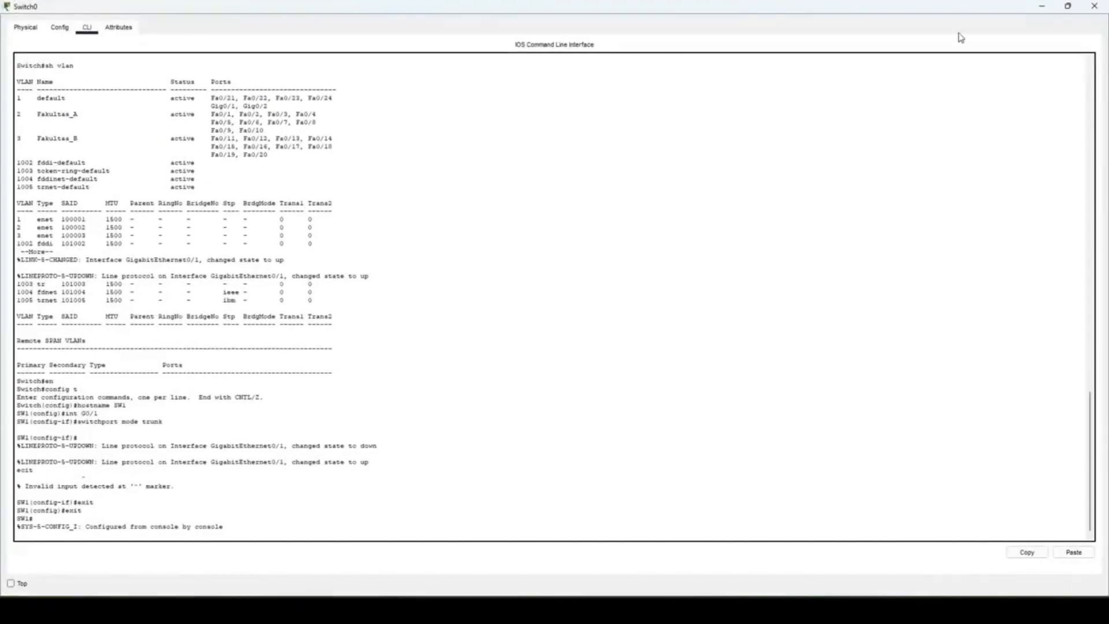
{"action": "left_click", "coordinate": [1064, 7]}
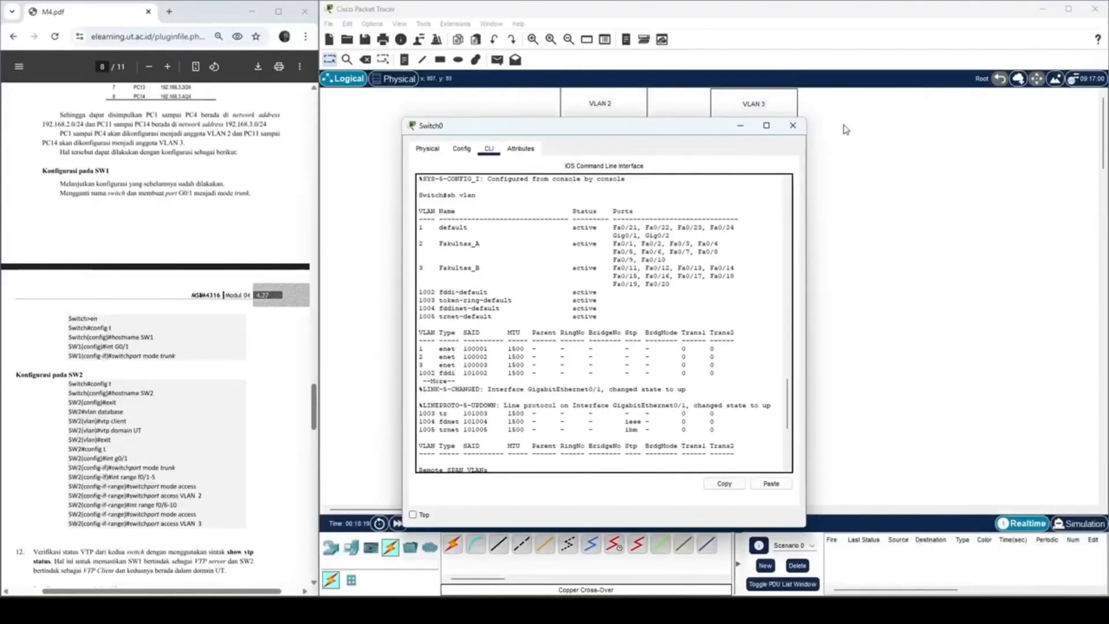
{"action": "left_click", "coordinate": [792, 123]}
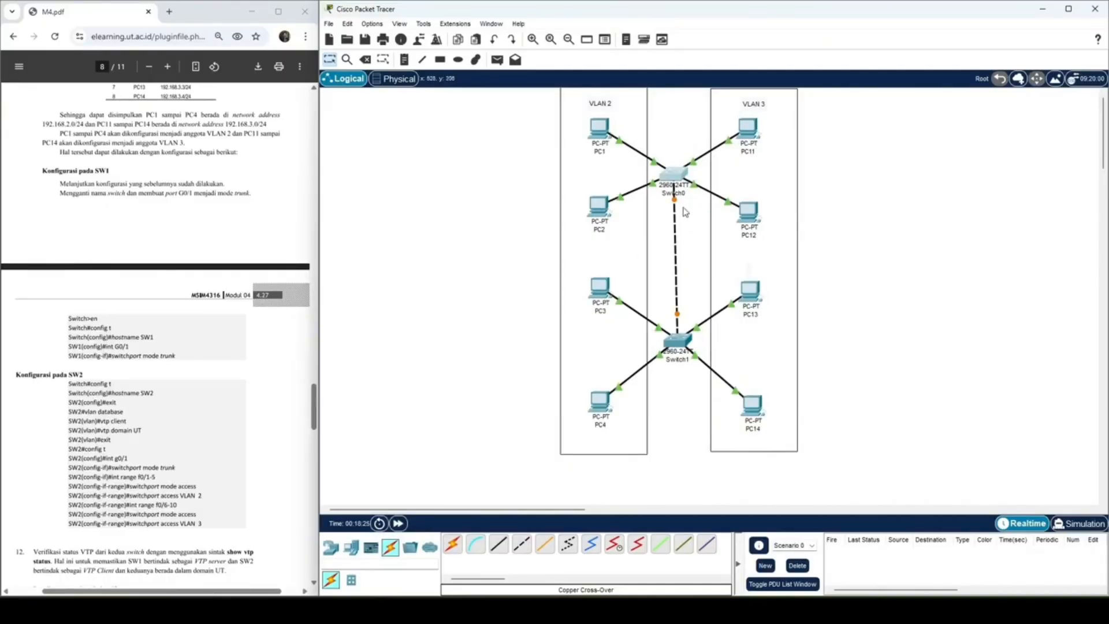
Step: Review Switch0's command log and its global settings, including the hostname
{"action": "left_click", "coordinate": [674, 175]}
{"action": "left_click", "coordinate": [774, 135]}
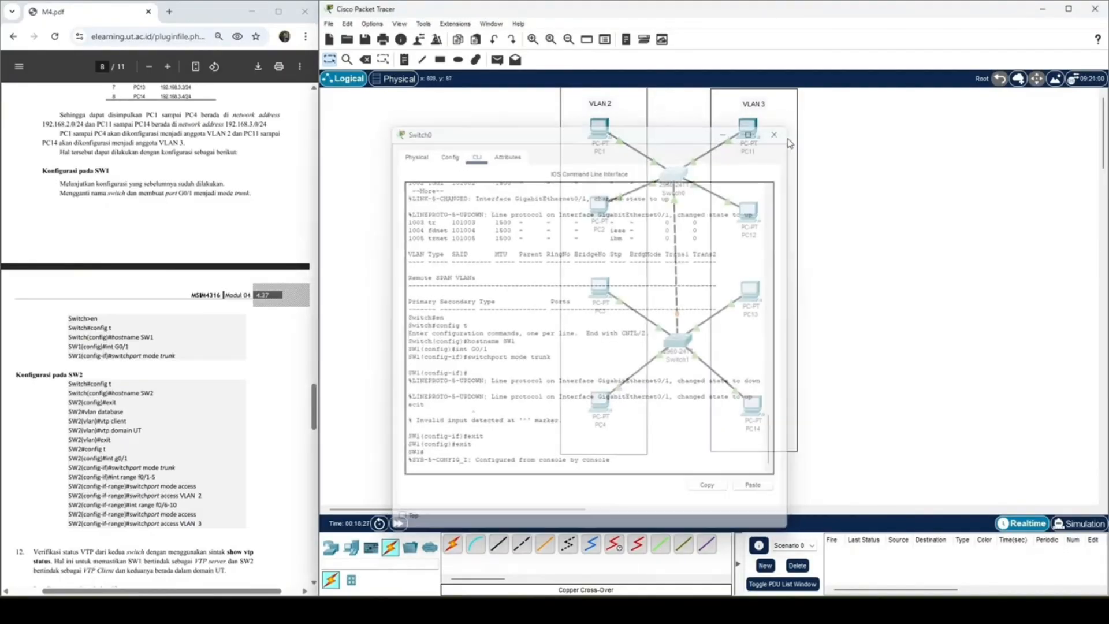
{"action": "left_click", "coordinate": [672, 181]}
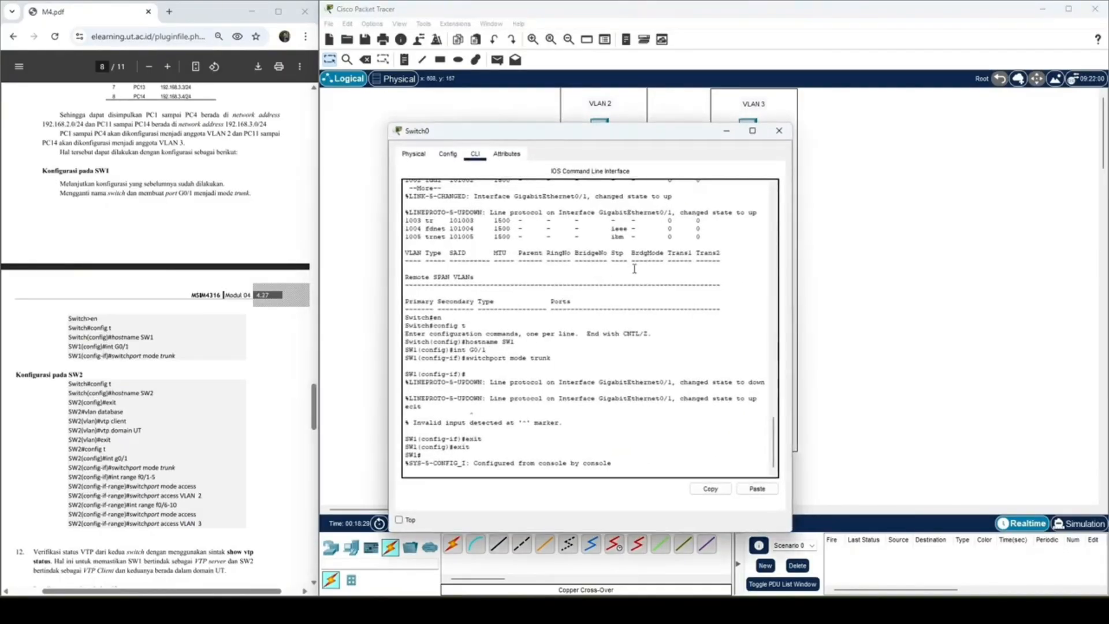
{"action": "left_click", "coordinate": [414, 154]}
{"action": "left_click", "coordinate": [448, 154]}
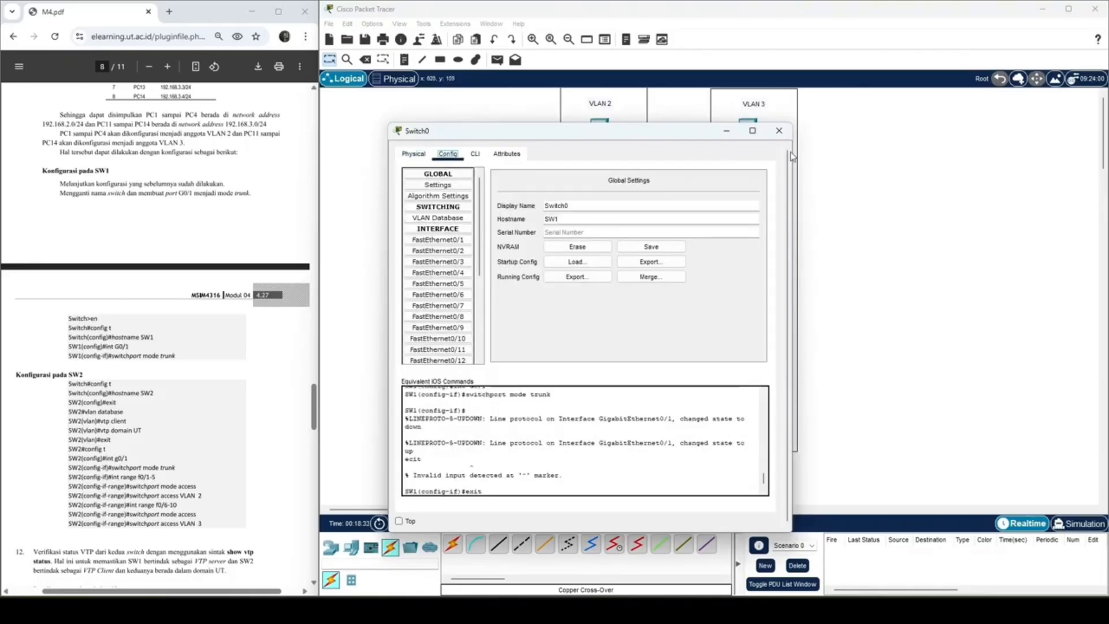
{"action": "left_click", "coordinate": [778, 130]}
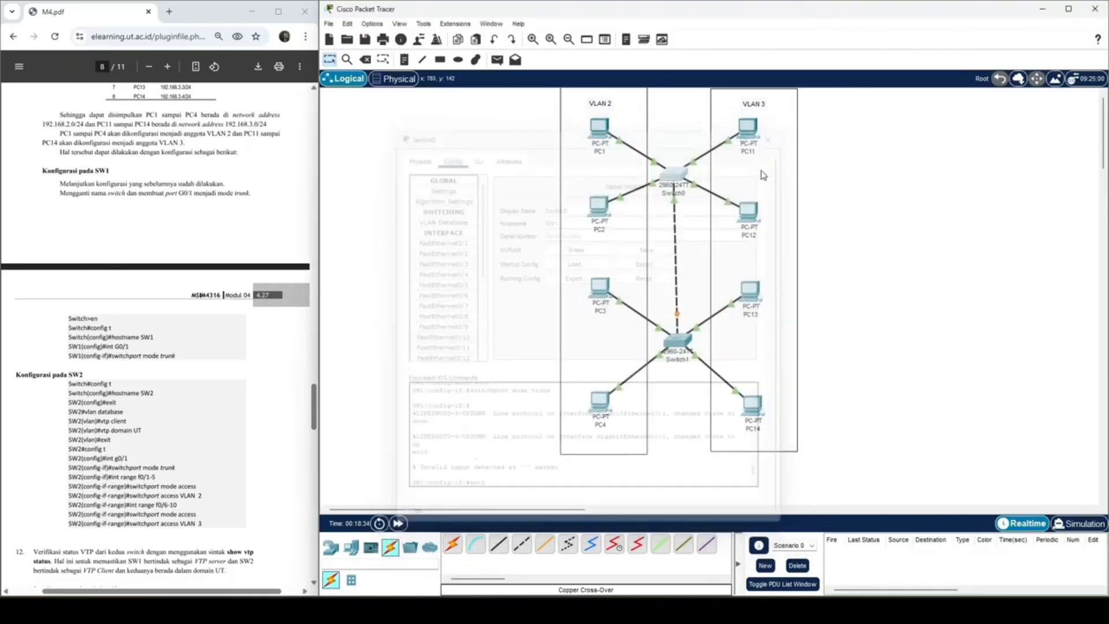
Step: Open Switch1's command line and enter global configuration mode with enable and config t
{"action": "left_click", "coordinate": [675, 341]}
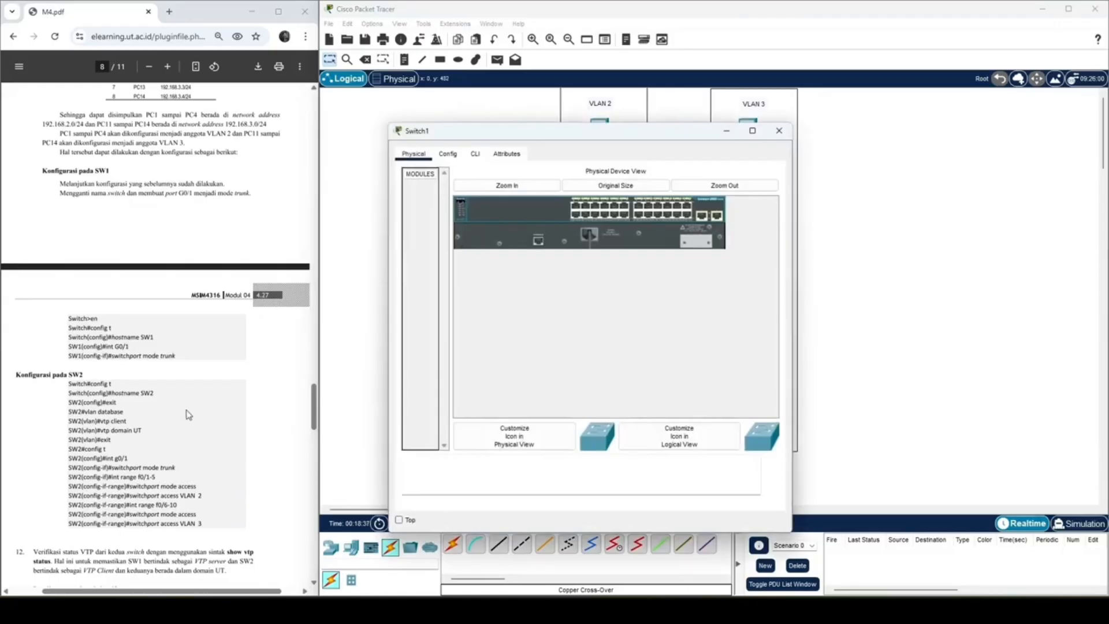
{"action": "scroll", "coordinate": [188, 414], "scroll_direction": "down", "scroll_amount": 1}
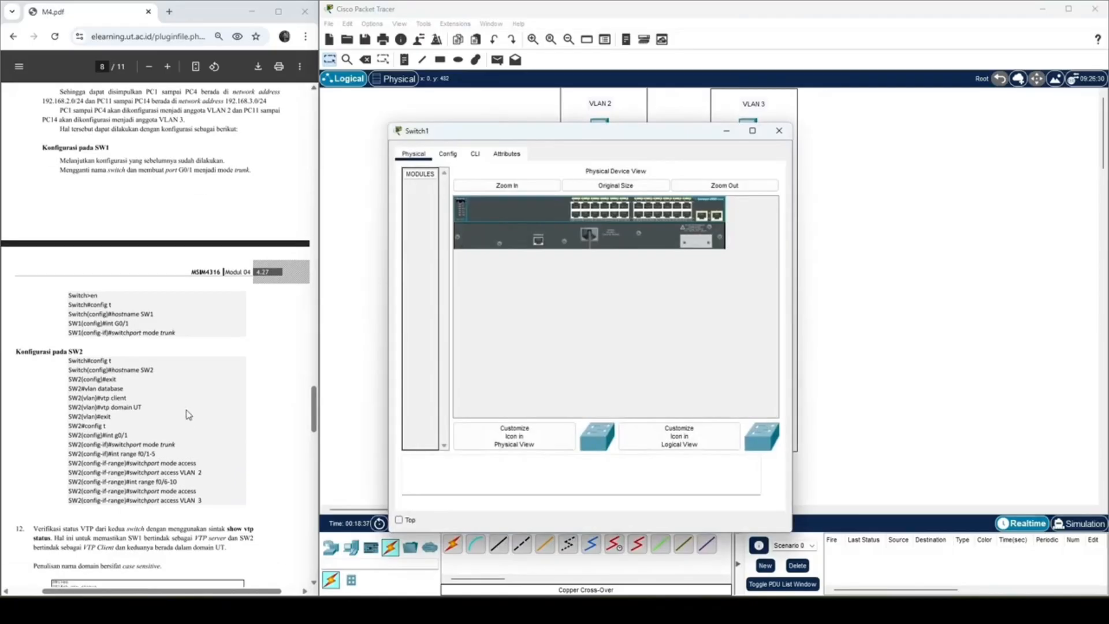
{"action": "left_click", "coordinate": [447, 153]}
{"action": "left_click", "coordinate": [475, 154]}
{"action": "key", "text": "Return"}
{"action": "key", "text": "Return"}
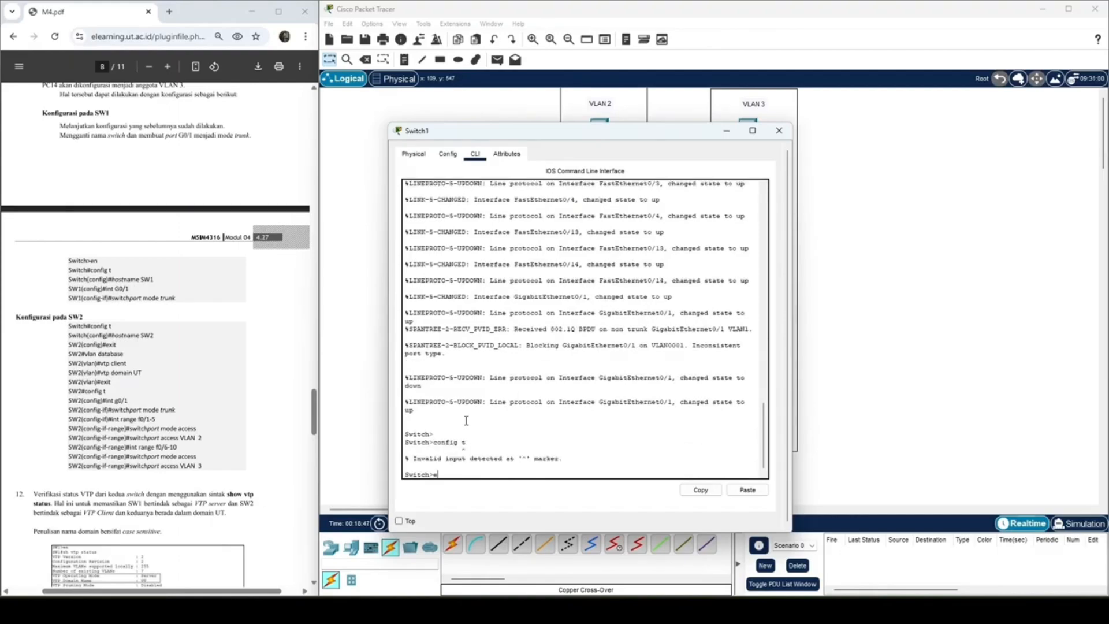
{"action": "type", "text": "nable"}
{"action": "key", "text": "Return"}
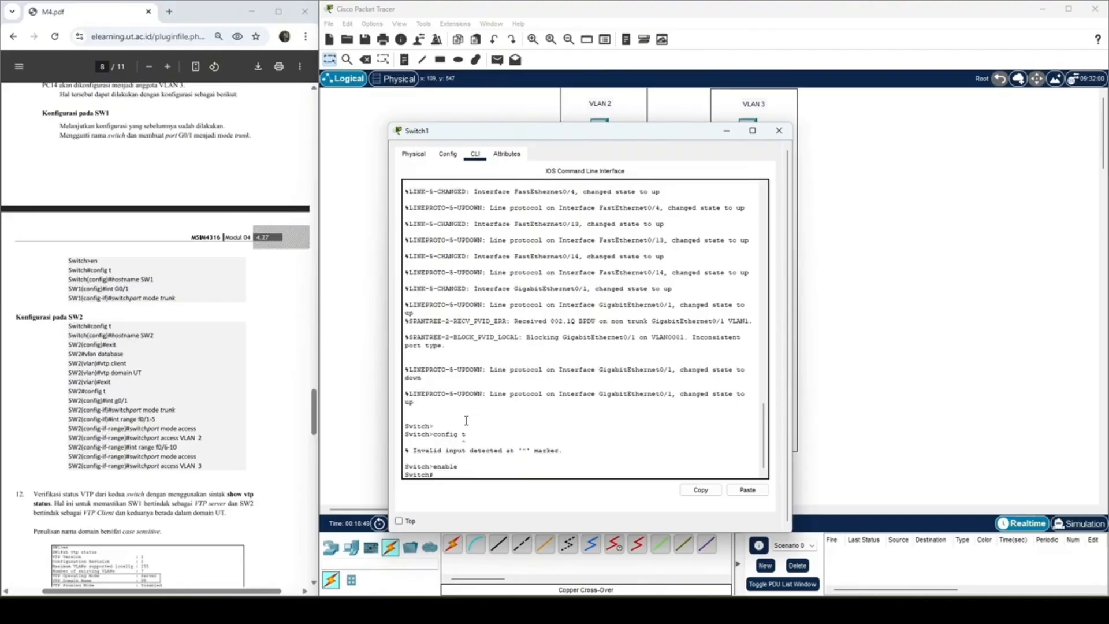
{"action": "type", "text": "config "}
{"action": "type", "text": "t"}
{"action": "key", "text": "Return"}
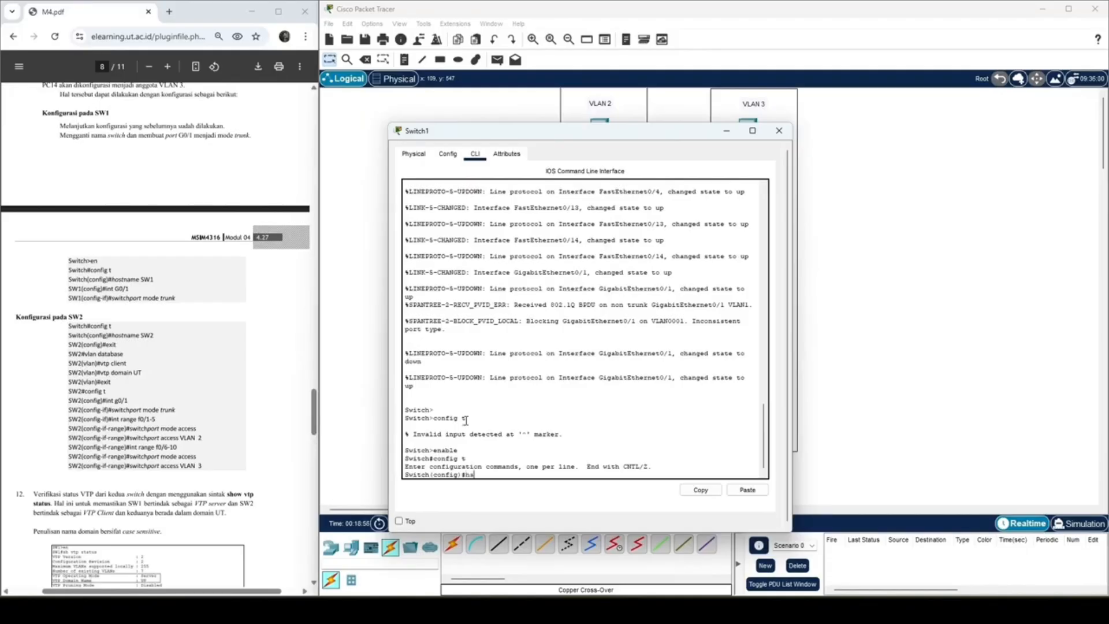
Step: Set Switch1's hostname to SW2
{"action": "type", "text": "hostname SW2"}
{"action": "key", "text": "Return"}
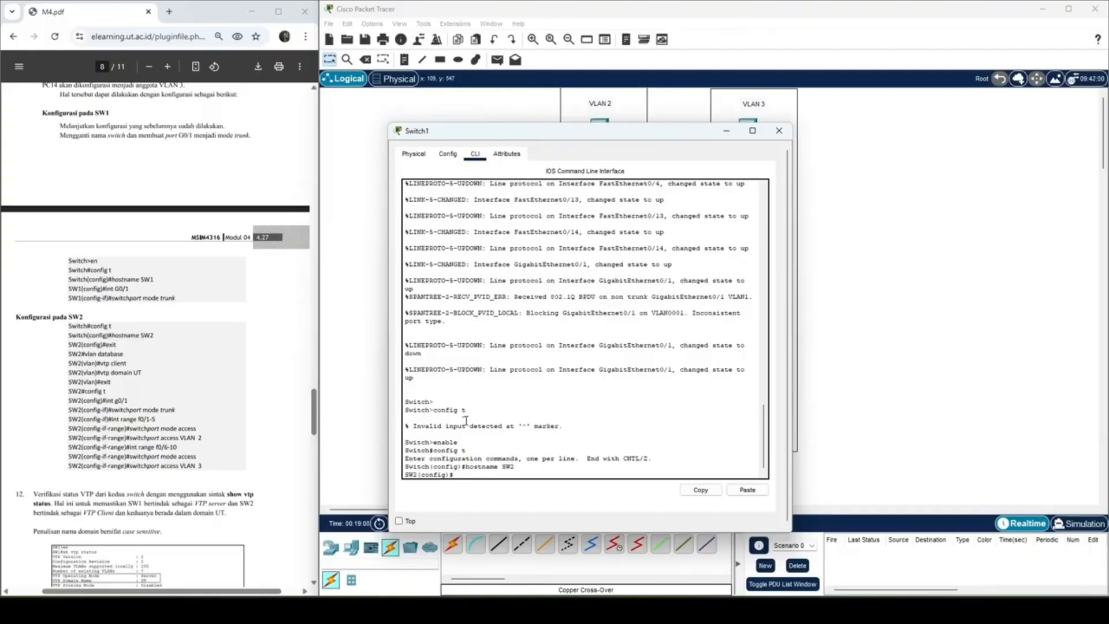
Step: Set SW2 to VTP client mode with the command vtp mode client
{"action": "type", "text": "vtp mode client"}
{"action": "key", "text": "Return"}
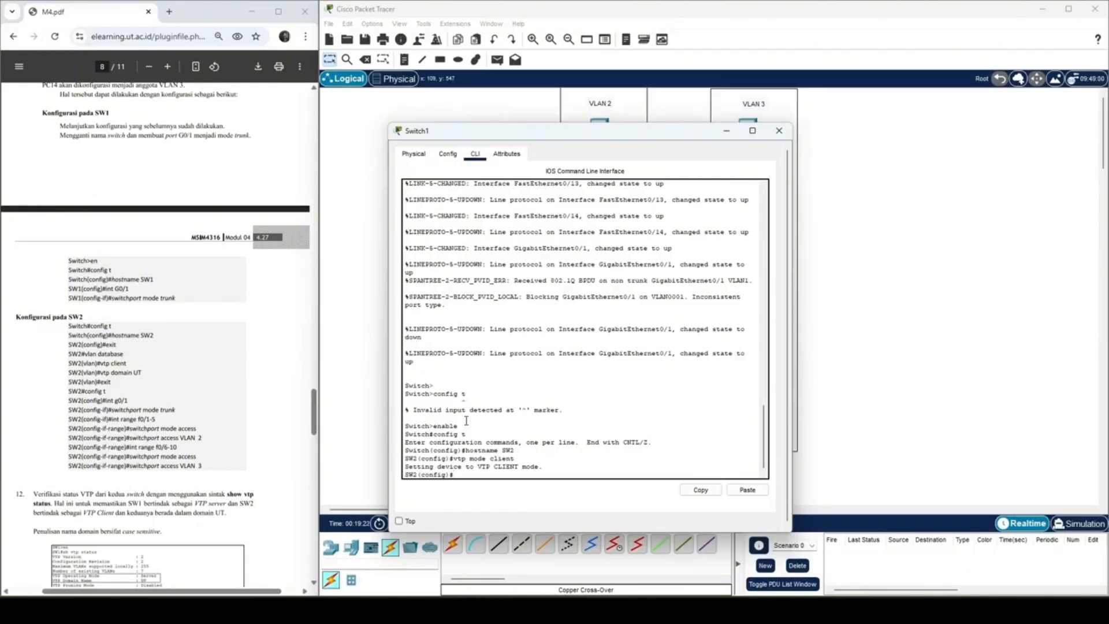
Step: Set SW2's VTP domain name to UT
{"action": "type", "text": "vtp domain UT"}
{"action": "key", "text": "Return"}
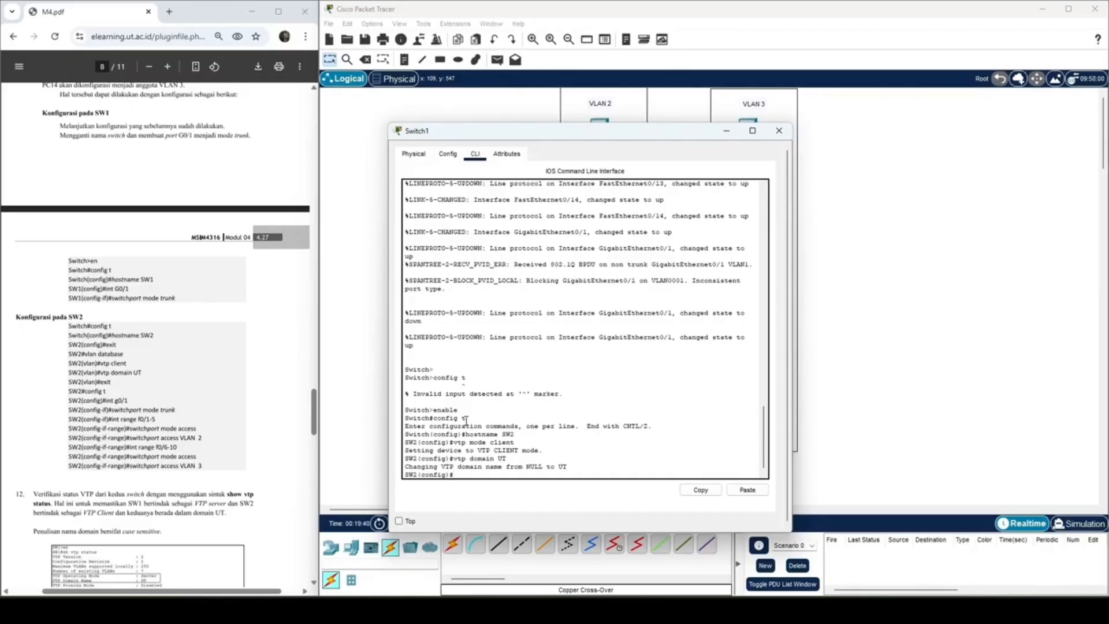
Step: Put SW2's GigabitEthernet0/1 port in trunk mode with int G0/1 and switchport mode trunk
{"action": "type", "text": "int G0/1"}
{"action": "key", "text": "Return"}
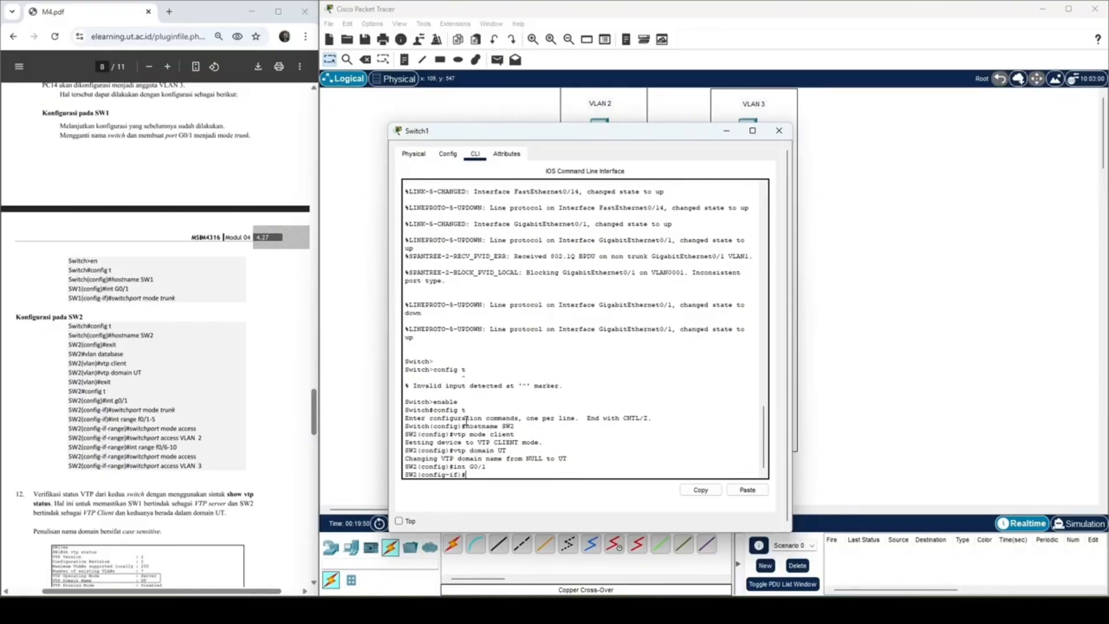
{"action": "type", "text": "switchport mode trunk"}
{"action": "key", "text": "Return"}
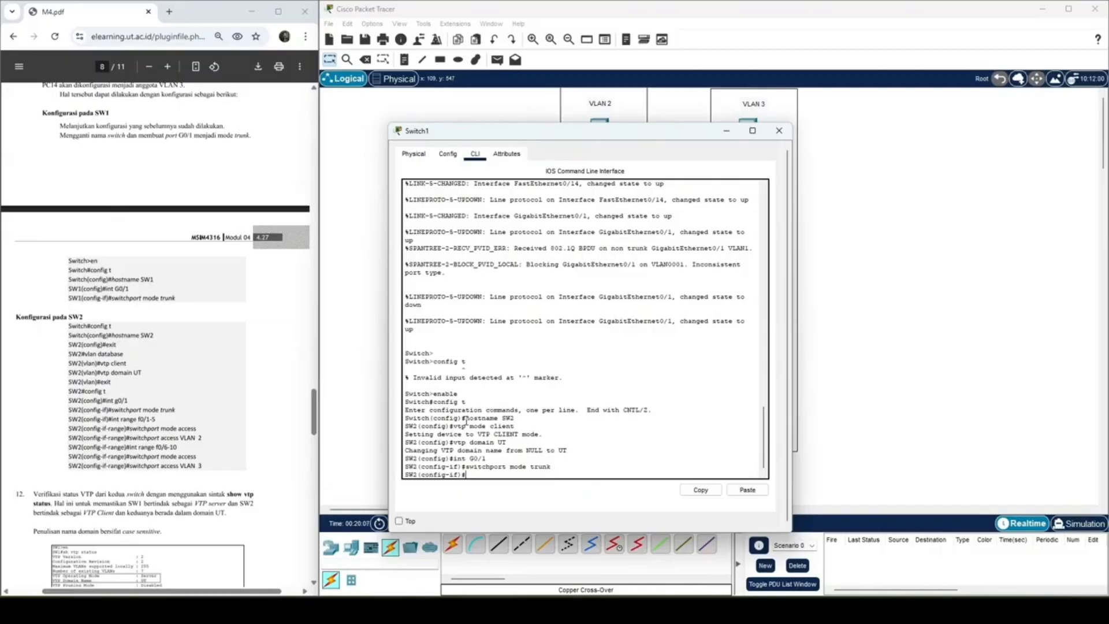
Step: Enter interface range configuration for SW2's ports f0/1-5
{"action": "left_click_drag", "start_coordinate": [665, 139], "coordinate": [517, 104]}
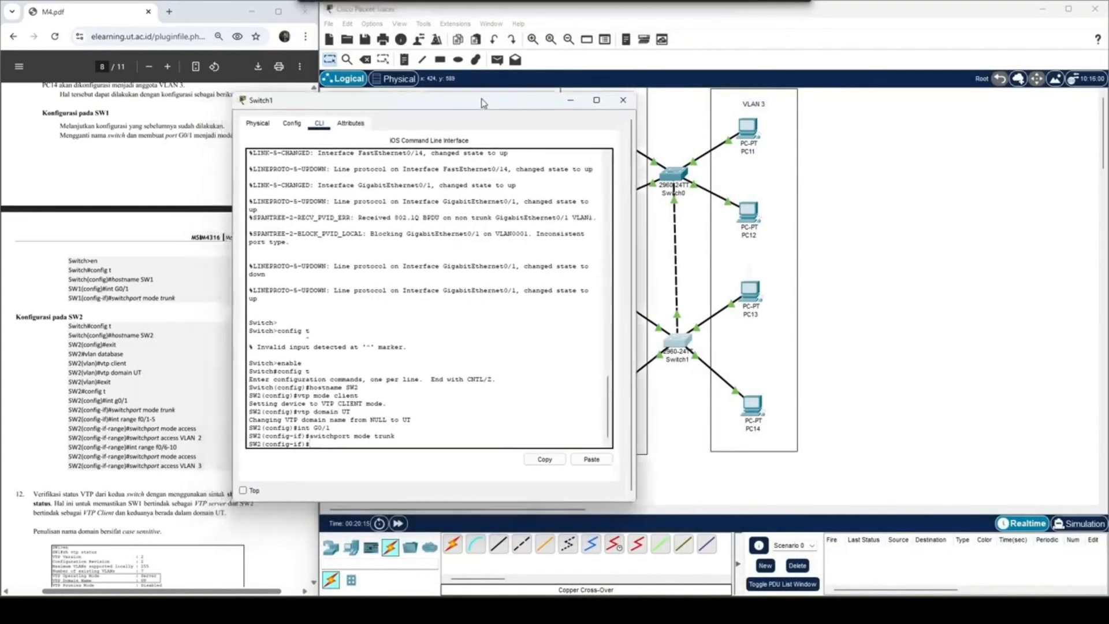
{"action": "left_click_drag", "start_coordinate": [241, 93], "coordinate": [210, 91]}
{"action": "left_click_drag", "start_coordinate": [430, 110], "coordinate": [680, 100]}
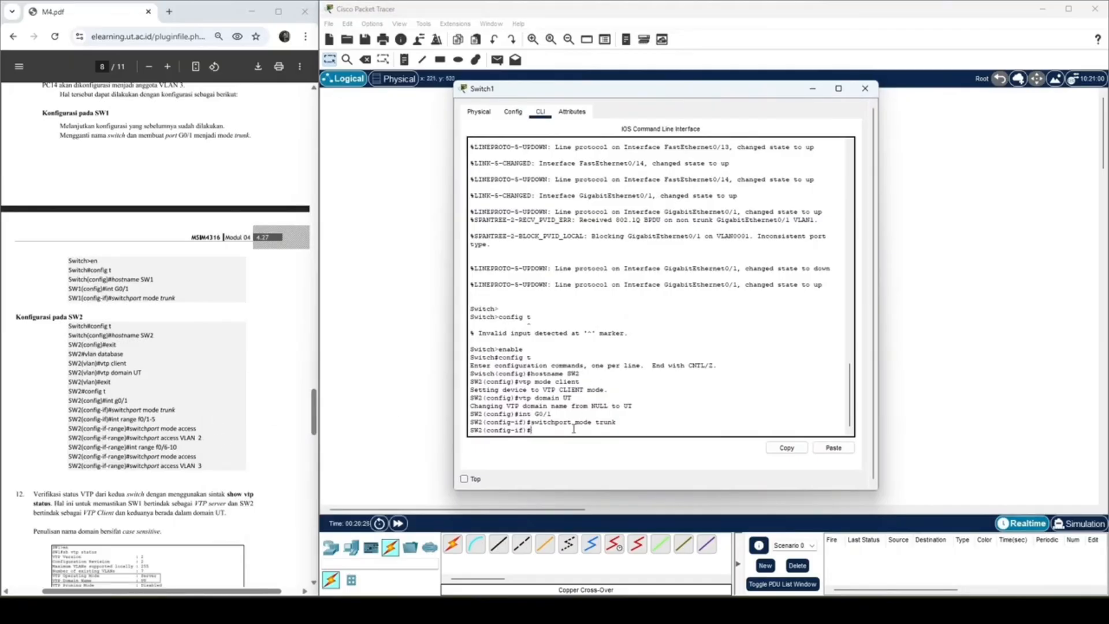
{"action": "type", "text": "int range"}
{"action": "type", "text": "f0/1-5"}
{"action": "key", "text": "Return"}
Step: Set SW2's port range f0/1-5 to access mode with switchport mode access
{"action": "key", "text": "Up"}
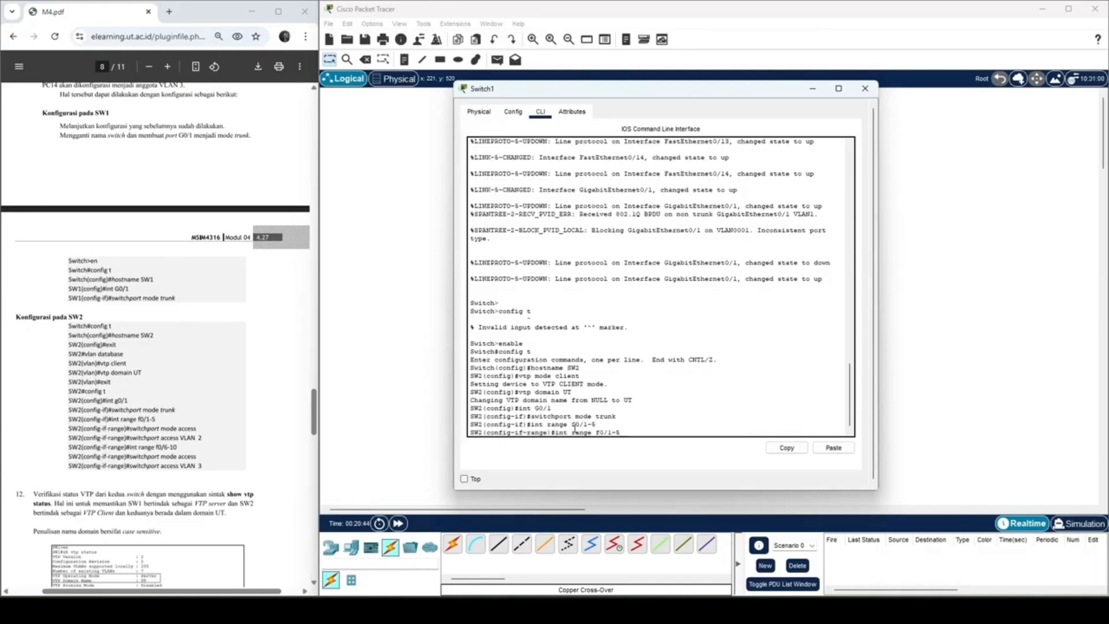
{"action": "key", "text": "BackSpace"}
{"action": "key", "text": "BackSpace"}
{"action": "key", "text": "BackSpace"}
{"action": "key", "text": "BackSpace"}
{"action": "key", "text": "BackSpace"}
{"action": "key", "text": "BackSpace"}
{"action": "key", "text": "BackSpace"}
{"action": "key", "text": "BackSpace"}
{"action": "key", "text": "BackSpace"}
{"action": "key", "text": "BackSpace"}
{"action": "key", "text": "BackSpace"}
{"action": "key", "text": "BackSpace"}
{"action": "key", "text": "BackSpace"}
{"action": "key", "text": "BackSpace"}
{"action": "key", "text": "BackSpace"}
{"action": "type", "text": "swit"}
{"action": "type", "text": "chport"}
{"action": "type", "text": " mode access"}
{"action": "key", "text": "Return"}
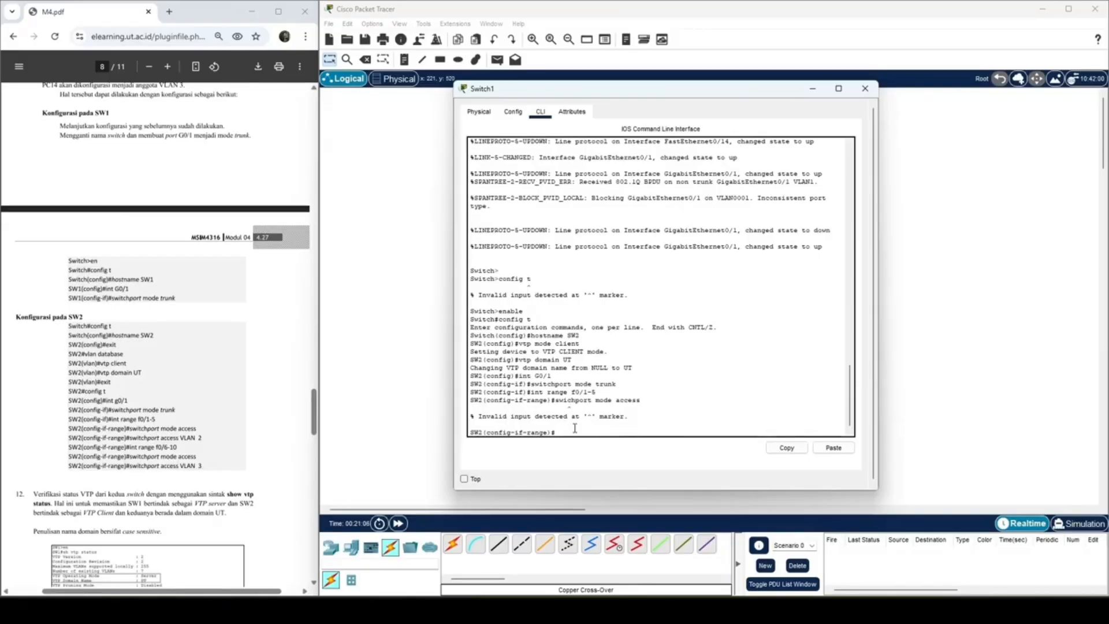
{"action": "key", "text": "Up"}
{"action": "type", "text": "t"}
{"action": "key", "text": "Return"}
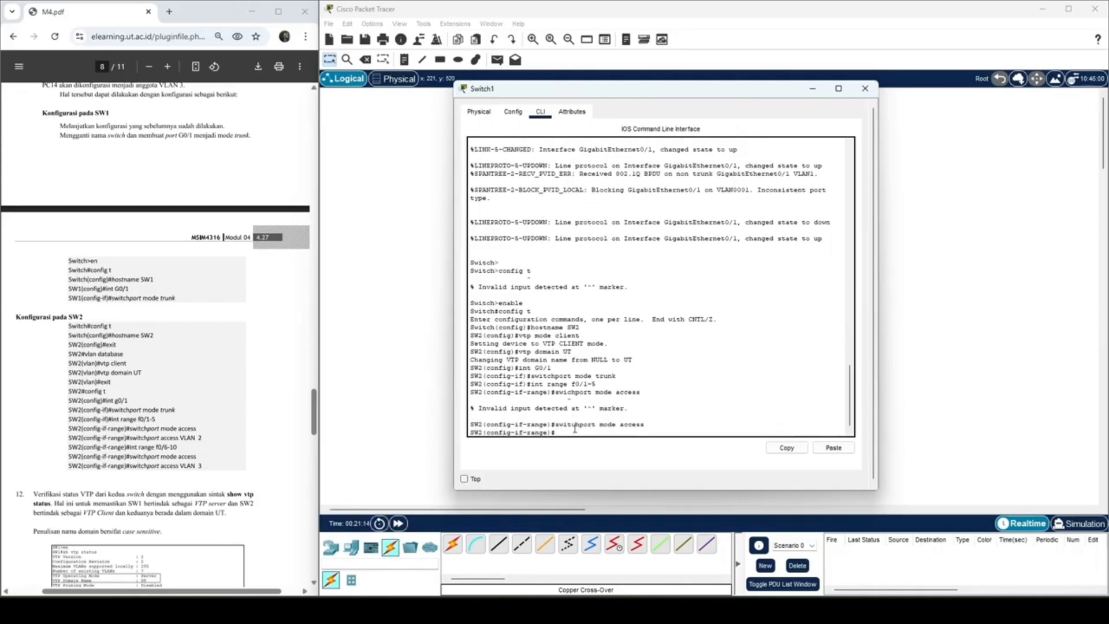
Step: Assign SW2's port range f0/1-5 to VLAN 2 with switchport access VLAN 2
{"action": "key", "text": "Up"}
{"action": "key", "text": "BackSpace"}
{"action": "key", "text": "BackSpace"}
{"action": "key", "text": "BackSpace"}
{"action": "key", "text": "BackSpace"}
{"action": "key", "text": "BackSpace"}
{"action": "key", "text": "BackSpace"}
{"action": "key", "text": "BackSpace"}
{"action": "key", "text": "BackSpace"}
{"action": "key", "text": "BackSpace"}
{"action": "type", "text": "ccess VLAN 2"}
{"action": "key", "text": "Return"}
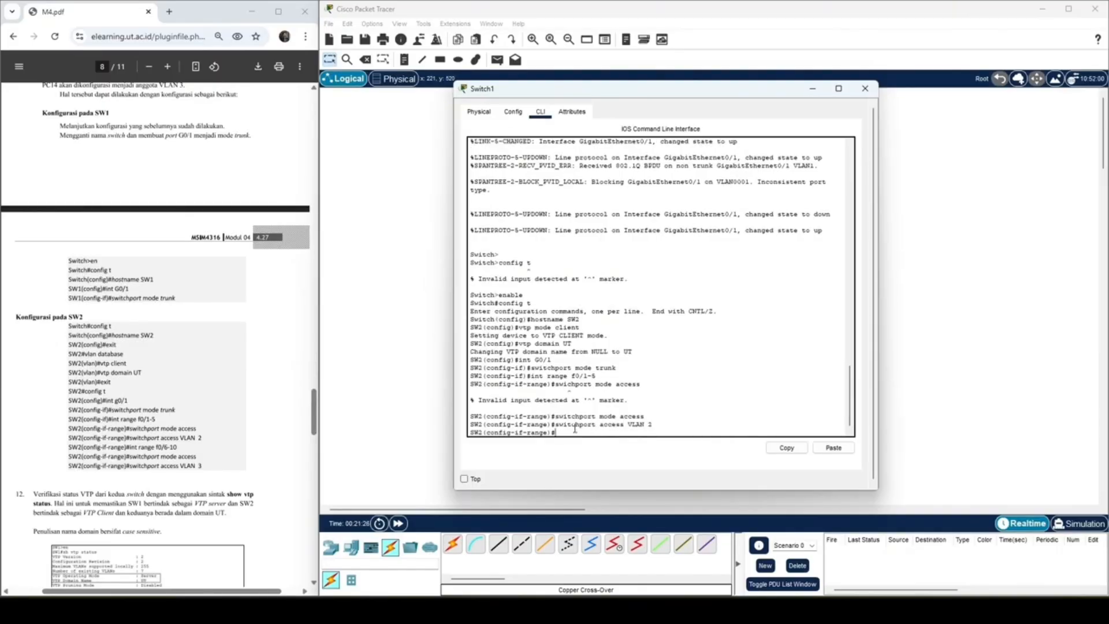
Step: Select SW2's port range f0/6-10 and set it to access mode
{"action": "key", "text": "Up"}
{"action": "key", "text": "Up"}
{"action": "key", "text": "Up"}
{"action": "key", "text": "Up"}
{"action": "type", "text": "="}
{"action": "key", "text": "BackSpace"}
{"action": "key", "text": "BackSpace"}
{"action": "key", "text": "BackSpace"}
{"action": "type", "text": "6-"}
{"action": "key", "text": "Return"}
Step: Assign SW2's port range f0/6-10 to VLAN 3 with switchport access VLAN 3
{"action": "key", "text": "Up"}
{"action": "key", "text": "Up"}
{"action": "key", "text": "Up"}
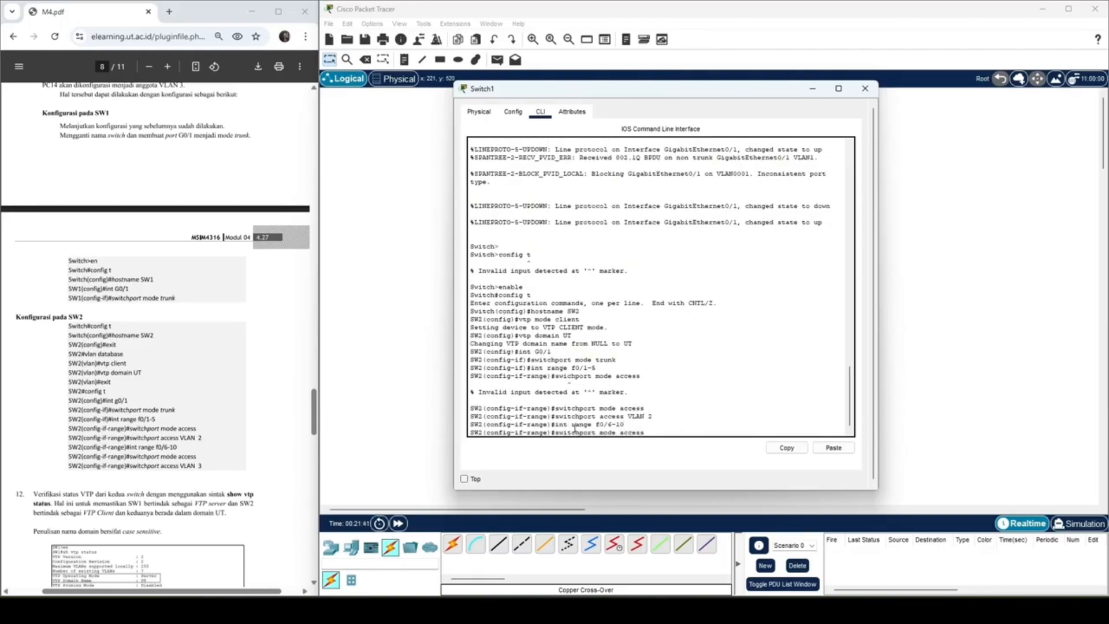
{"action": "key", "text": "Return"}
{"action": "key", "text": "Up"}
{"action": "key", "text": "Up"}
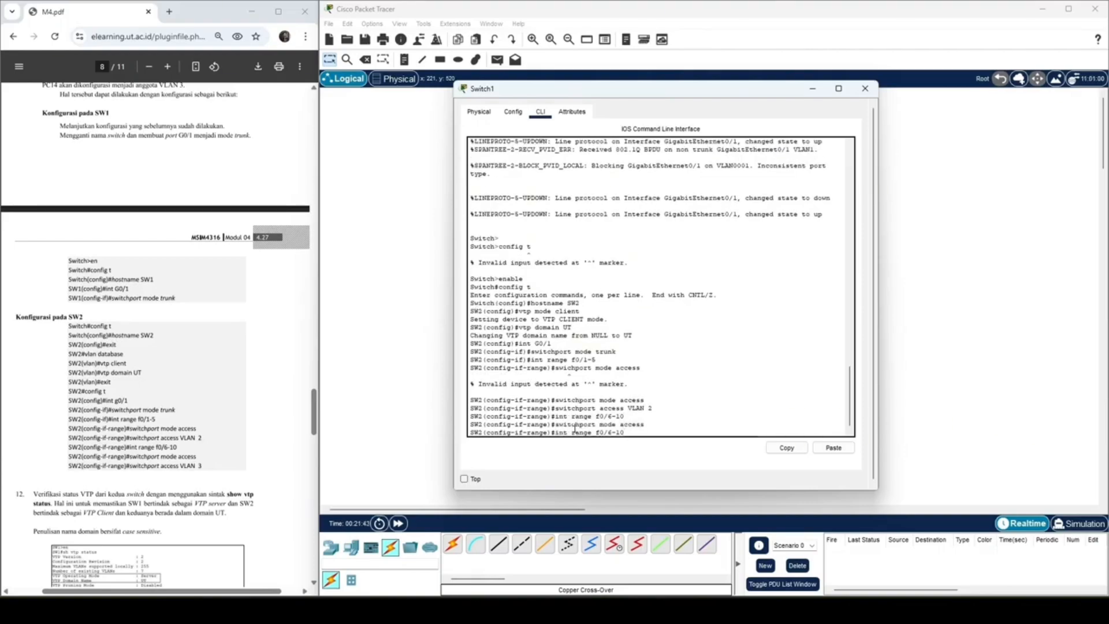
{"action": "key", "text": "Up"}
{"action": "type", "text": "3"}
{"action": "key", "text": "Return"}
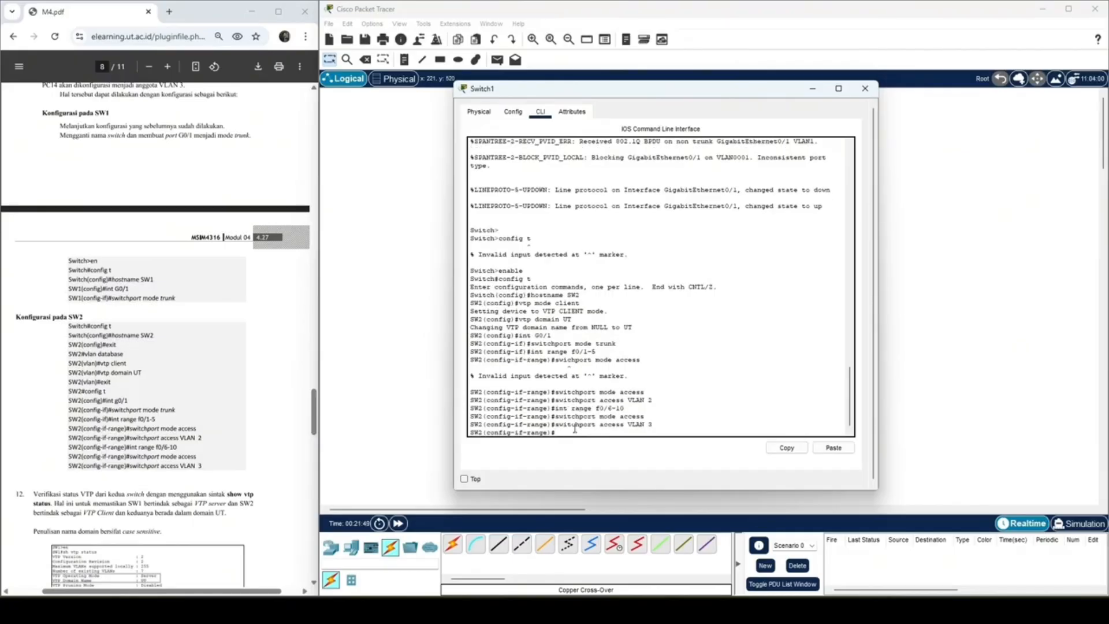
Step: Exit SW2's interface range and global configuration modes back to privileged mode
{"action": "type", "text": "exit"}
{"action": "key", "text": "Return"}
{"action": "type", "text": "exit"}
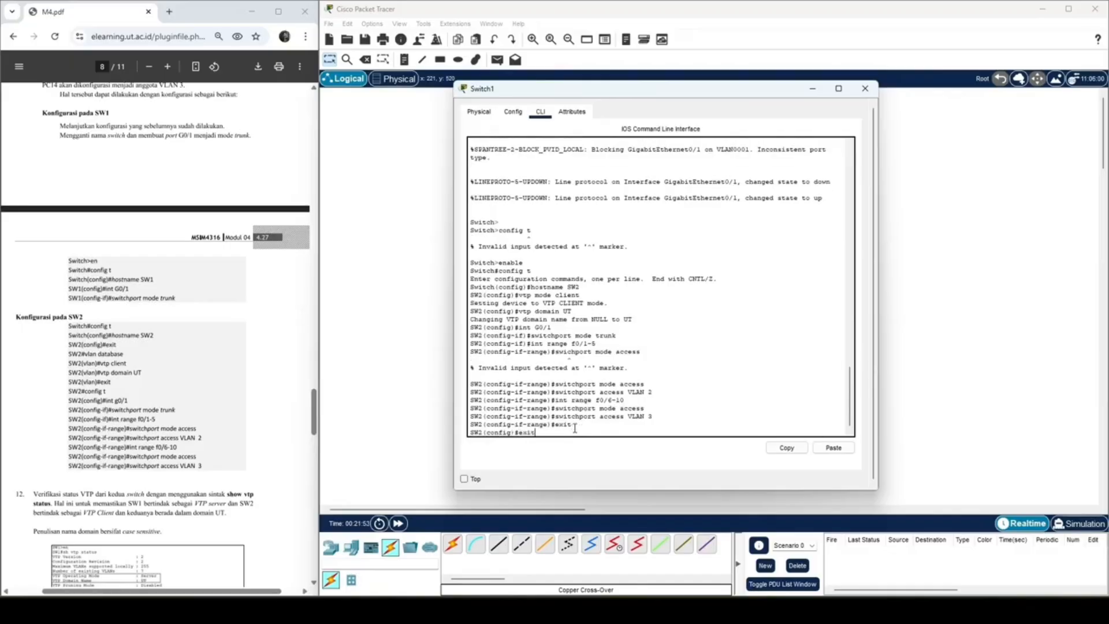
{"action": "key", "text": "Return"}
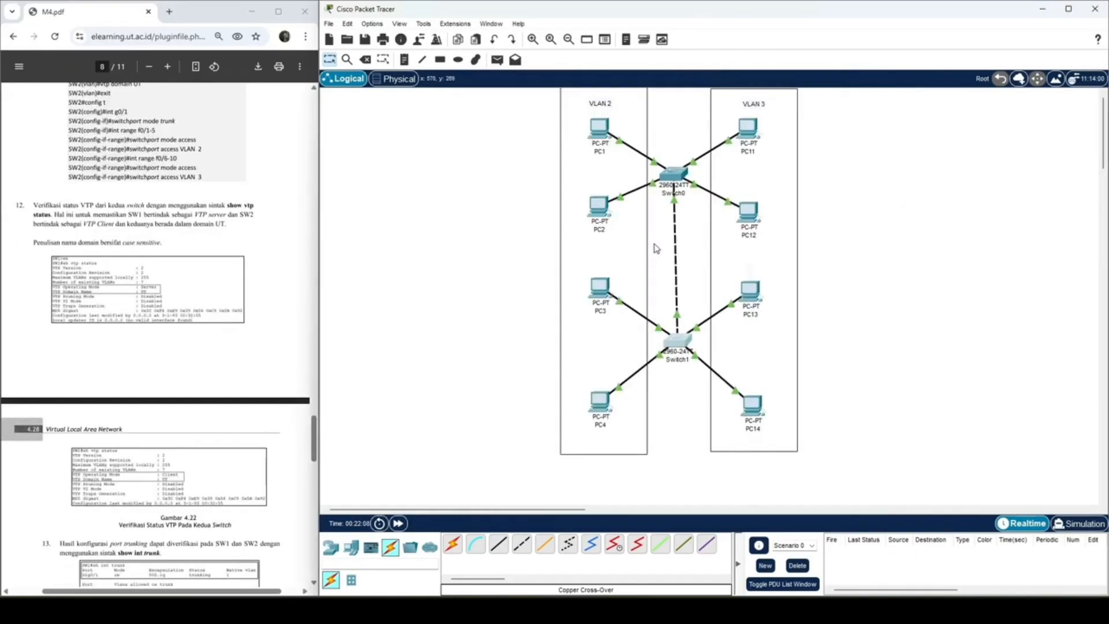
{"action": "left_click", "coordinate": [673, 342]}
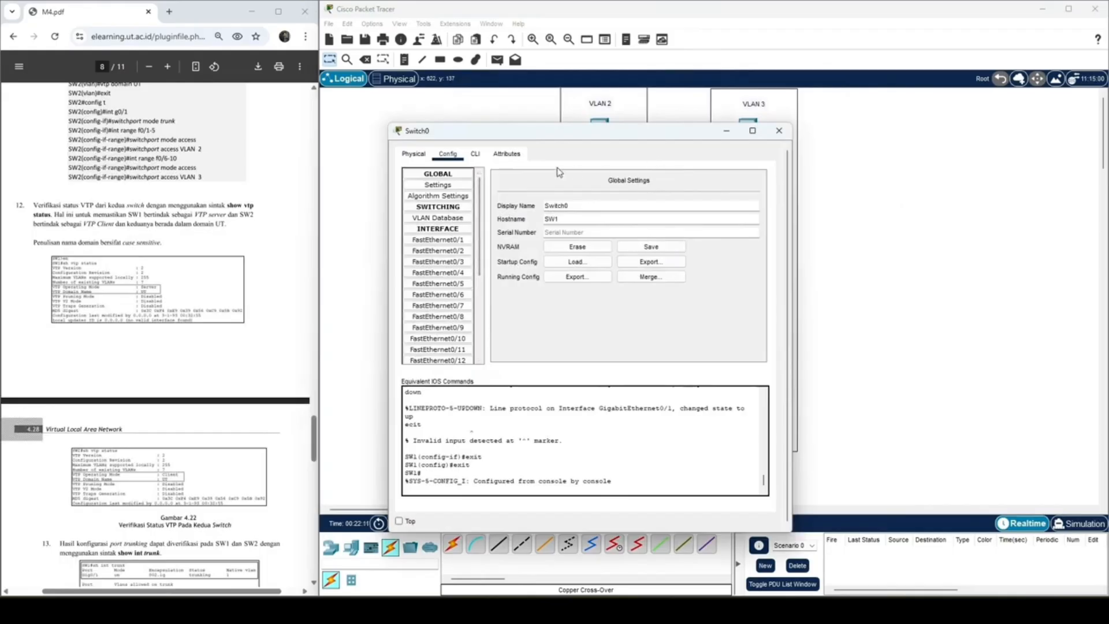
{"action": "left_click", "coordinate": [779, 131]}
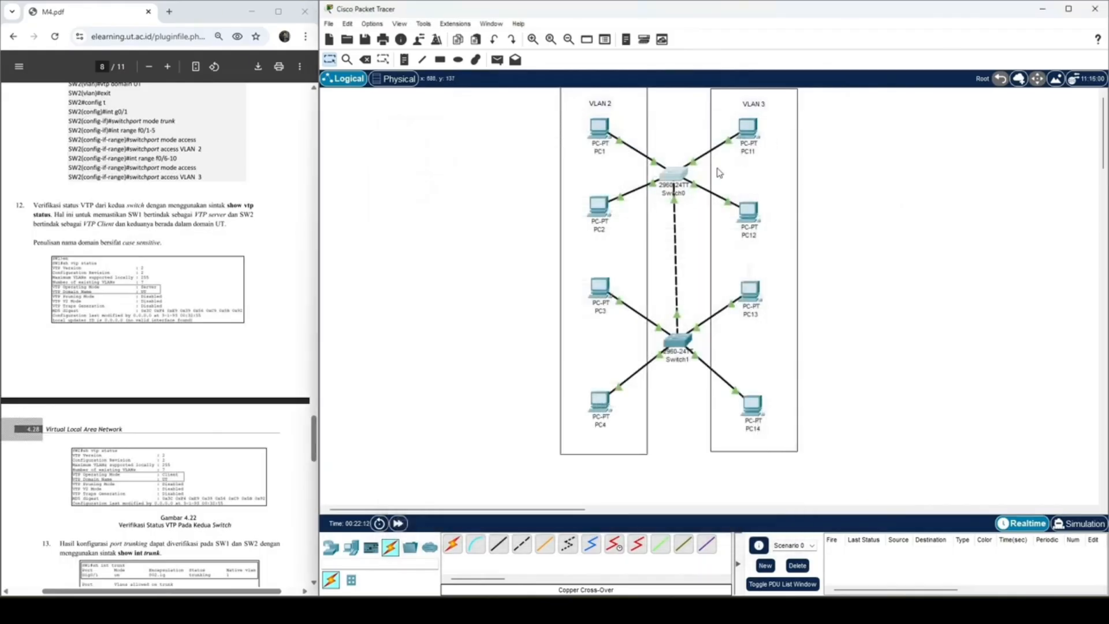
{"action": "left_click", "coordinate": [666, 189]}
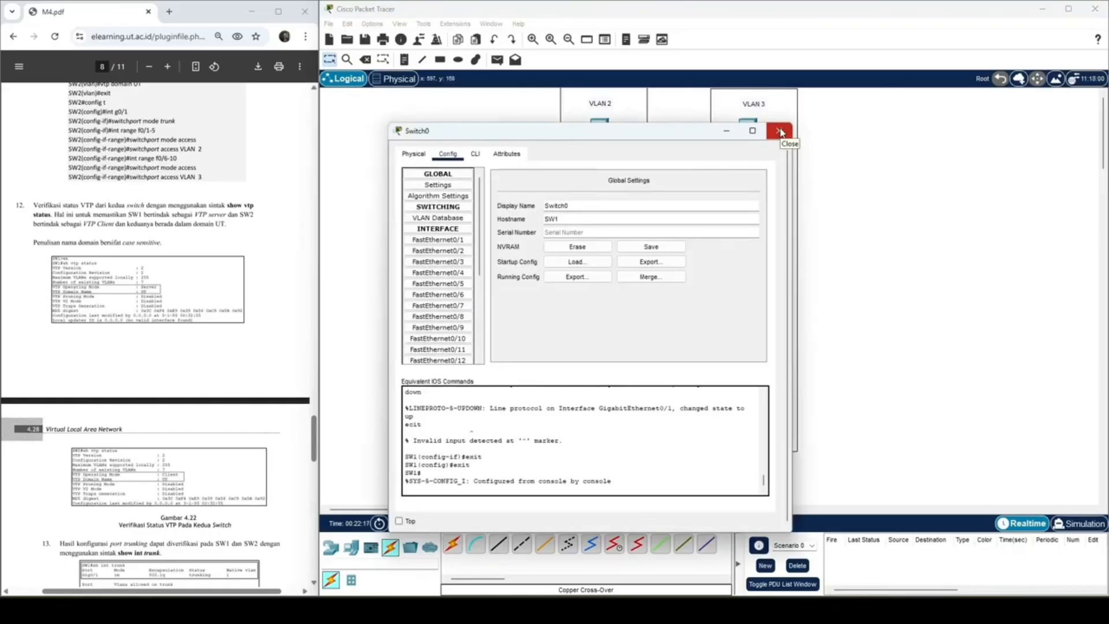
{"action": "left_click", "coordinate": [725, 132]}
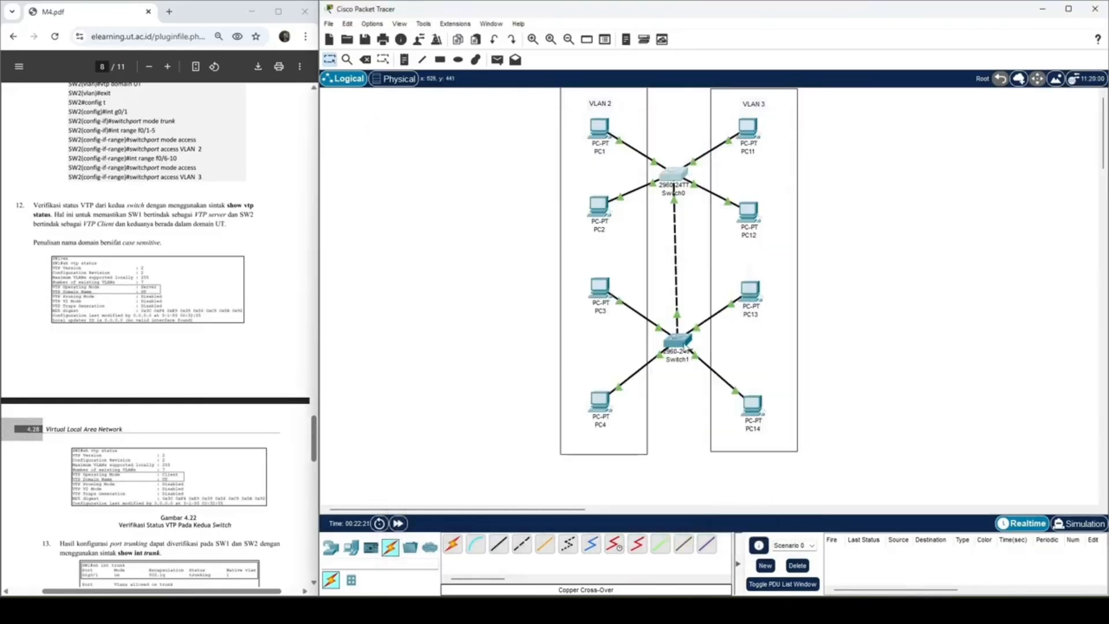
Step: Open Switch0's command line and run sh vtp status to check SW1's VTP operating mode and domain name
{"action": "mouse_move", "coordinate": [685, 345]}
{"action": "left_click", "coordinate": [671, 180]}
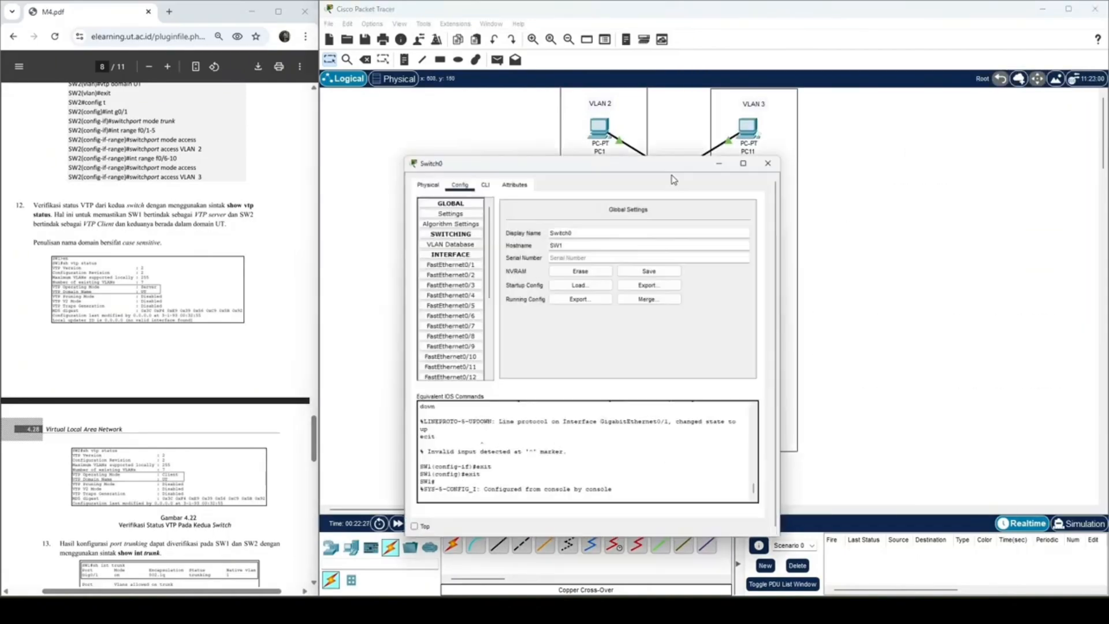
{"action": "left_click", "coordinate": [475, 155]}
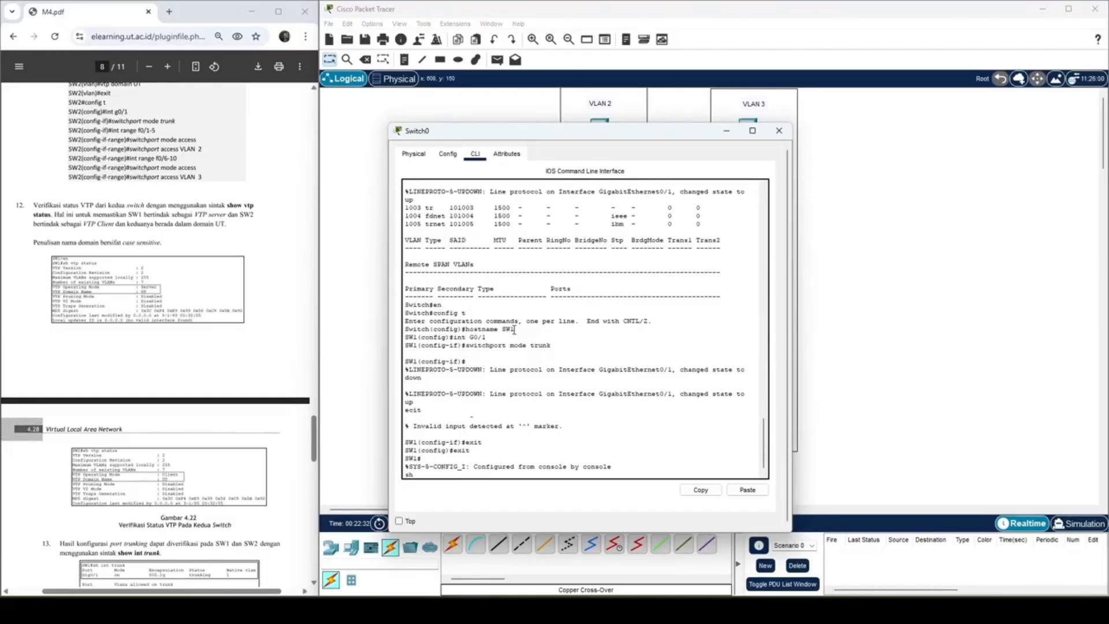
{"action": "key", "text": "Return"}
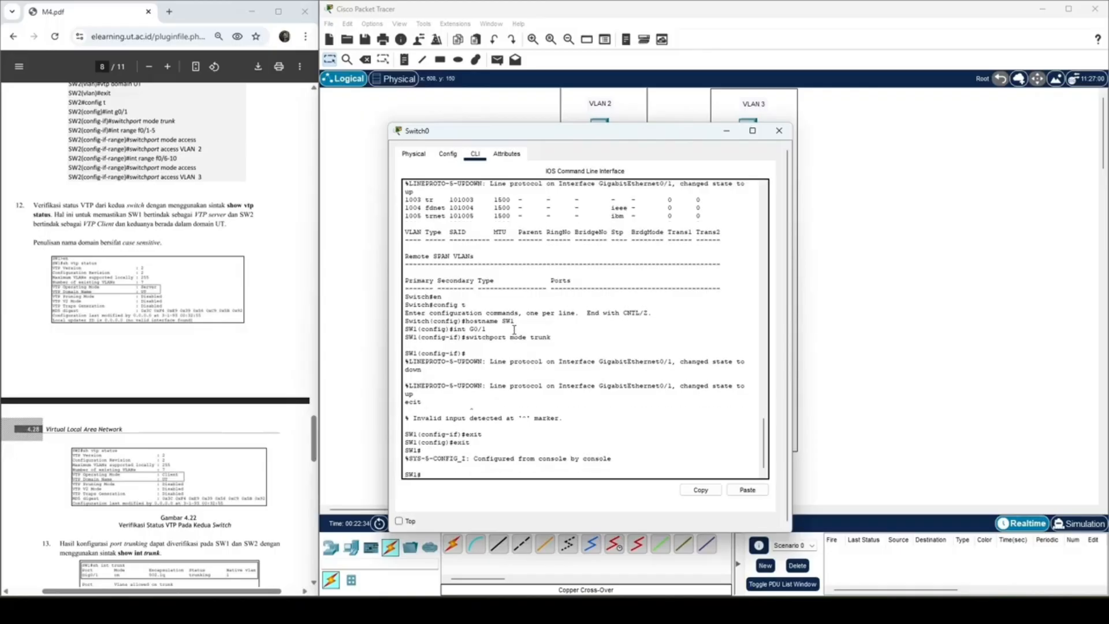
{"action": "type", "text": "sh vtp status"}
{"action": "key", "text": "Return"}
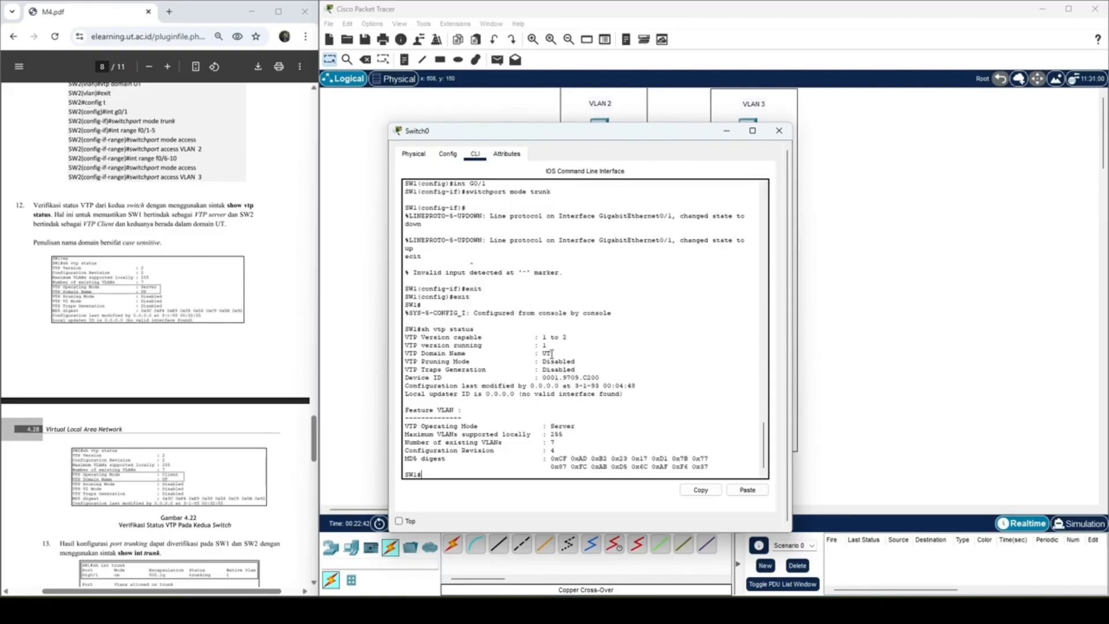
{"action": "left_click_drag", "start_coordinate": [547, 345], "coordinate": [540, 347]}
{"action": "left_click_drag", "start_coordinate": [576, 425], "coordinate": [550, 425]}
{"action": "left_click", "coordinate": [551, 356]}
{"action": "left_click_drag", "start_coordinate": [551, 357], "coordinate": [537, 354]}
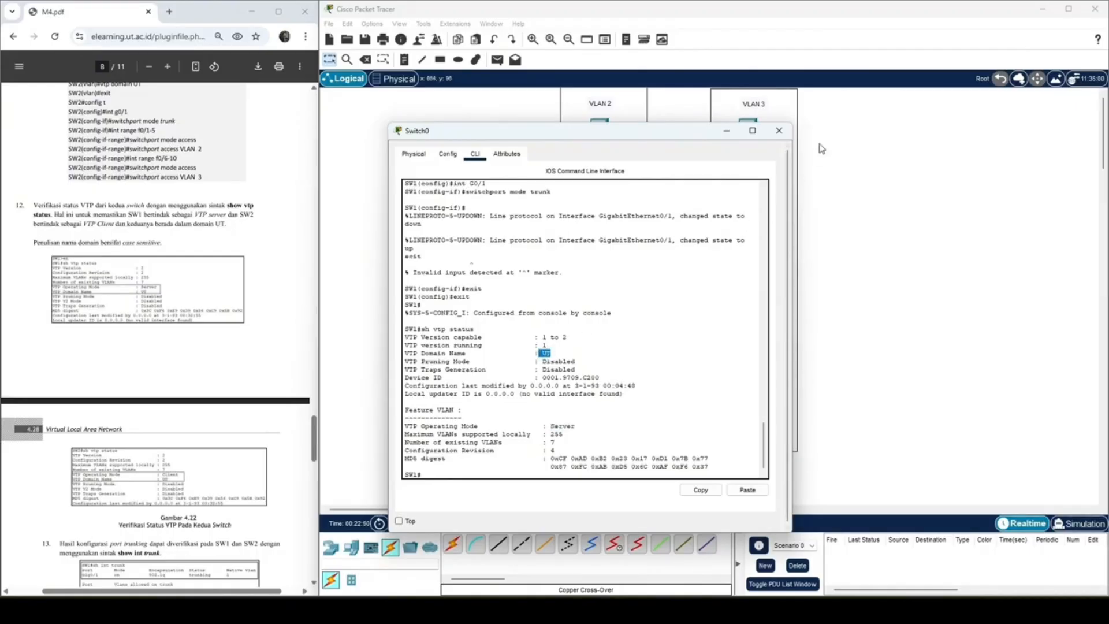
Step: Open Switch1's command line and run sh vtp status to check SW2's VTP operating mode and domain name
{"action": "left_click", "coordinate": [788, 135]}
{"action": "left_click", "coordinate": [669, 340]}
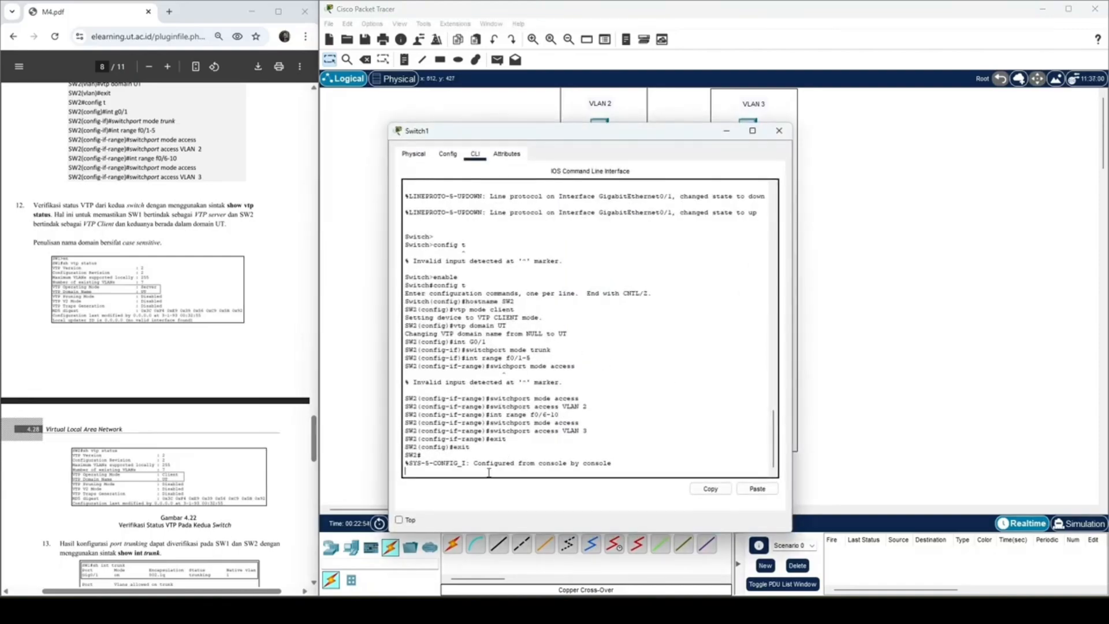
{"action": "type", "text": "sh vtp st"}
{"action": "key", "text": "BackSpace"}
{"action": "key", "text": "BackSpace"}
{"action": "key", "text": "BackSpace"}
{"action": "key", "text": "BackSpace"}
{"action": "key", "text": "BackSpace"}
{"action": "key", "text": "BackSpace"}
{"action": "key", "text": "BackSpace"}
{"action": "key", "text": "BackSpace"}
{"action": "key", "text": "BackSpace"}
{"action": "key", "text": "Return"}
{"action": "type", "text": "s"}
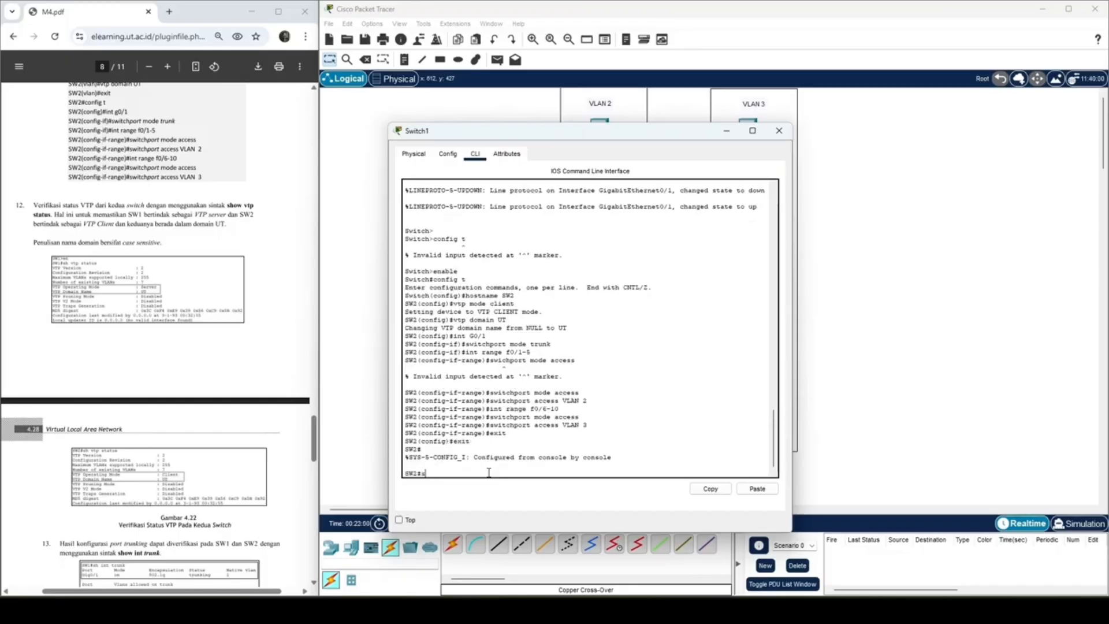
{"action": "type", "text": "h vtp status"}
{"action": "key", "text": "Return"}
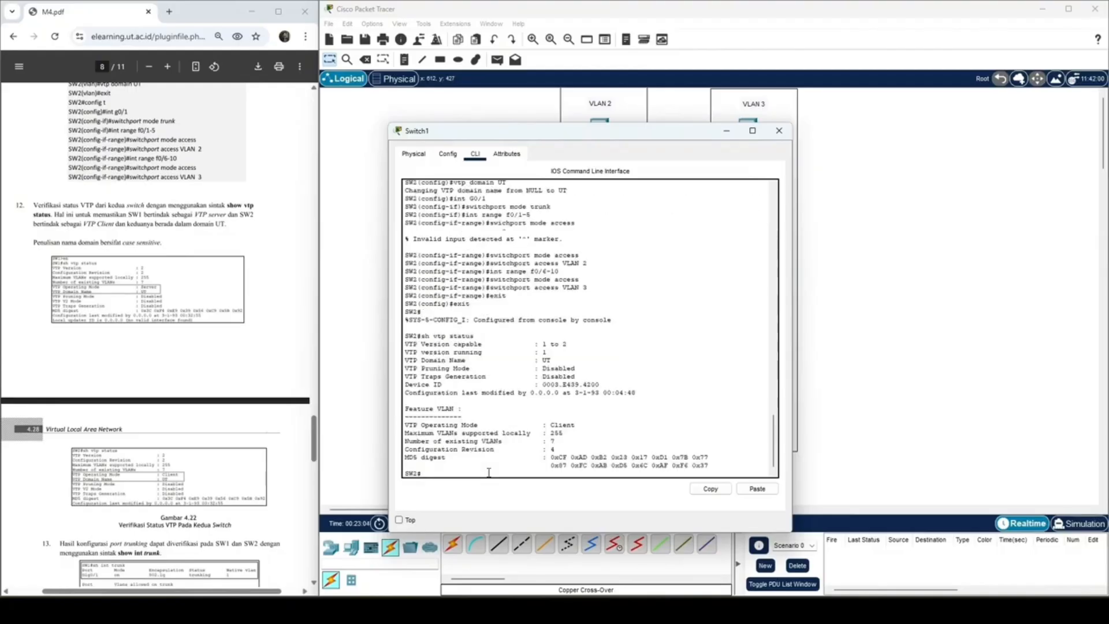
{"action": "left_click_drag", "start_coordinate": [577, 425], "coordinate": [550, 425]}
{"action": "left_click_drag", "start_coordinate": [555, 361], "coordinate": [534, 360]}
Step: Following module step 13, run sh int trunk on SW2 and check its trunk port's mode, encapsulation and status
{"action": "scroll", "coordinate": [242, 419], "scroll_direction": "down", "scroll_amount": 4}
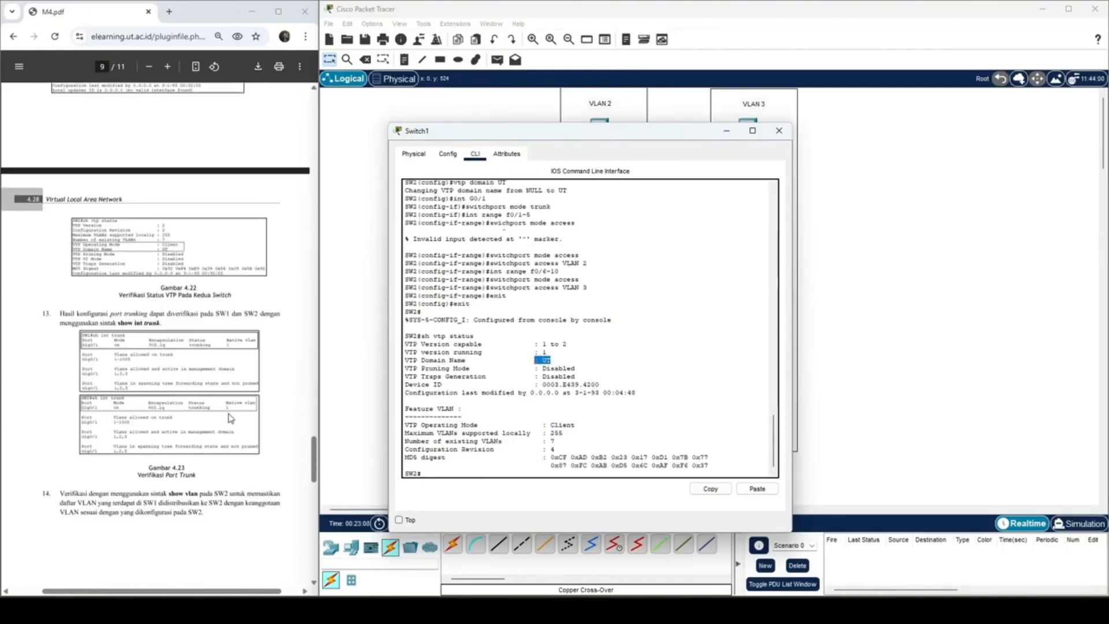
{"action": "scroll", "coordinate": [208, 404], "scroll_direction": "down", "scroll_amount": 2}
{"action": "scroll", "coordinate": [176, 391], "scroll_direction": "down", "scroll_amount": 1}
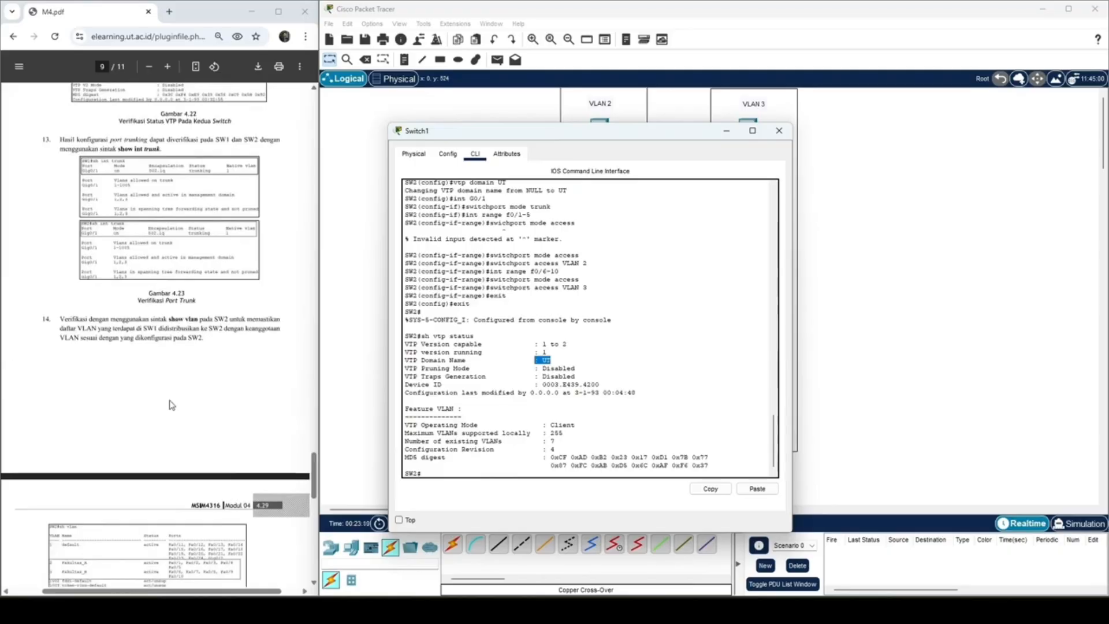
{"action": "scroll", "coordinate": [171, 402], "scroll_direction": "up", "scroll_amount": 2}
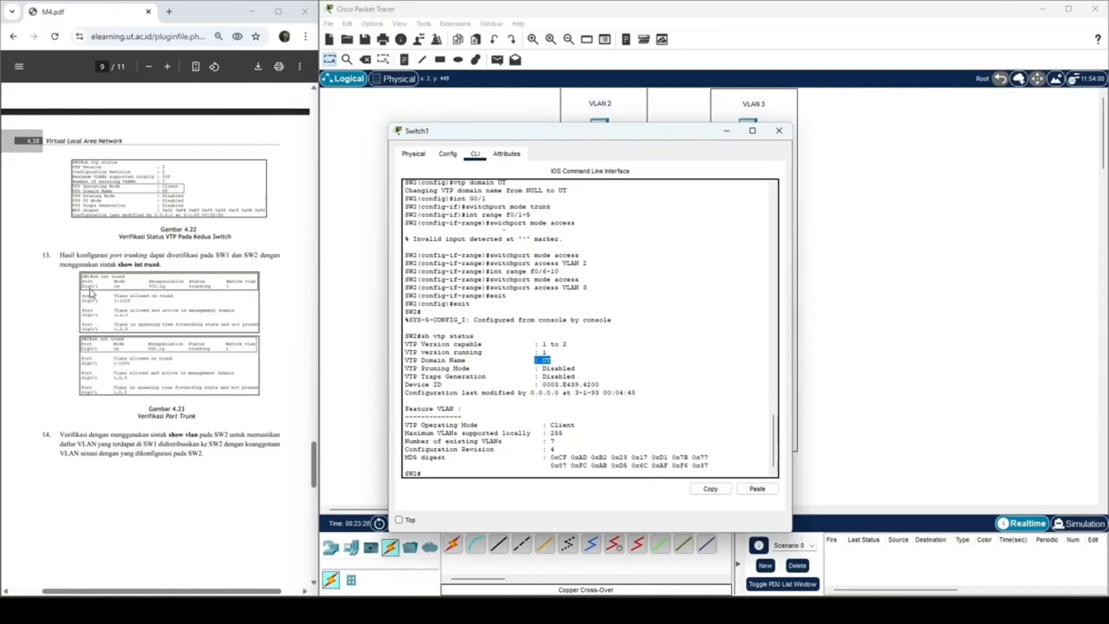
{"action": "left_click", "coordinate": [500, 468]}
{"action": "left_click", "coordinate": [487, 471]}
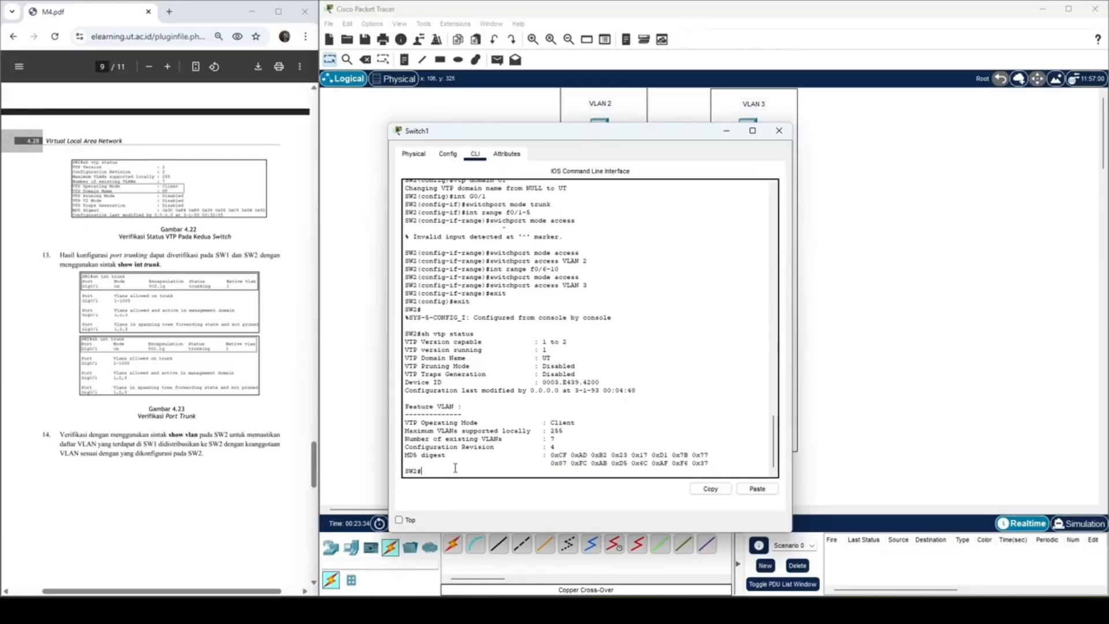
{"action": "type", "text": "sh int trunk"}
{"action": "key", "text": "Return"}
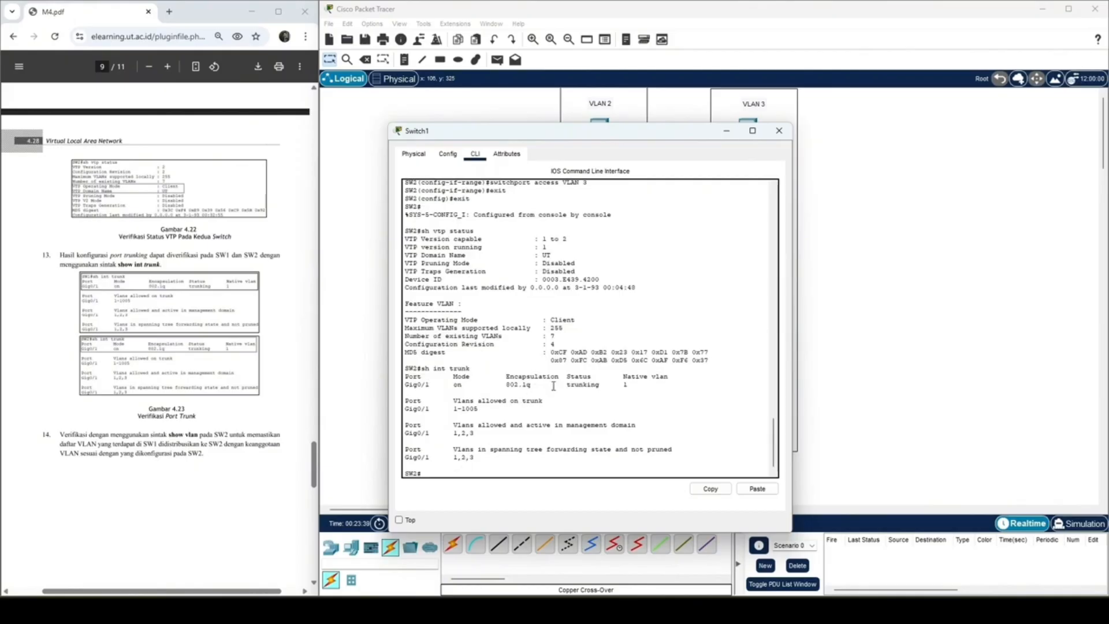
{"action": "left_click_drag", "start_coordinate": [641, 385], "coordinate": [404, 376]}
Step: Run sh int trunk on SW1 through Switch0's command line and check its trunk port details
{"action": "left_click", "coordinate": [779, 131]}
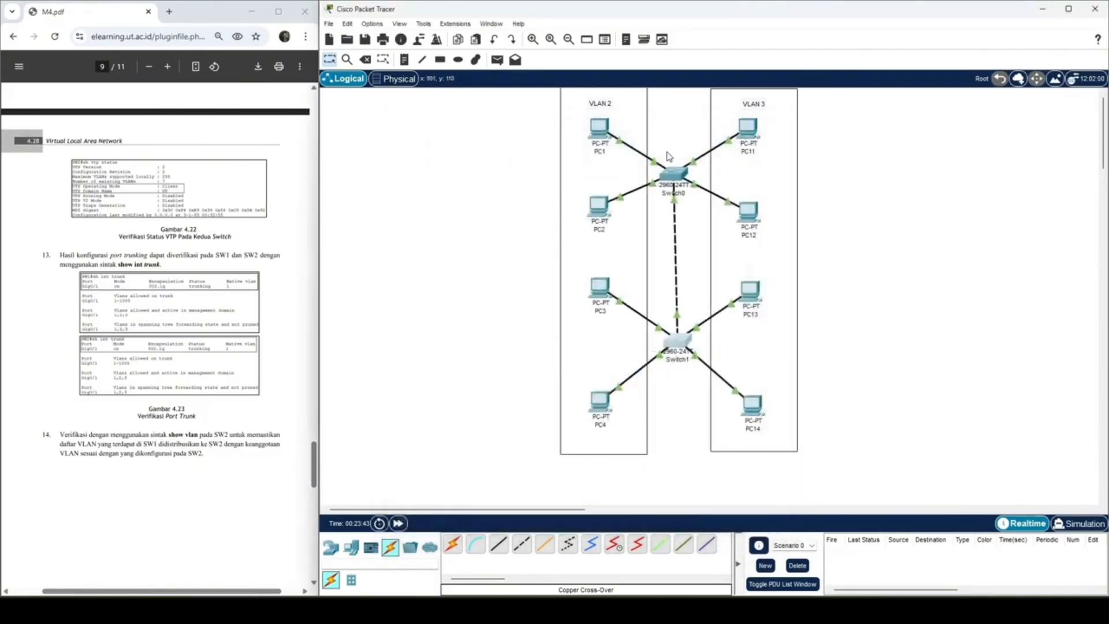
{"action": "left_click", "coordinate": [670, 168]}
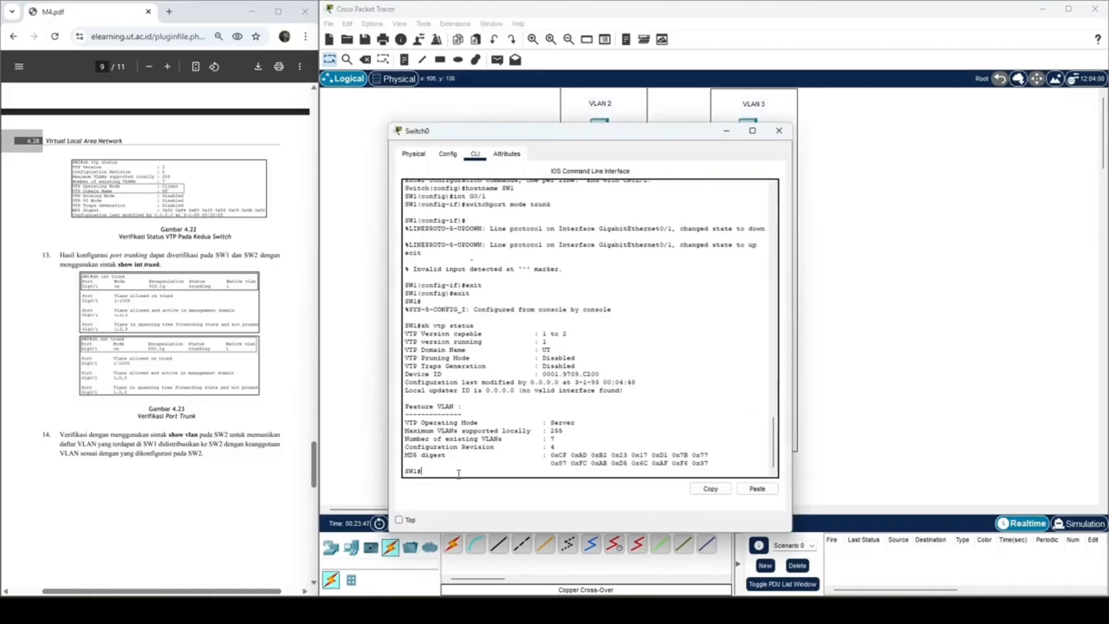
{"action": "type", "text": "sh int trunk"}
{"action": "key", "text": "Return"}
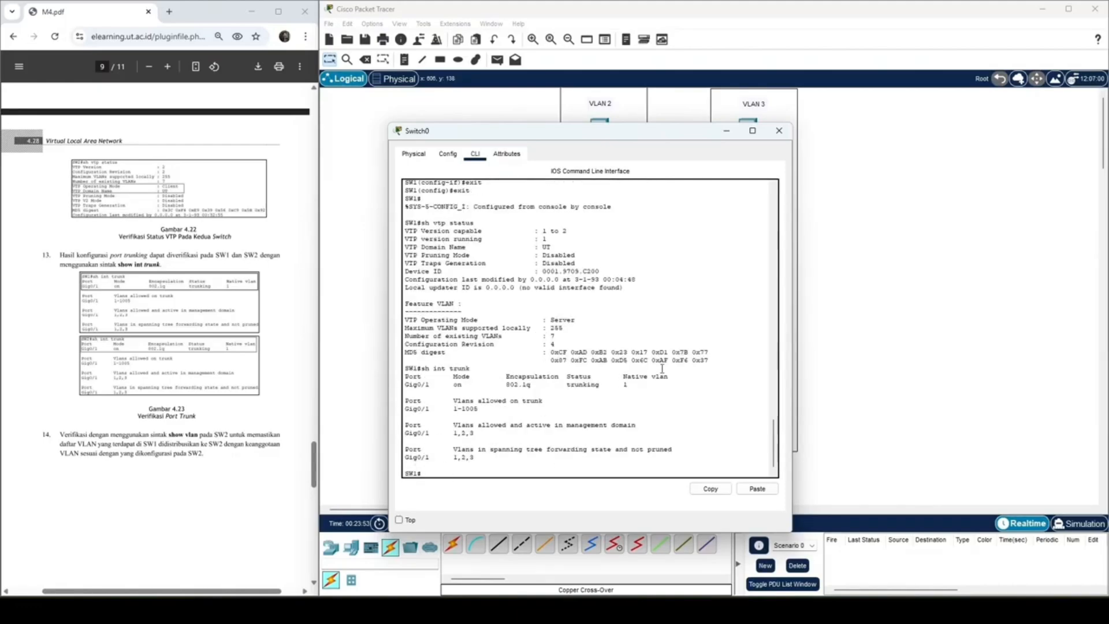
{"action": "left_click_drag", "start_coordinate": [626, 384], "coordinate": [407, 373]}
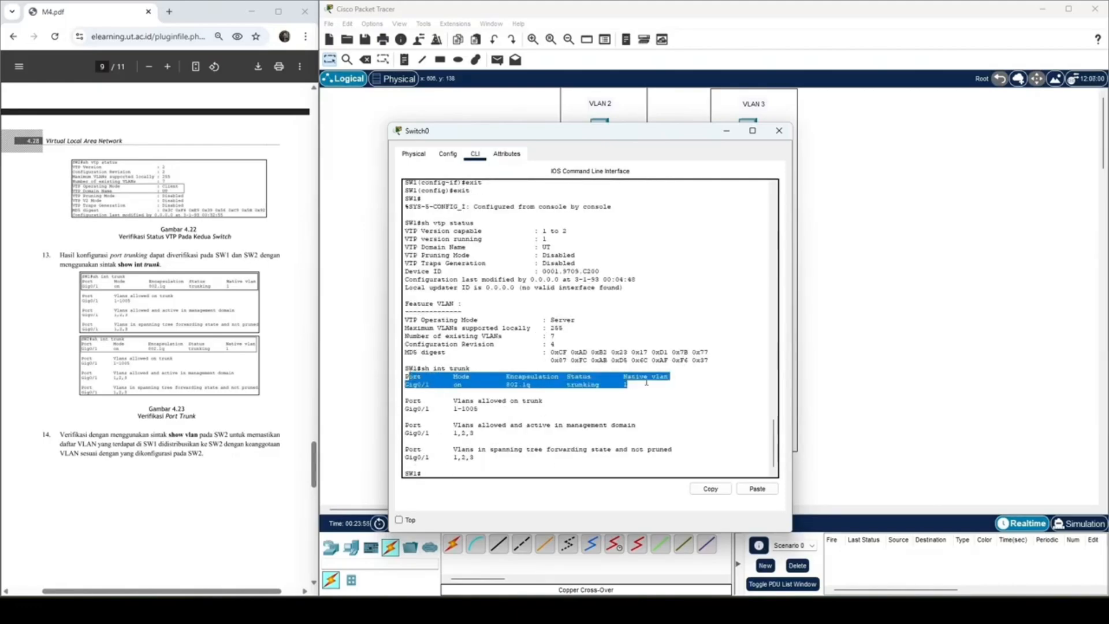
{"action": "left_click", "coordinate": [711, 488]}
{"action": "left_click", "coordinate": [779, 130]}
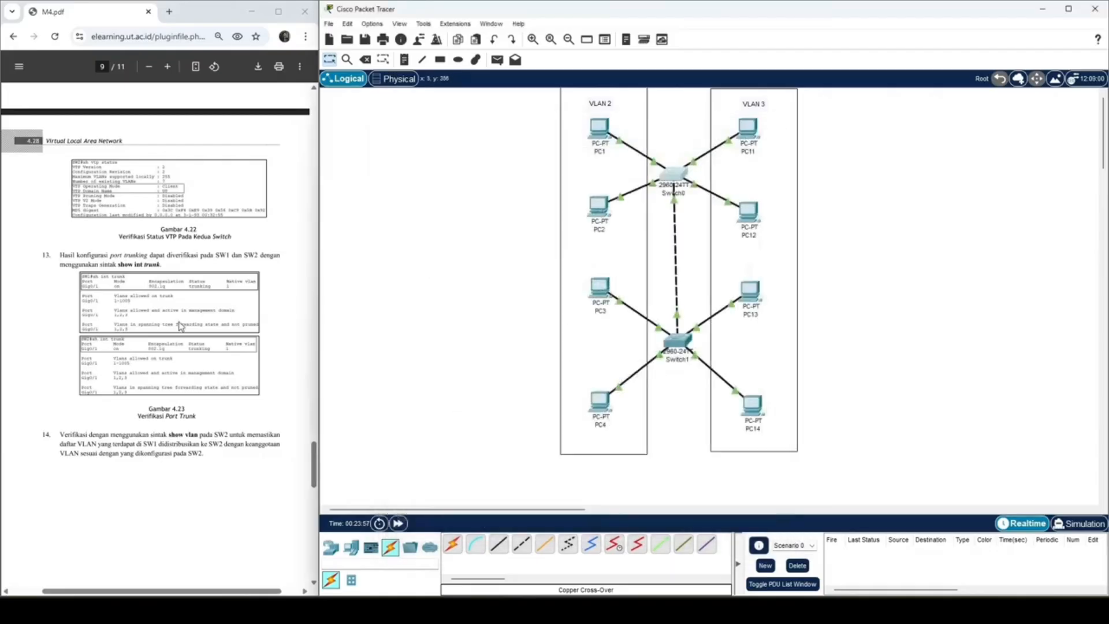
Step: Following module step 14, run sh vlan on SW2 and compare its VLAN names and port memberships with the module's figure
{"action": "scroll", "coordinate": [181, 327], "scroll_direction": "down", "scroll_amount": 8}
{"action": "scroll", "coordinate": [123, 339], "scroll_direction": "up", "scroll_amount": 3}
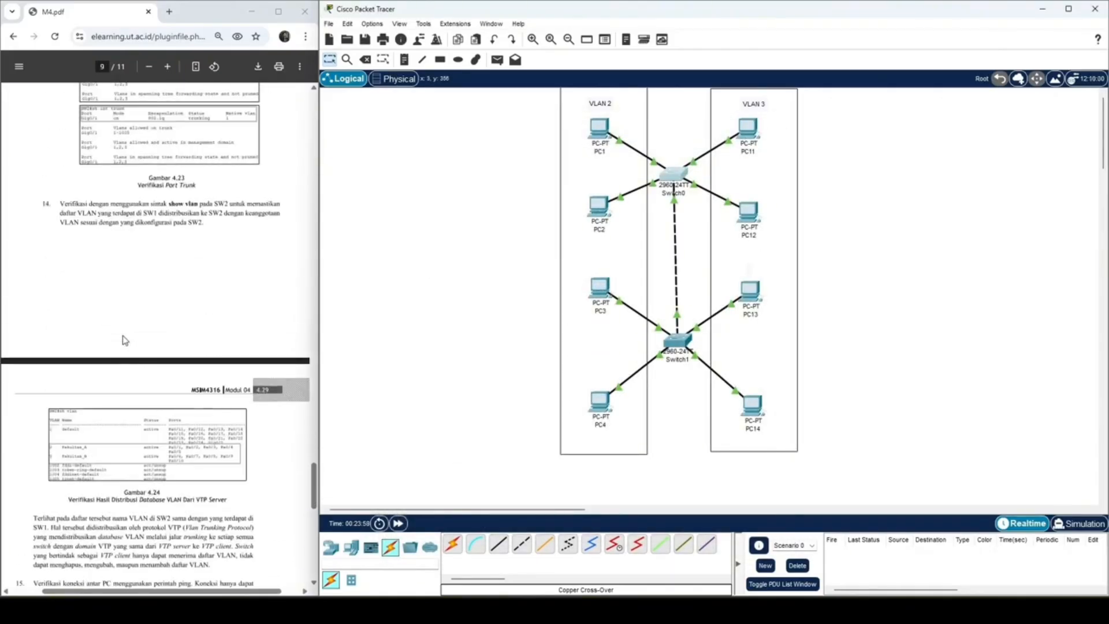
{"action": "scroll", "coordinate": [123, 339], "scroll_direction": "down", "scroll_amount": 2}
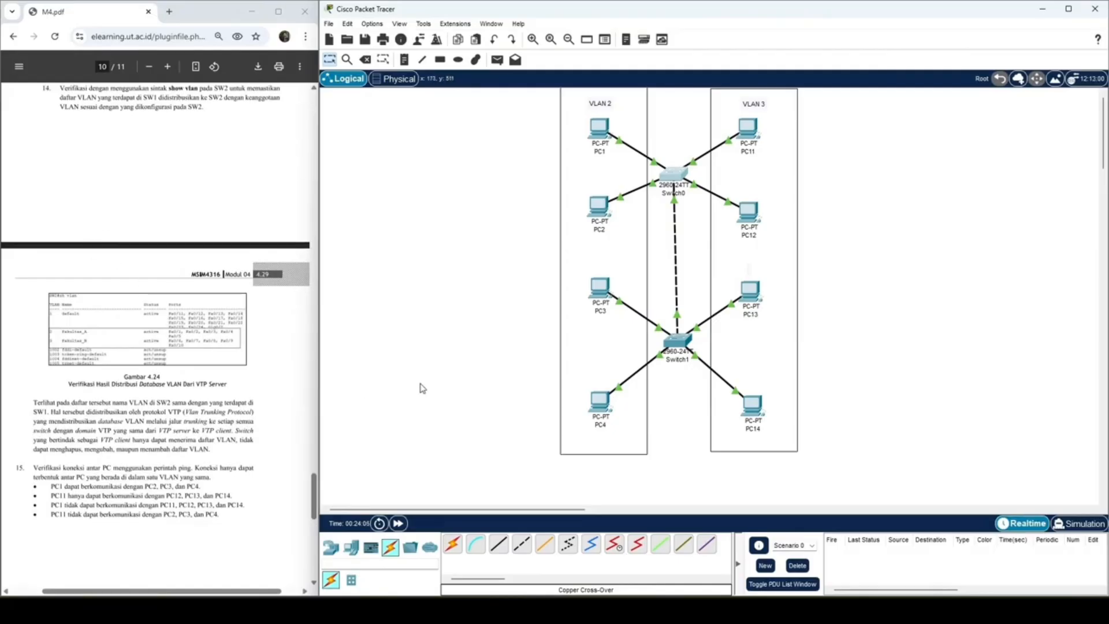
{"action": "left_click", "coordinate": [677, 341]}
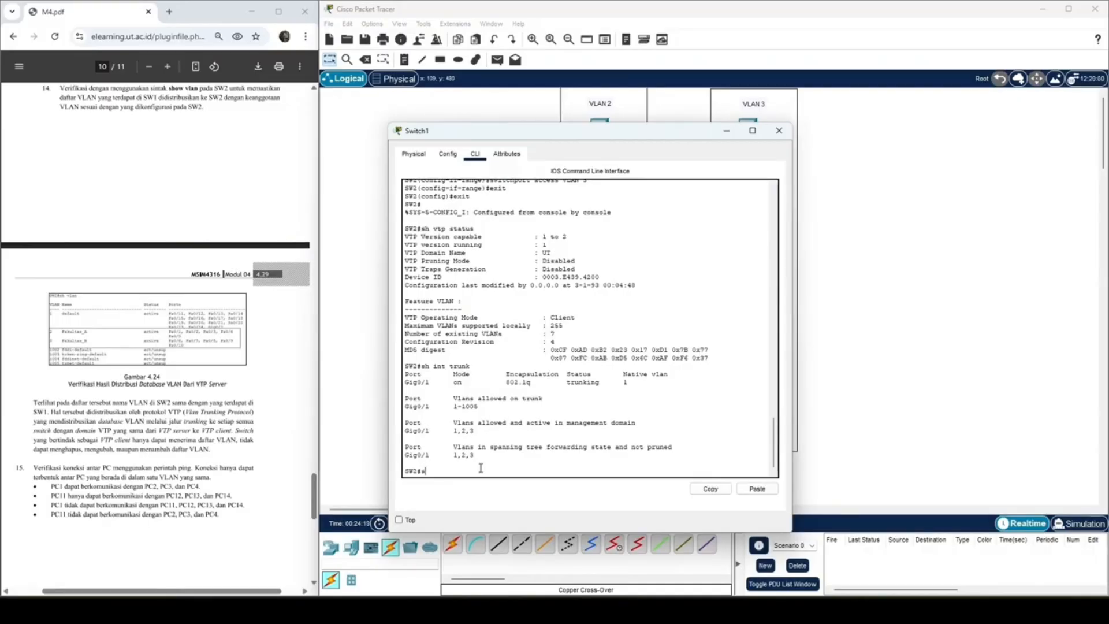
{"action": "type", "text": "vlan"}
{"action": "key", "text": "Return"}
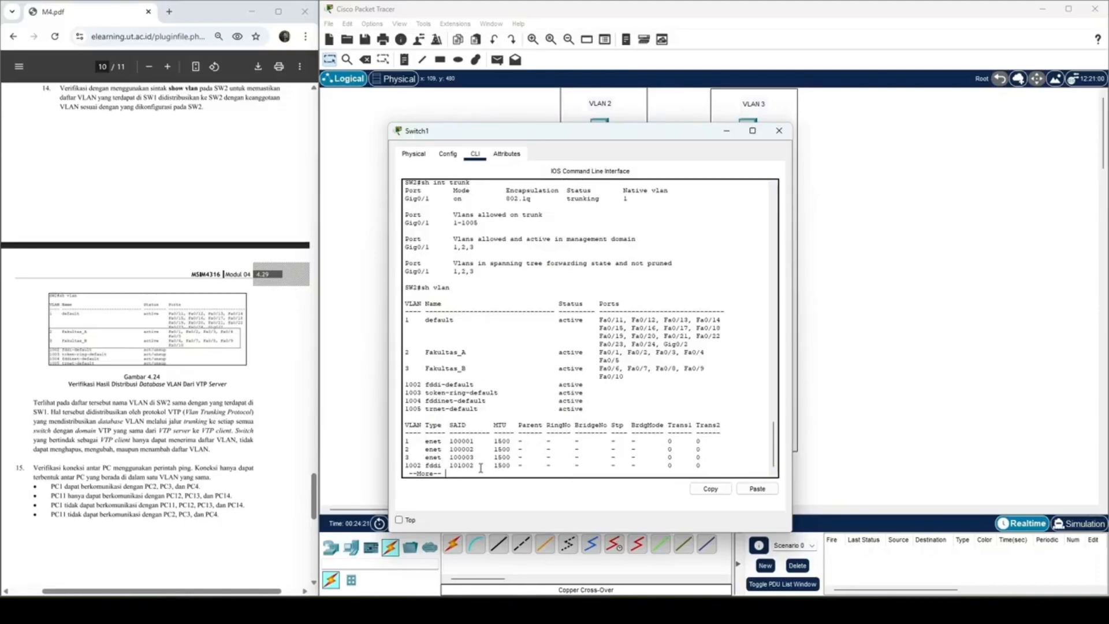
{"action": "left_click_drag", "start_coordinate": [624, 376], "coordinate": [401, 320]}
{"action": "left_click", "coordinate": [221, 341]}
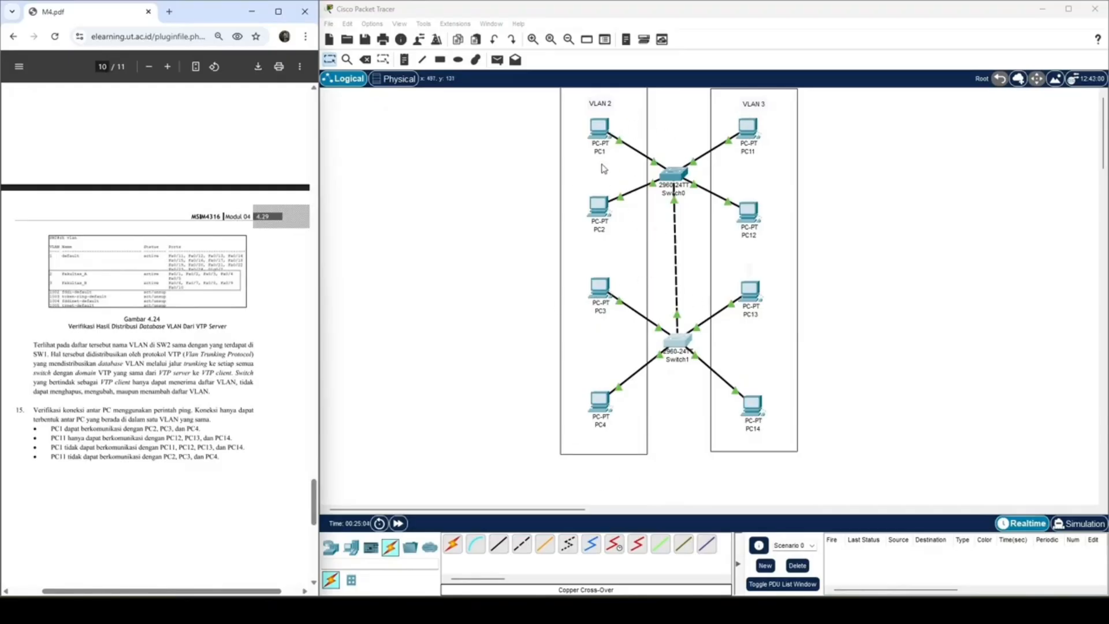
Step: Open PC1's command prompt and try to empty the old output with the clear command
{"action": "left_click", "coordinate": [594, 137]}
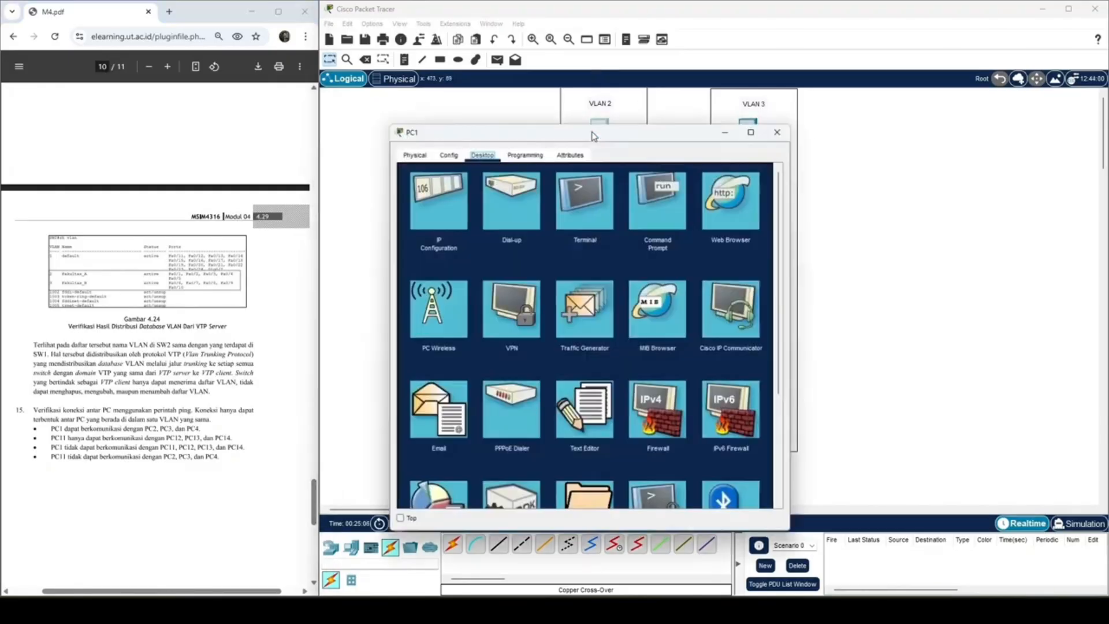
{"action": "left_click", "coordinate": [635, 194]}
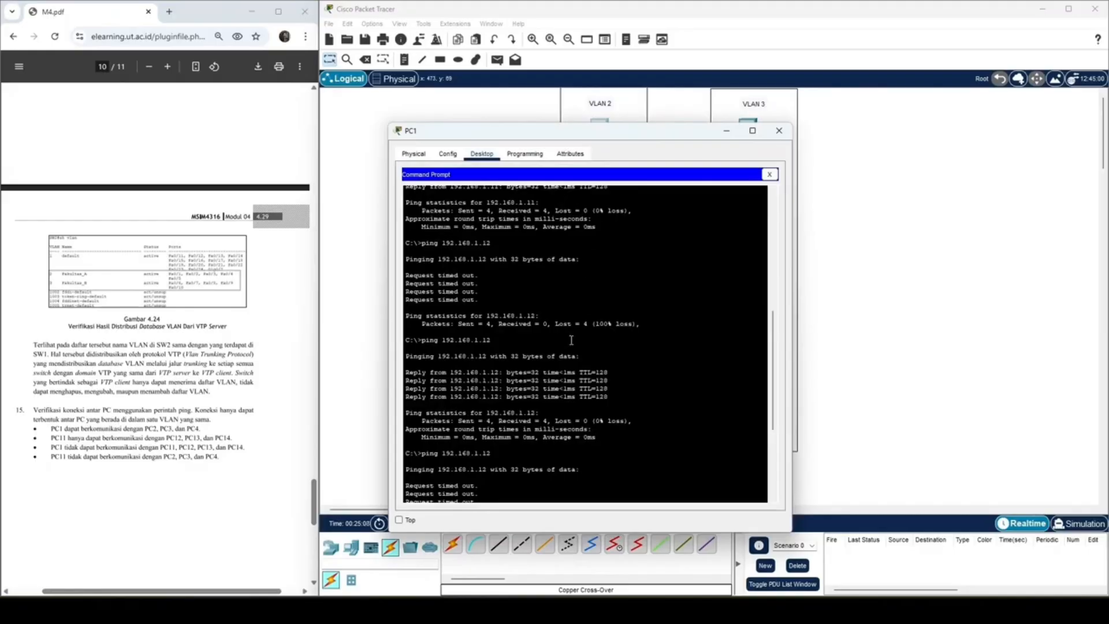
{"action": "scroll", "coordinate": [571, 340], "scroll_direction": "down", "scroll_amount": 5}
{"action": "type", "text": "clea"}
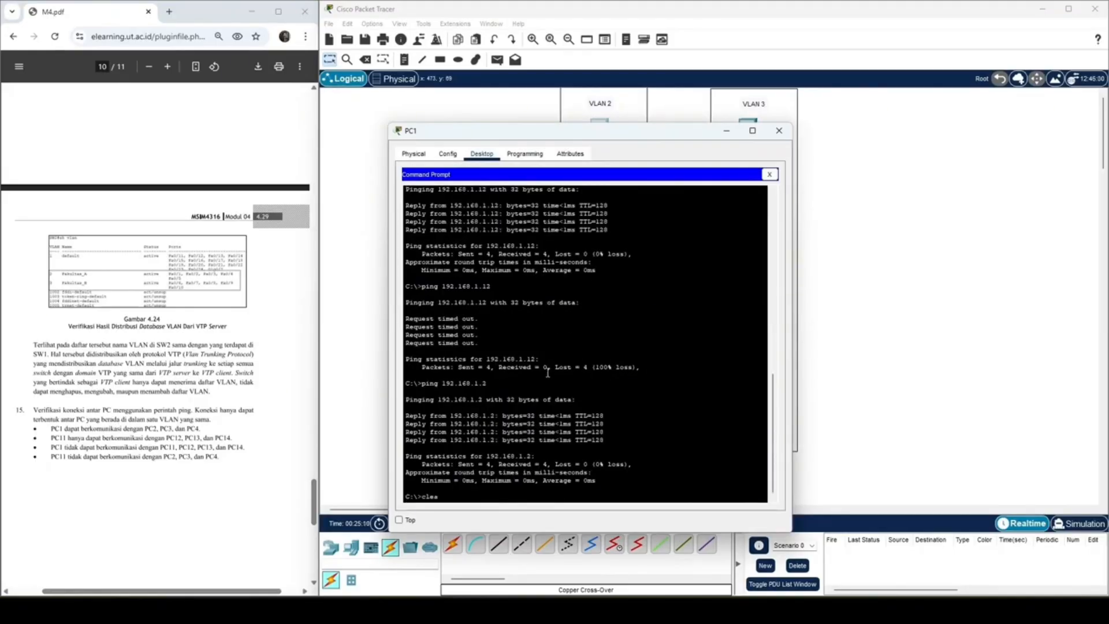
{"action": "type", "text": "r"}
{"action": "key", "text": "Return"}
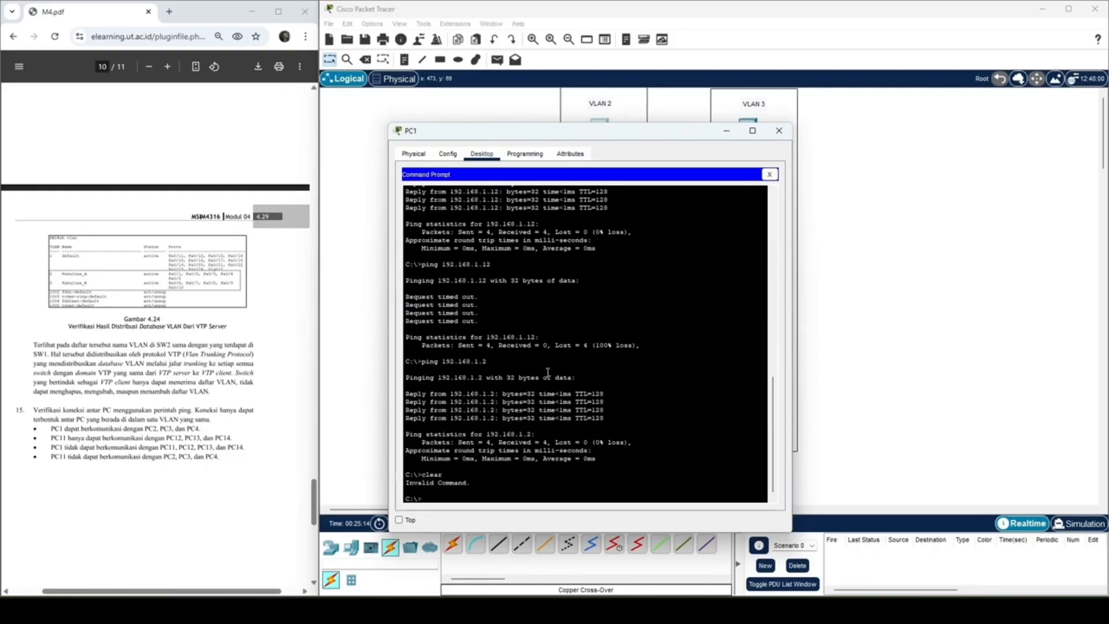
Step: Test the connection from PC1 within VLAN 2 by pinging 192.168.2.2
{"action": "type", "text": "ping 192.168.1.2"}
{"action": "key", "text": "BackSpace"}
{"action": "key", "text": "BackSpace"}
{"action": "key", "text": "BackSpace"}
{"action": "key", "text": "Return"}
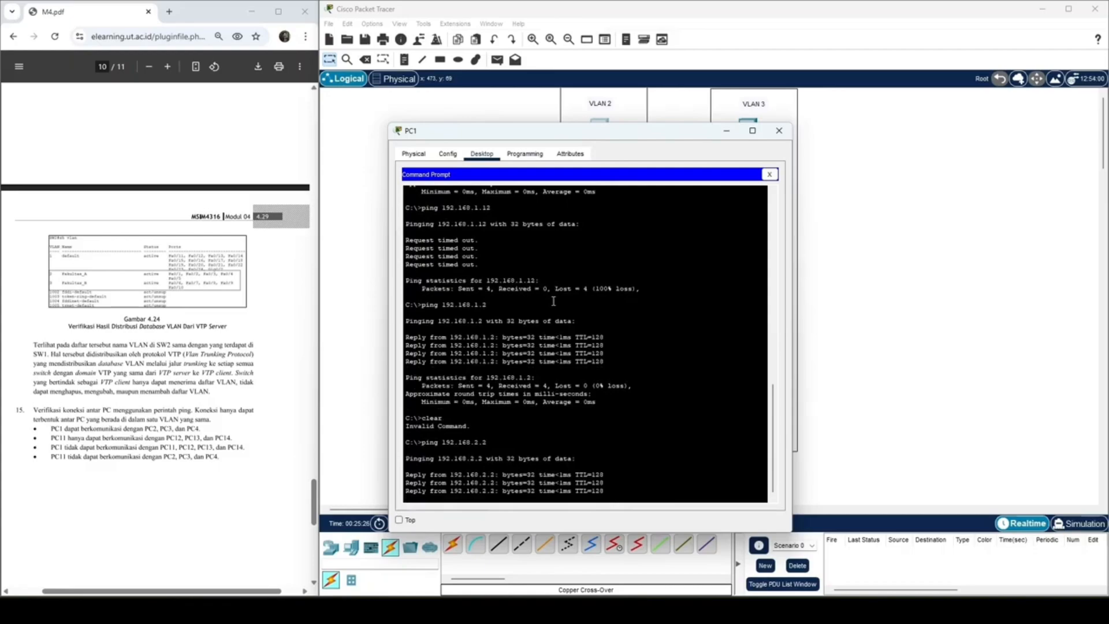
Step: From PC1, ping the VLAN 2 PCs on the other switch at 192.168.2.3 and 192.168.2.4
{"action": "key", "text": "Up"}
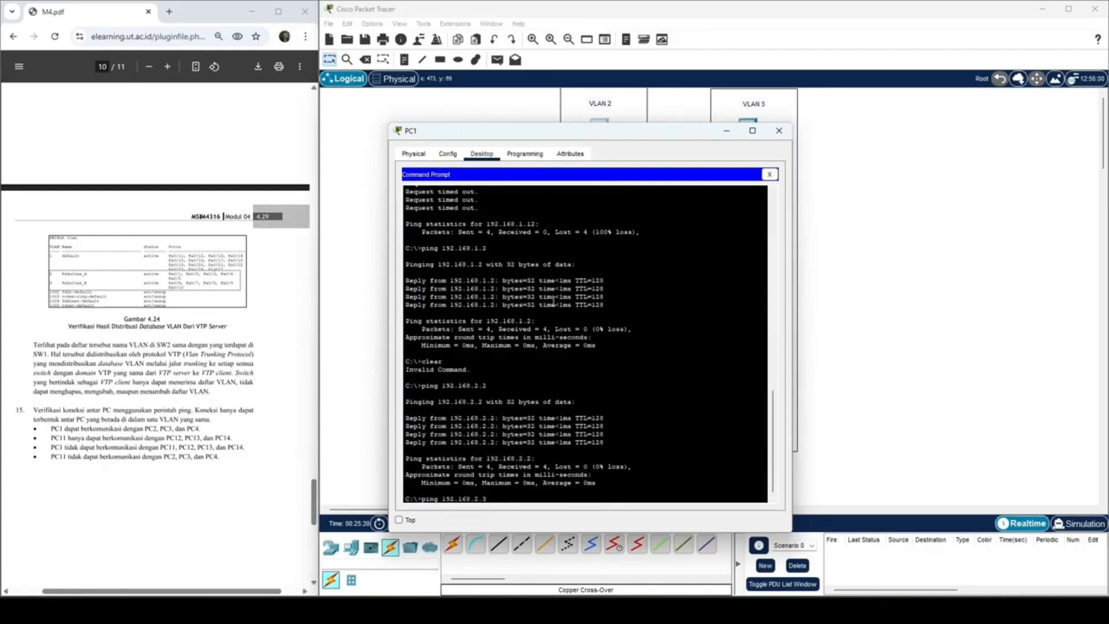
{"action": "type", "text": "3"}
{"action": "key", "text": "Return"}
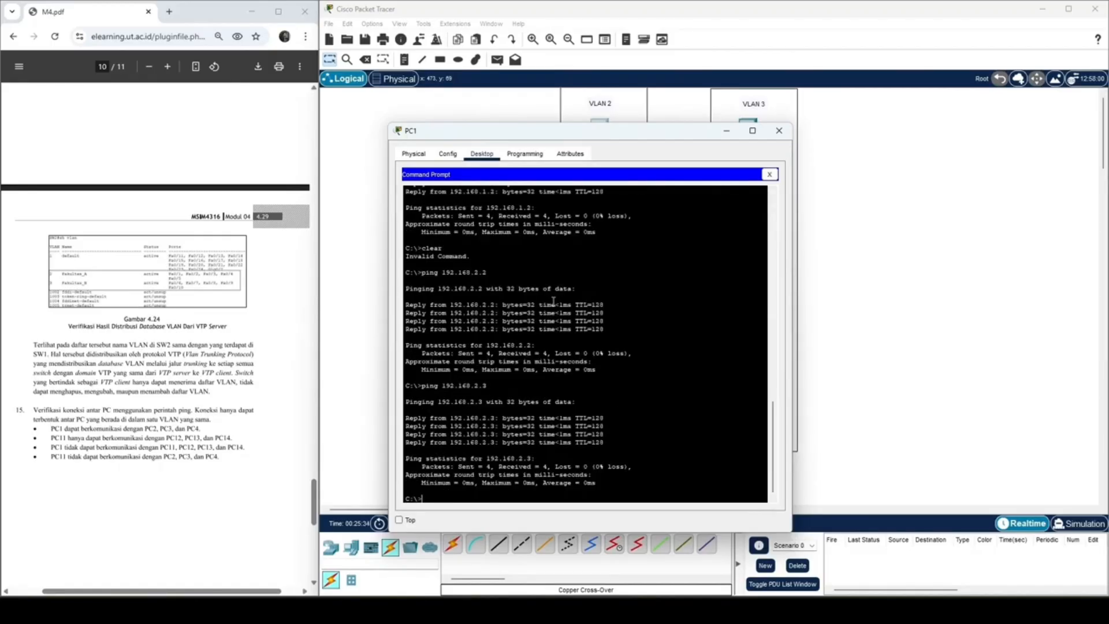
{"action": "key", "text": "Up"}
{"action": "key", "text": "BackSpace"}
{"action": "type", "text": "4"}
{"action": "key", "text": "Return"}
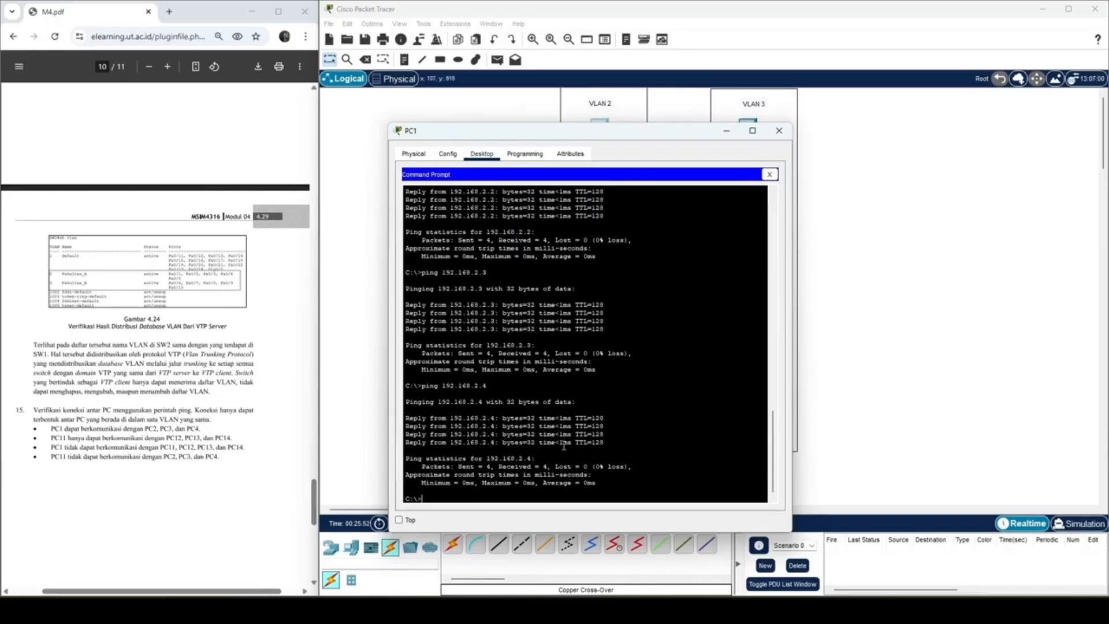
Step: Test cross-VLAN communication from PC1 by pinging 192.168.3.1
{"action": "key", "text": "Up"}
{"action": "key", "text": "BackSpace"}
{"action": "key", "text": "BackSpace"}
{"action": "key", "text": "BackSpace"}
{"action": "type", "text": "3.1"}
{"action": "key", "text": "Return"}
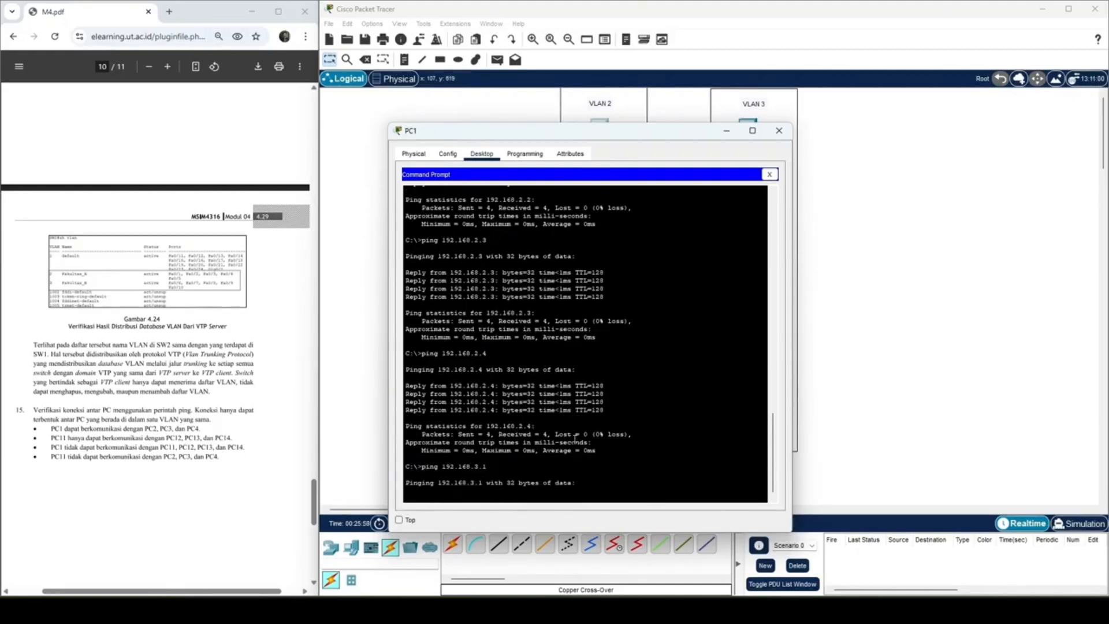
Step: Check the IPv4 address in PC11's IP configuration, then return to PC1's command prompt
{"action": "left_click_drag", "start_coordinate": [688, 131], "coordinate": [553, 136]}
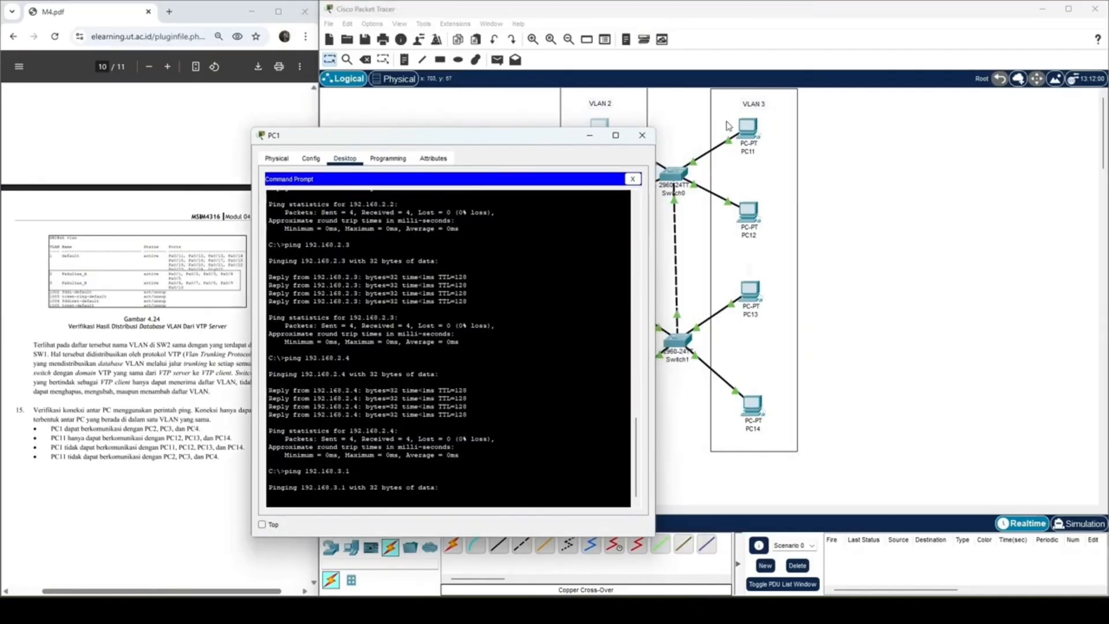
{"action": "left_click", "coordinate": [742, 129]}
{"action": "left_click", "coordinate": [448, 217]}
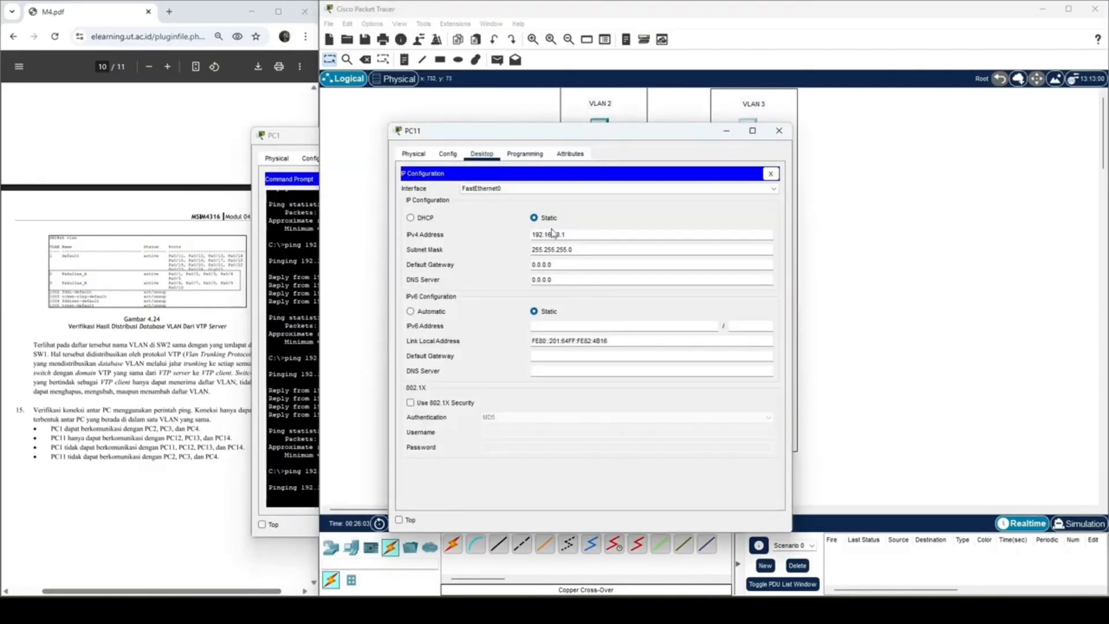
{"action": "left_click", "coordinate": [778, 130]}
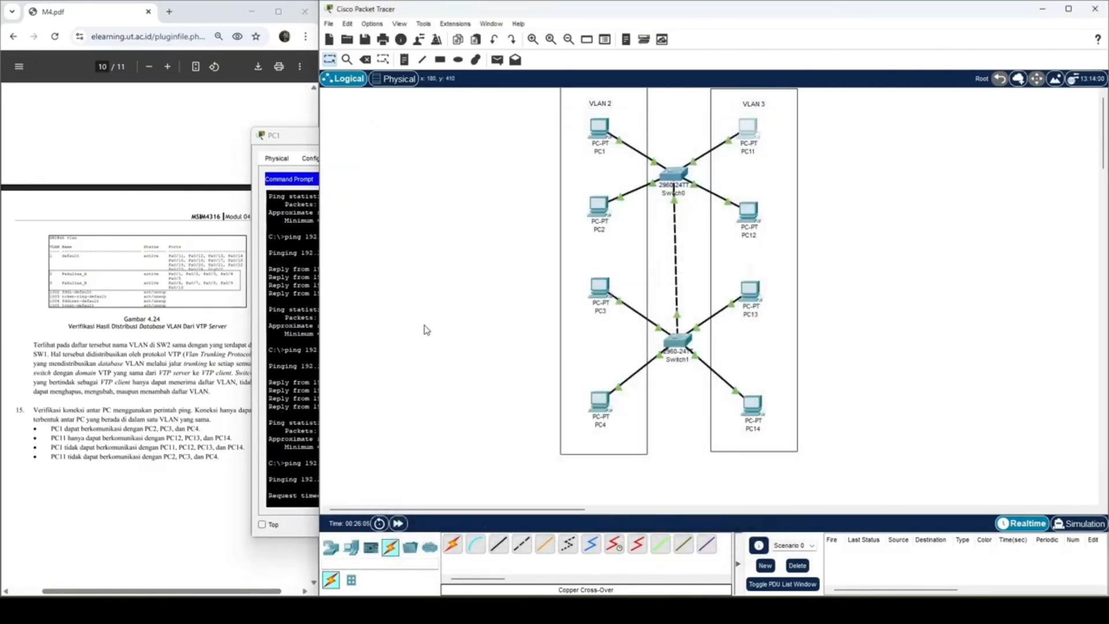
{"action": "left_click", "coordinate": [298, 138]}
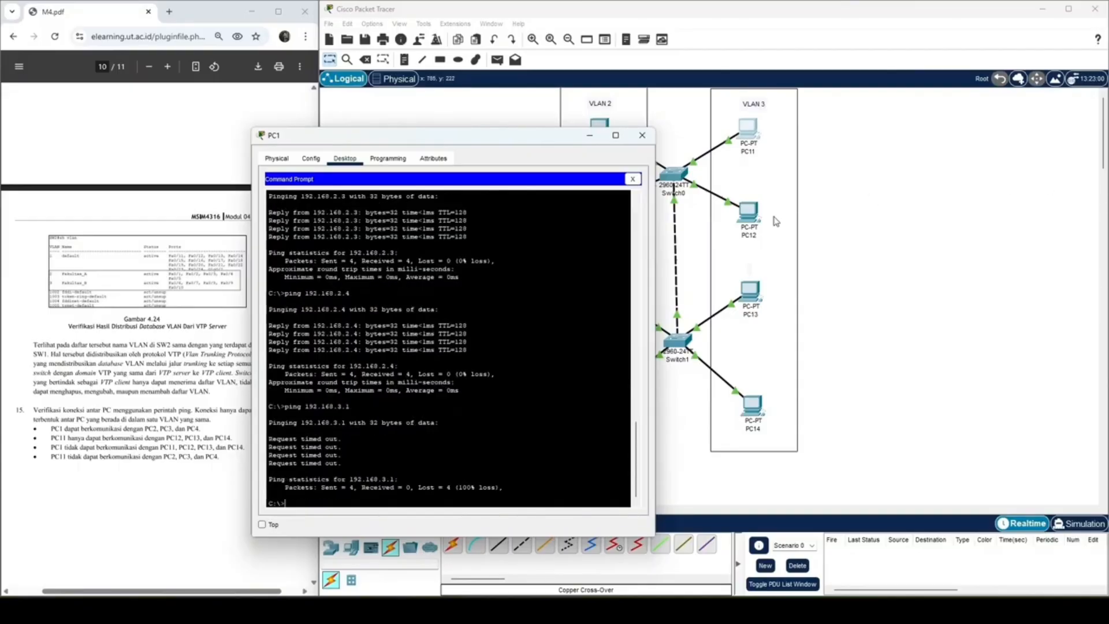
Step: Ping the VLAN 3 address 192.168.3.2 from PC1
{"action": "key", "text": "Up"}
{"action": "key", "text": "BackSpace"}
{"action": "type", "text": "2.168.3.2"}
{"action": "key", "text": "Return"}
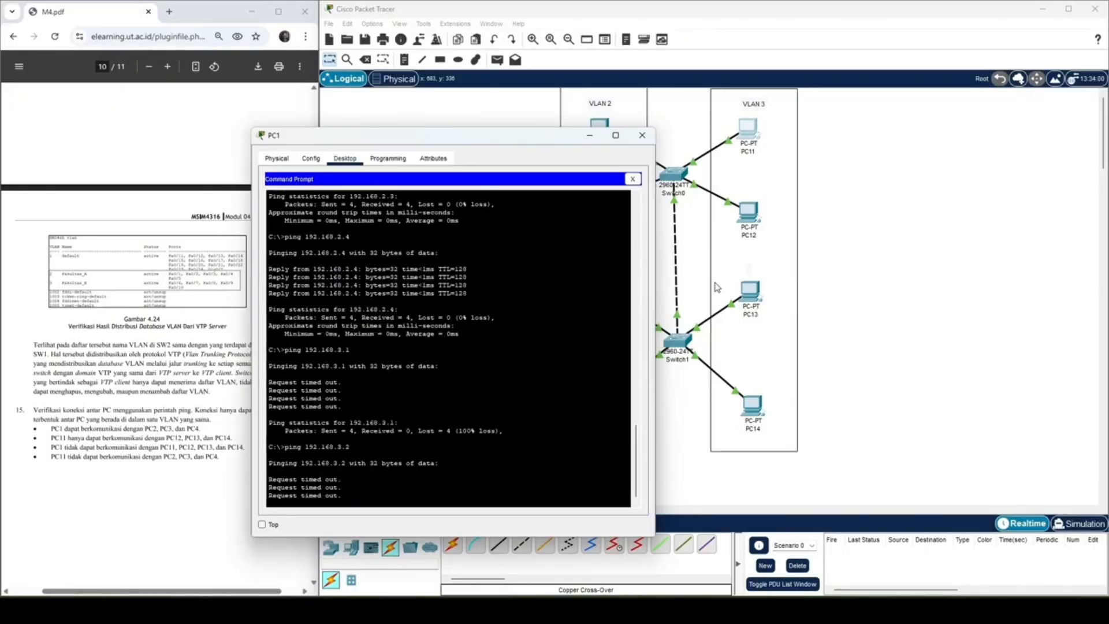
Step: Ping 192.168.3.3 from PC1 and review the results of the earlier cross-VLAN pings
{"action": "left_click_drag", "start_coordinate": [518, 141], "coordinate": [517, 111]}
{"action": "key", "text": "Up"}
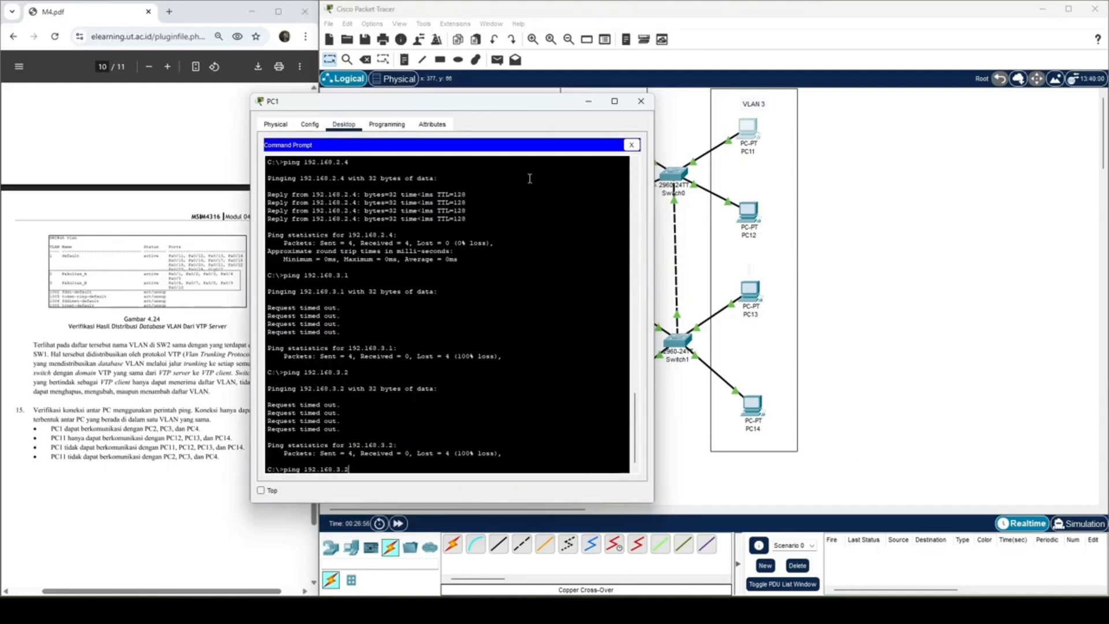
{"action": "key", "text": "BackSpace"}
{"action": "type", "text": "3"}
{"action": "key", "text": "Return"}
{"action": "scroll", "coordinate": [432, 260], "scroll_direction": "up", "scroll_amount": 2}
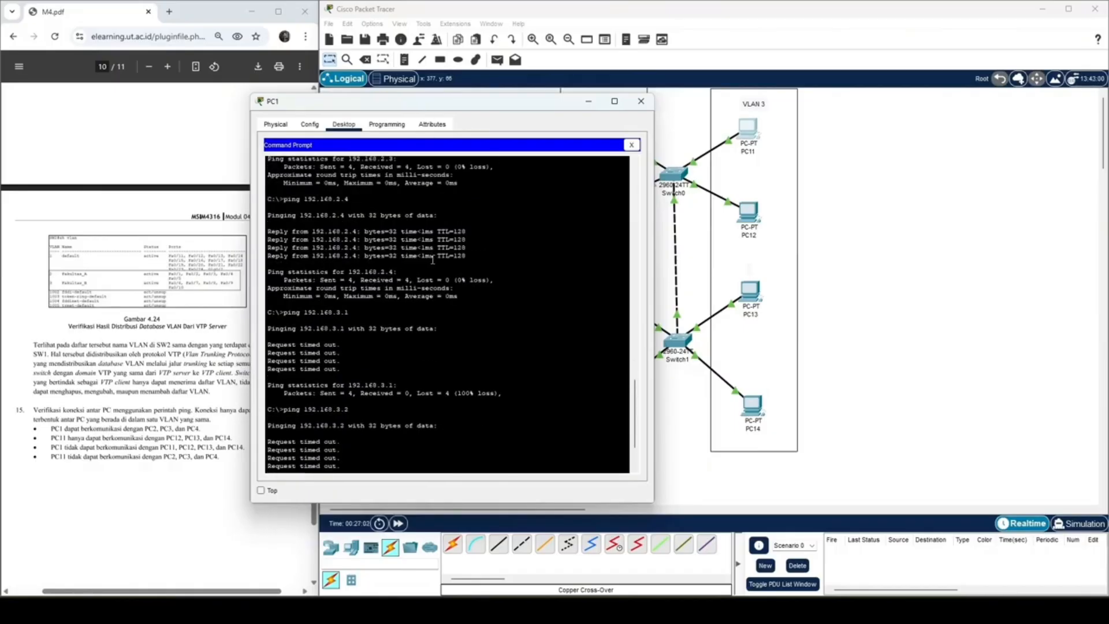
{"action": "scroll", "coordinate": [432, 259], "scroll_direction": "down", "scroll_amount": 3}
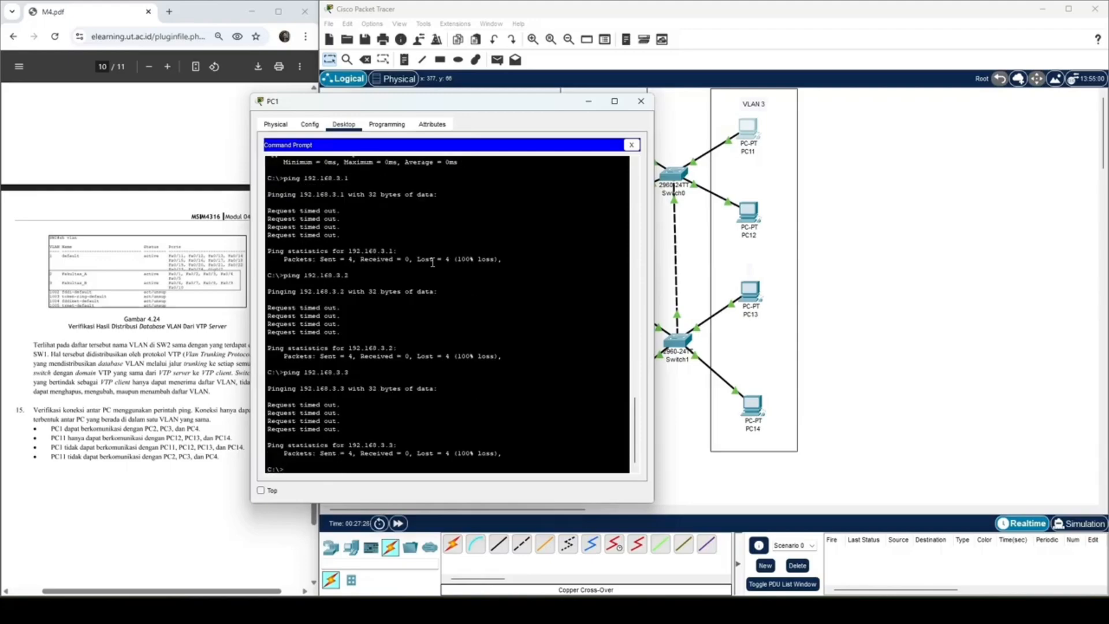
Step: Ping 192.168.3.4 from PC1, then close PC1's window
{"action": "key", "text": "Up"}
{"action": "key", "text": "BackSpace"}
{"action": "type", "text": "4"}
{"action": "key", "text": "Return"}
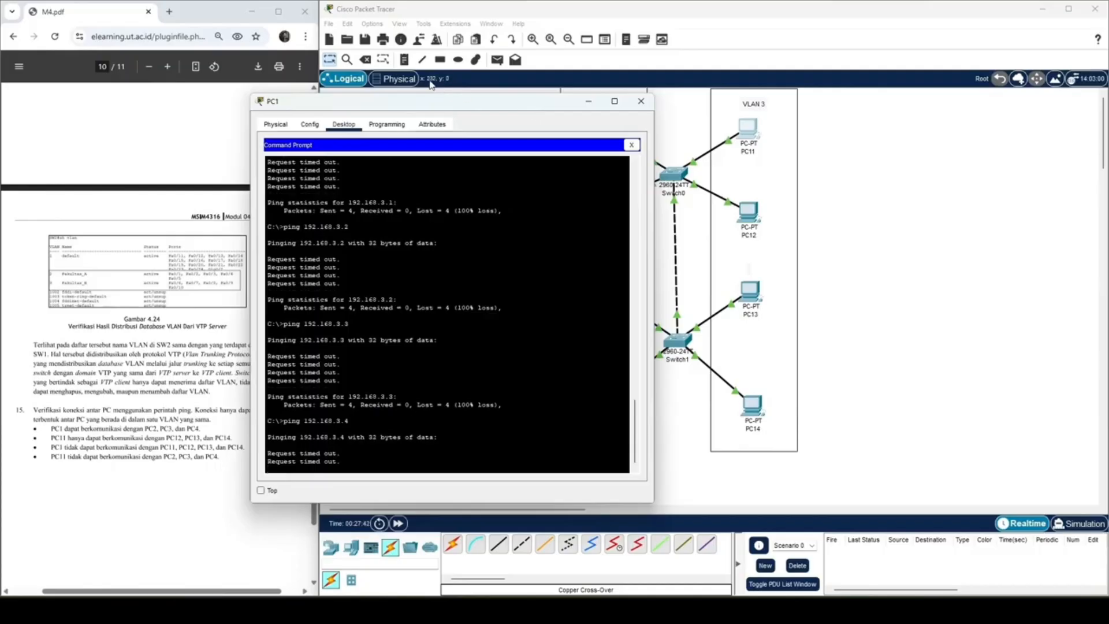
{"action": "left_click_drag", "start_coordinate": [462, 105], "coordinate": [364, 102]}
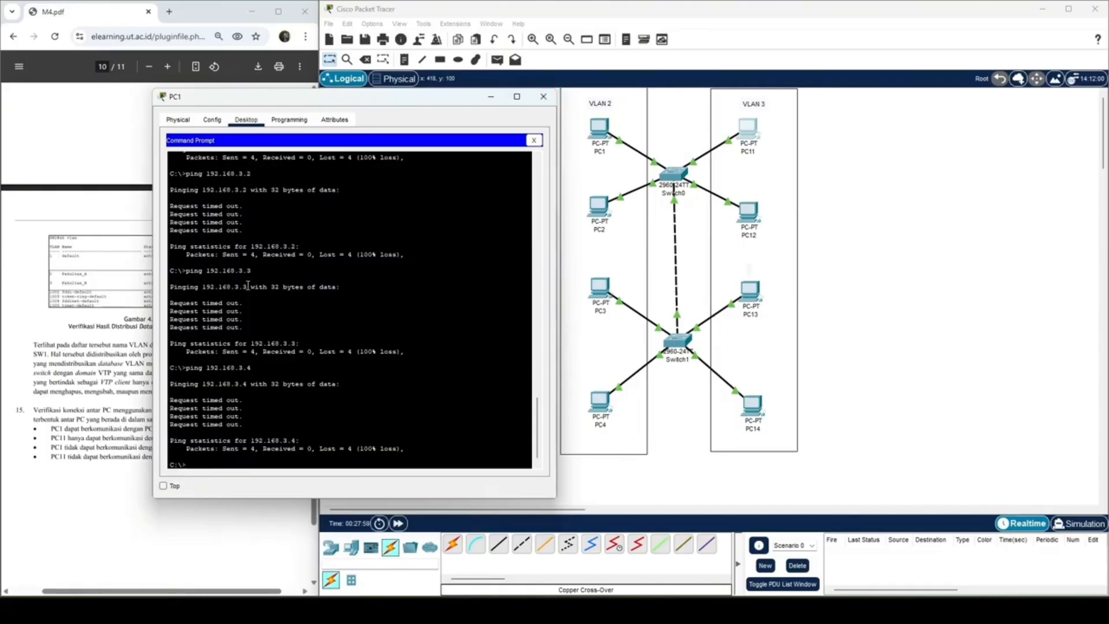
{"action": "left_click", "coordinate": [543, 97]}
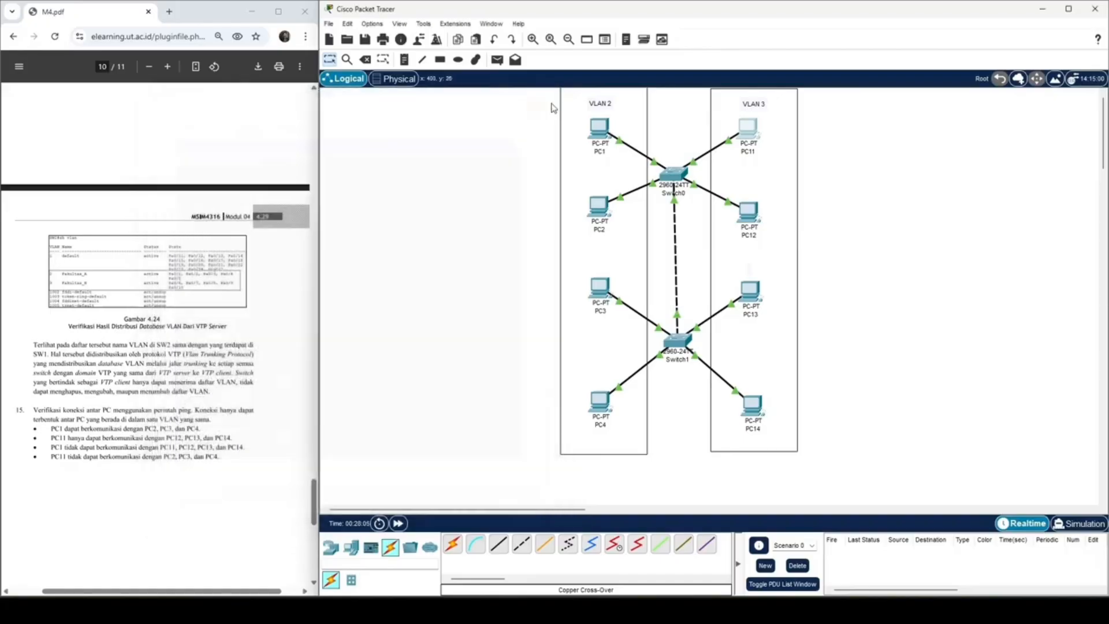
Step: Open PC11's command prompt and ping 192.168.3.2 to test the connection within VLAN 3
{"action": "mouse_move", "coordinate": [743, 133]}
{"action": "left_click", "coordinate": [748, 134]}
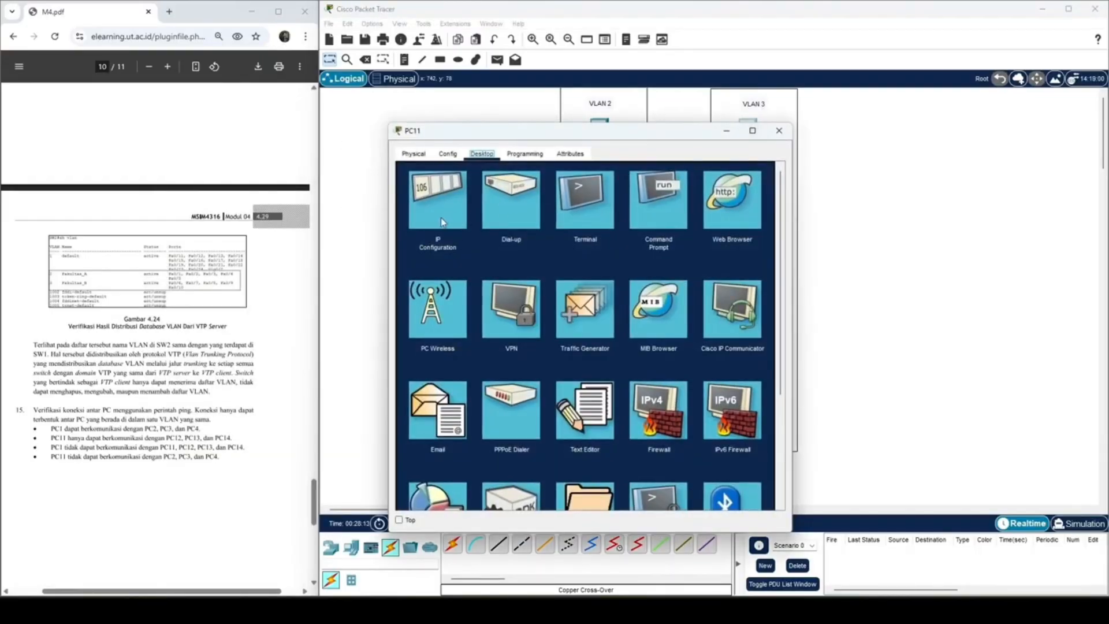
{"action": "left_click", "coordinate": [645, 202]}
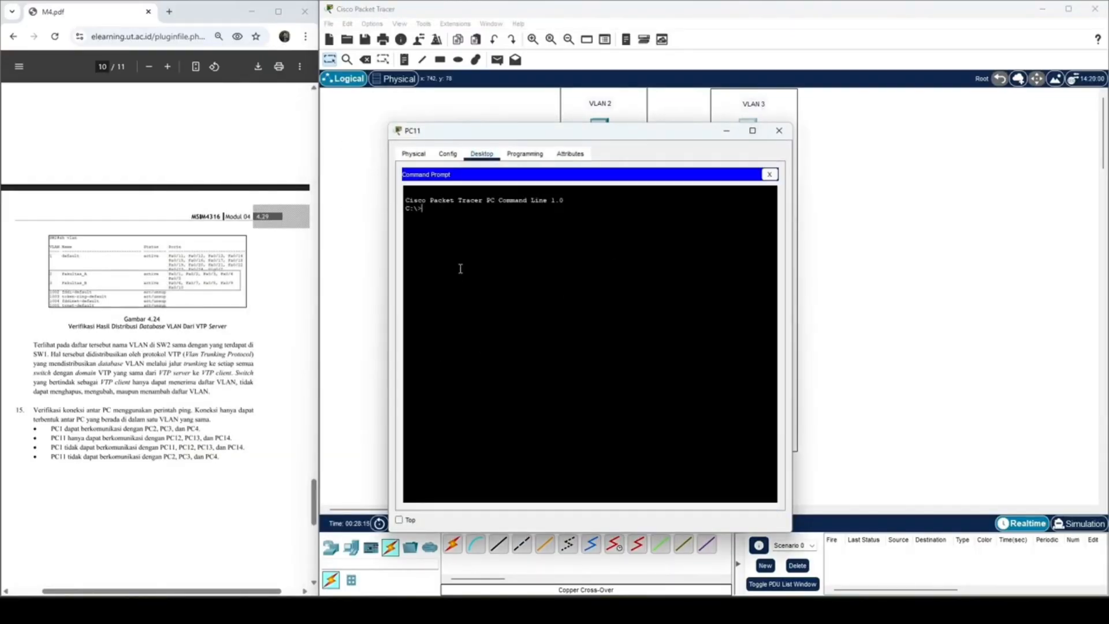
{"action": "type", "text": "ping 192.168.3.2"}
{"action": "key", "text": "Return"}
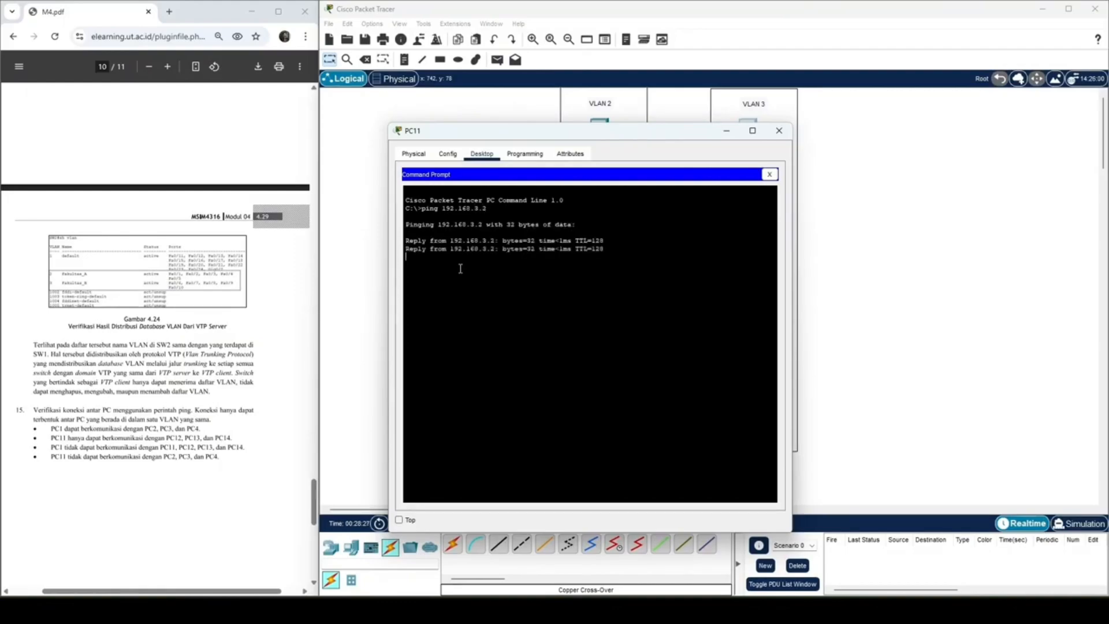
Step: Ping 192.168.3.3 from PC11, keeping the topology in view beside the command prompt
{"action": "left_click_drag", "start_coordinate": [582, 123], "coordinate": [420, 133]}
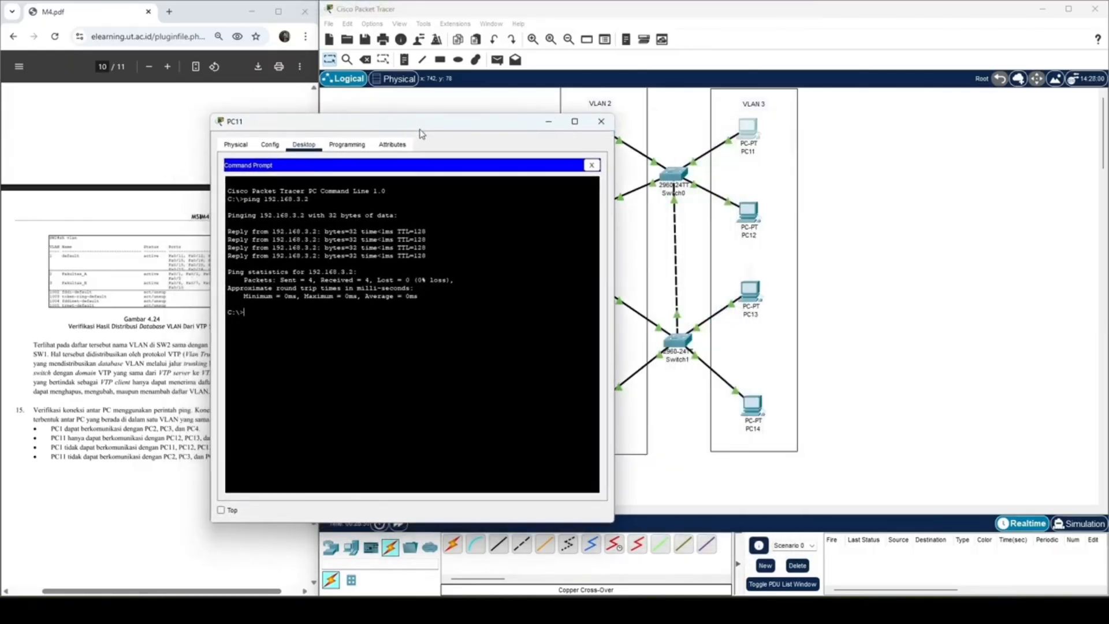
{"action": "key", "text": "Up"}
{"action": "type", "text": "3"}
{"action": "key", "text": "Return"}
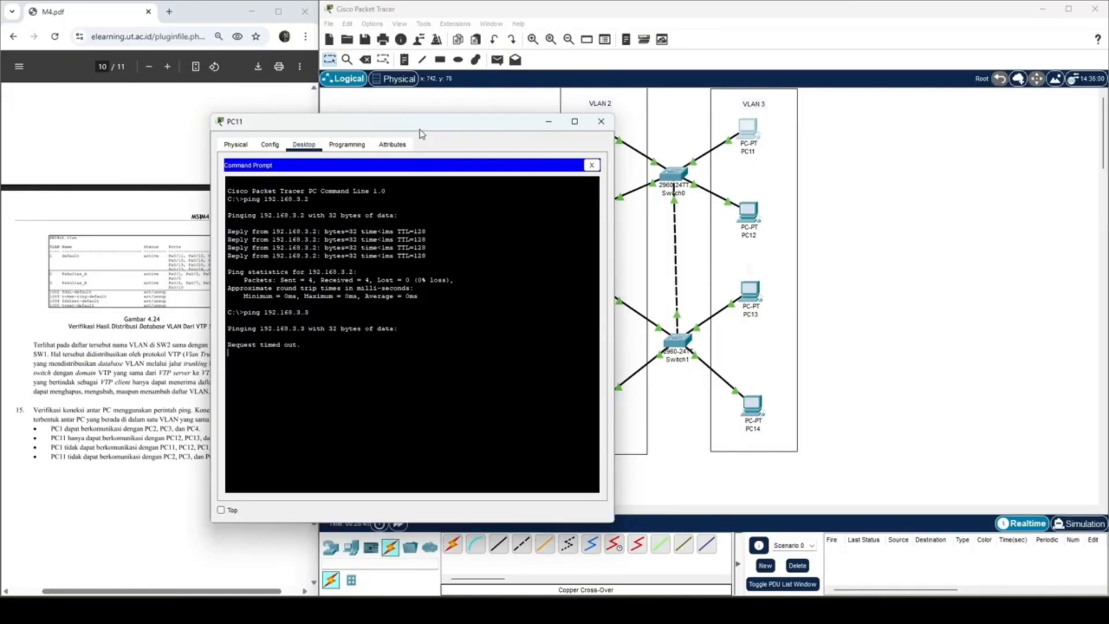
Step: Open PC13's IP configuration, check its IPv4 address and subnet mask, and close the window
{"action": "left_click", "coordinate": [749, 291]}
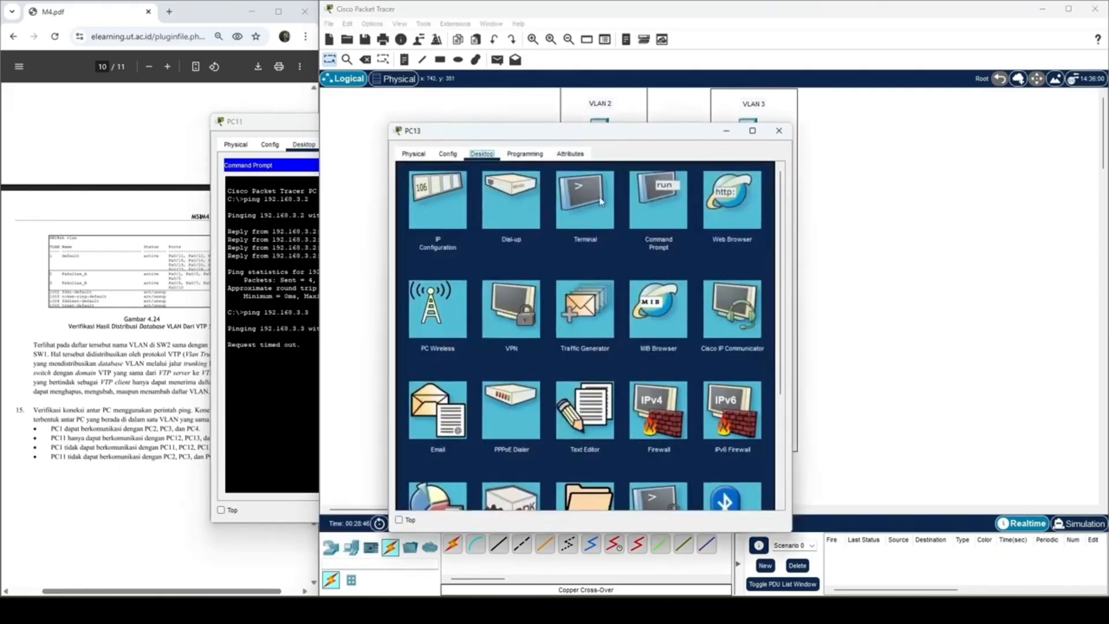
{"action": "left_click", "coordinate": [446, 155]}
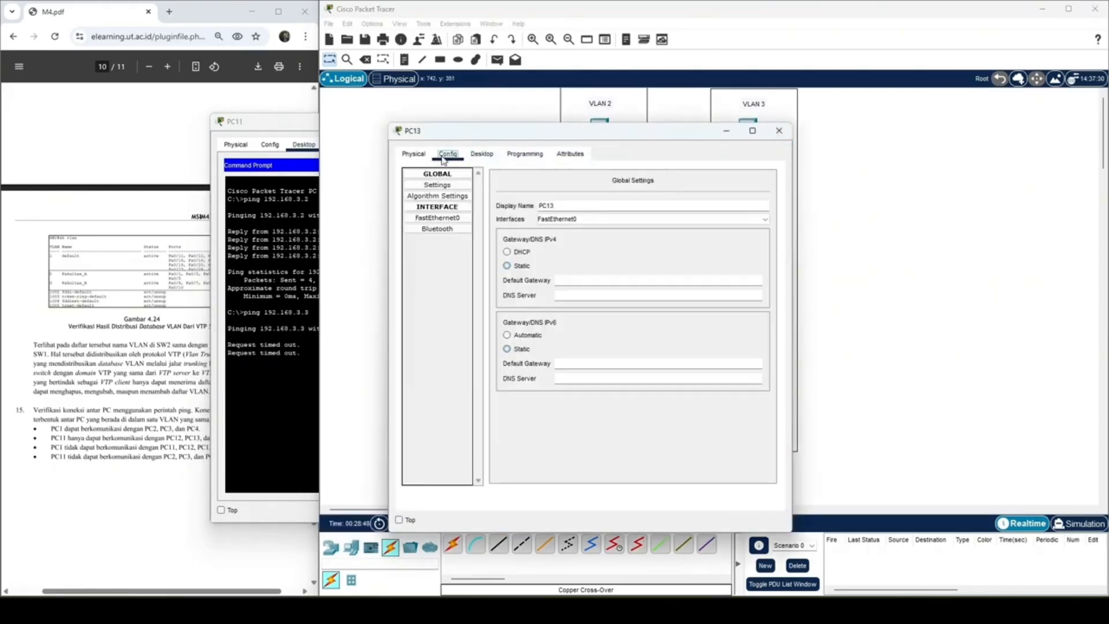
{"action": "left_click", "coordinate": [481, 154]}
{"action": "left_click", "coordinate": [770, 174]}
{"action": "left_click", "coordinate": [449, 193]}
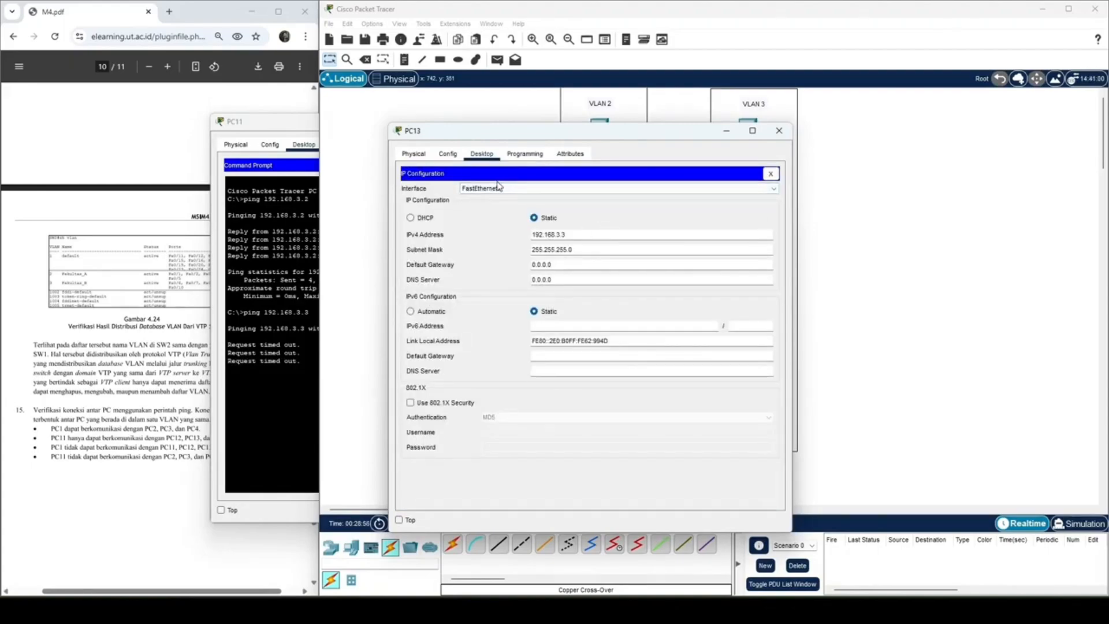
{"action": "left_click", "coordinate": [779, 131]}
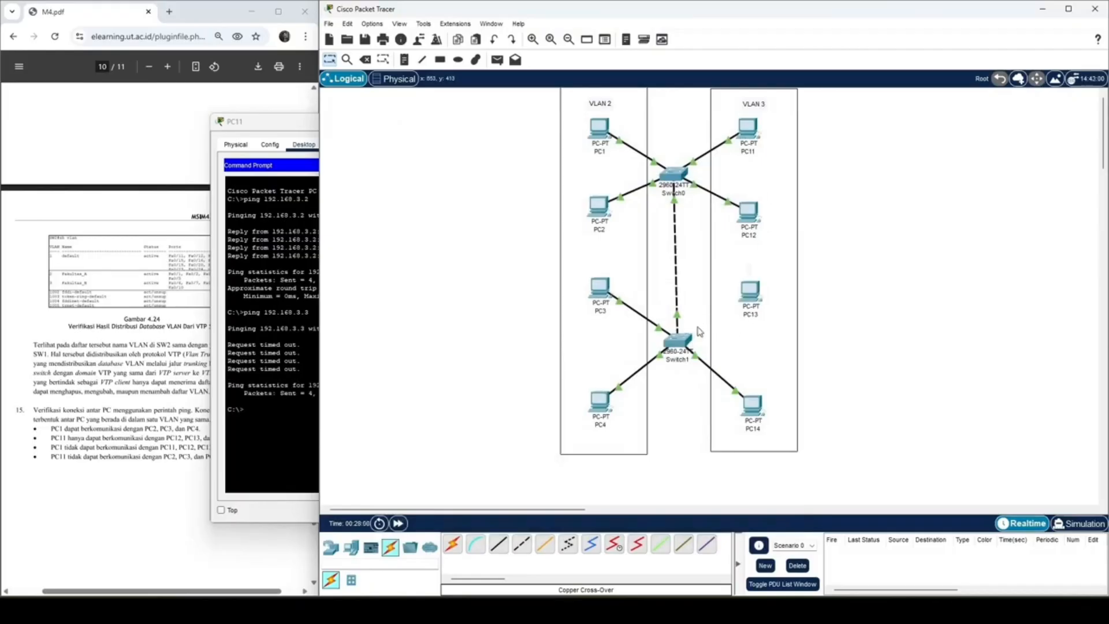
Step: Plug PC13's cable into port FastEthernet0/1 on Switch1
{"action": "left_click", "coordinate": [689, 341]}
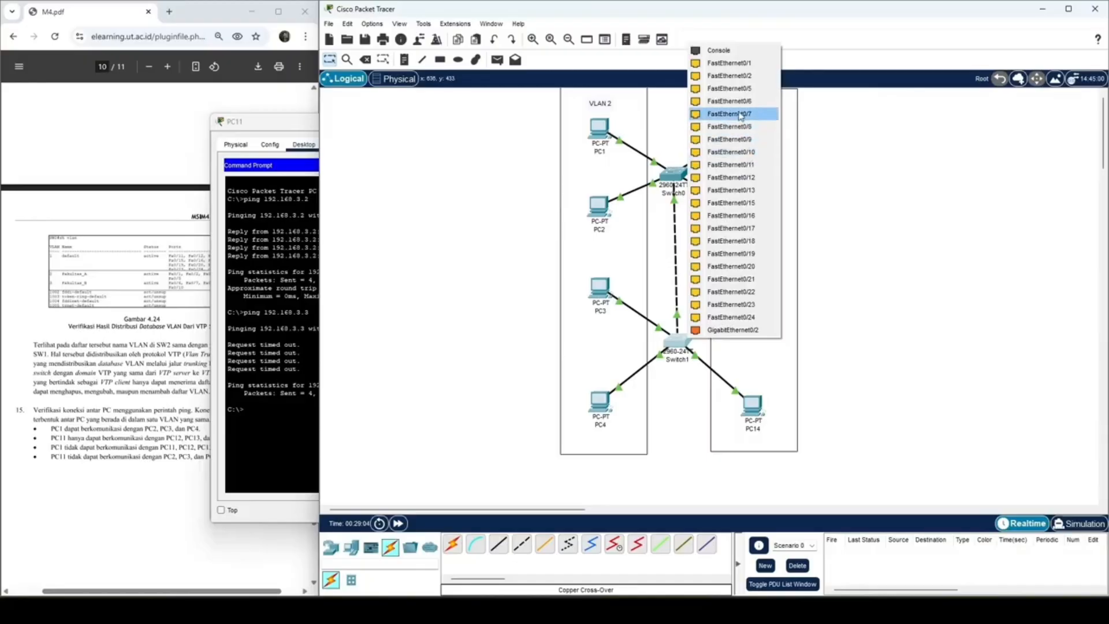
{"action": "left_click", "coordinate": [739, 65]}
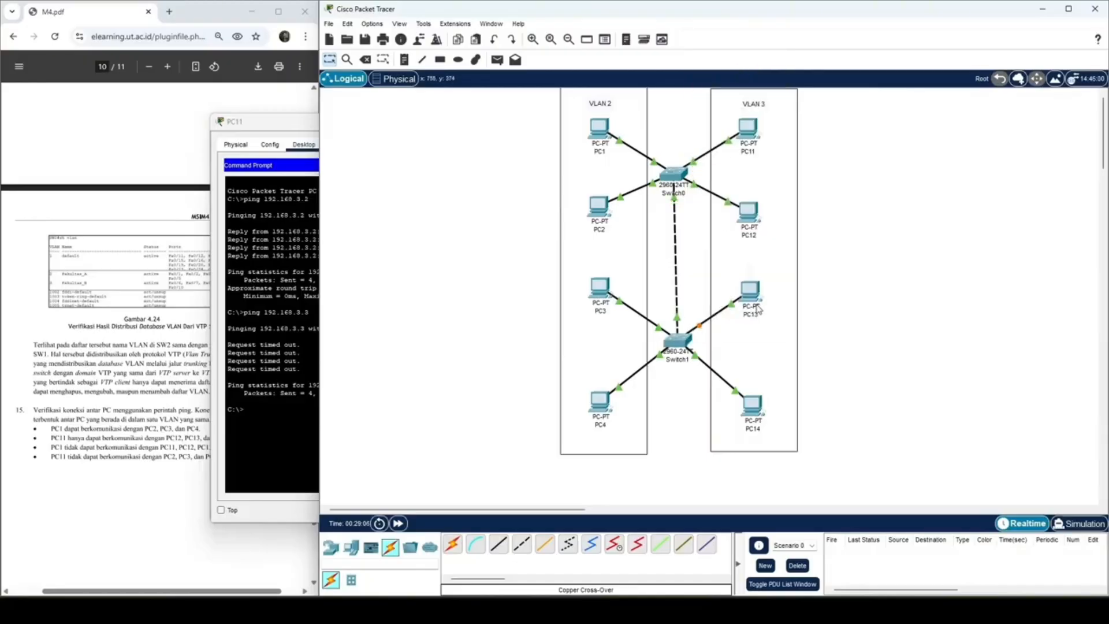
Step: Check the SW2 port ranges in the module and move PC13's cable to FastEthernet0/6 on Switch1
{"action": "left_click", "coordinate": [166, 458]}
{"action": "scroll", "coordinate": [292, 364], "scroll_direction": "up", "scroll_amount": 7}
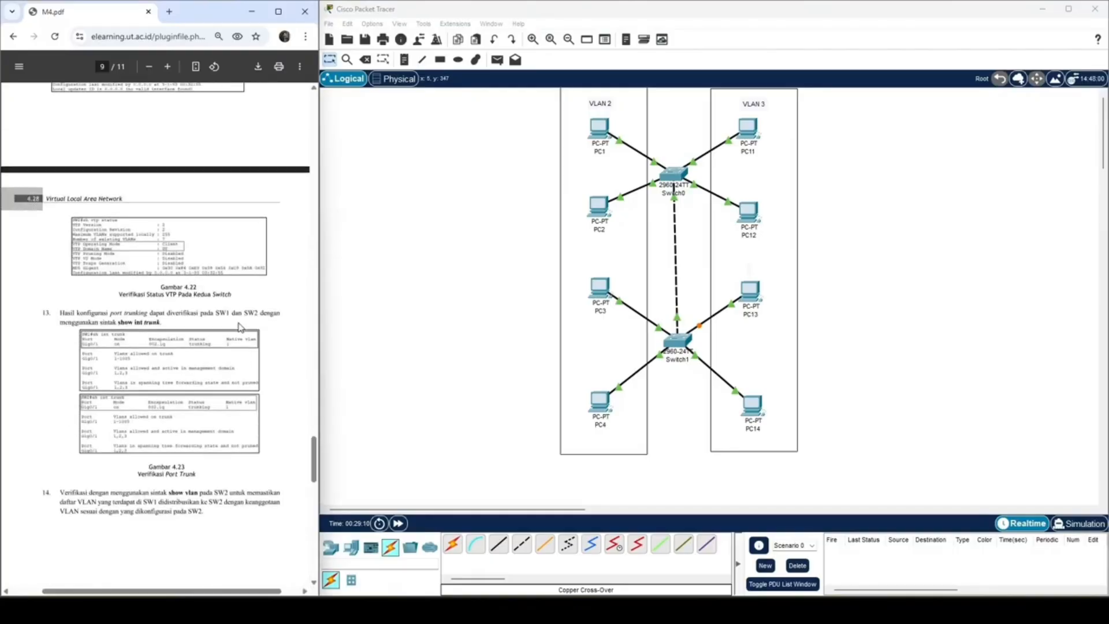
{"action": "scroll", "coordinate": [239, 327], "scroll_direction": "up", "scroll_amount": 6}
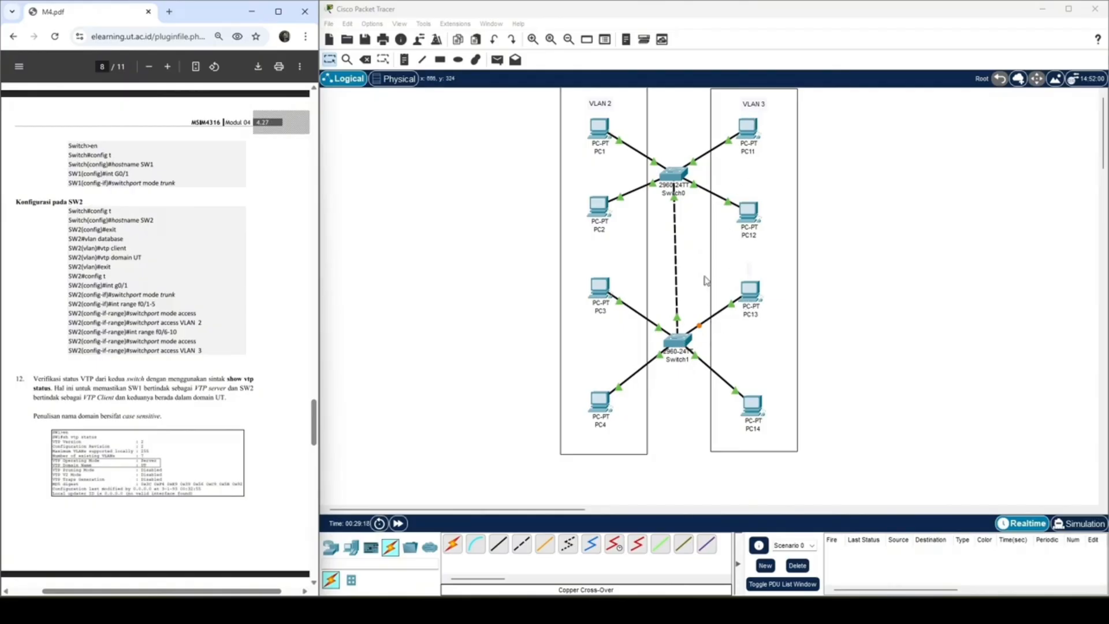
{"action": "left_click", "coordinate": [749, 294]}
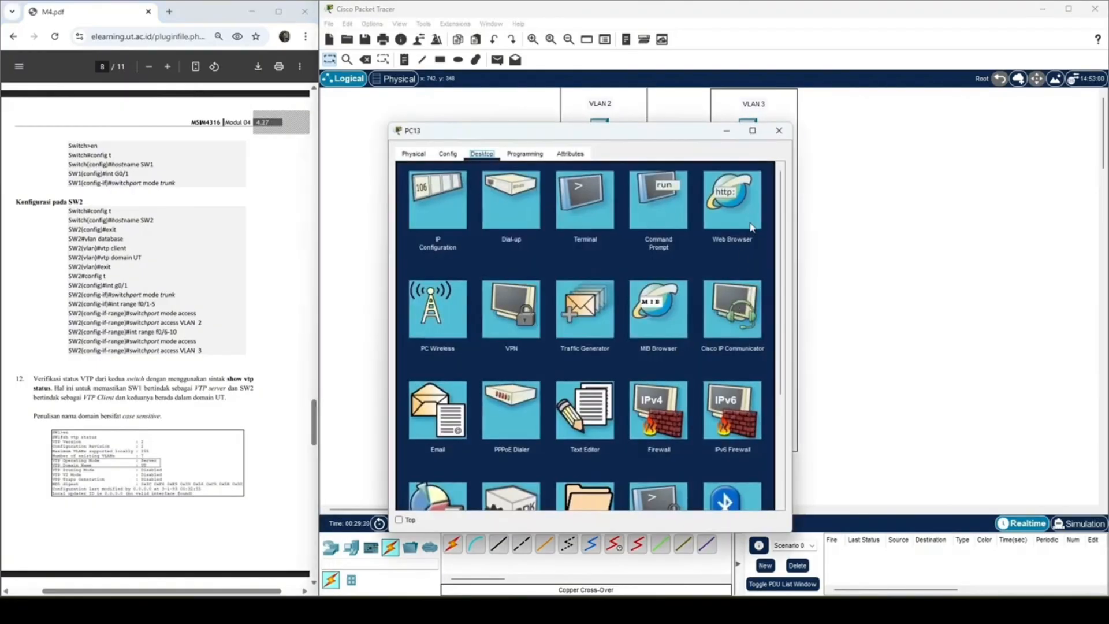
{"action": "left_click", "coordinate": [443, 200]}
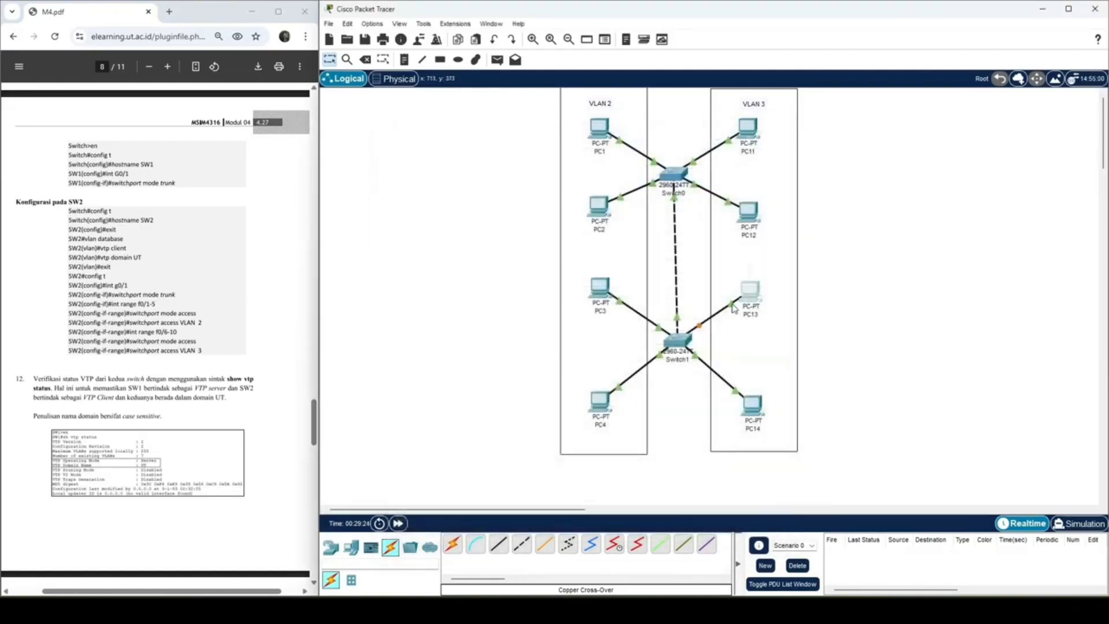
{"action": "left_click", "coordinate": [679, 342]}
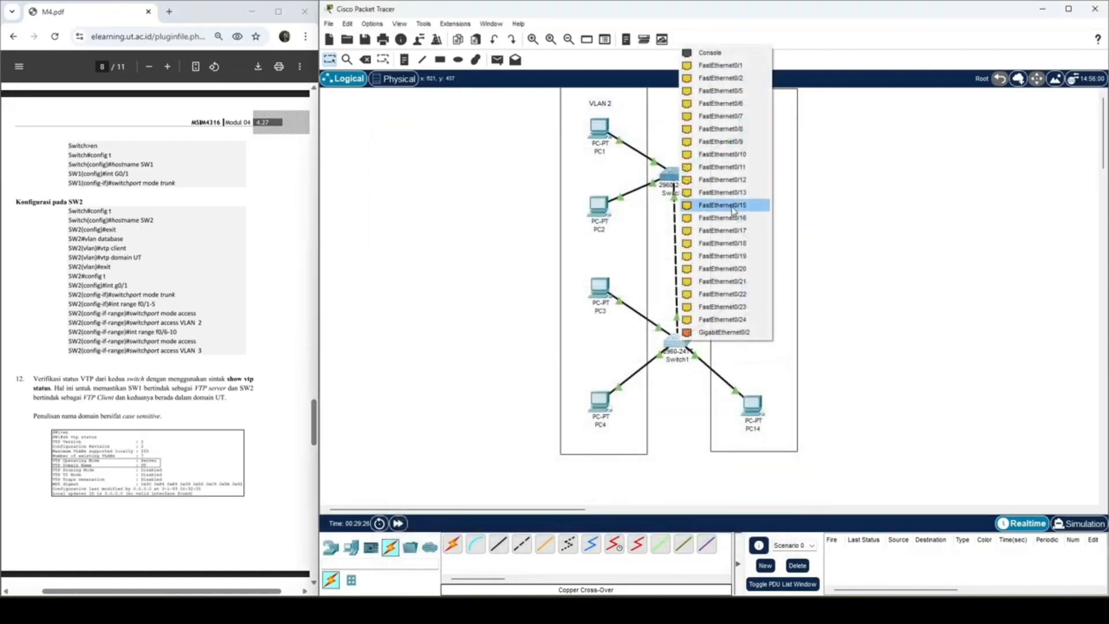
{"action": "left_click", "coordinate": [740, 109]}
Step: Move PC14's cable to port FastEthernet0/7 on Switch1, within the VLAN 3 range
{"action": "left_click", "coordinate": [756, 408]}
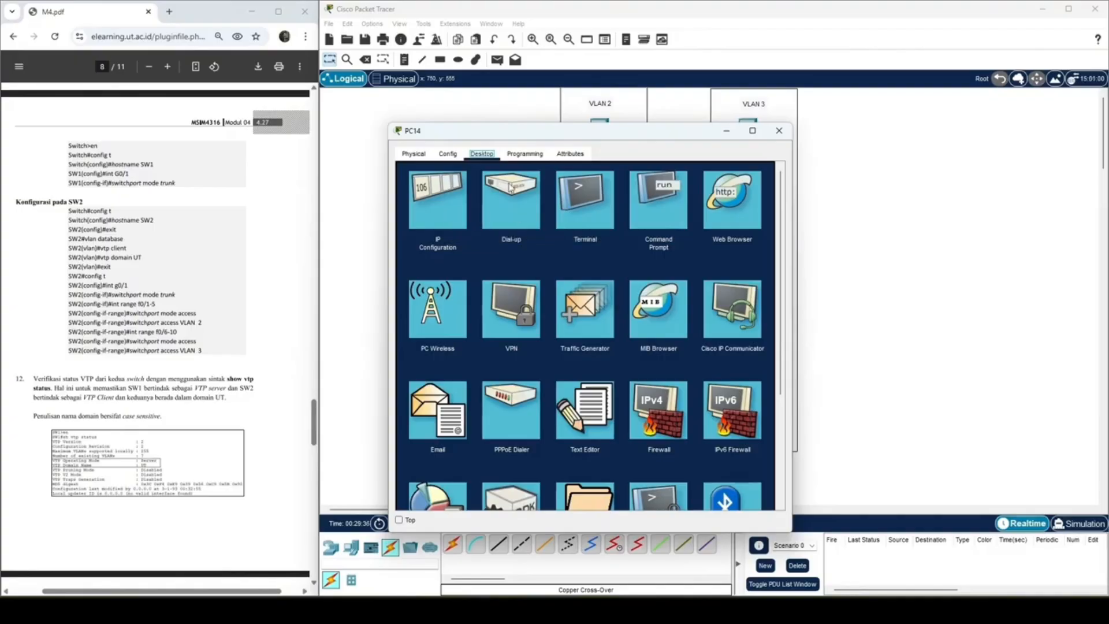
{"action": "left_click", "coordinate": [788, 131]}
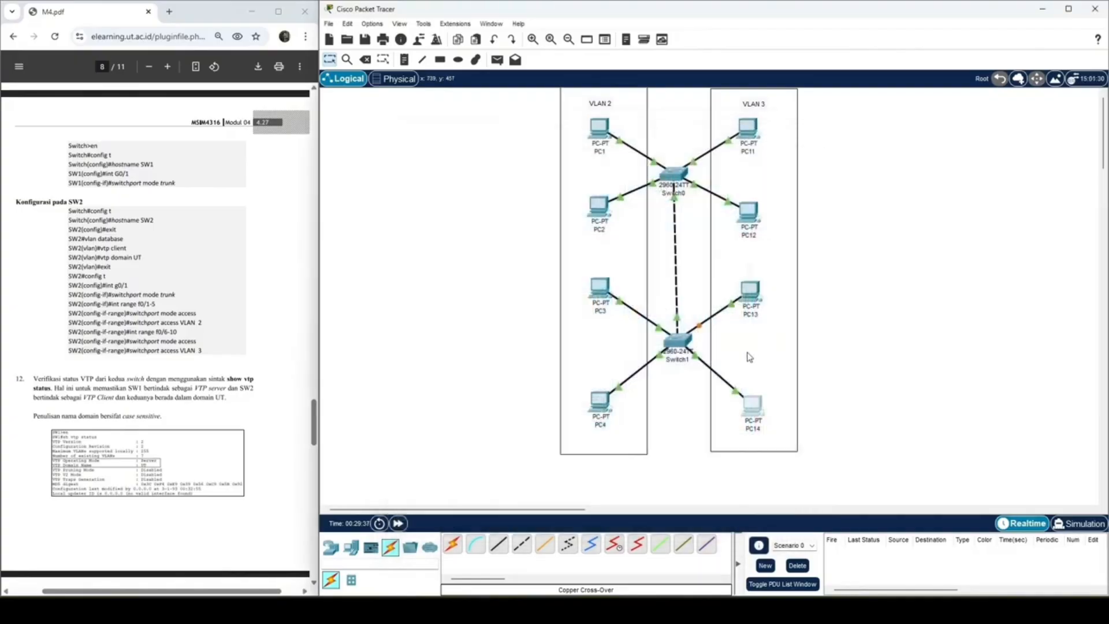
{"action": "left_click", "coordinate": [678, 342]}
{"action": "left_click", "coordinate": [741, 105]}
Step: Move PC3's cable to FastEthernet0/1 and PC4's cable to FastEthernet0/2 on Switch1
{"action": "left_click", "coordinate": [673, 341]}
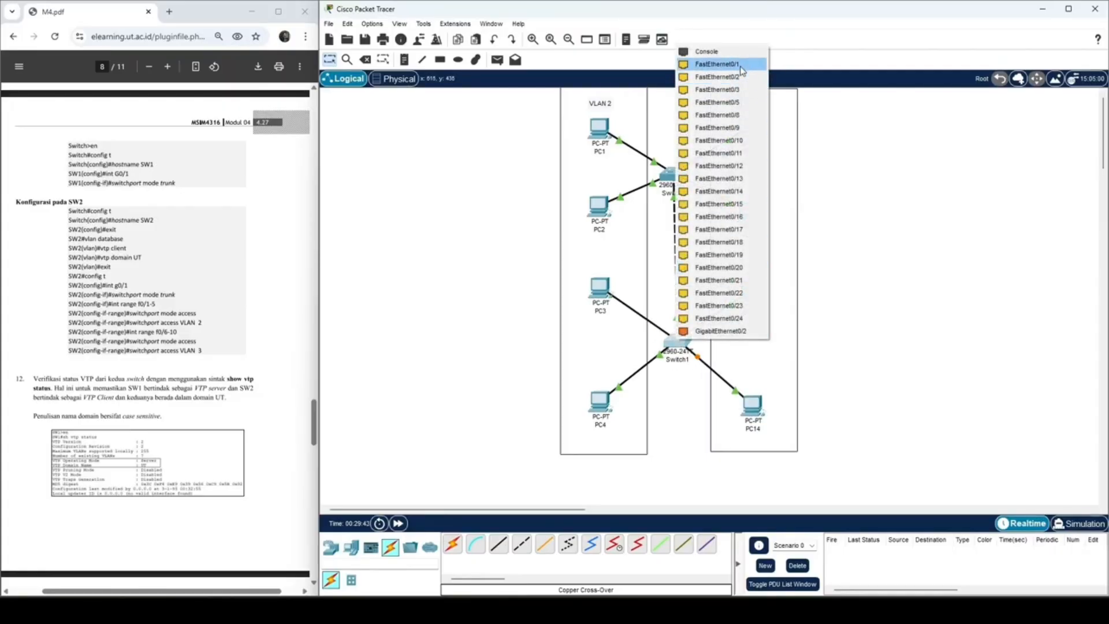
{"action": "left_click", "coordinate": [721, 71]}
{"action": "left_click", "coordinate": [674, 342]}
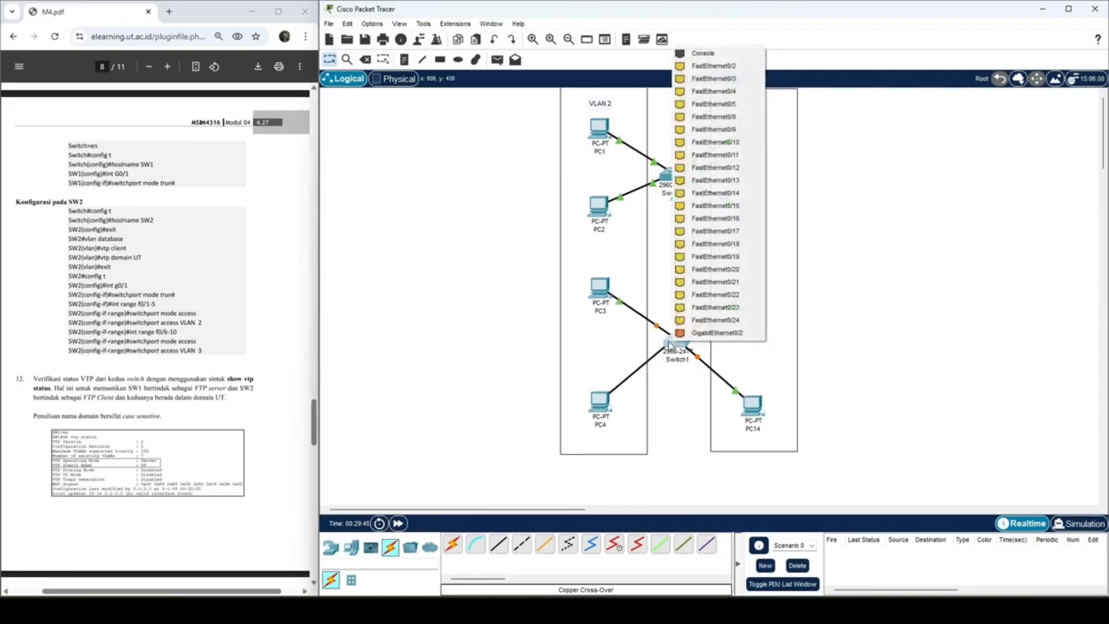
{"action": "left_click", "coordinate": [714, 66]}
Step: Return to the module's step 15, then ping 192.168.3.3 and 192.168.3.4 from PC11's command prompt
{"action": "left_click", "coordinate": [179, 344]}
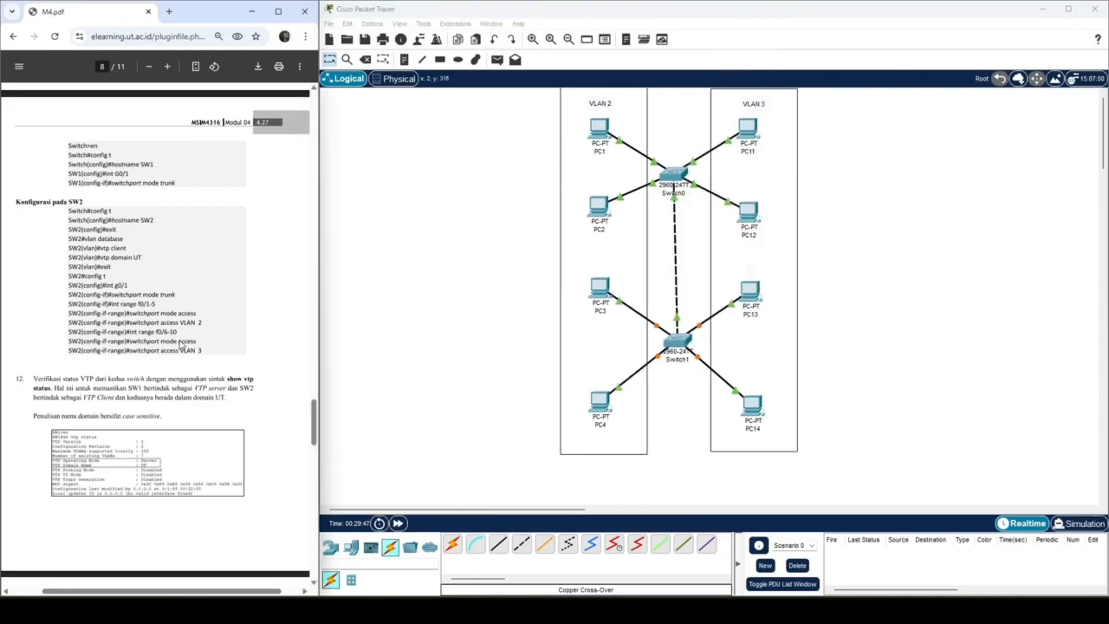
{"action": "scroll", "coordinate": [179, 344], "scroll_direction": "up", "scroll_amount": 5}
{"action": "scroll", "coordinate": [182, 370], "scroll_direction": "down", "scroll_amount": 15}
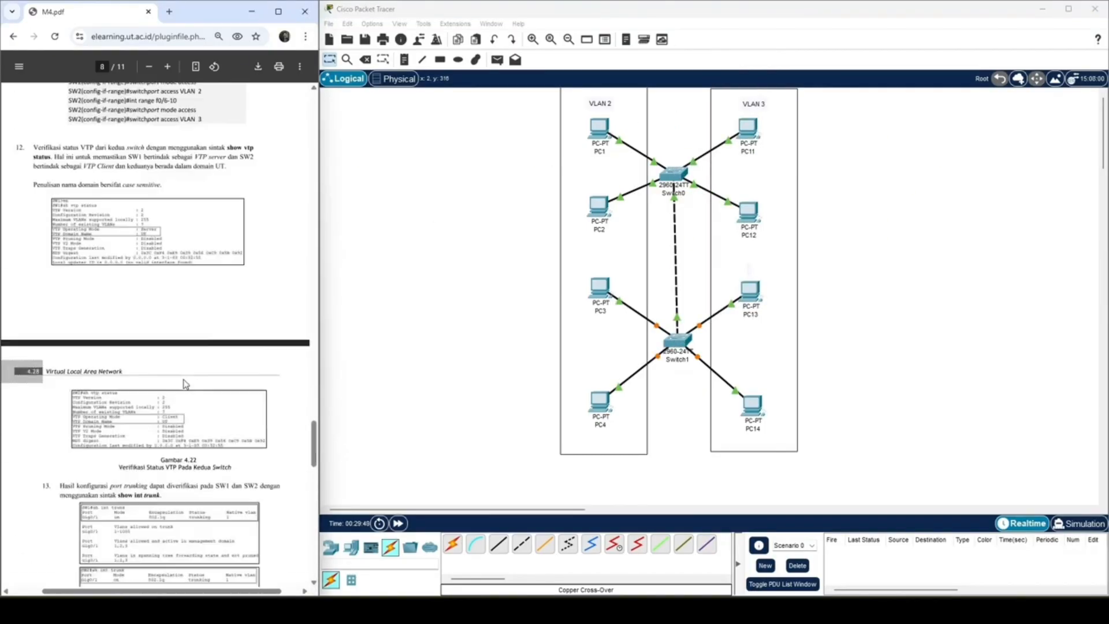
{"action": "scroll", "coordinate": [191, 370], "scroll_direction": "down", "scroll_amount": 5}
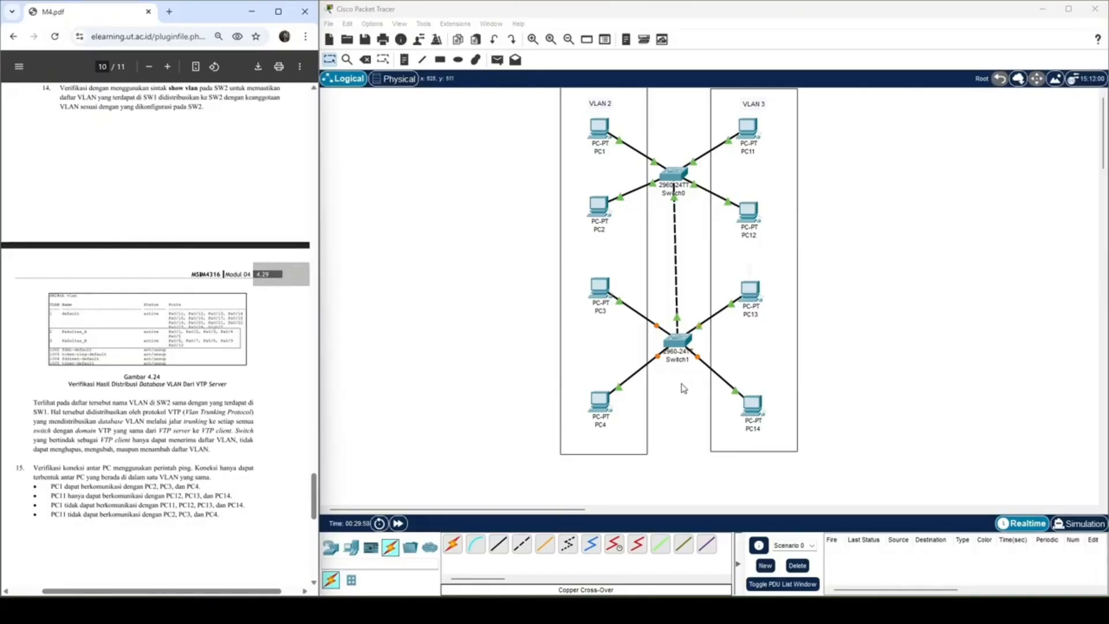
{"action": "left_click", "coordinate": [745, 137]}
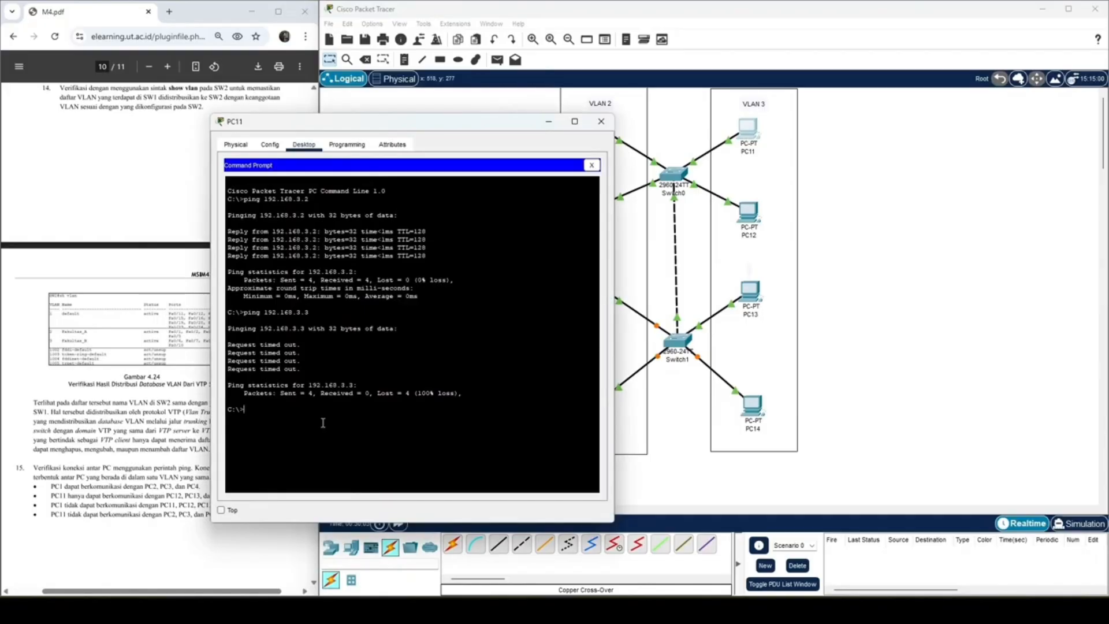
{"action": "key", "text": "Up"}
{"action": "key", "text": "Return"}
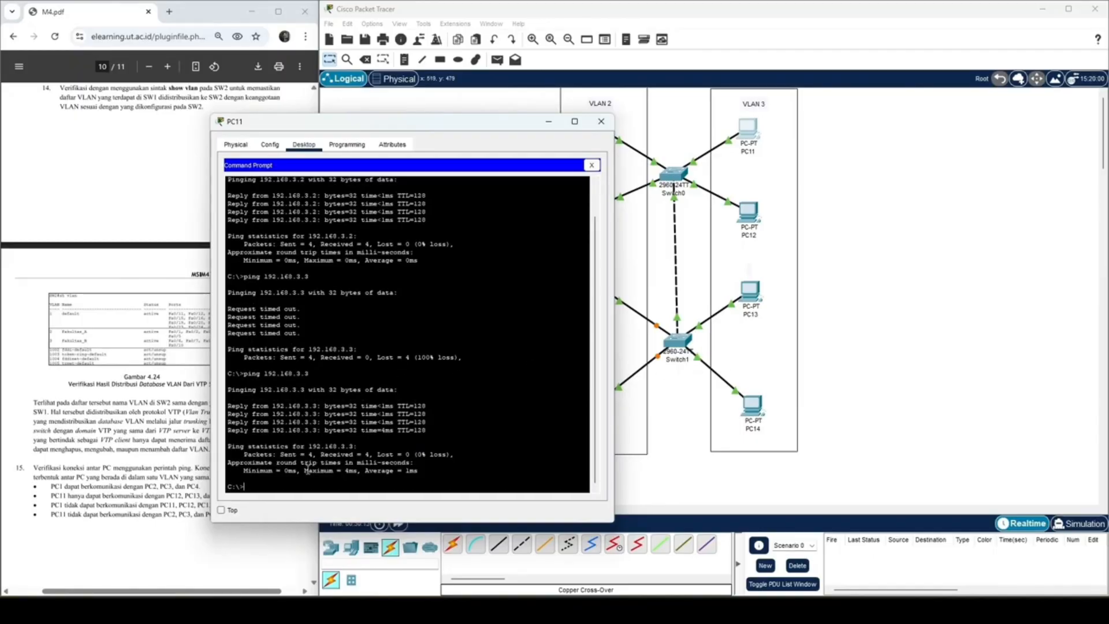
{"action": "key", "text": "Up"}
{"action": "key", "text": "BackSpace"}
{"action": "key", "text": "Return"}
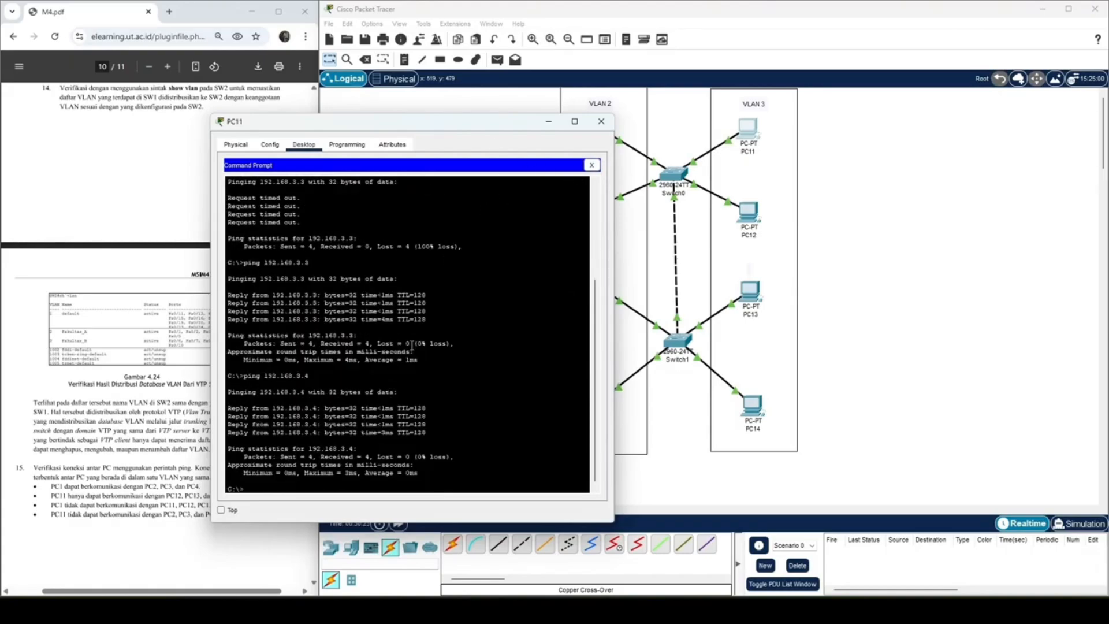
Step: Ping 192.168.2.1 from PC11 to test the inter-VLAN connection, moving its window clear of the VLAN 2 devices
{"action": "key", "text": "Up"}
{"action": "key", "text": "BackSpace"}
{"action": "key", "text": "BackSpace"}
{"action": "key", "text": "BackSpace"}
{"action": "type", "text": "2.1"}
{"action": "left_click_drag", "start_coordinate": [441, 127], "coordinate": [950, 93]}
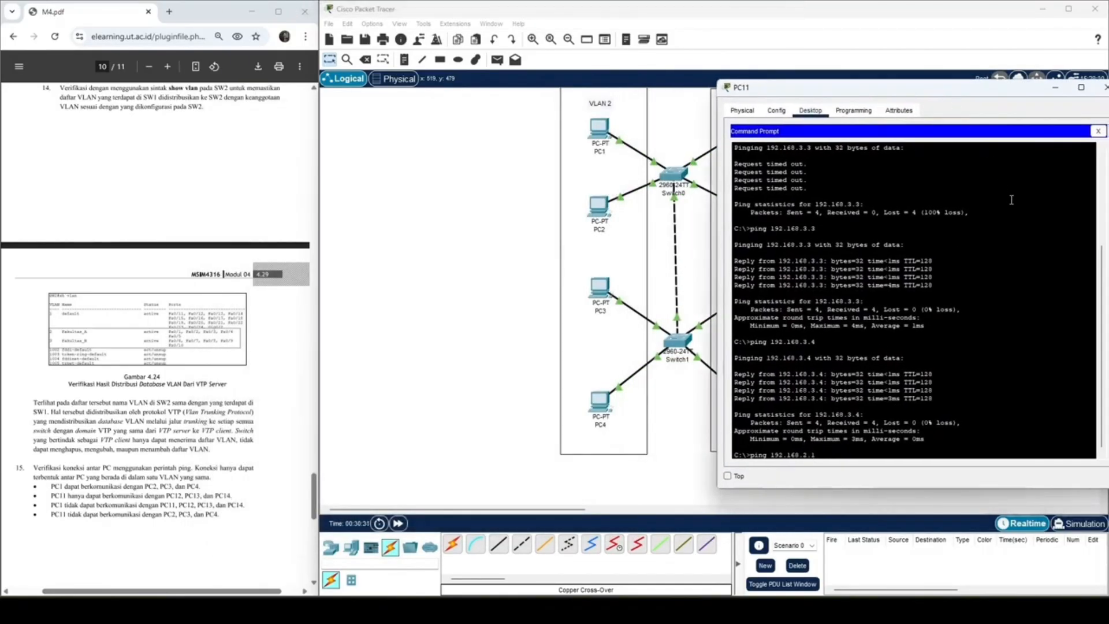
{"action": "key", "text": "Return"}
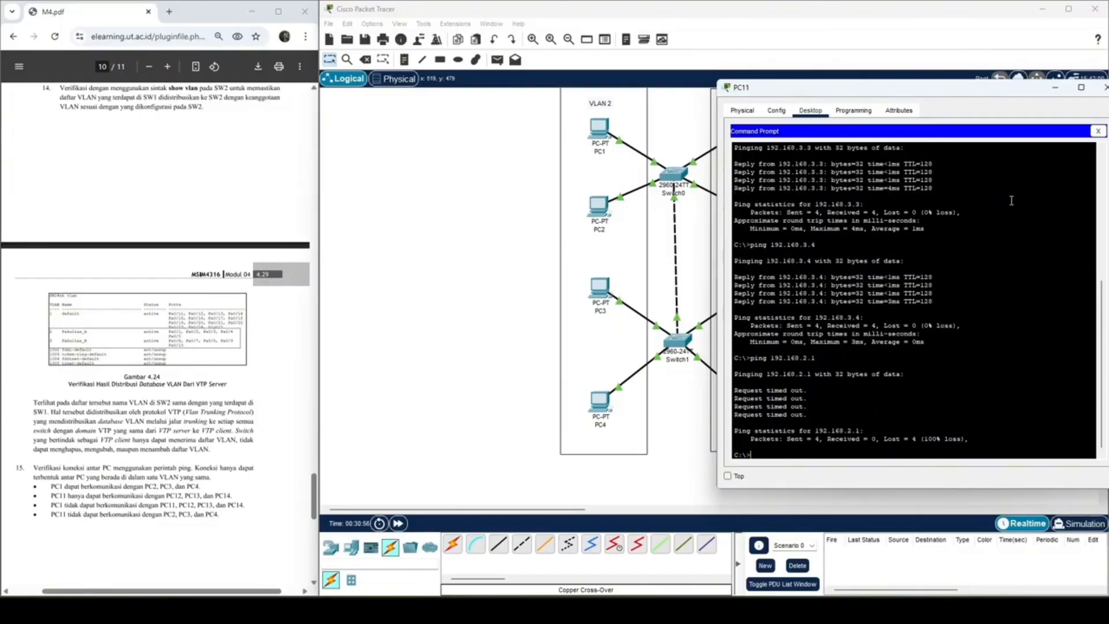
Step: Ping 192.168.2.2 and 192.168.2.3 from PC11 to test its connection to VLAN 2
{"action": "key", "text": "Up"}
{"action": "key", "text": "BackSpace"}
{"action": "key", "text": "Return"}
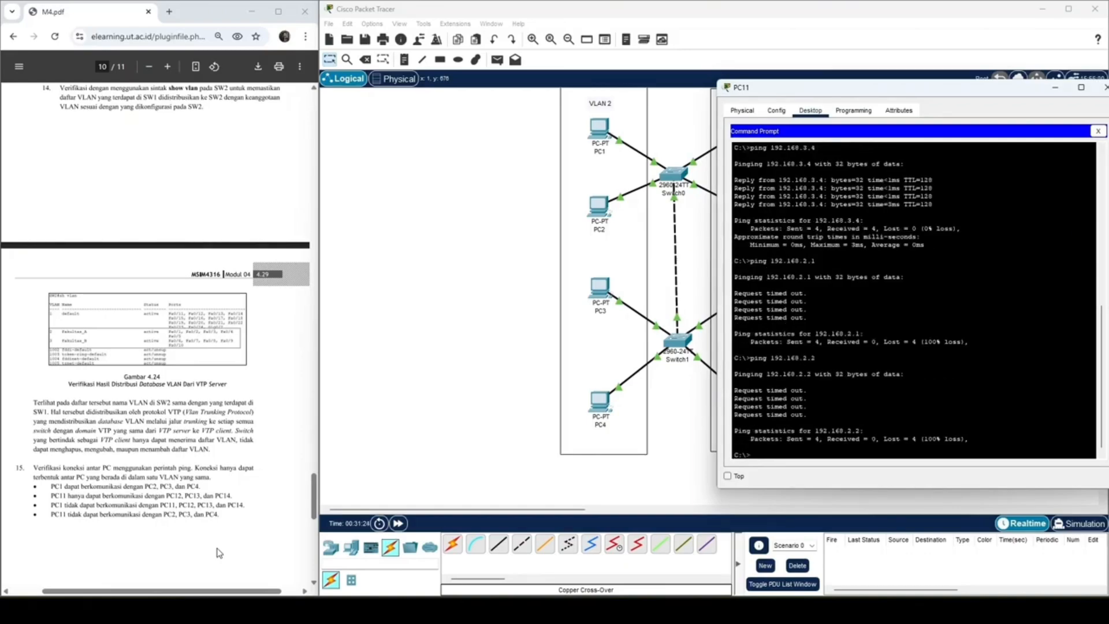
{"action": "key", "text": "Up"}
{"action": "key", "text": "BackSpace"}
{"action": "key", "text": "Return"}
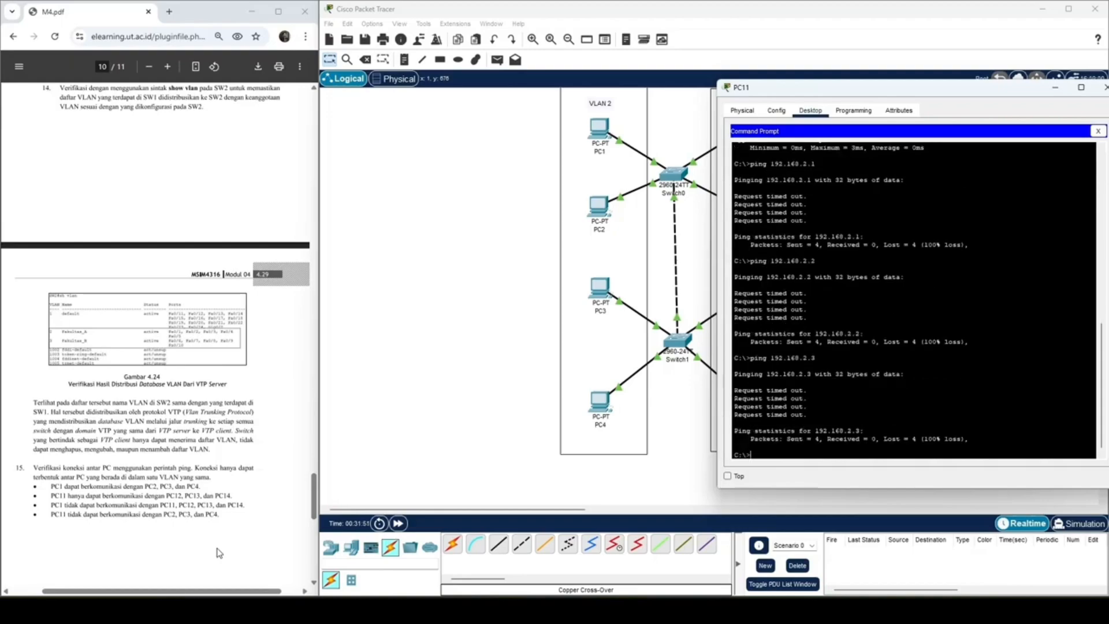
Step: Ping 192.168.2.4 from PC11's command prompt
{"action": "key", "text": "Up"}
{"action": "key", "text": "Up"}
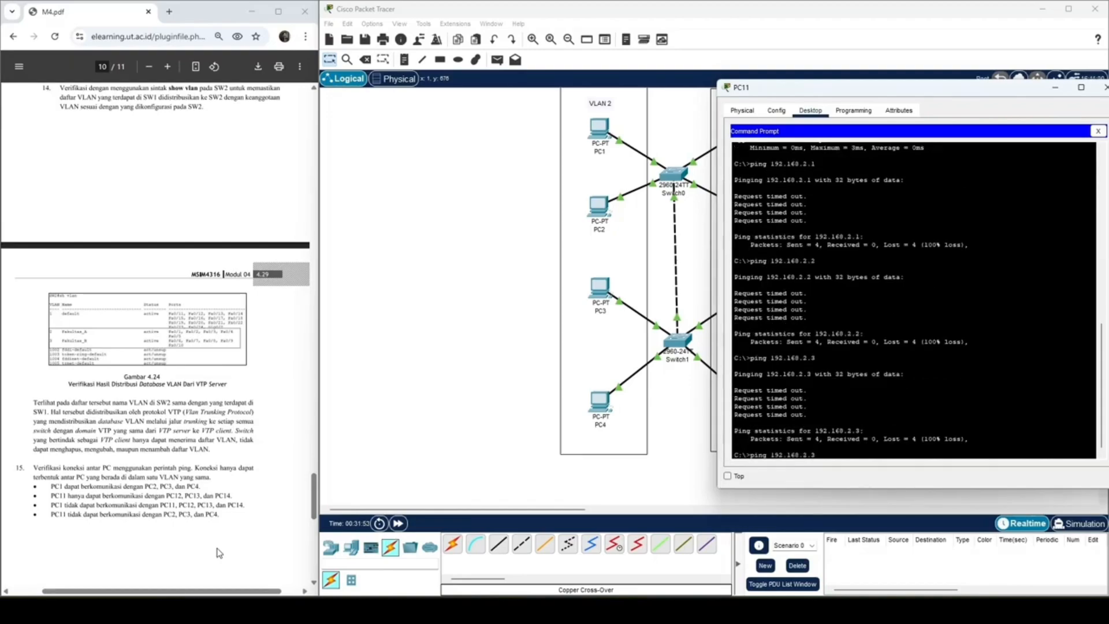
{"action": "key", "text": "BackSpace"}
{"action": "type", "text": "4"}
{"action": "key", "text": "Return"}
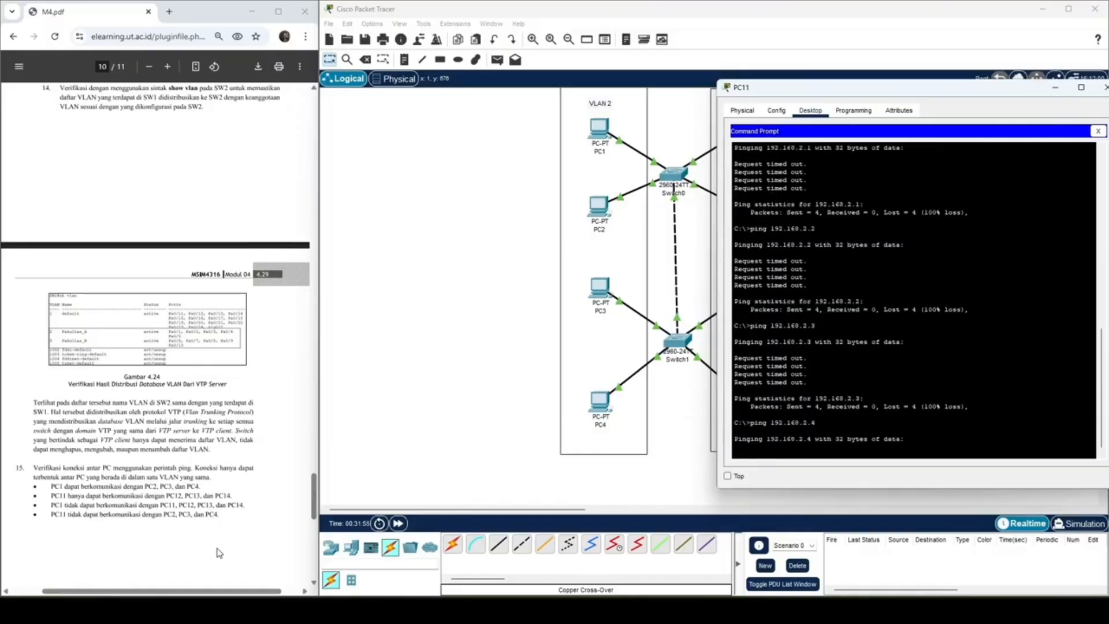